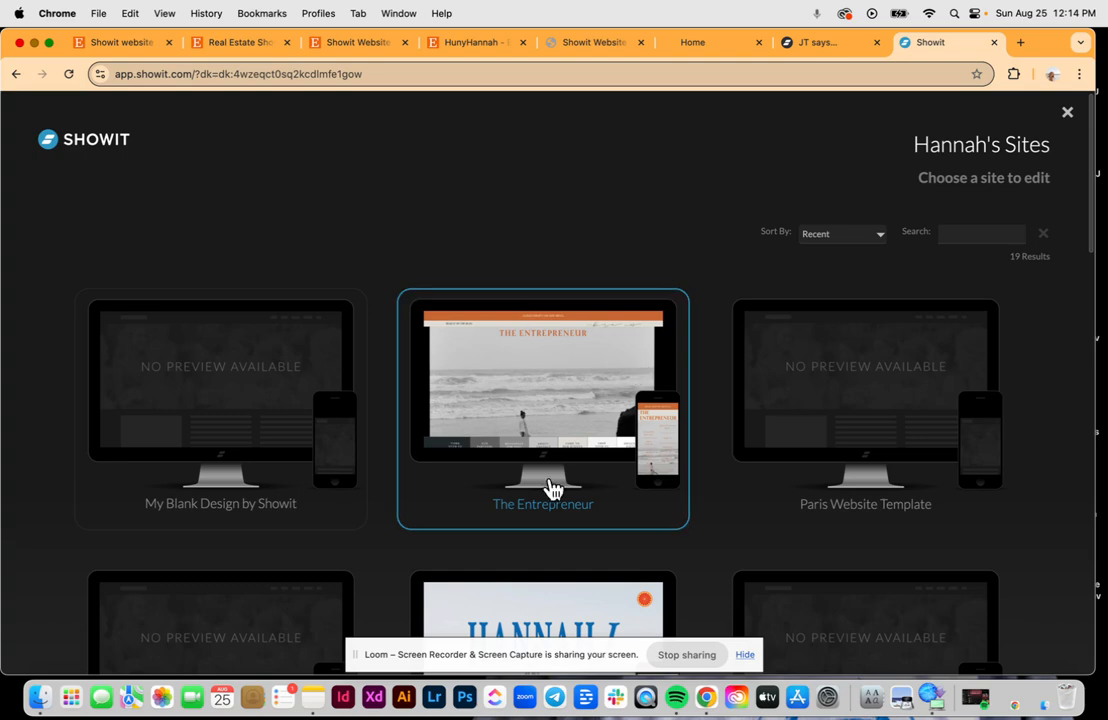
Open The Entrepreneur site for editing and select the ANNOUNCEMENT-1 canvas on its Home page
click(549, 408)
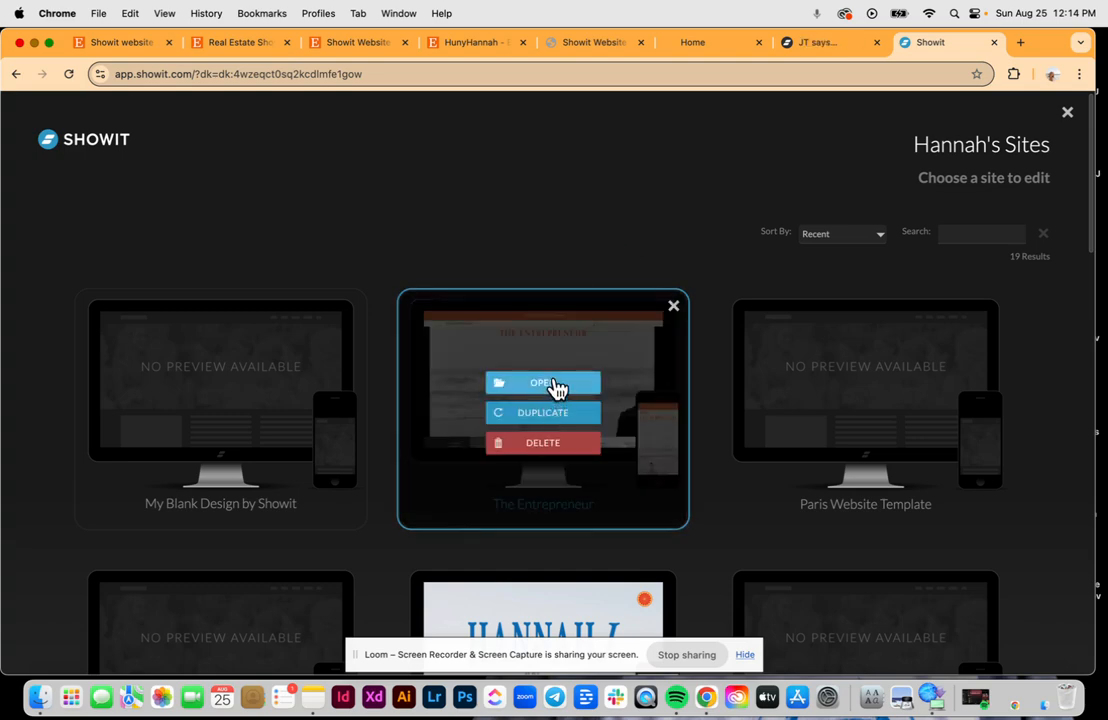
click(553, 385)
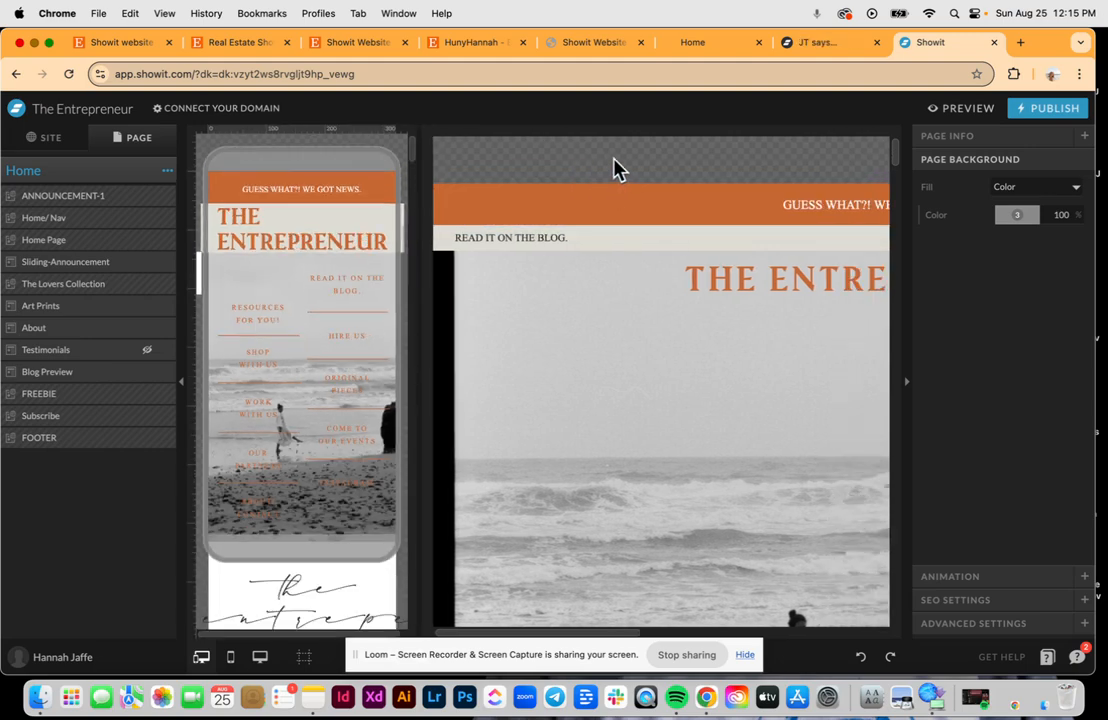
click(678, 229)
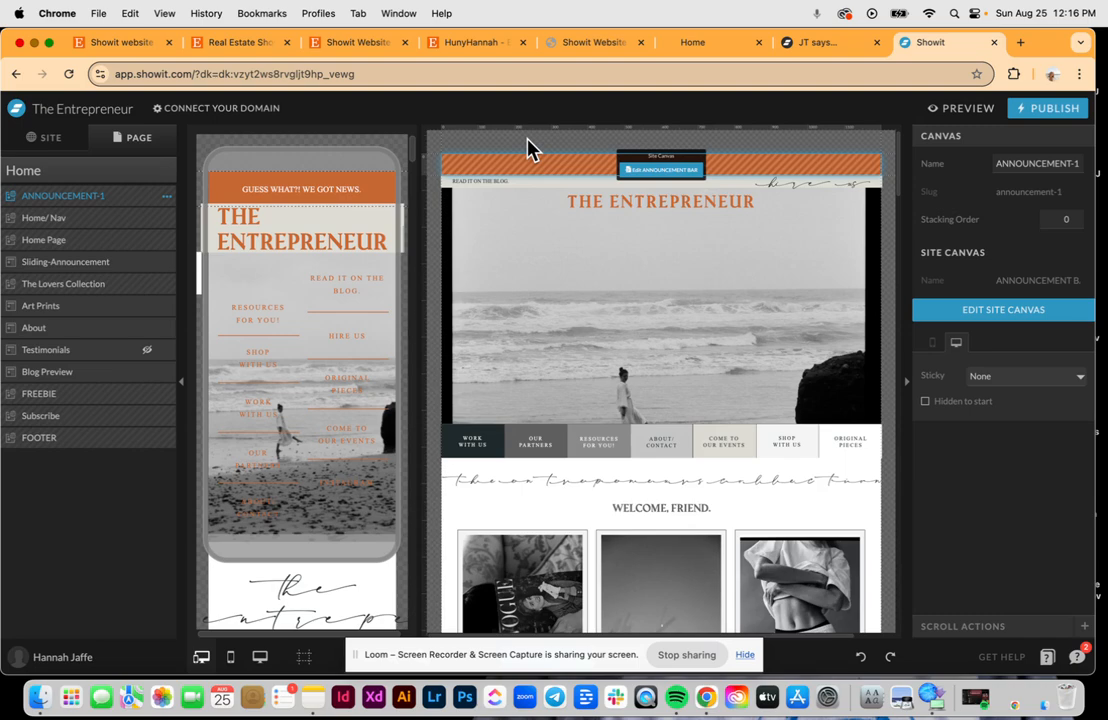
scroll(530, 148, up, 5)
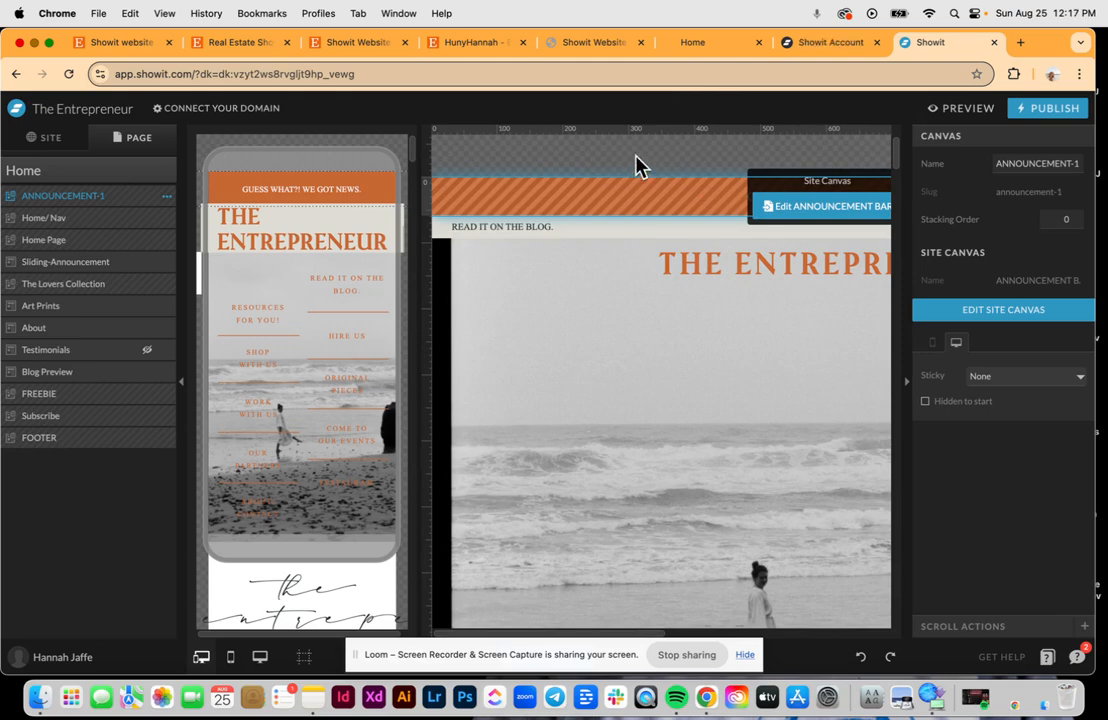
scroll(636, 155, down, 5)
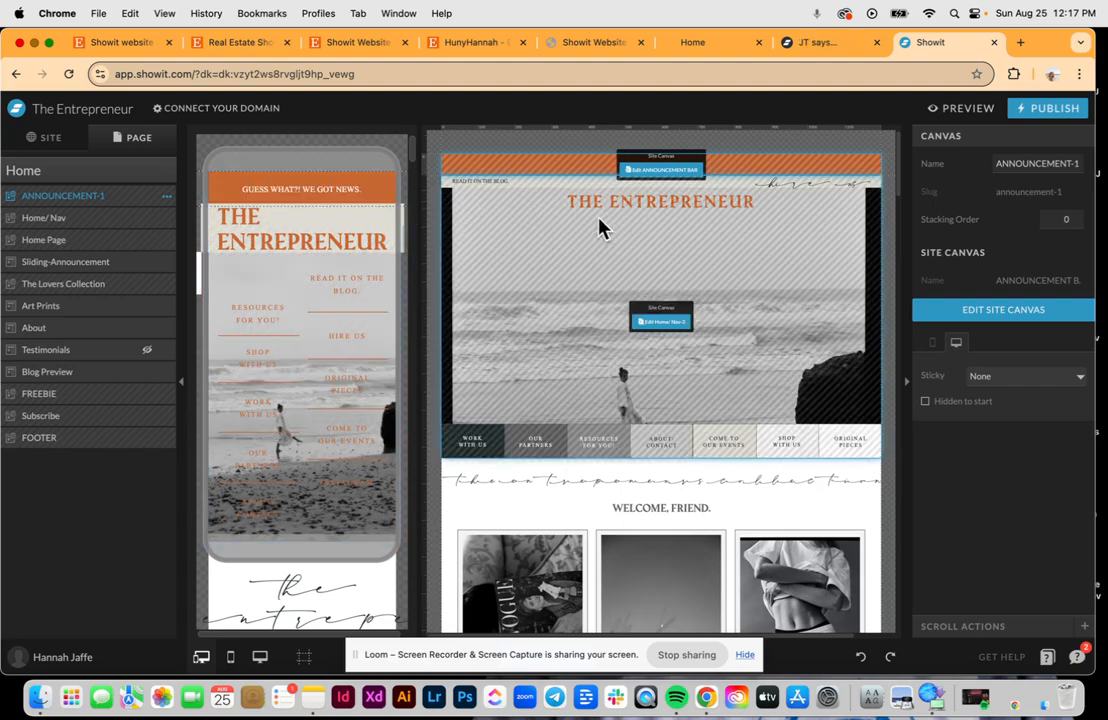
Compare the Home page in desktop-only and mobile-only view, and return to showing both layouts side by side
click(259, 660)
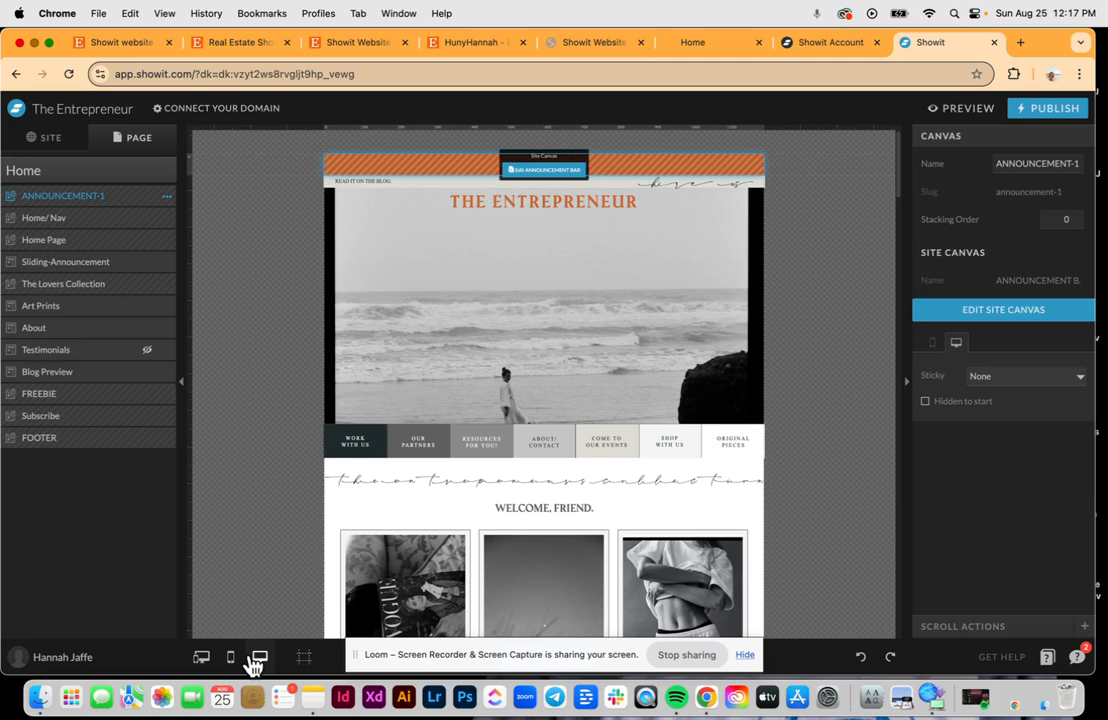
click(230, 659)
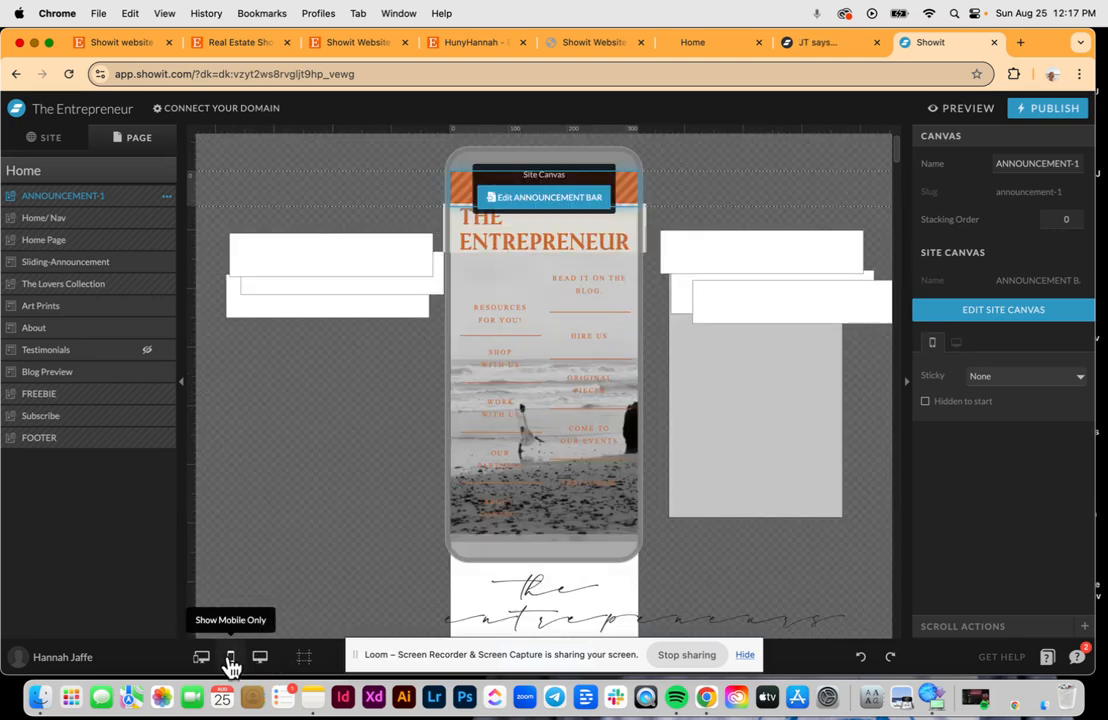
click(261, 662)
click(199, 660)
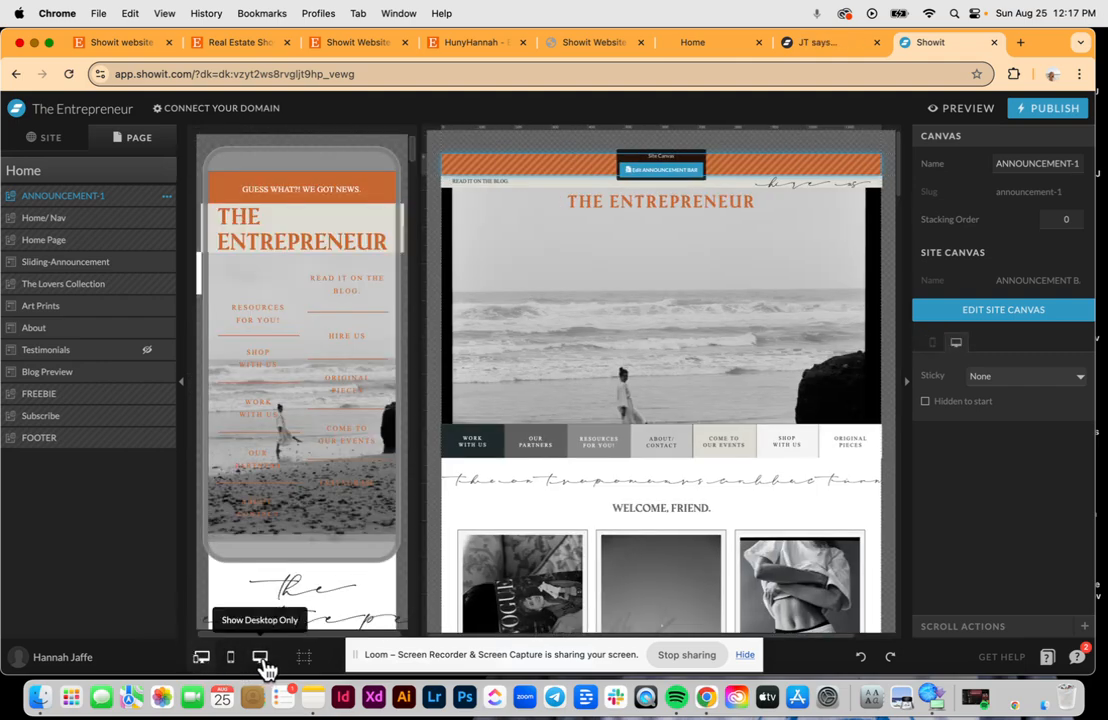
click(306, 660)
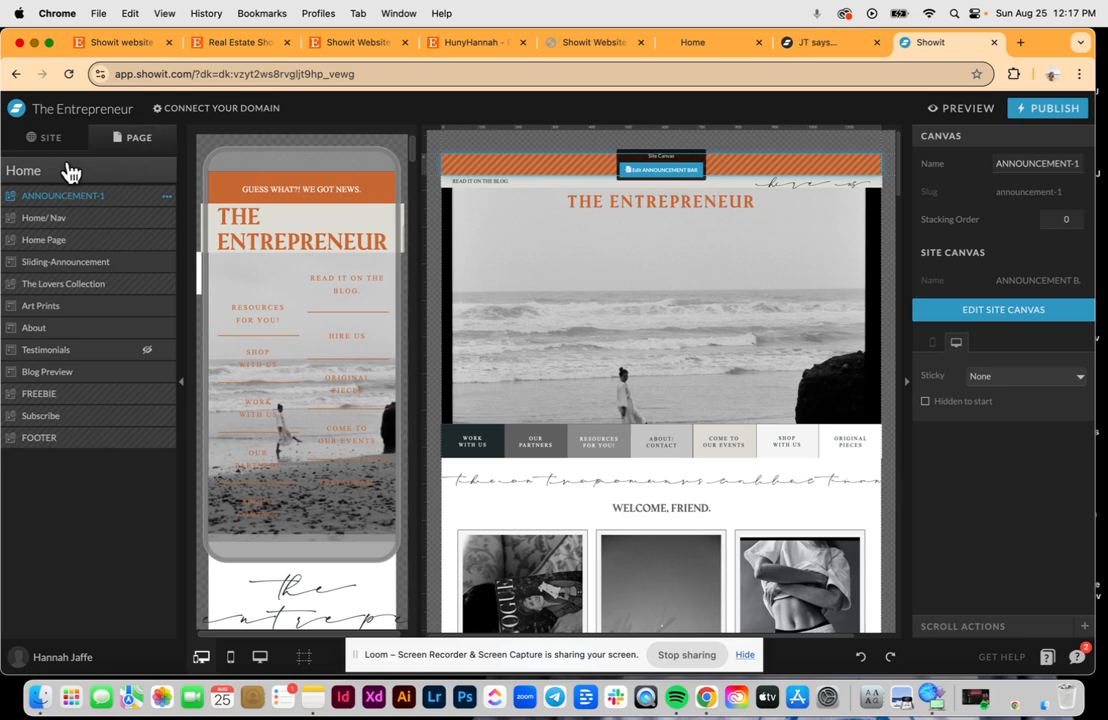
Look over the site's page list, return to the Home page's canvases, and inspect the Home/ Nav and Home Page canvases
click(45, 140)
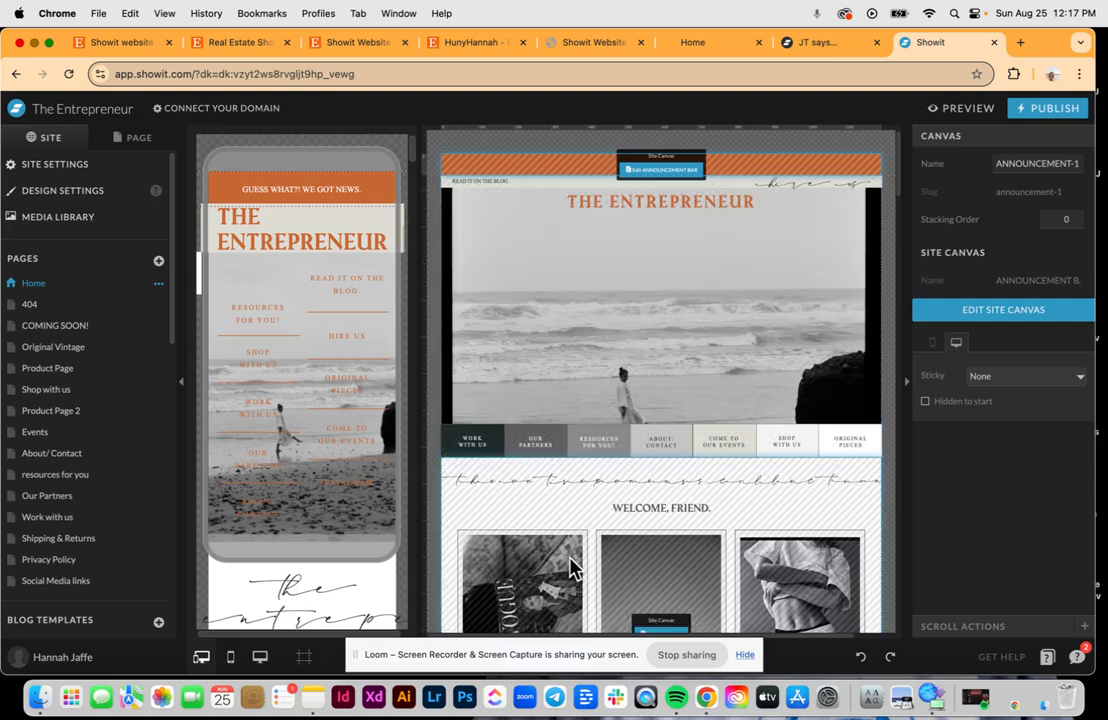
click(133, 142)
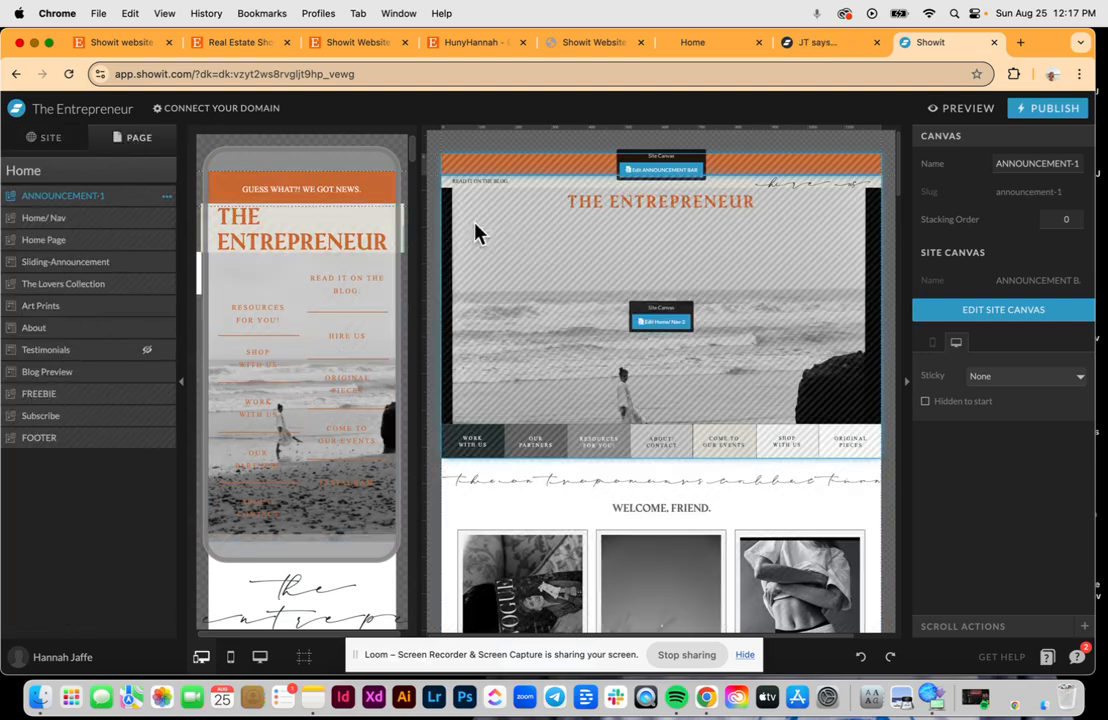
click(578, 326)
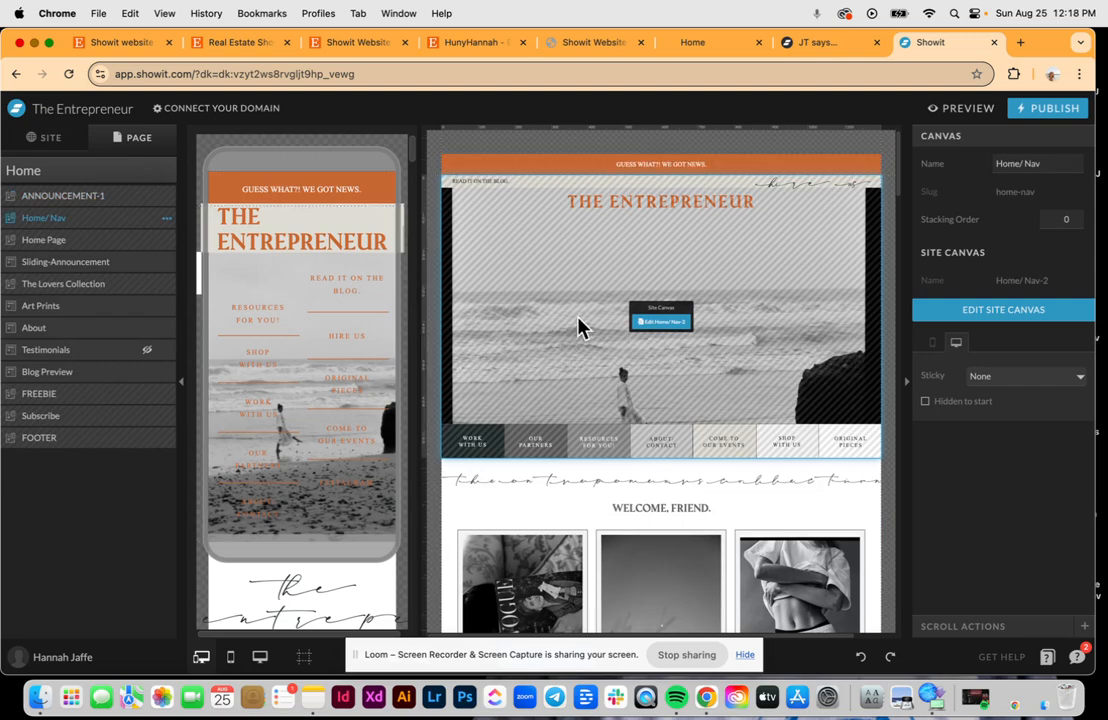
click(517, 508)
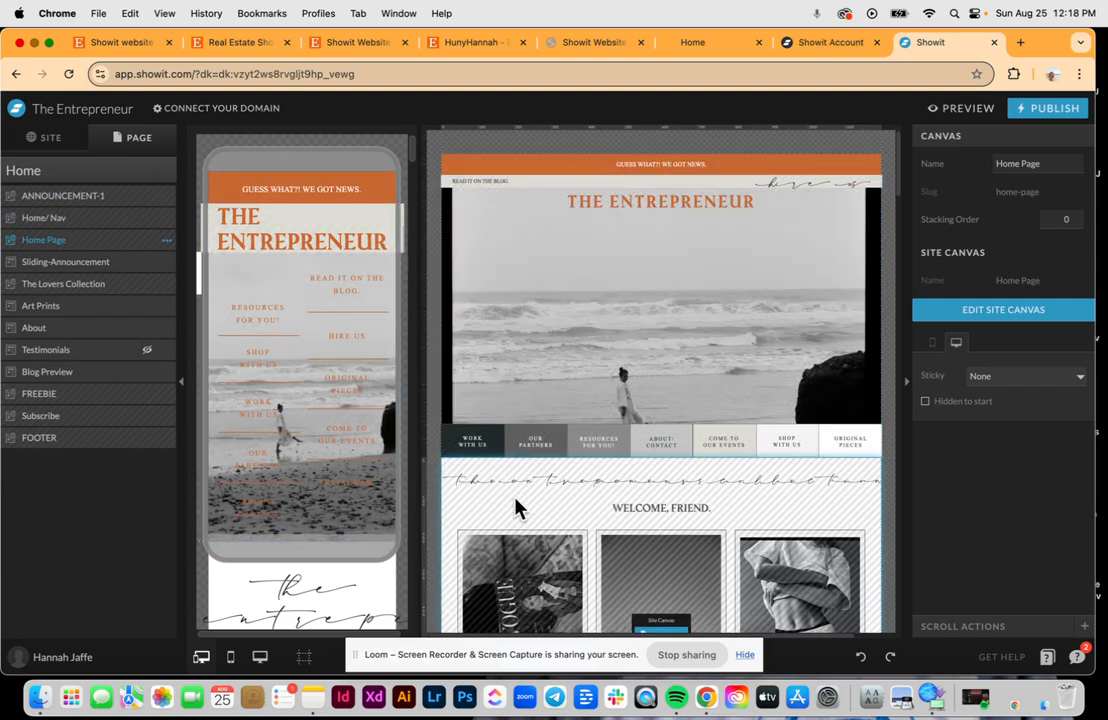
Go through the Home page's remaining content canvases, including The Lovers Collection, Art Prints, About and Testimonials
click(34, 264)
click(35, 303)
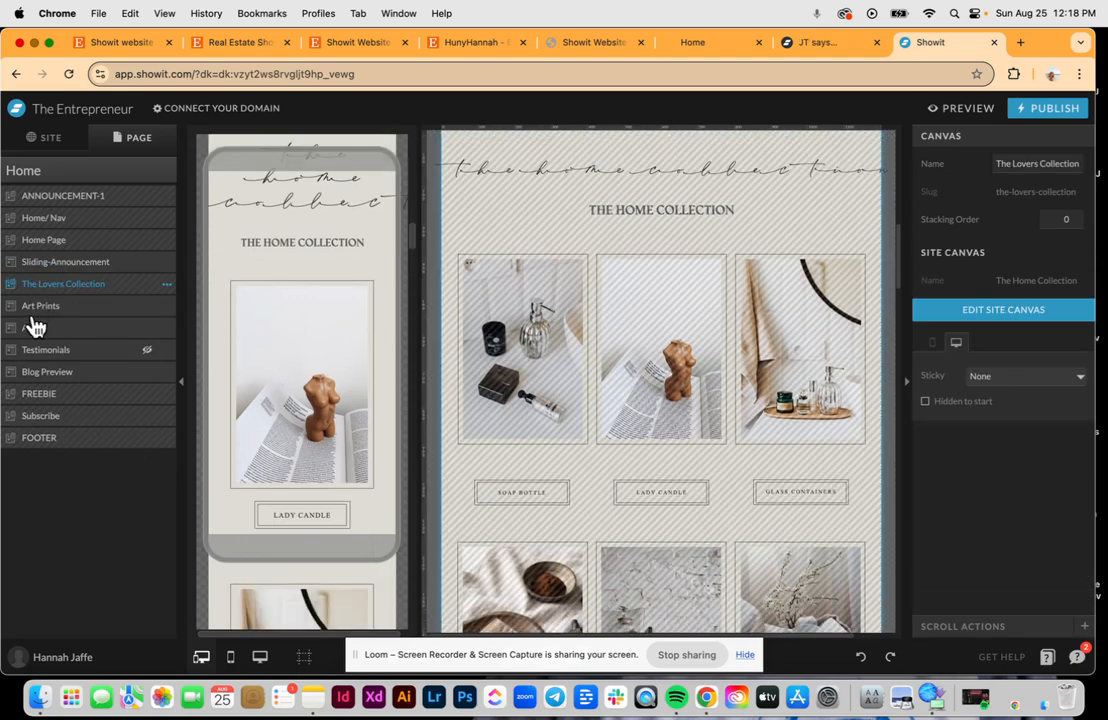
click(36, 306)
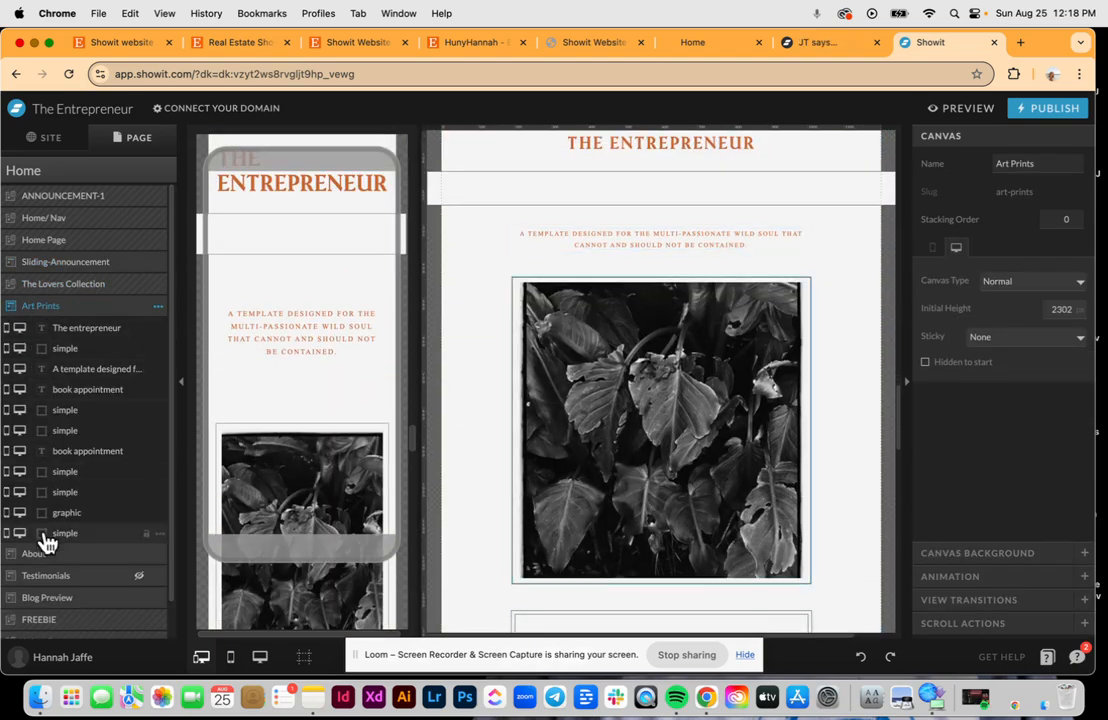
scroll(45, 540, down, 2)
click(42, 518)
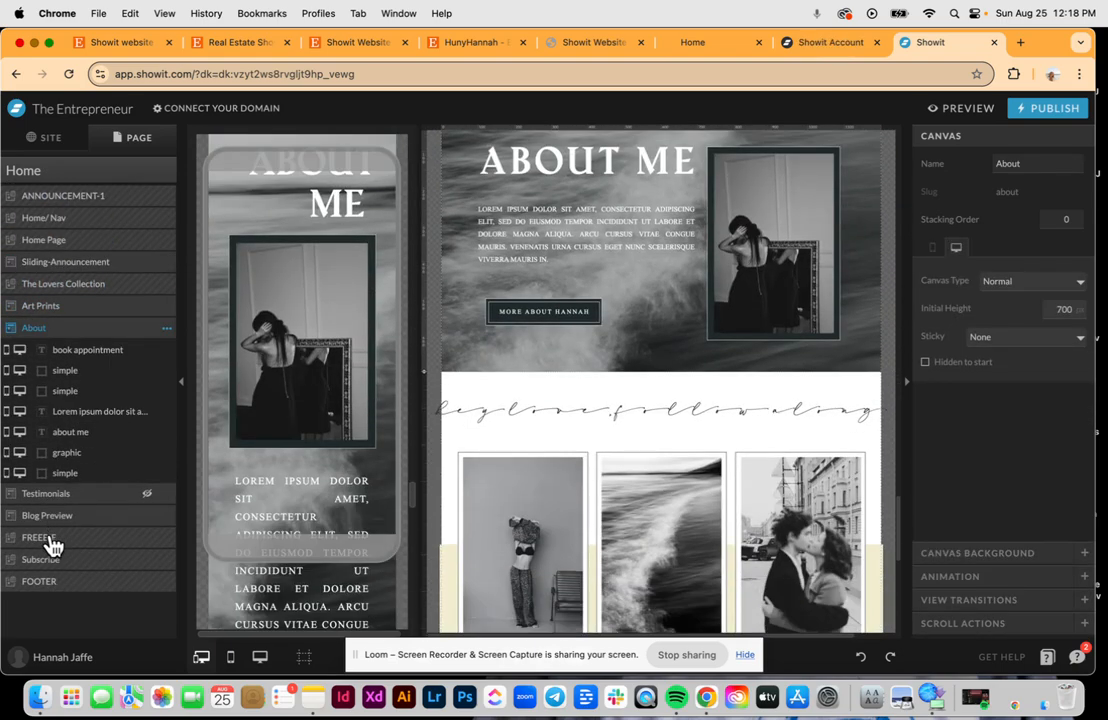
click(52, 495)
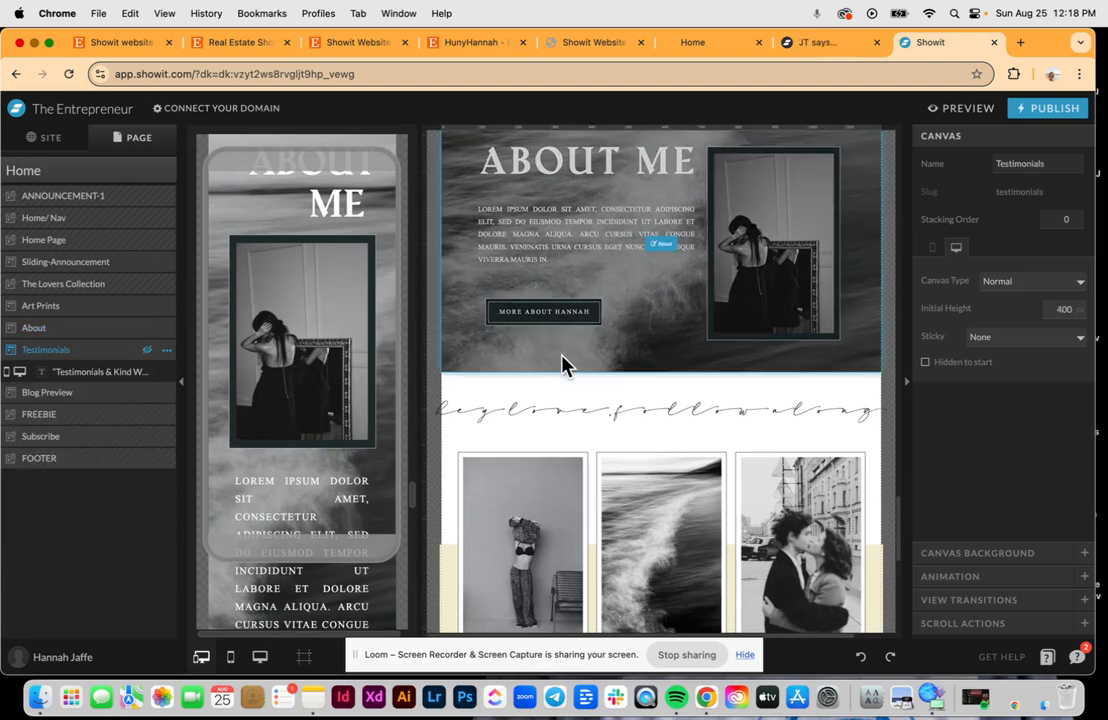
scroll(574, 373, up, 10)
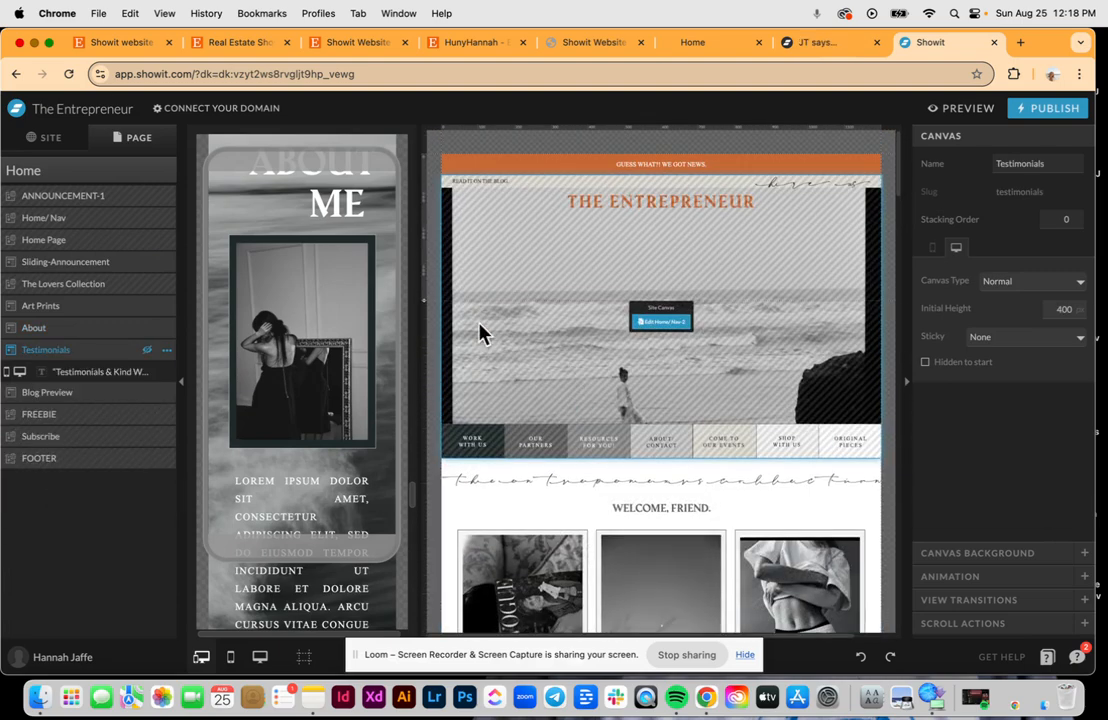
Open the font options in the site's design settings
click(43, 138)
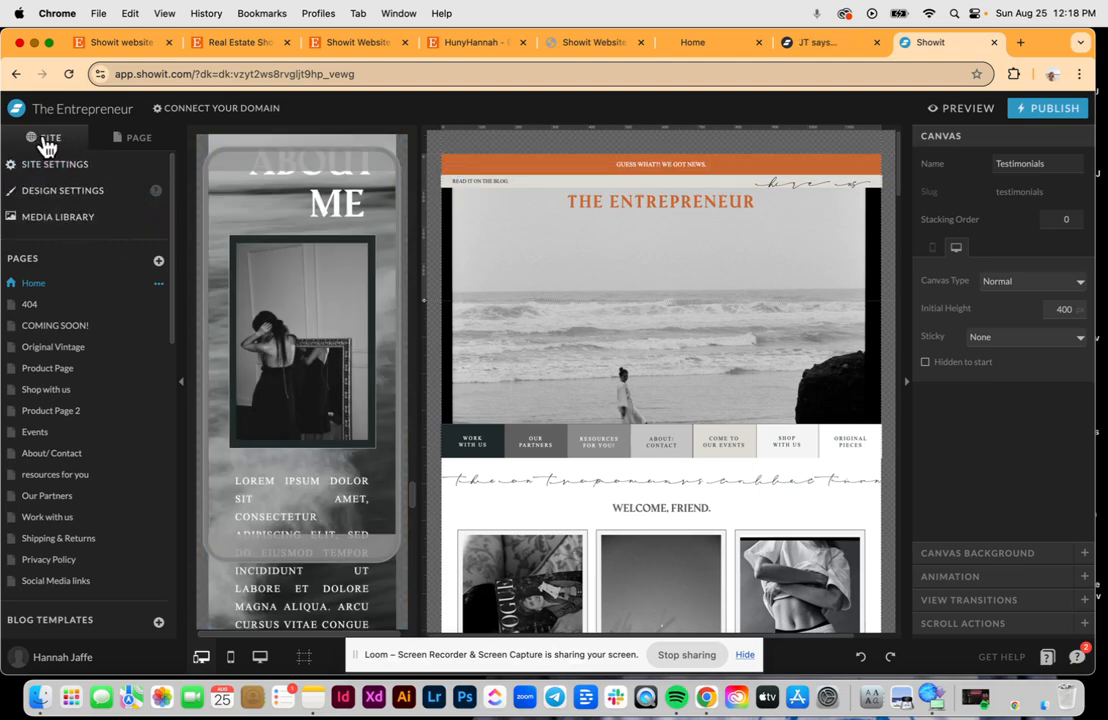
click(60, 200)
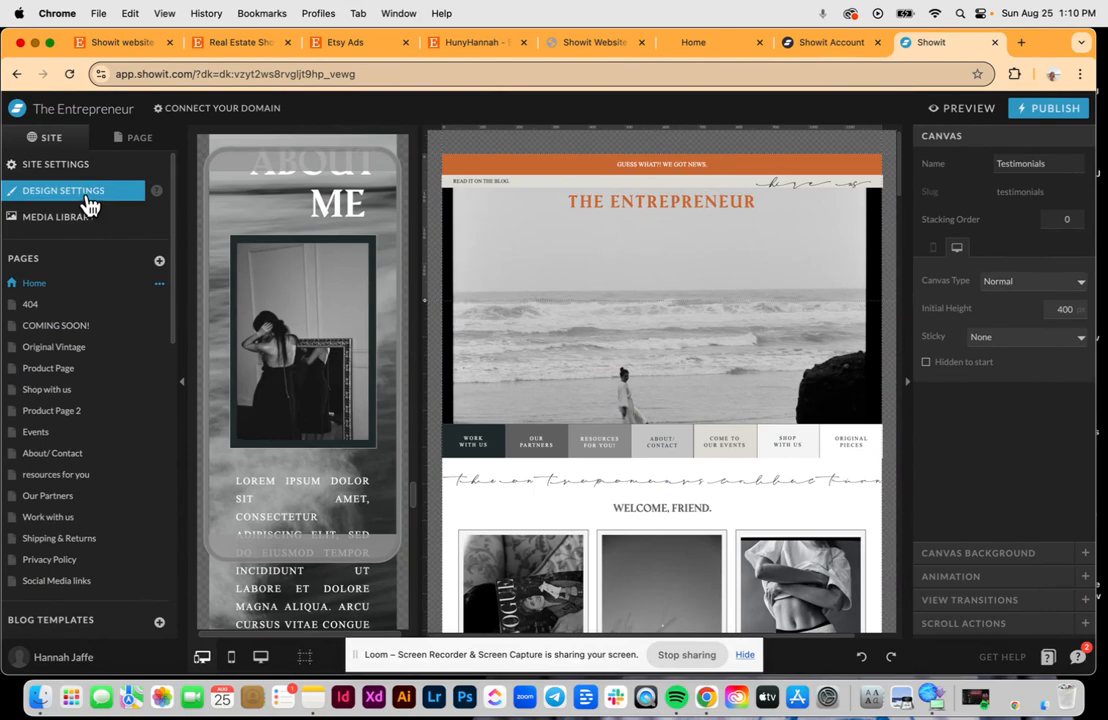
click(84, 206)
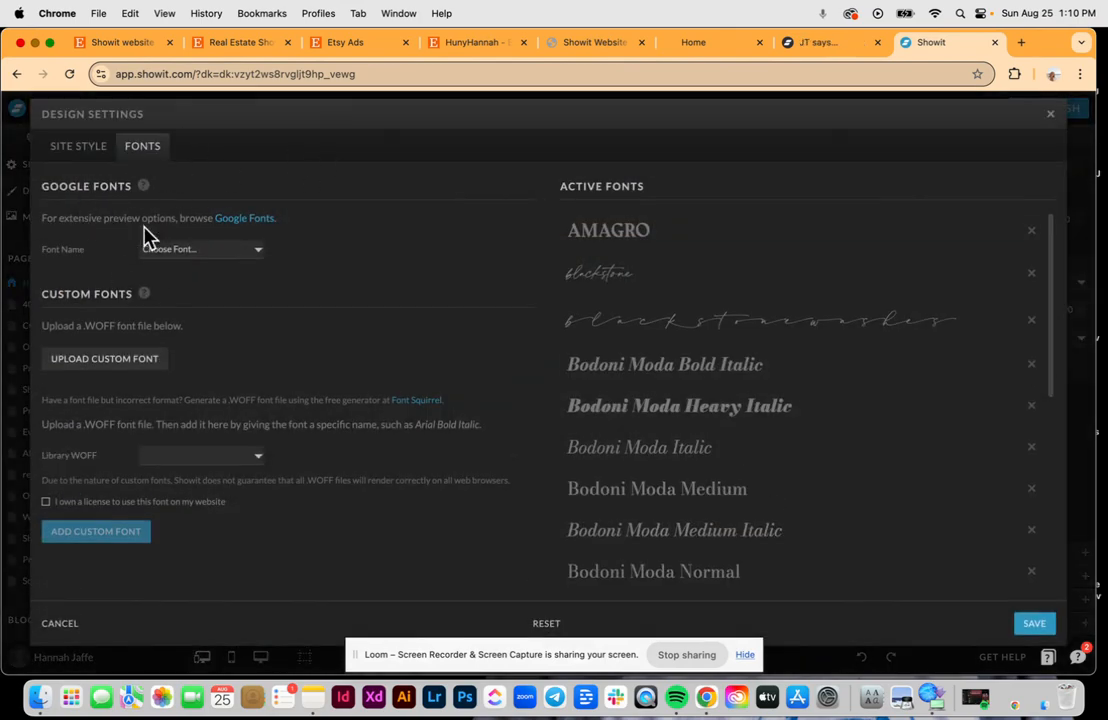
Review Font Squirrel's Webfont Generator in a new tab, and return to Showit to close the design settings
right_click(425, 402)
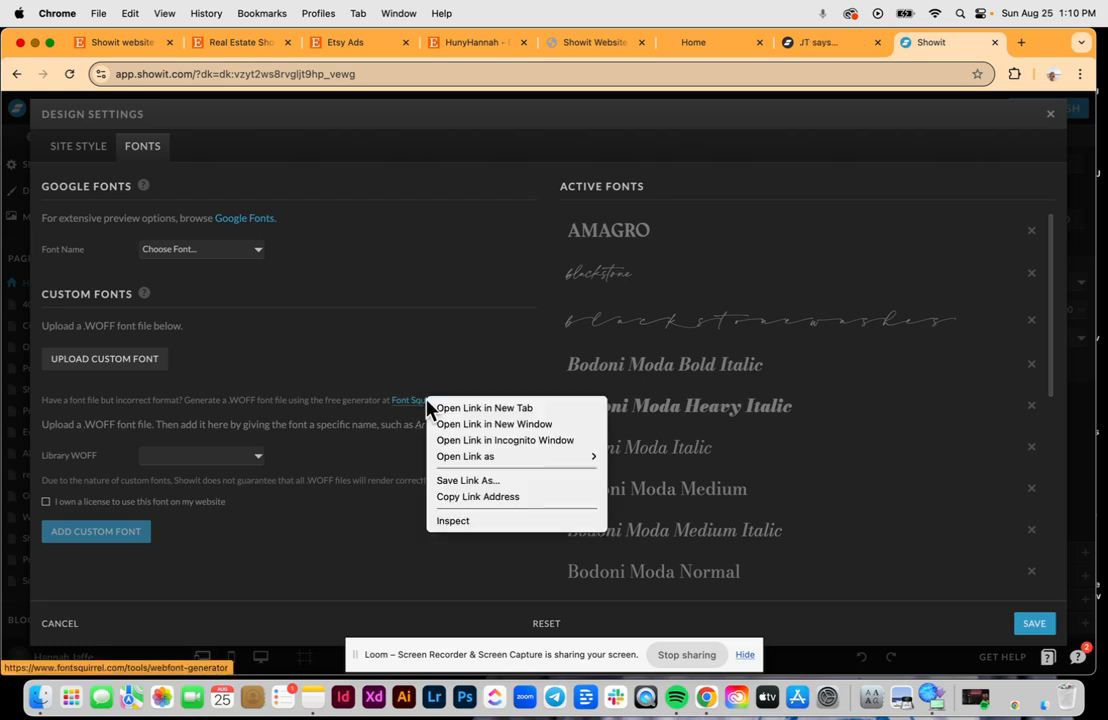
click(468, 410)
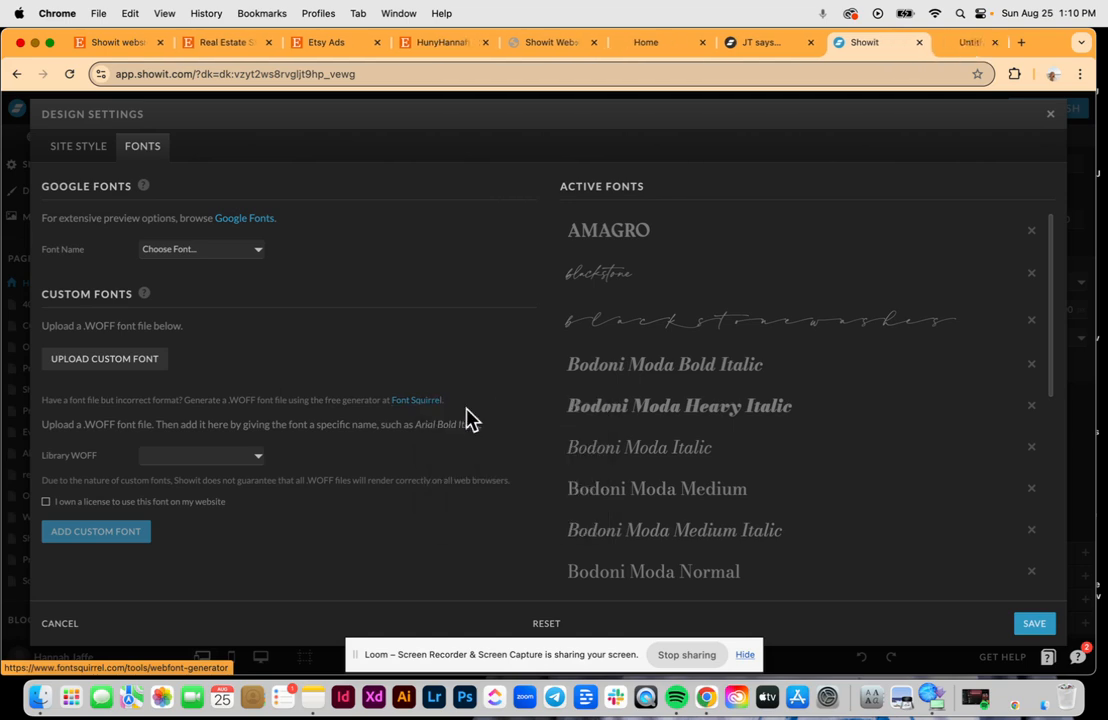
click(950, 50)
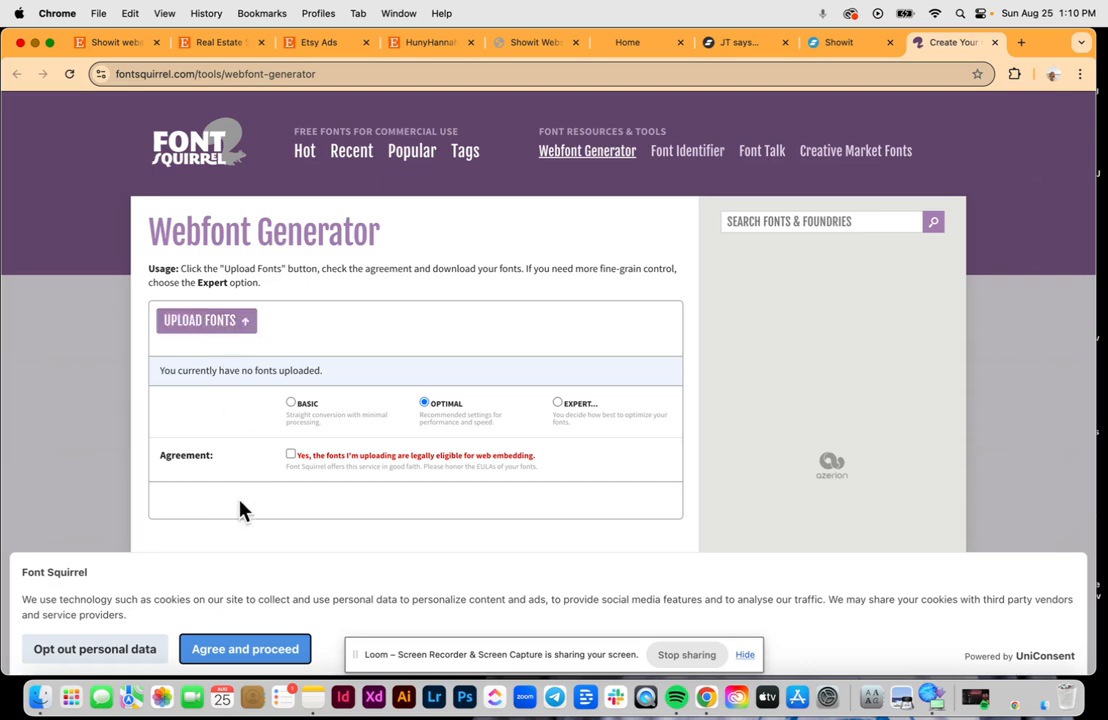
scroll(347, 407, down, 5)
scroll(347, 407, up, 5)
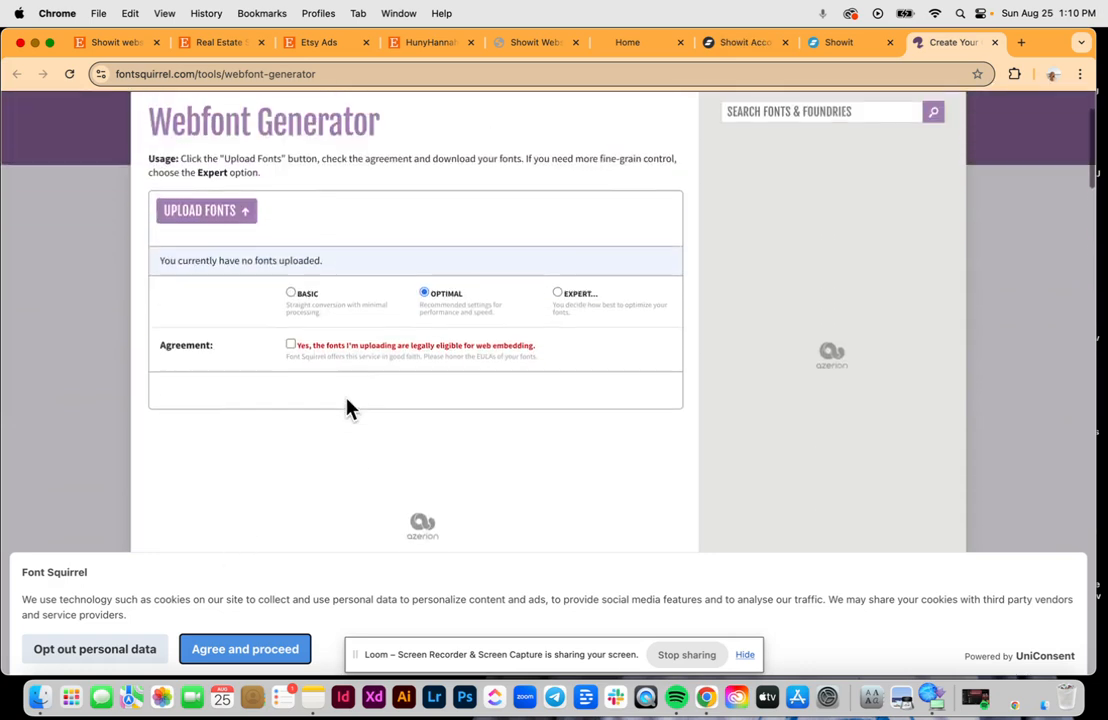
click(845, 44)
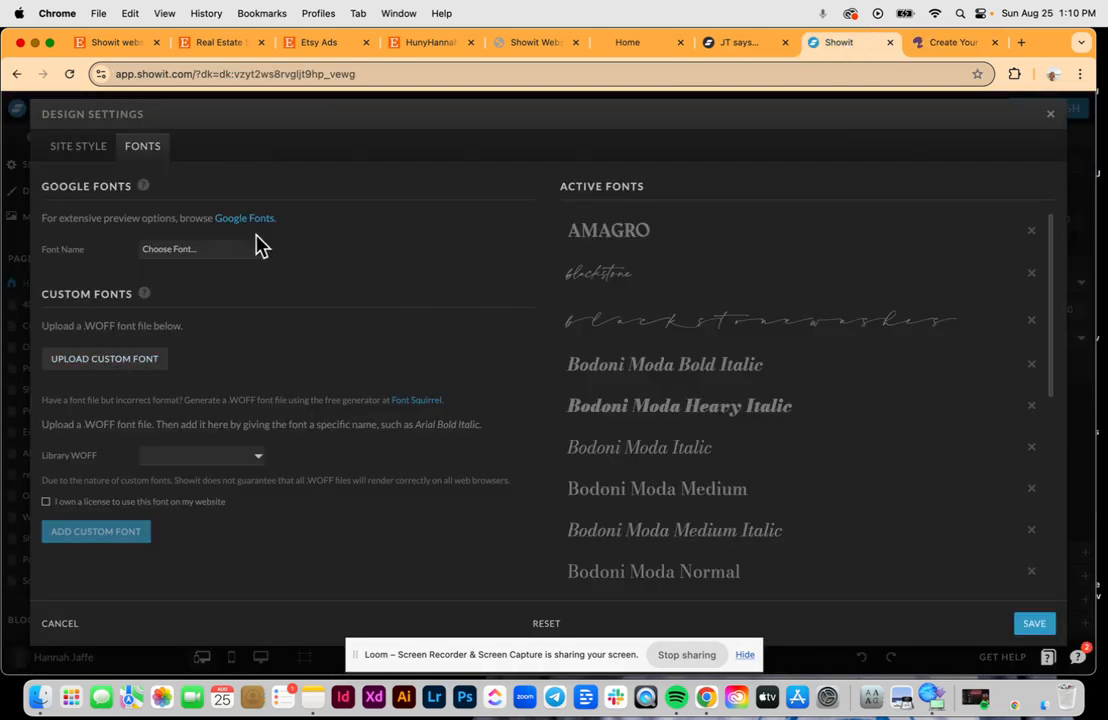
click(1051, 116)
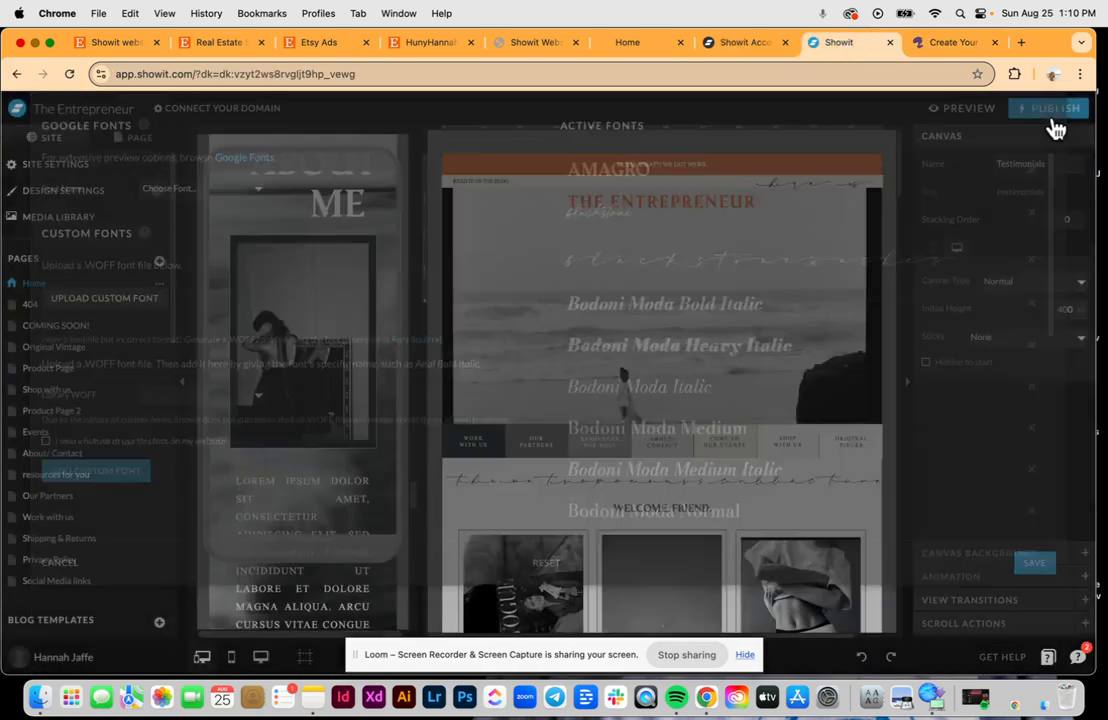
Open the media library and browse the font files in the FONTS folder
click(59, 220)
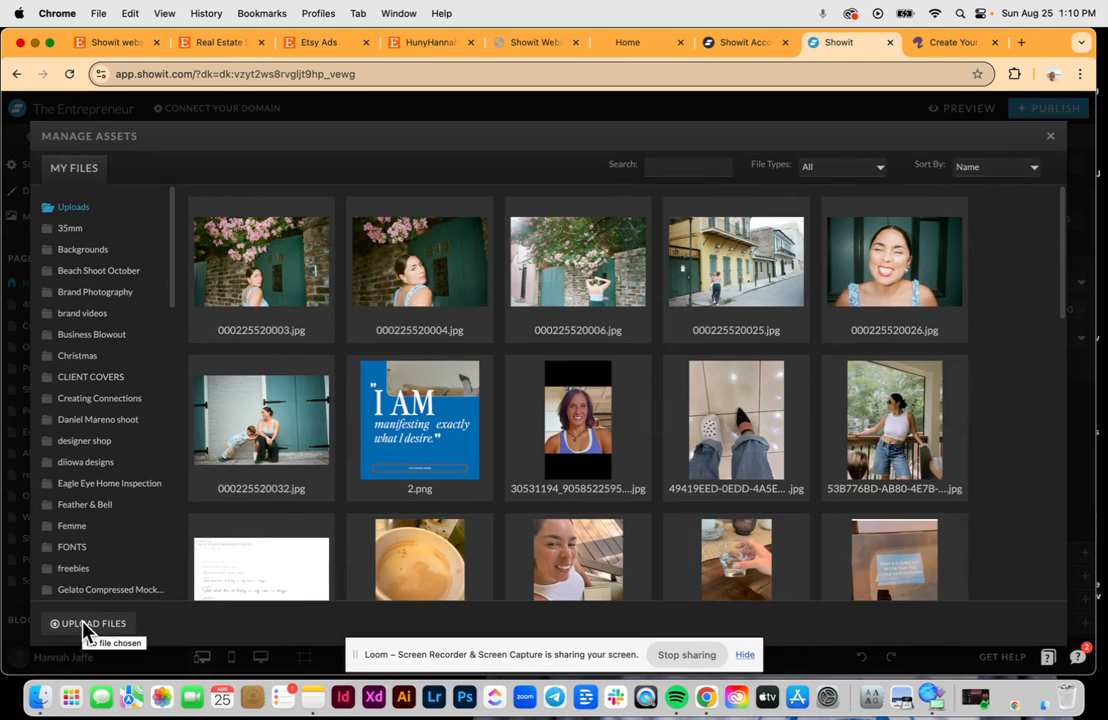
click(80, 550)
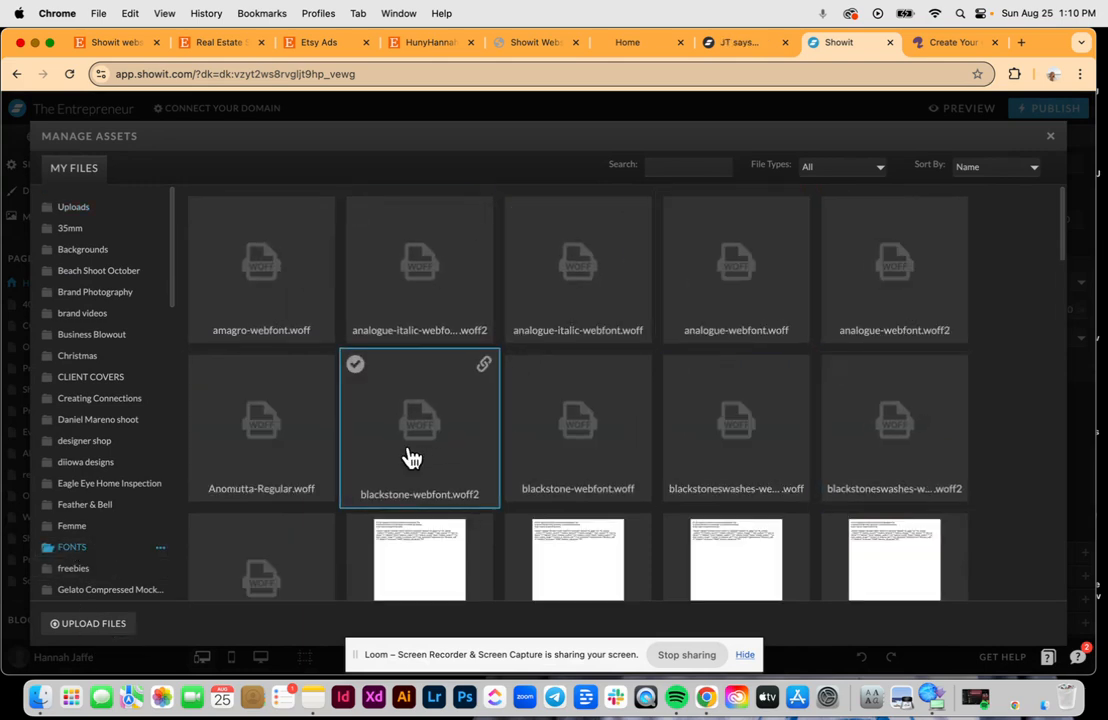
scroll(611, 507, down, 3)
scroll(610, 503, down, 1)
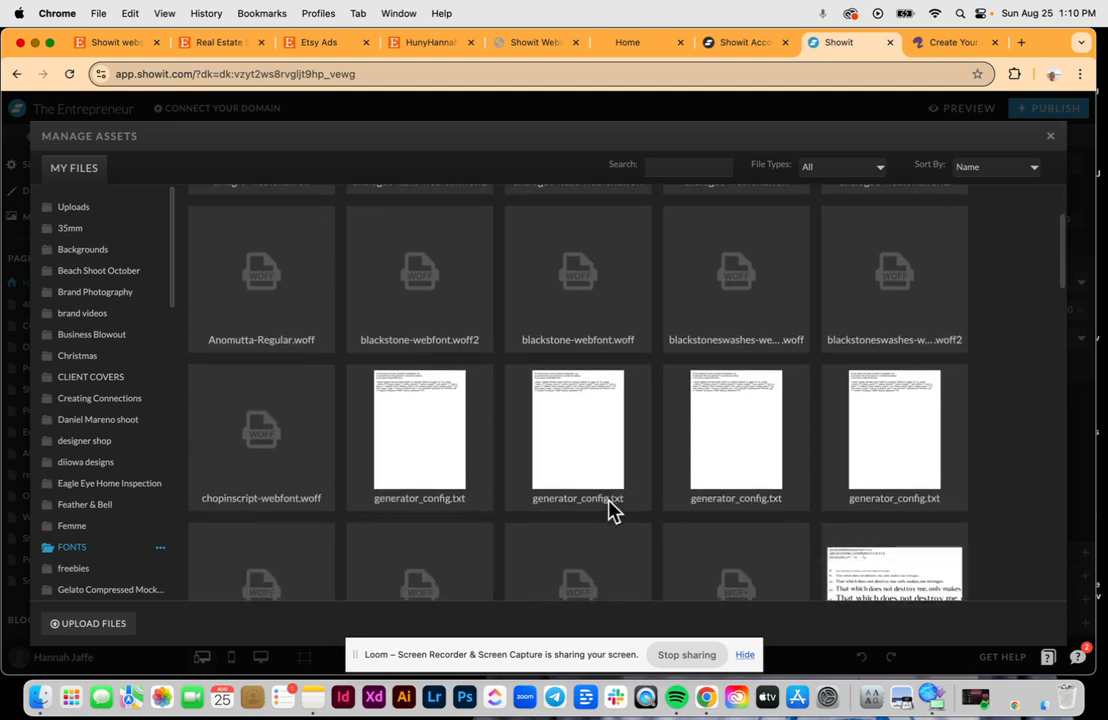
drag(1048, 57, 1039, 136)
click(927, 42)
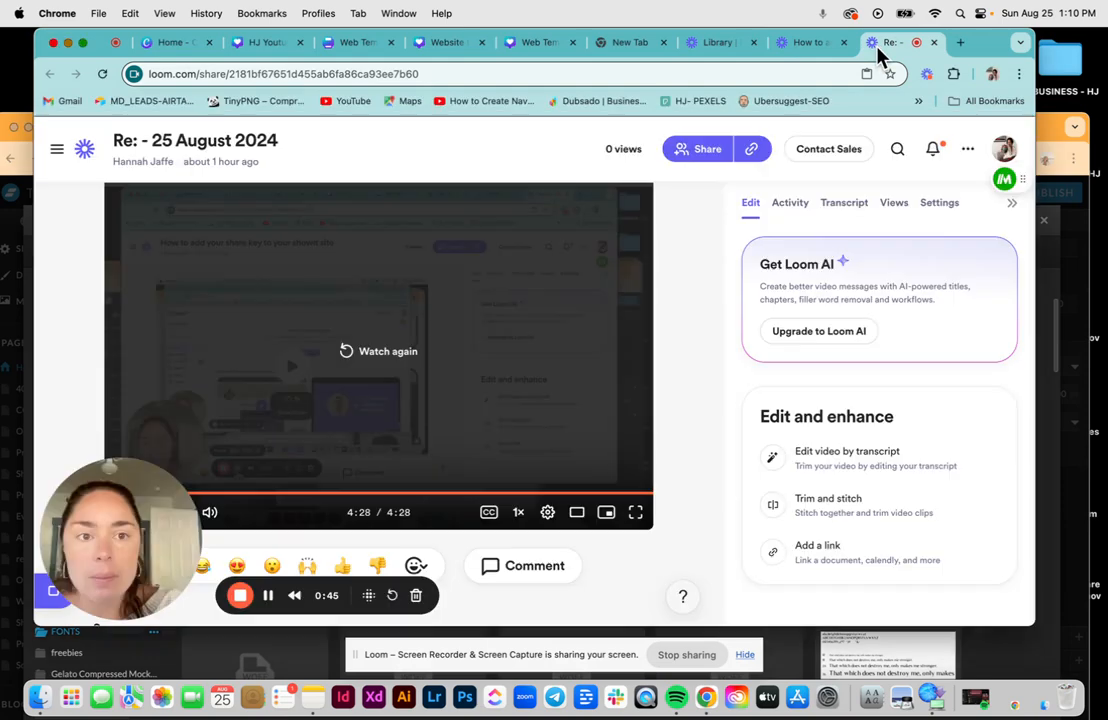
click(8, 340)
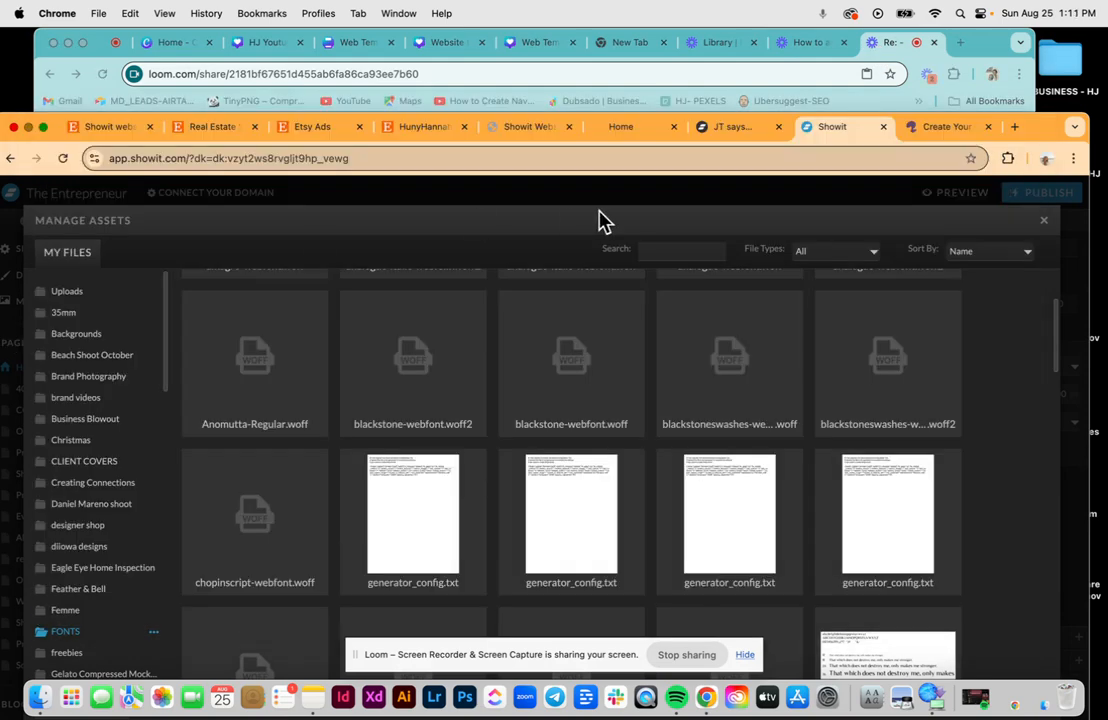
drag(1078, 140, 1078, 12)
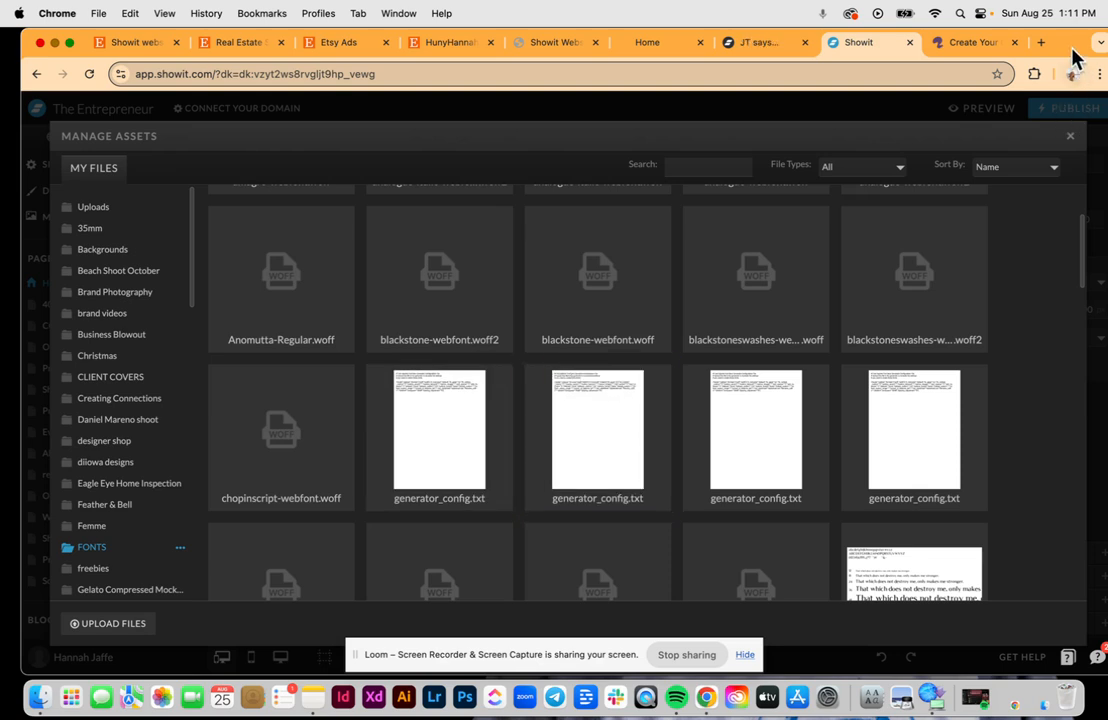
Close the media library and reopen the font options in the design settings
click(1070, 135)
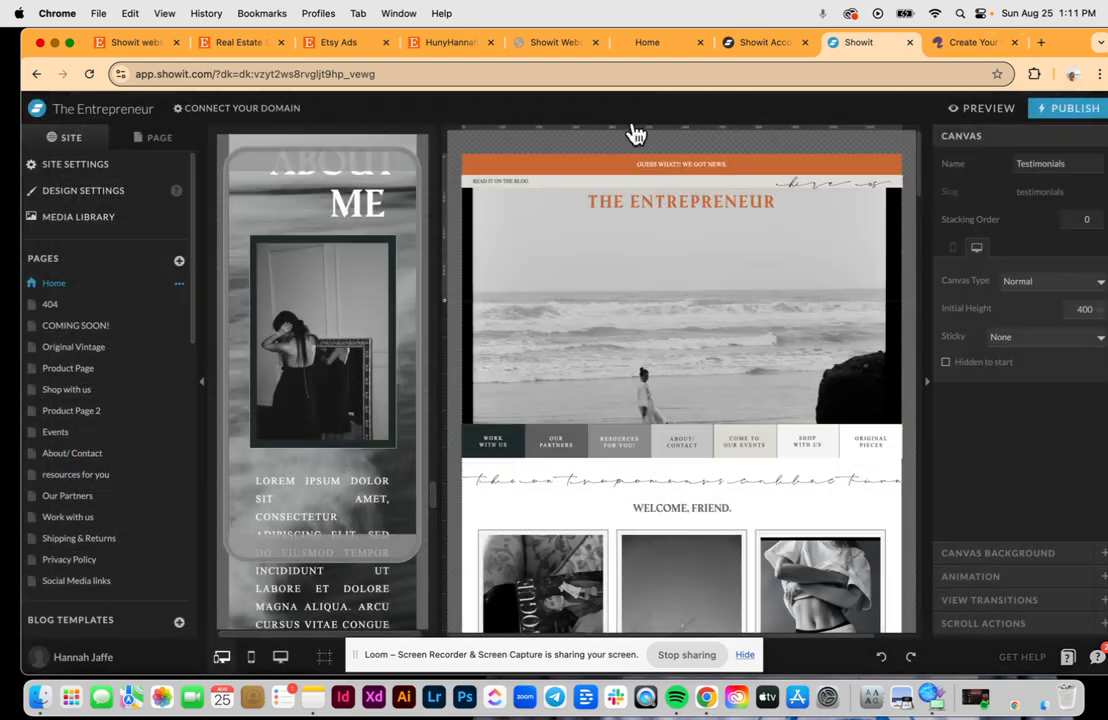
click(75, 191)
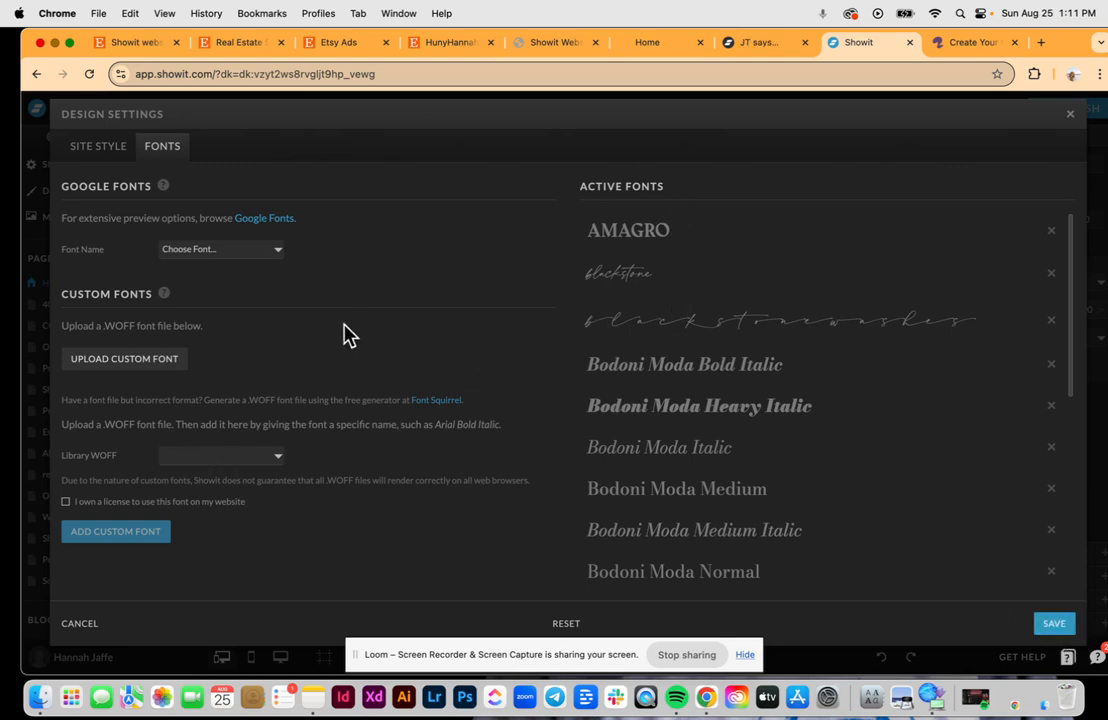
Review the heading type style and its available fonts in the site style settings, and close the design settings
click(100, 147)
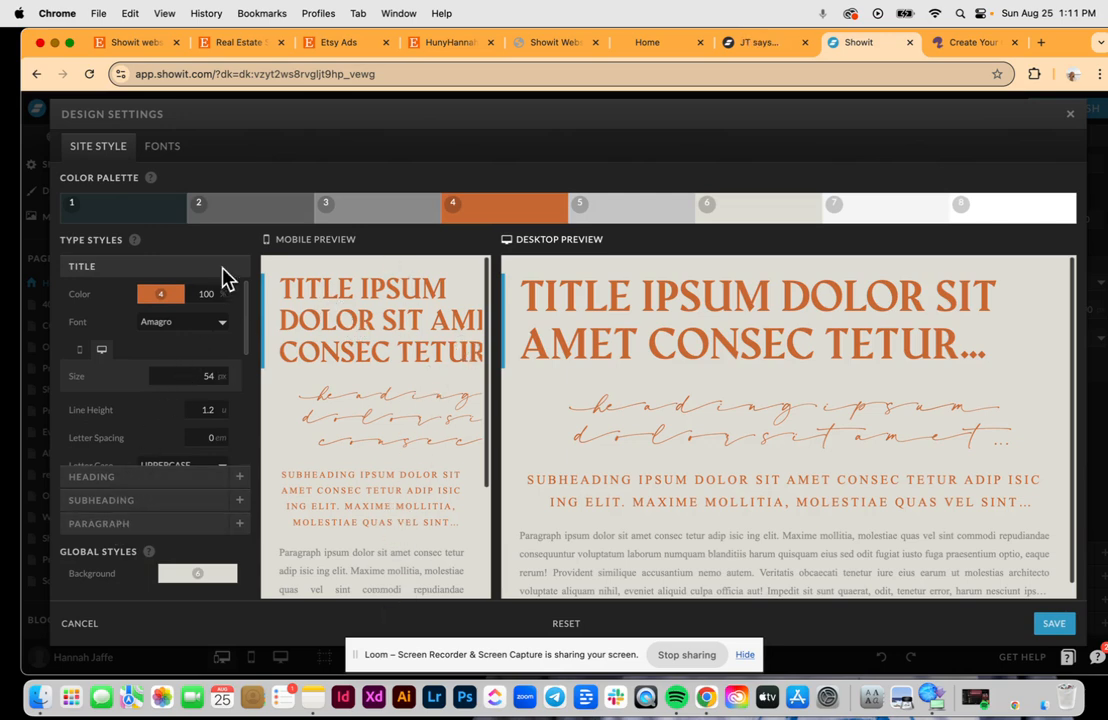
click(238, 478)
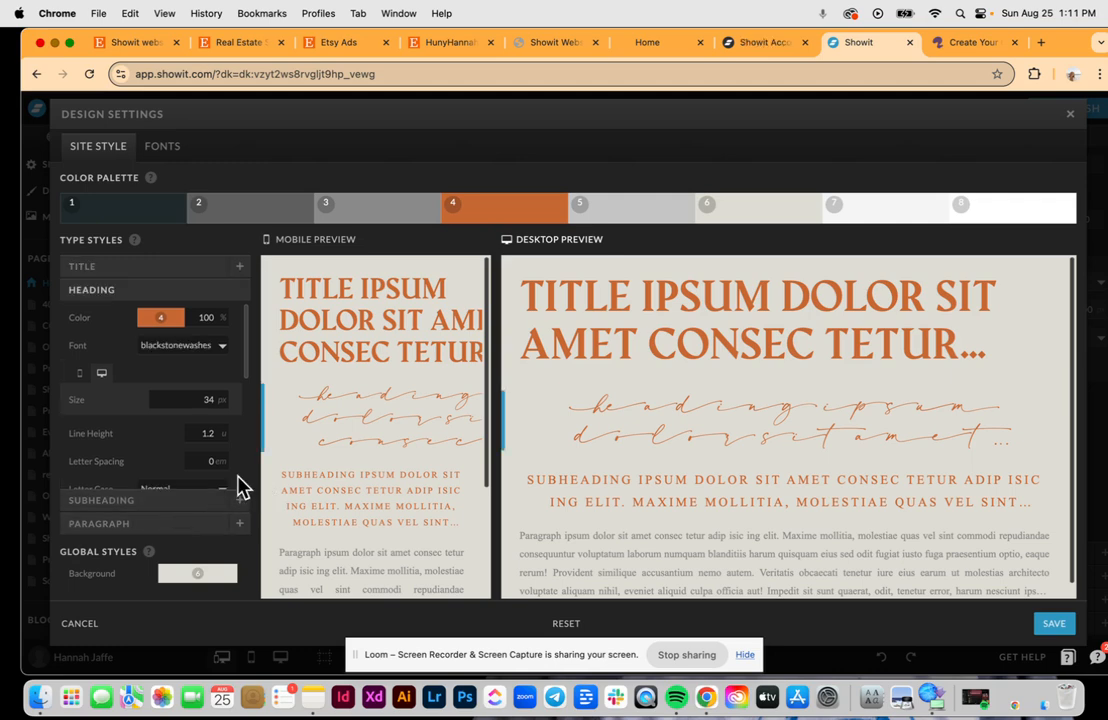
click(216, 345)
scroll(207, 578, down, 3)
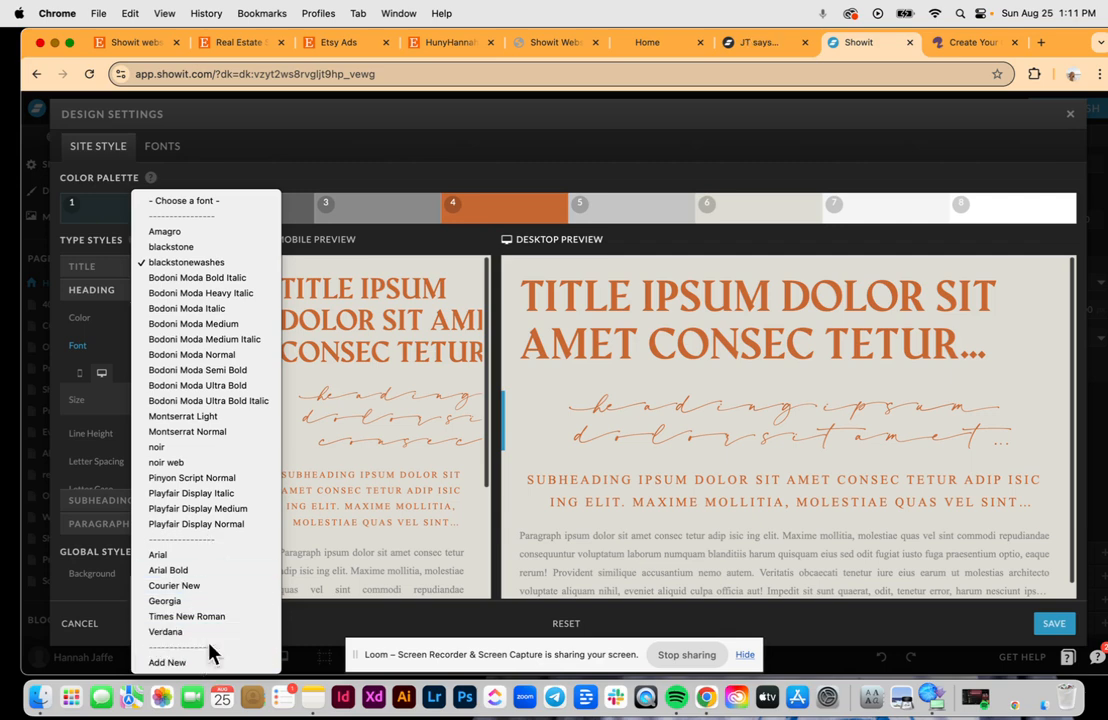
click(330, 163)
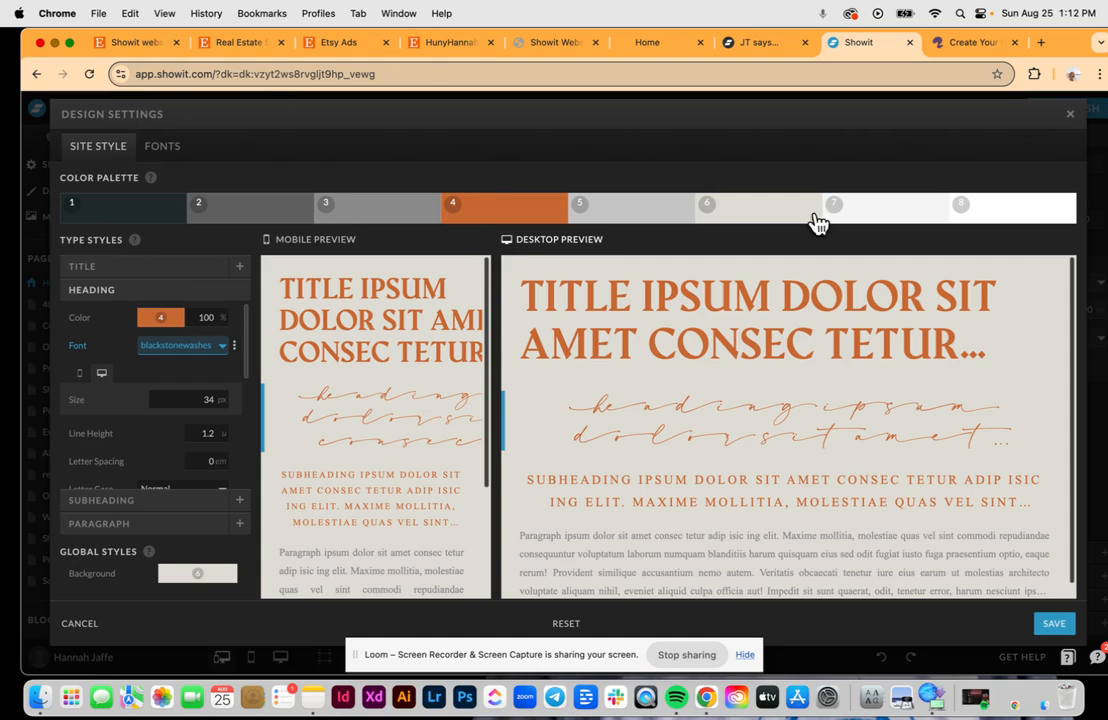
click(1070, 116)
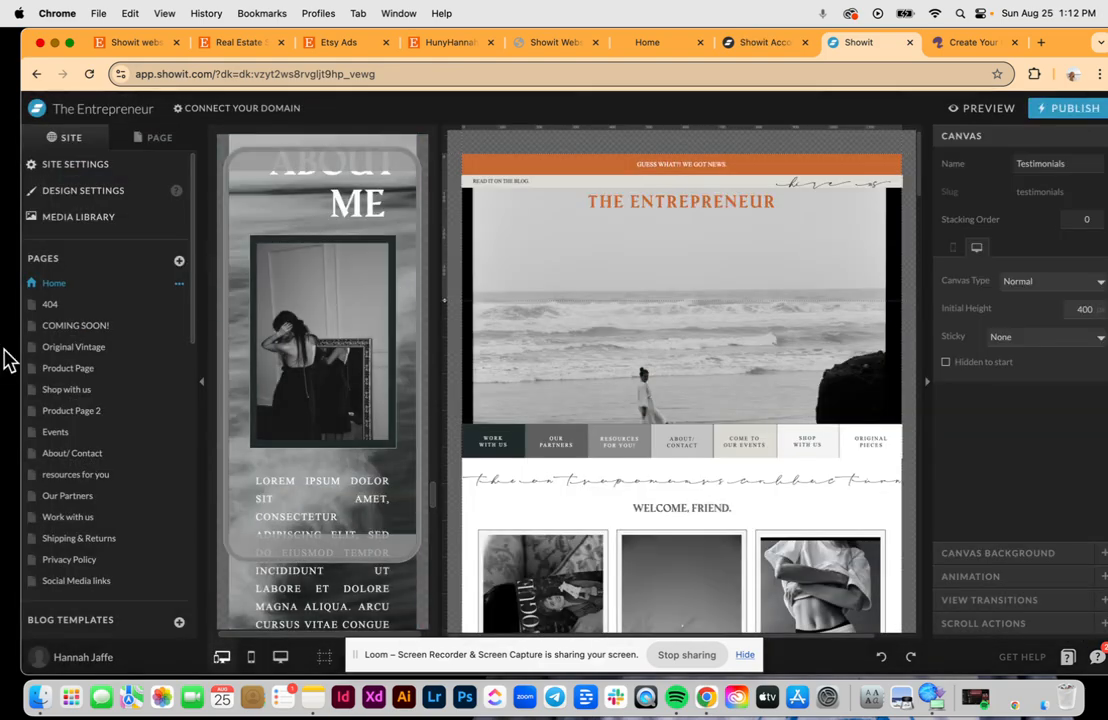
Compare the mobile and desktop versions of the title type style in the design settings, and close them
click(121, 199)
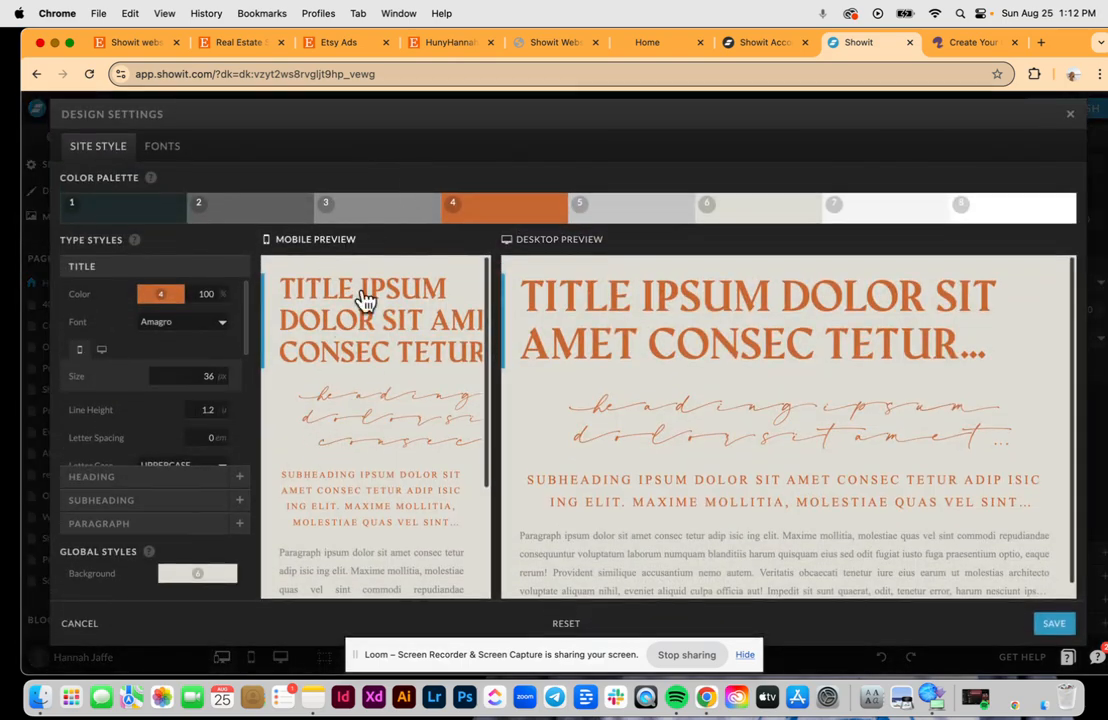
click(604, 243)
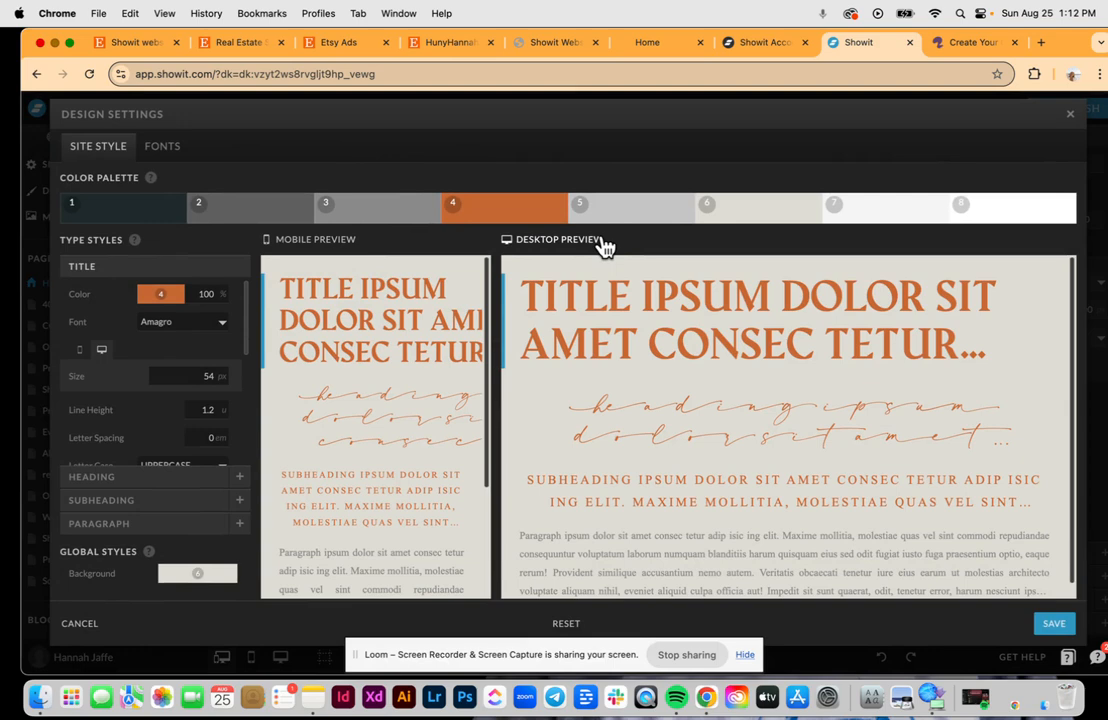
click(350, 241)
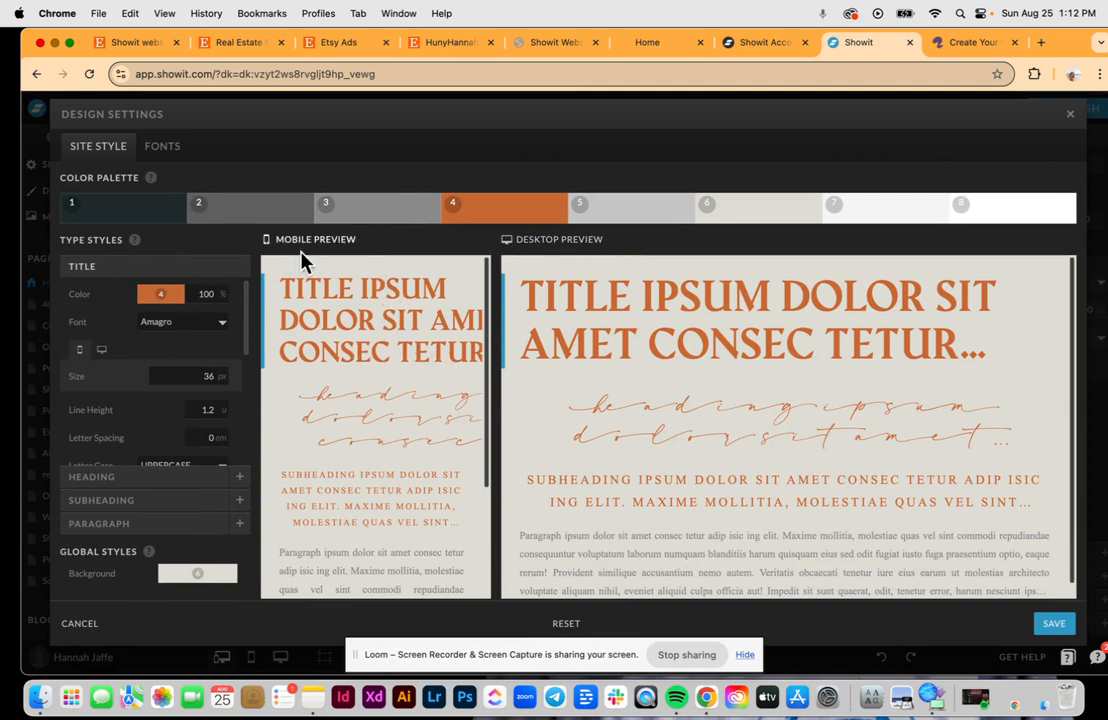
click(102, 351)
click(78, 352)
click(1070, 118)
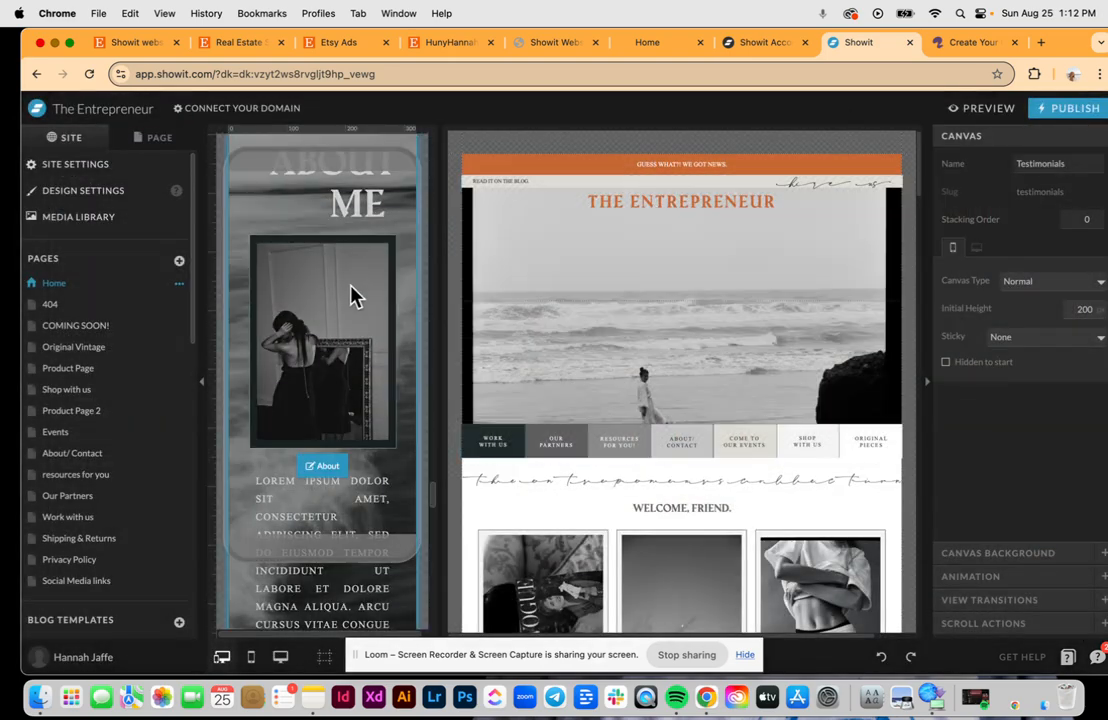
Look through the Home page's mobile layout and the folder list in the media library
scroll(350, 288, down, 15)
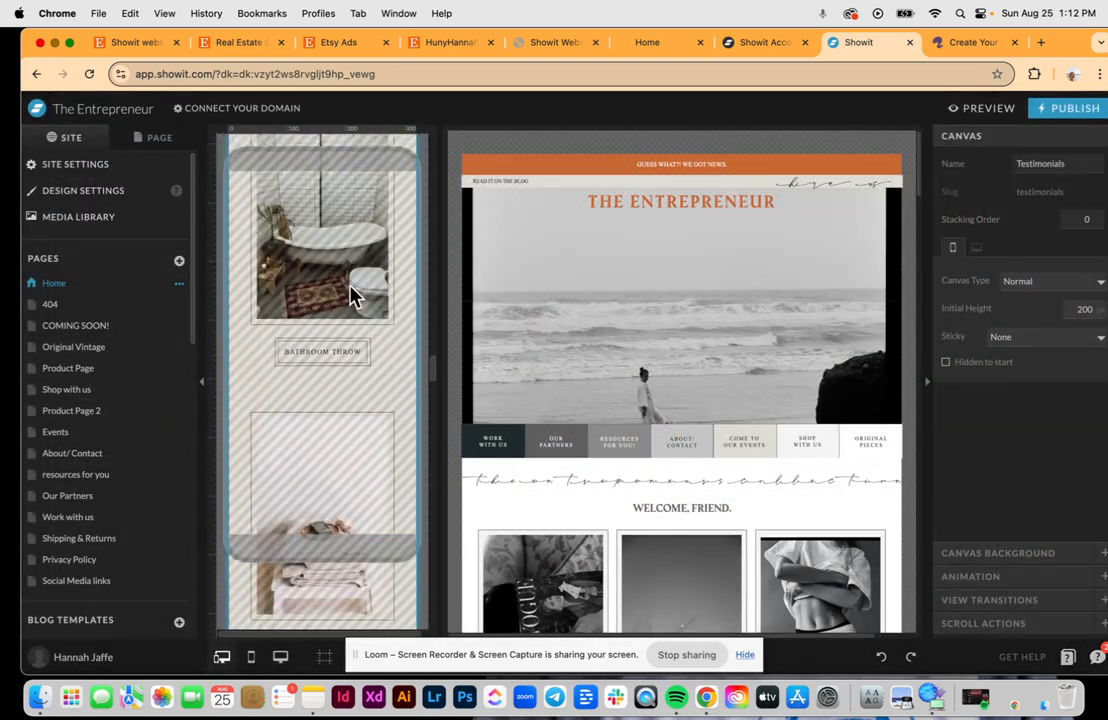
scroll(352, 295, up, 15)
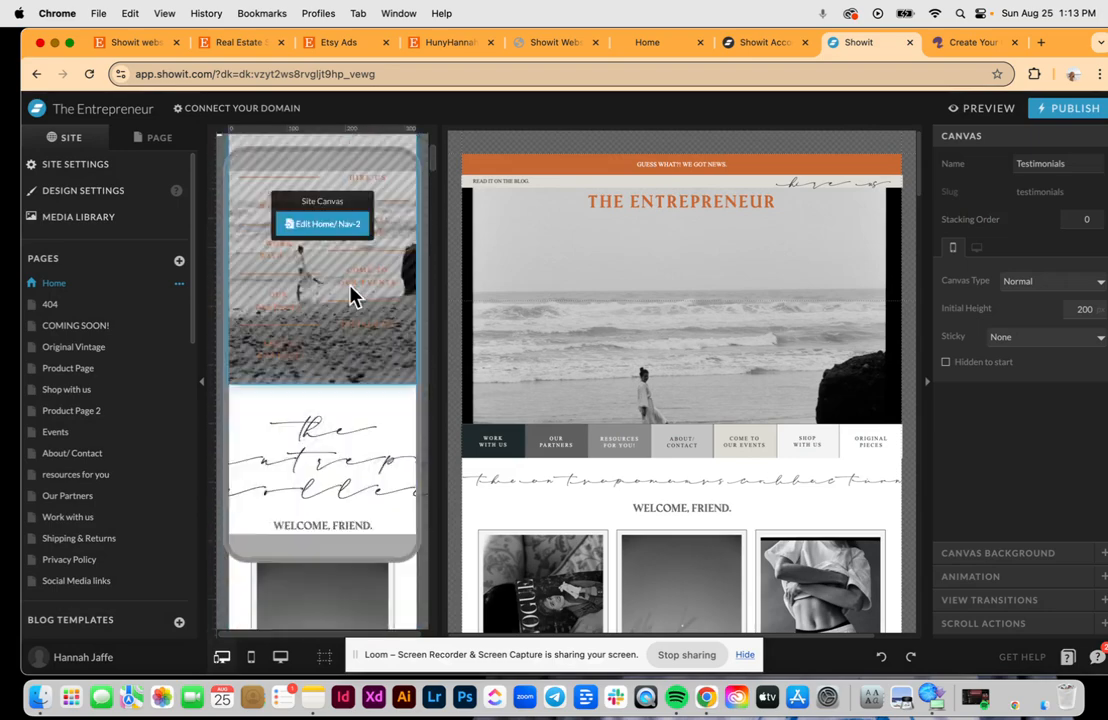
click(107, 219)
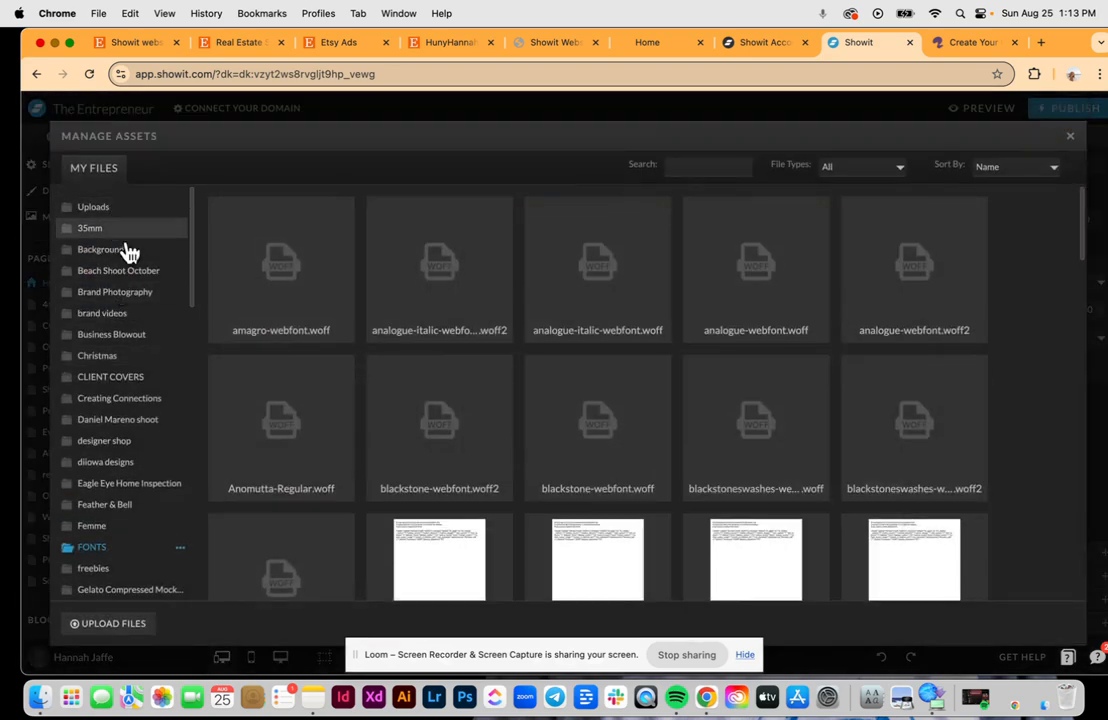
click(1070, 136)
click(60, 217)
scroll(97, 588, down, 5)
scroll(97, 588, down, 5)
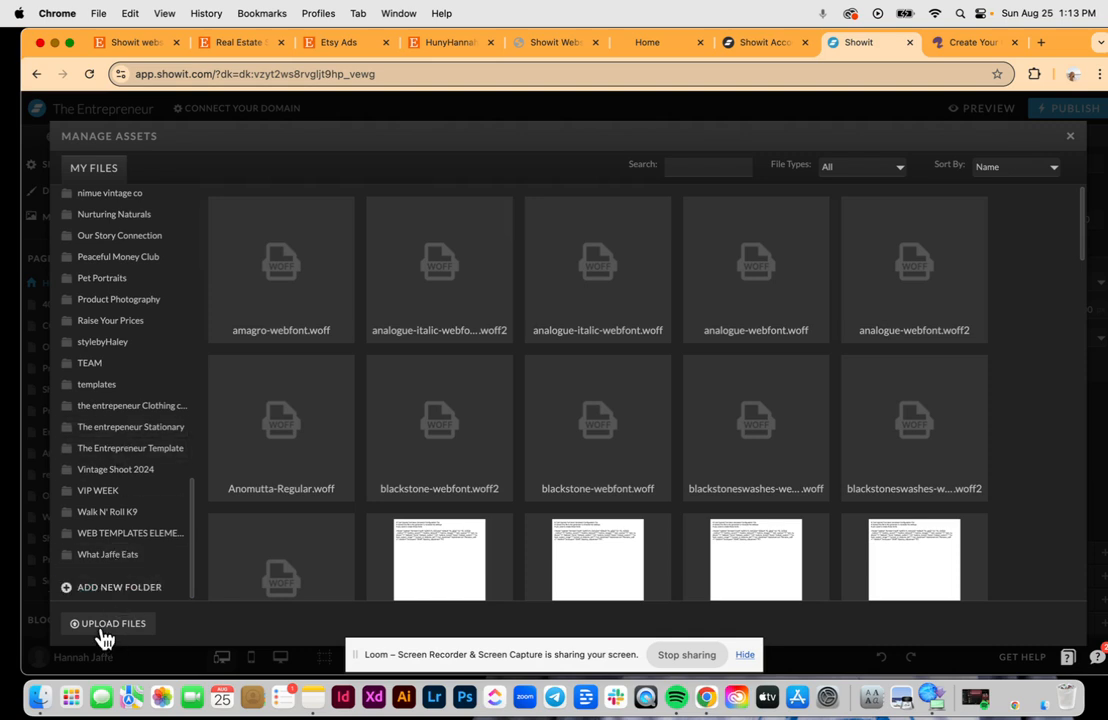
scroll(121, 443, up, 15)
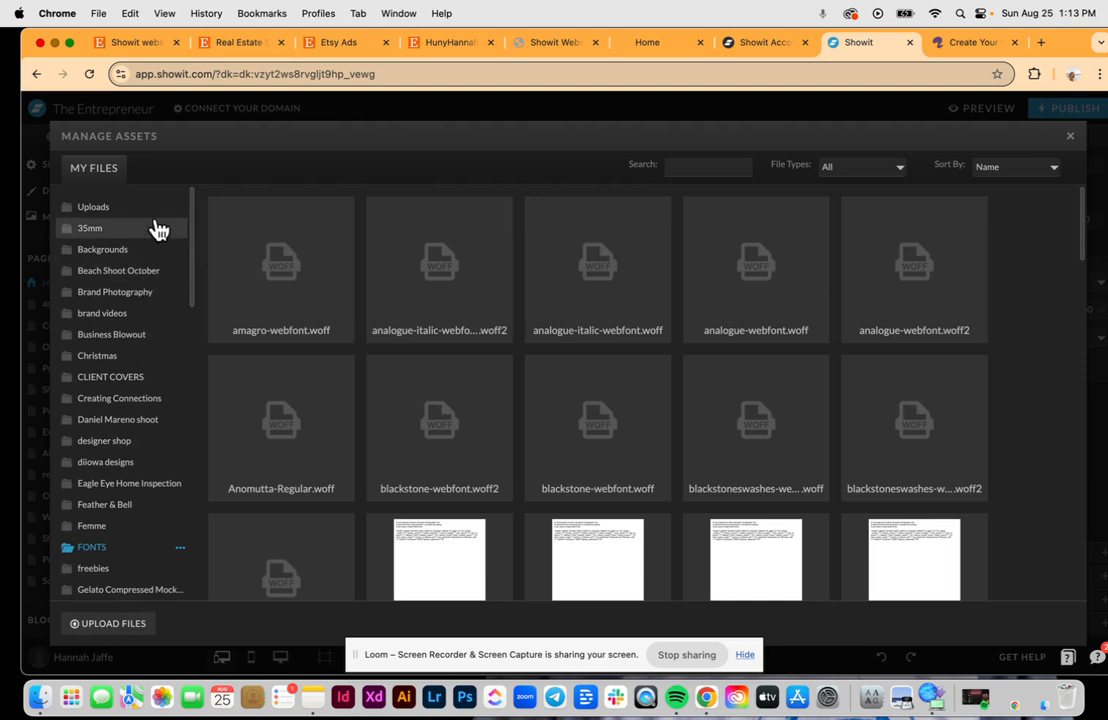
Browse the photos in the Beach Shoot October folder and close the media library
click(143, 276)
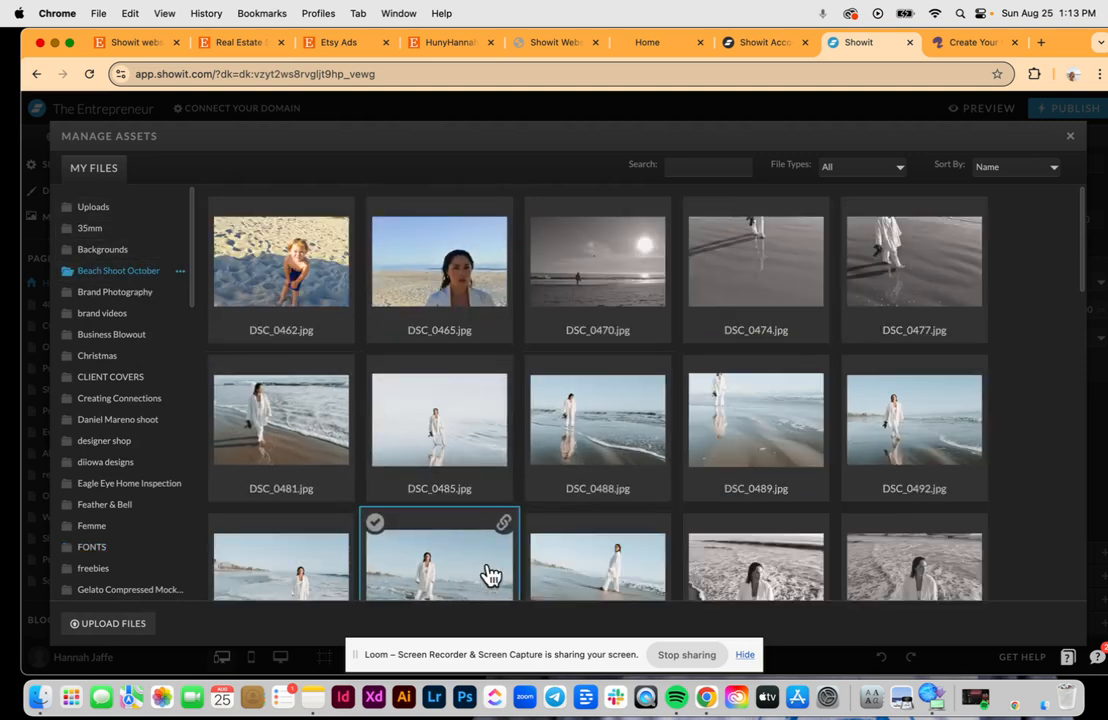
click(882, 465)
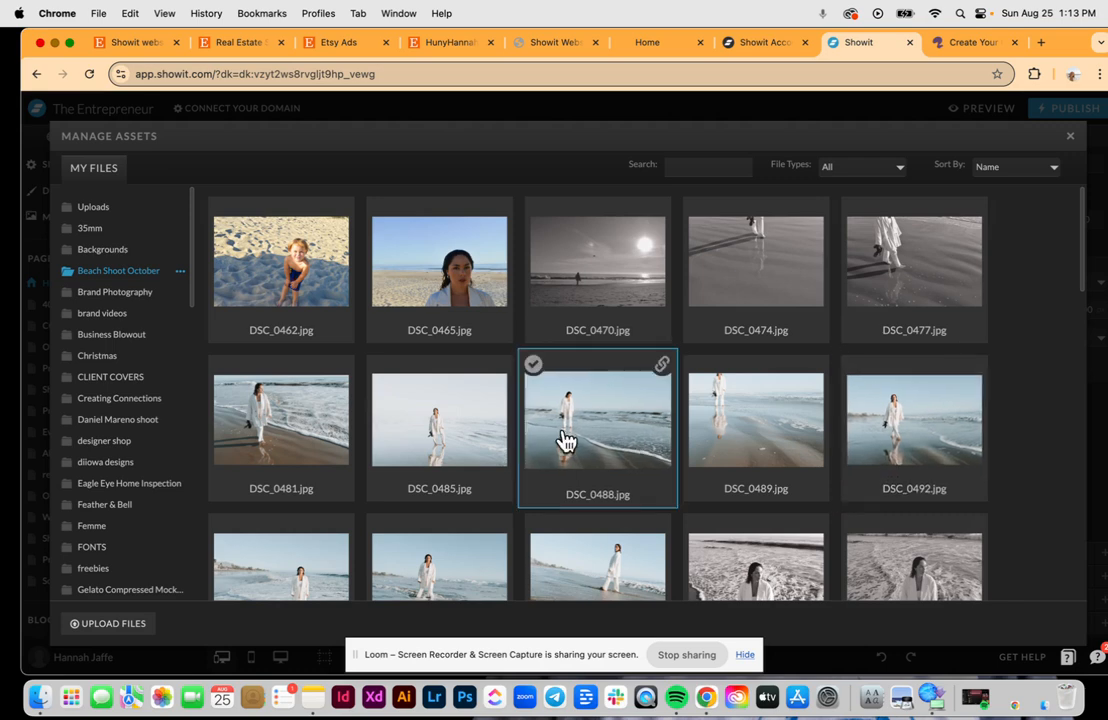
scroll(638, 520, down, 3)
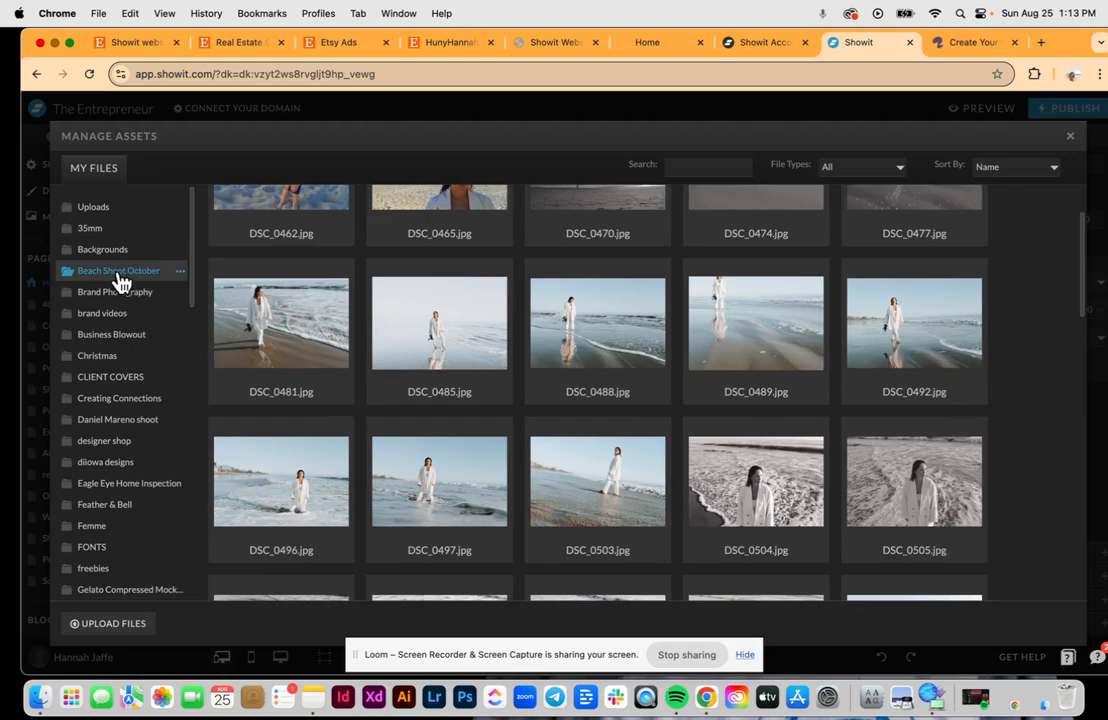
scroll(385, 470, down, 5)
scroll(388, 471, down, 5)
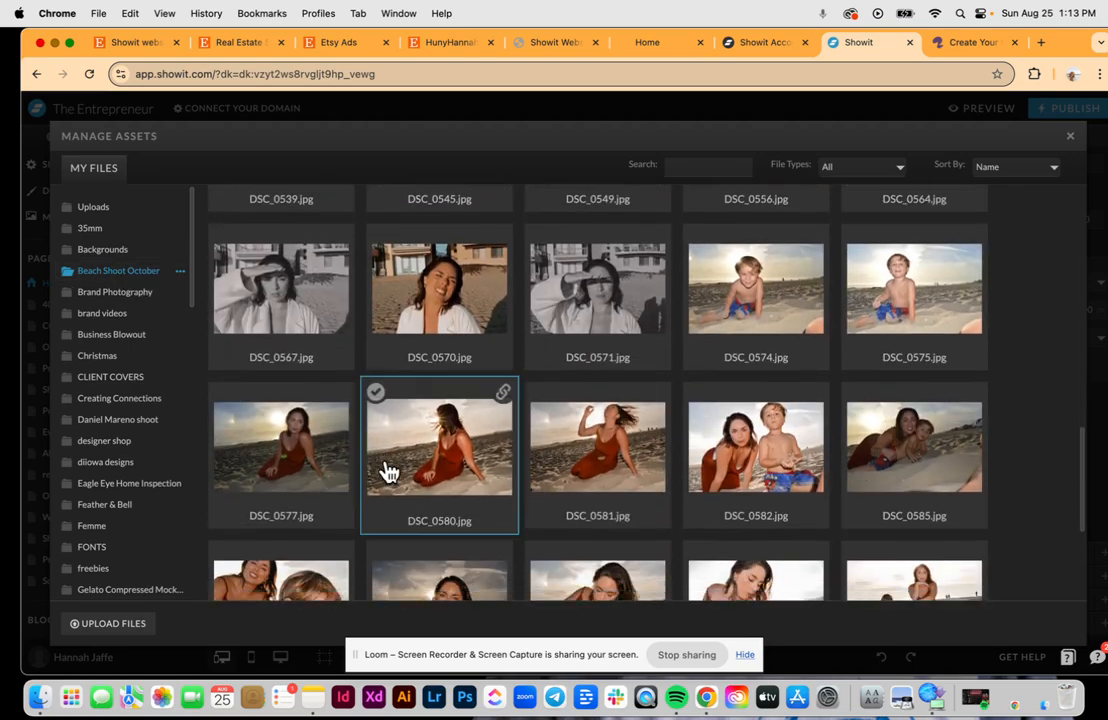
scroll(388, 471, up, 10)
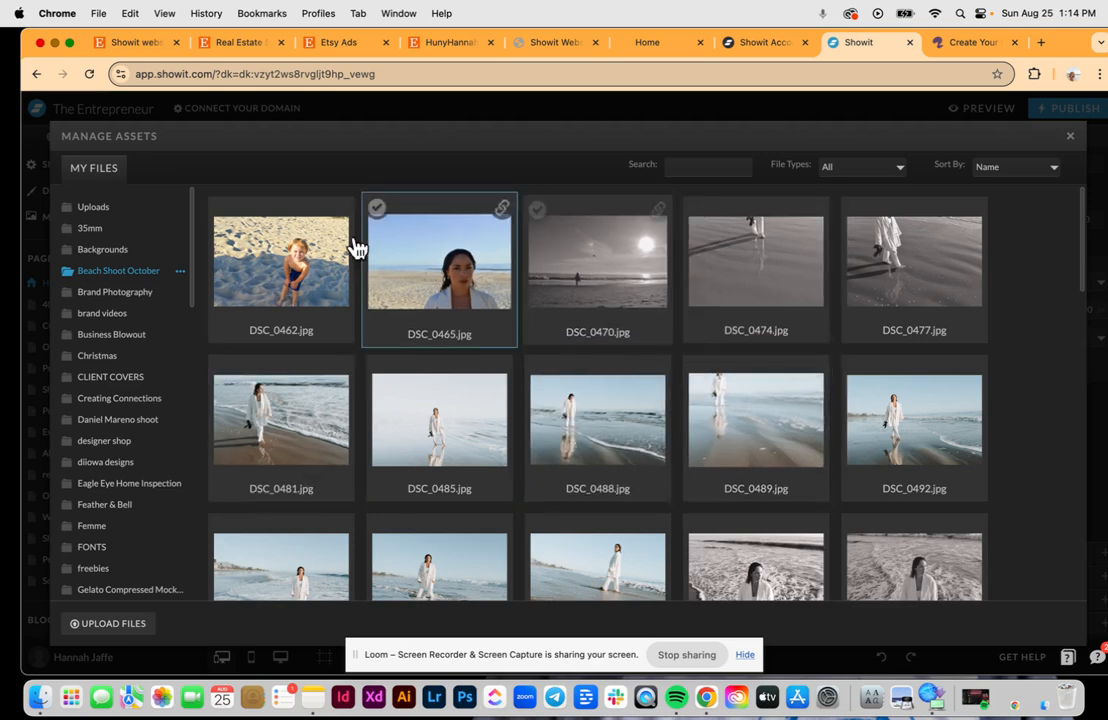
click(1071, 139)
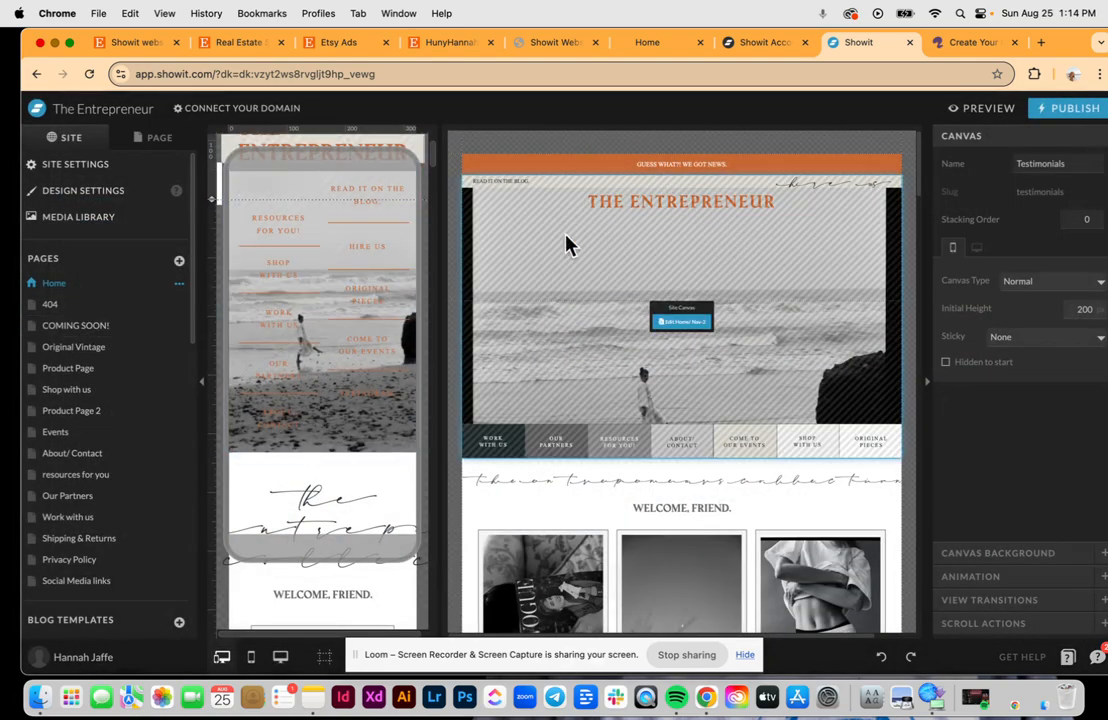
Open the announcement bar site canvas of the Home page for editing
scroll(274, 270, up, 3)
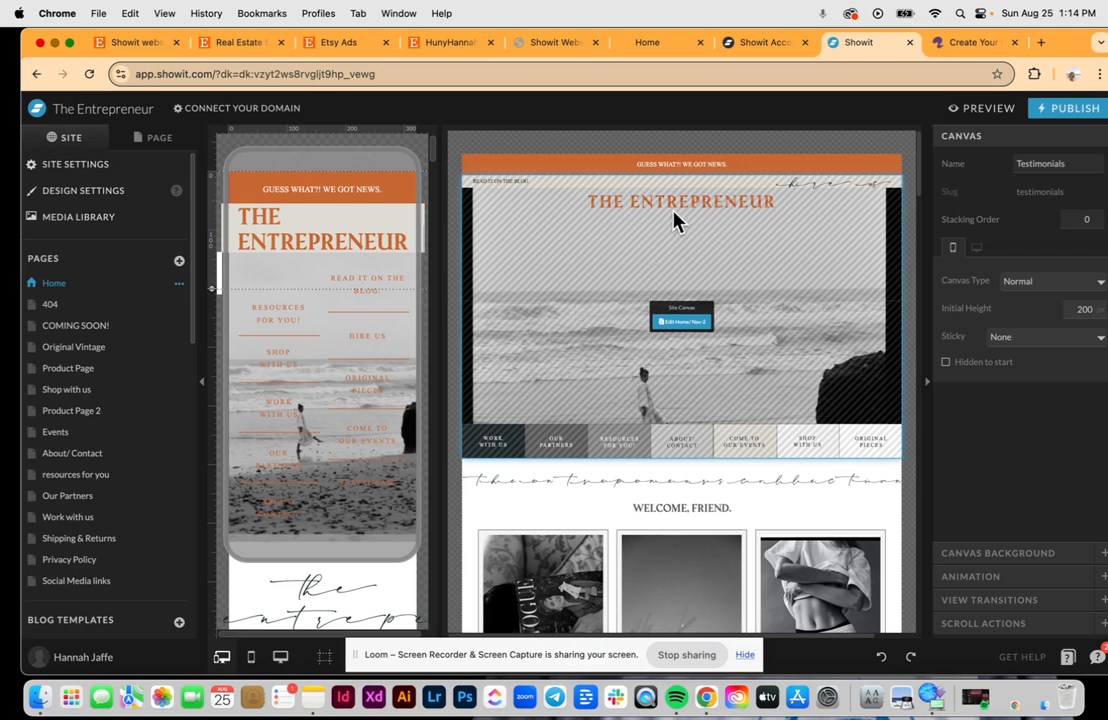
click(673, 169)
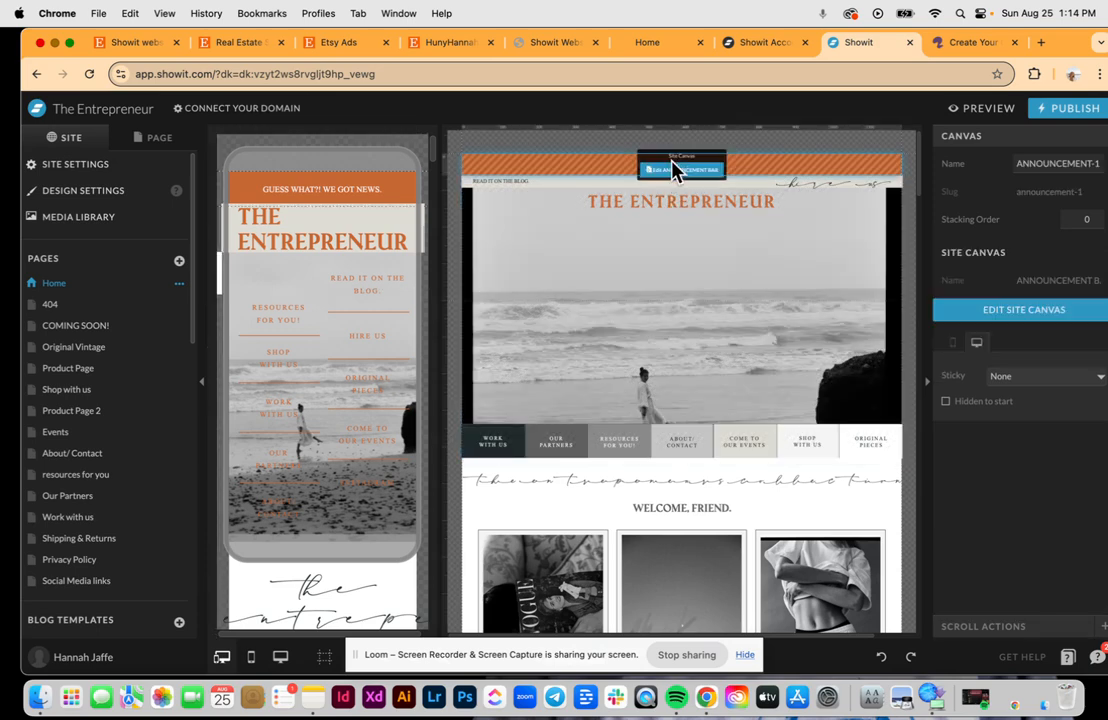
click(758, 162)
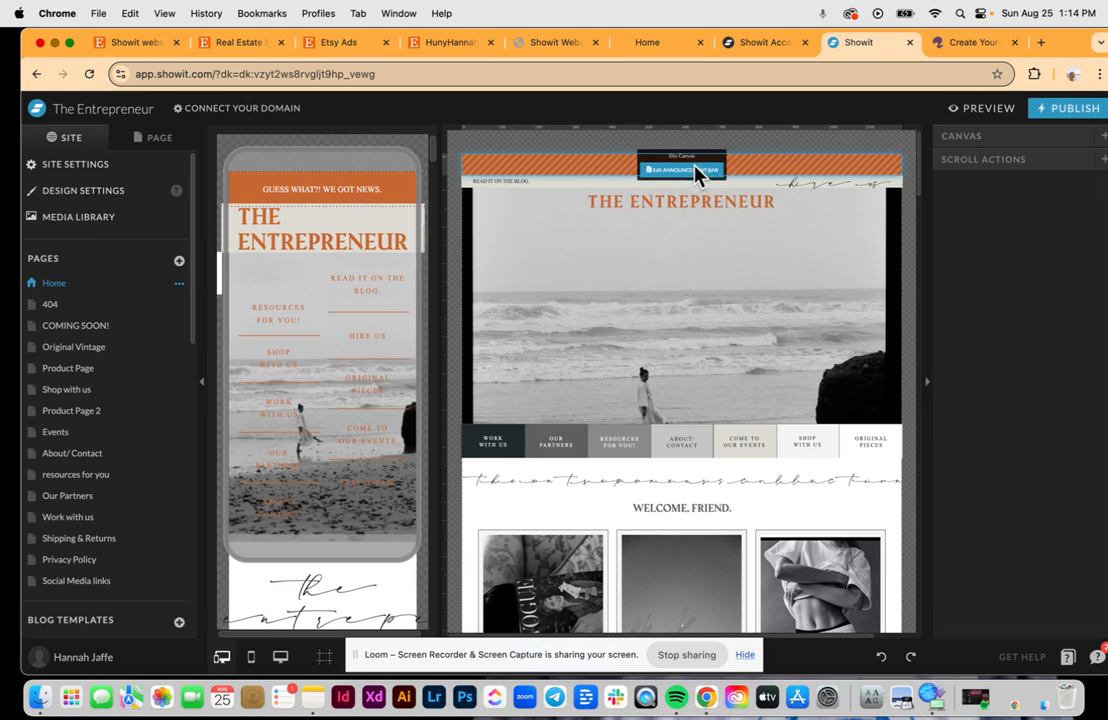
click(697, 172)
Try to edit the announcement bar's desktop text with the wording "CHANGE THE TEXT"
click(666, 164)
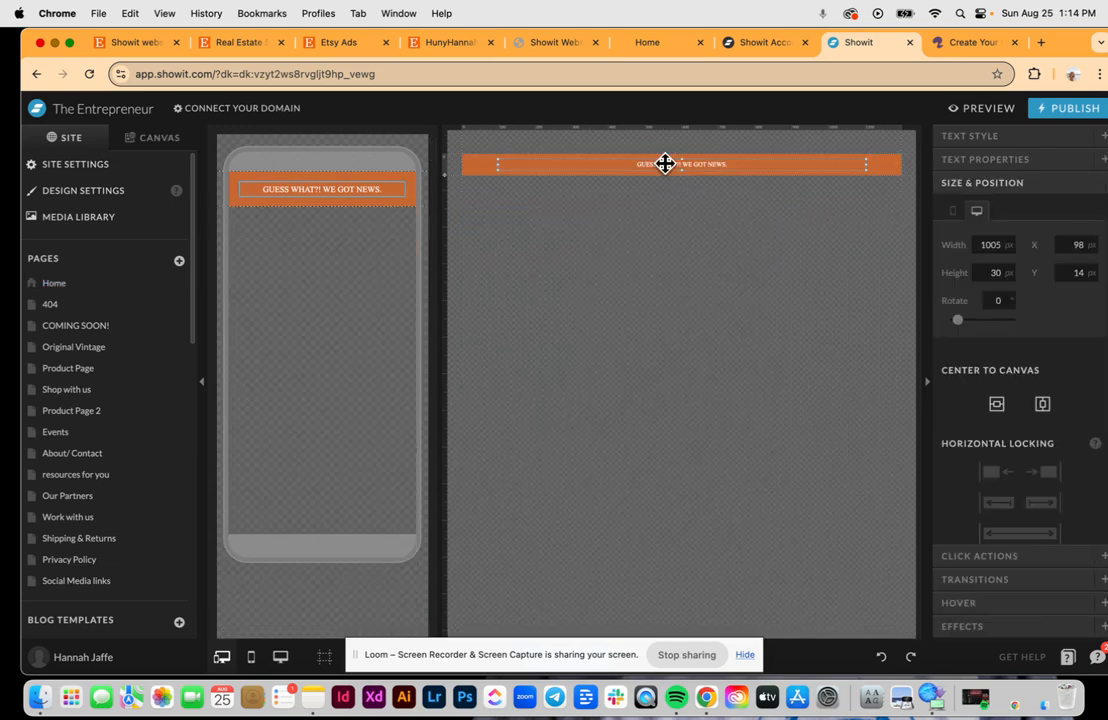
double_click(665, 163)
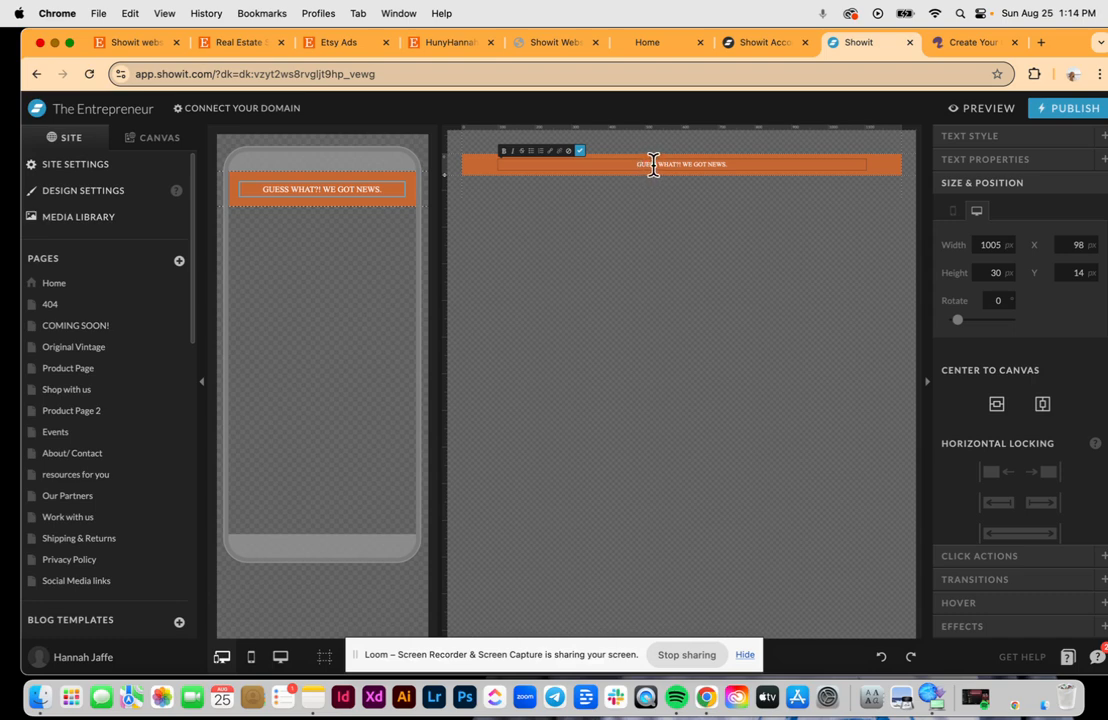
text(CHANGE THE TEXT)
drag(757, 167, 701, 163)
key(BackSpace)
triple_click(739, 163)
click(749, 158)
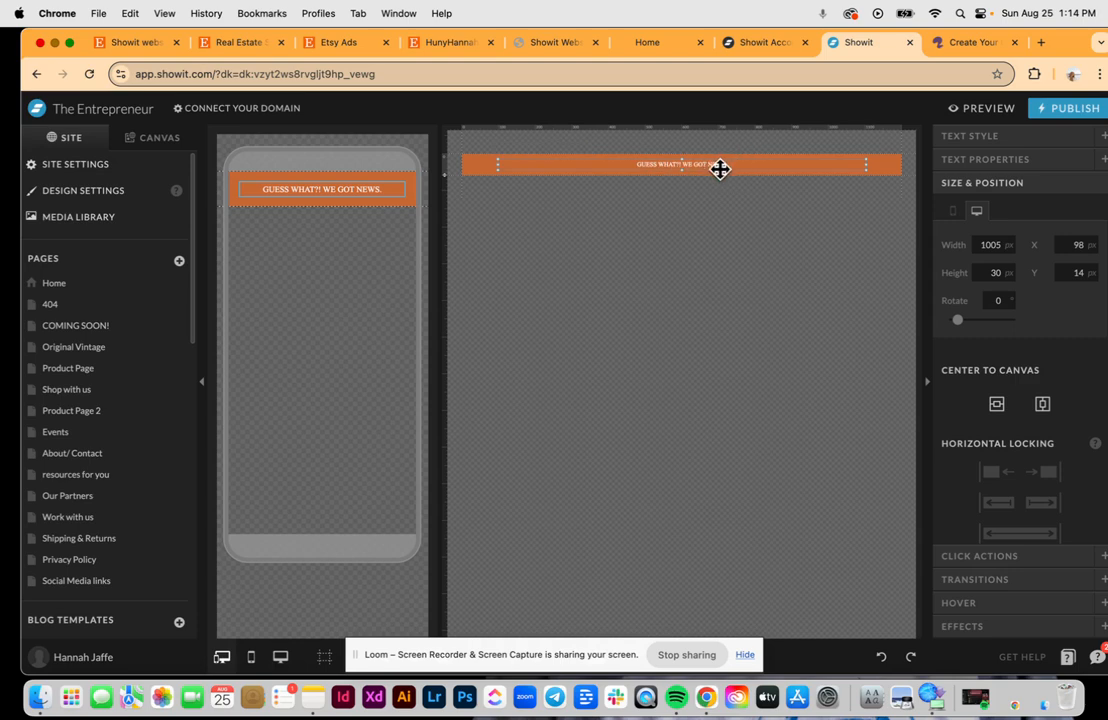
Link the announcement text to the Product Page, keeping the link type as Page and leaving the canvas slug empty
click(979, 560)
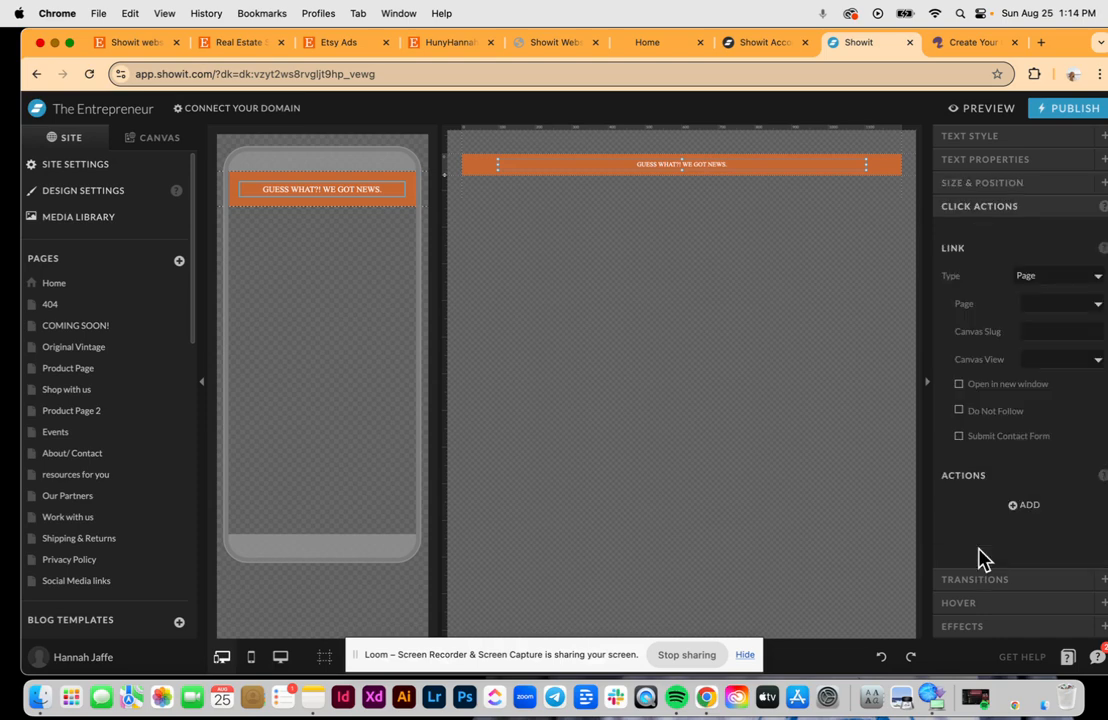
click(1058, 279)
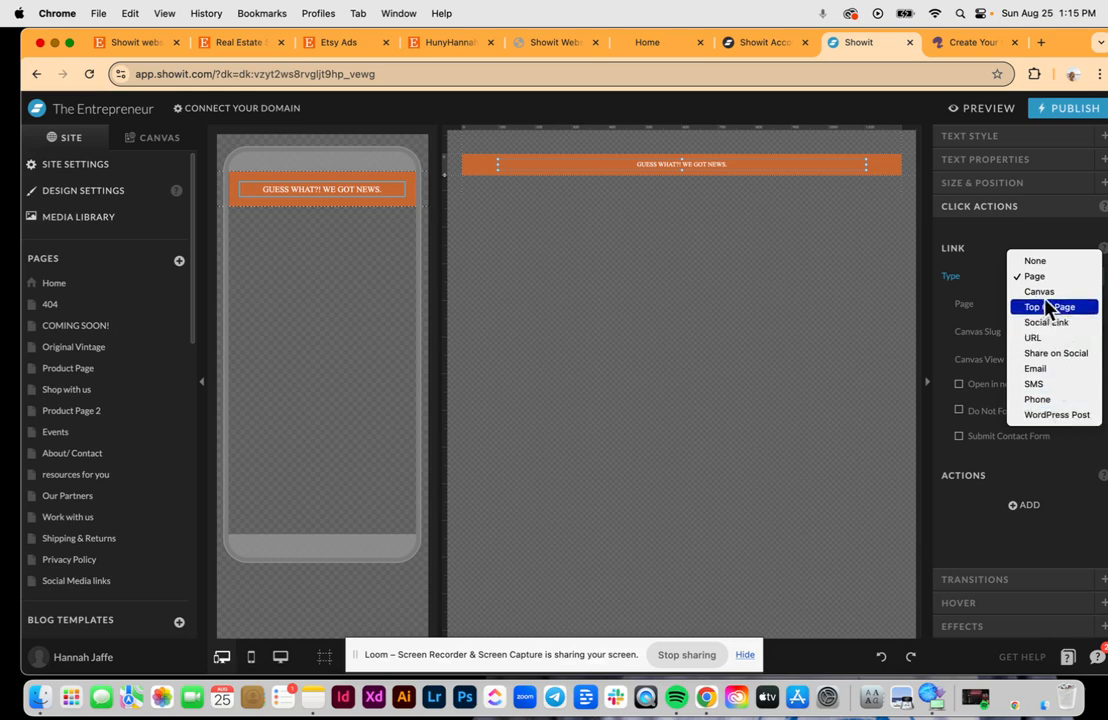
click(1004, 256)
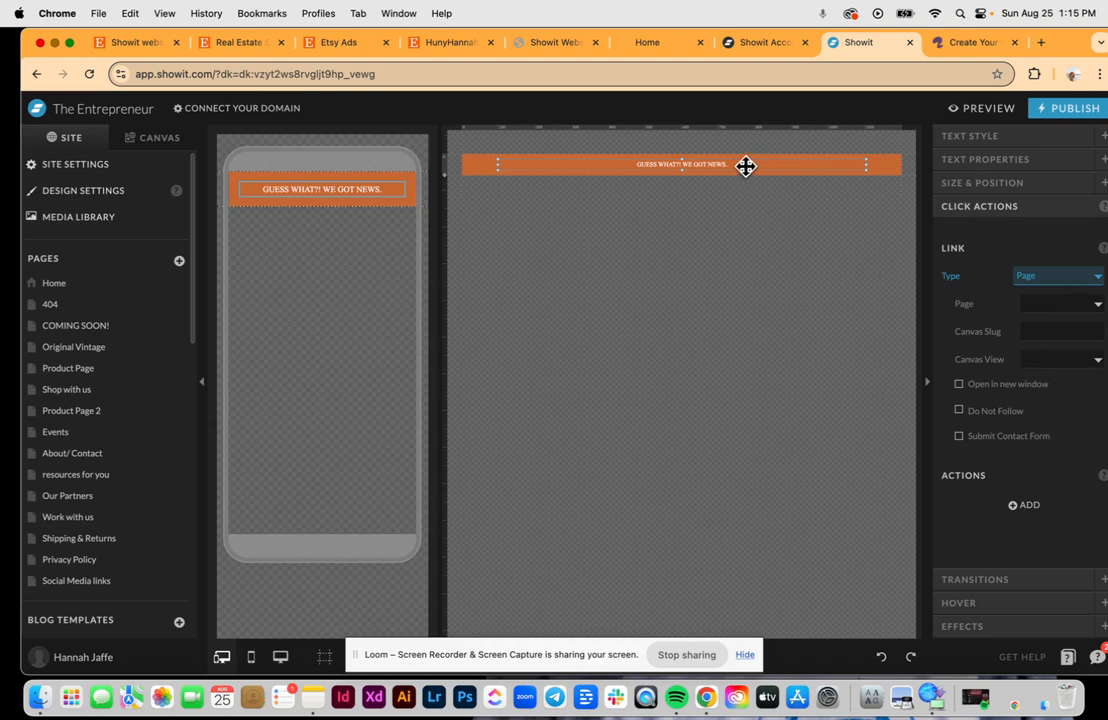
click(1053, 308)
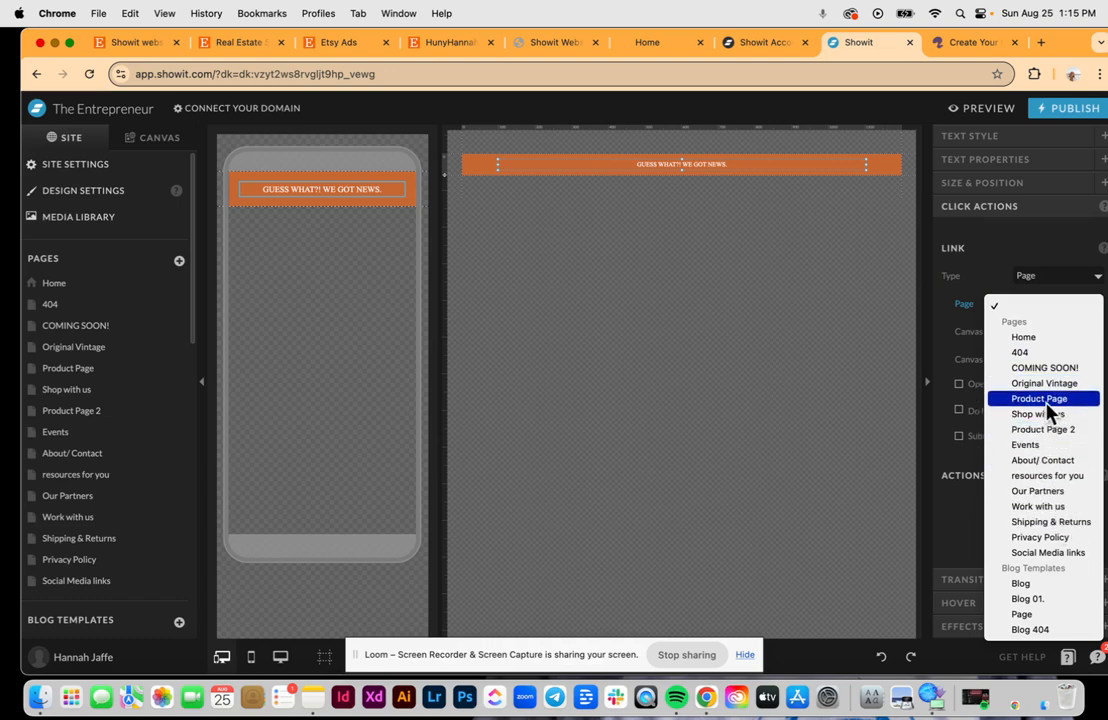
click(1046, 400)
click(1056, 332)
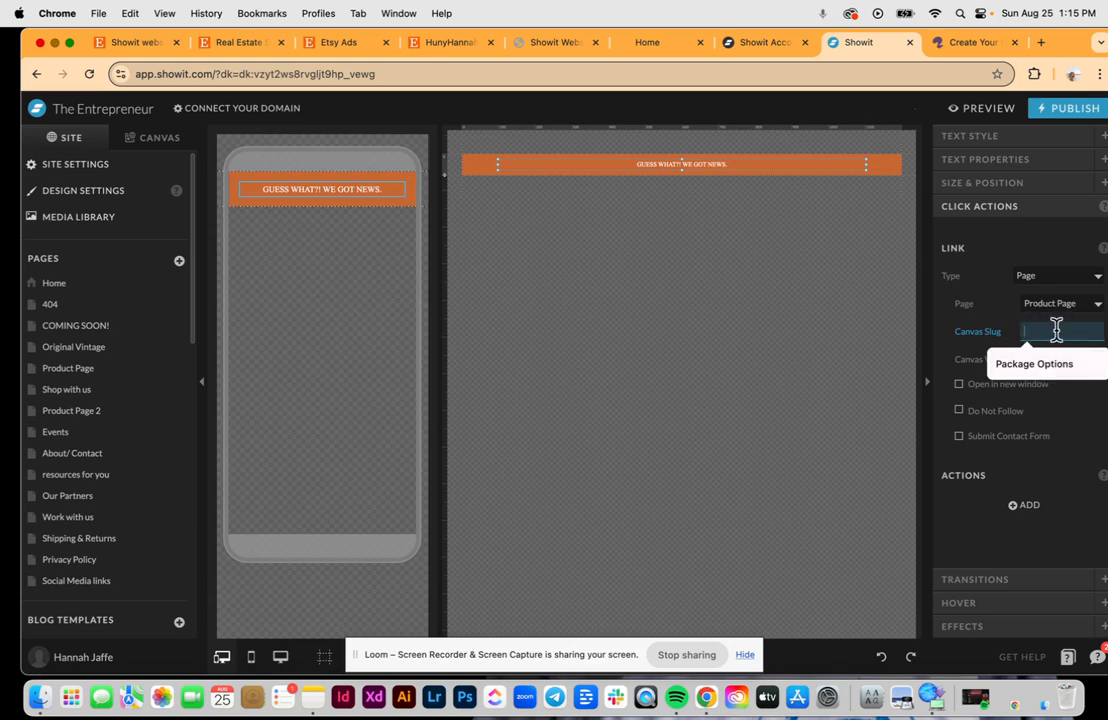
click(987, 317)
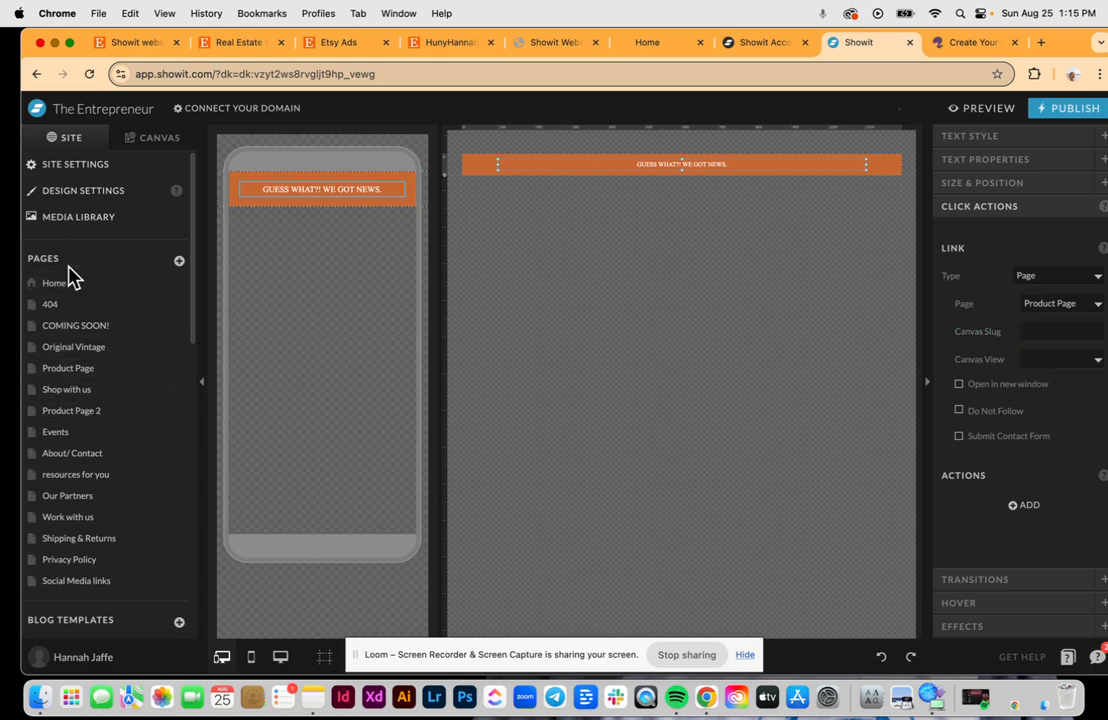
Return from the announcement bar canvas to the Home page and select its Home/ Nav canvas
click(154, 140)
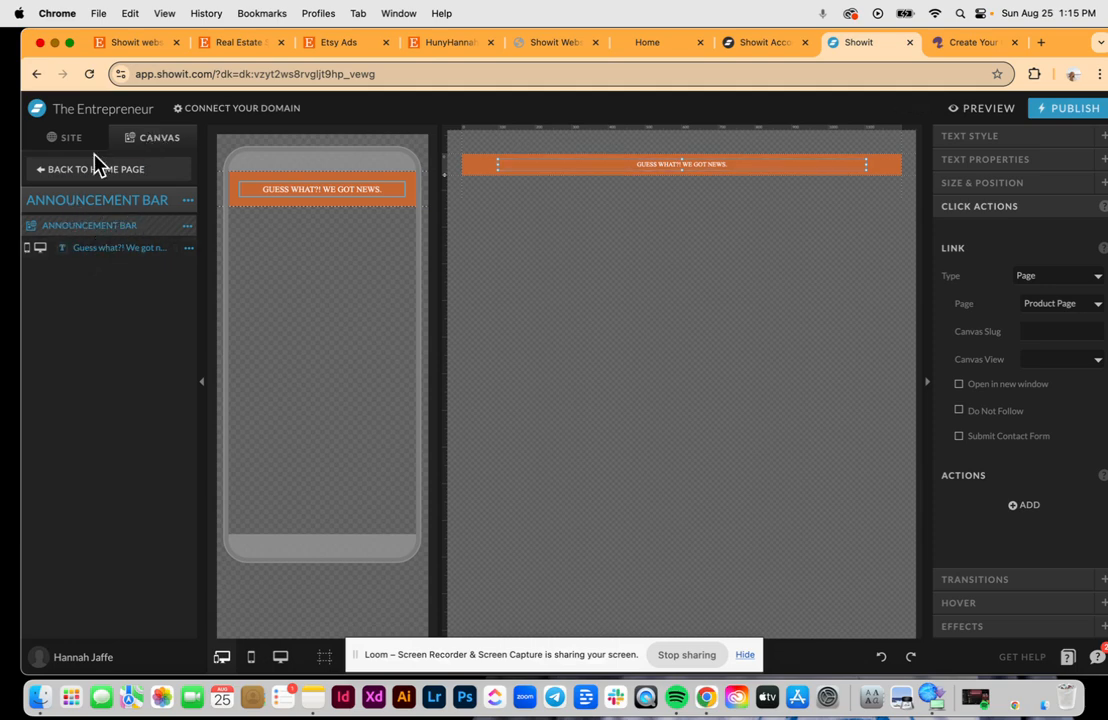
click(95, 172)
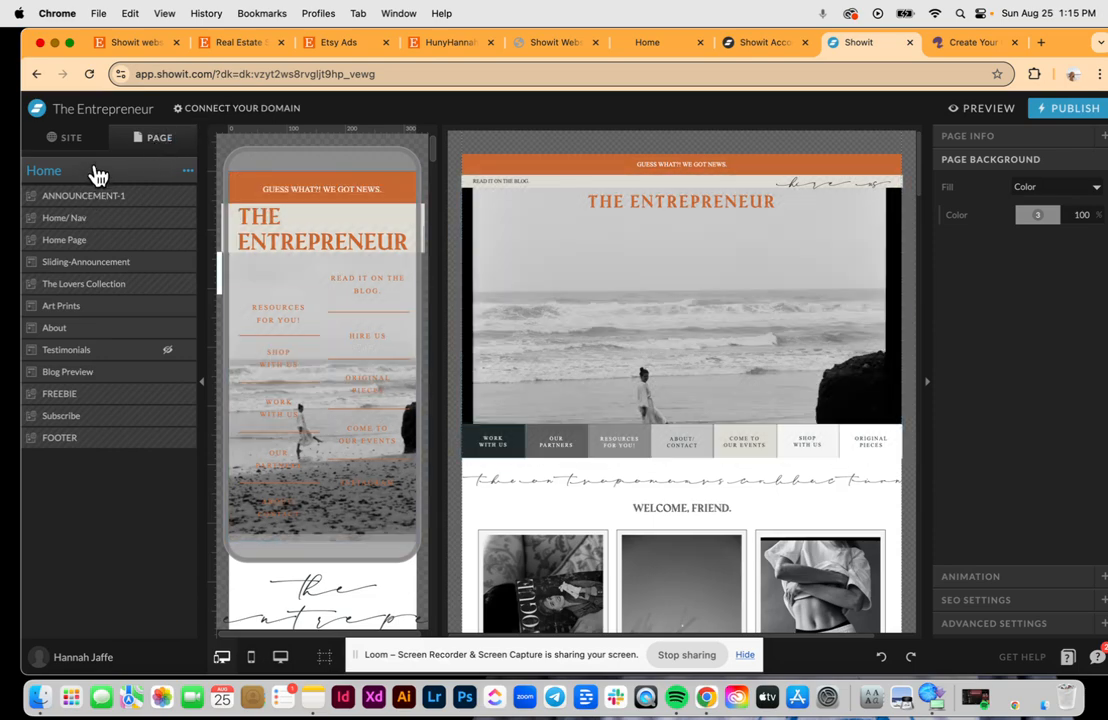
click(606, 309)
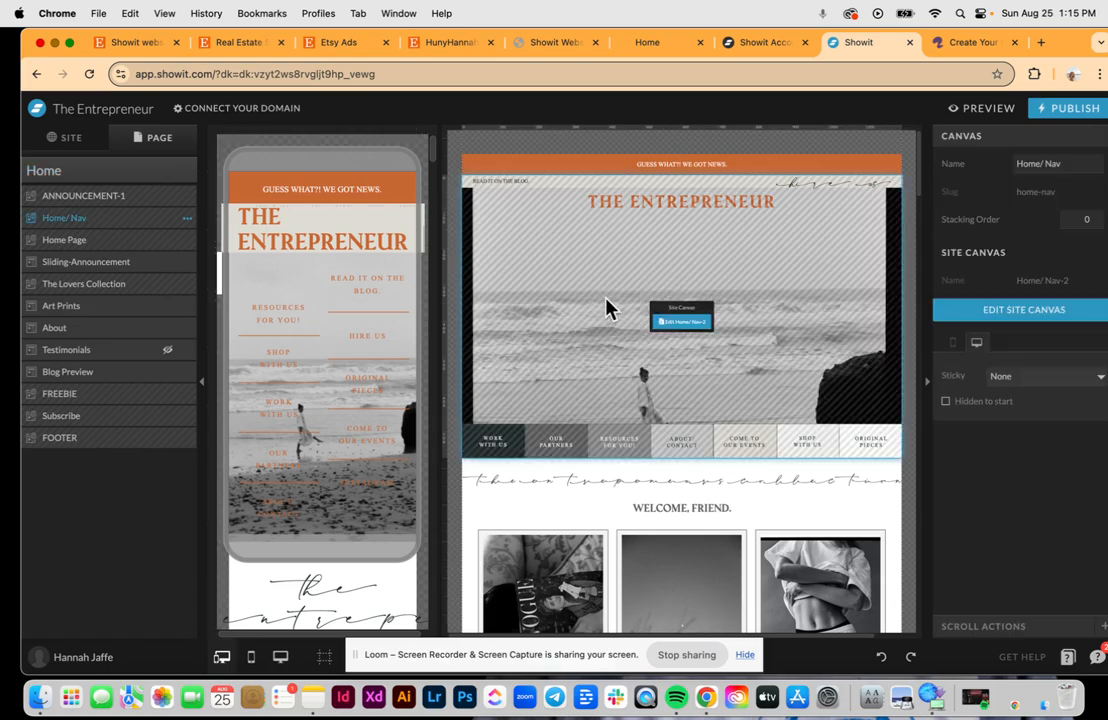
Open the Home/ Nav-2 site canvas and review the available link pages for the mobile "Resources for you!" text
click(687, 321)
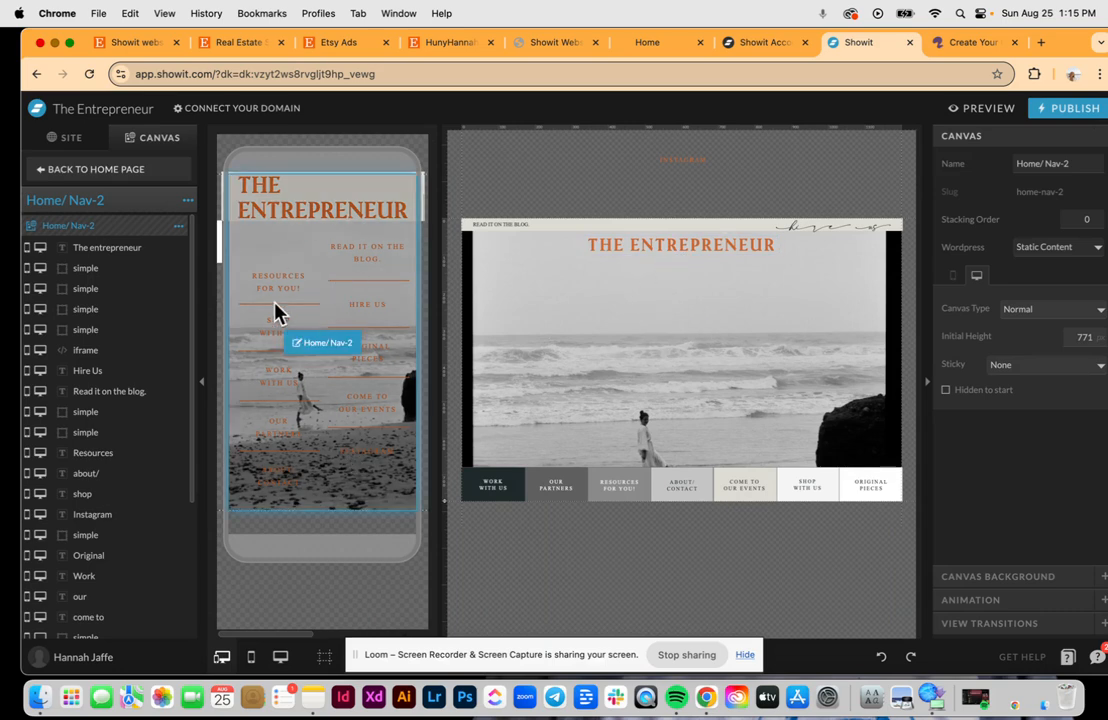
click(267, 297)
click(284, 286)
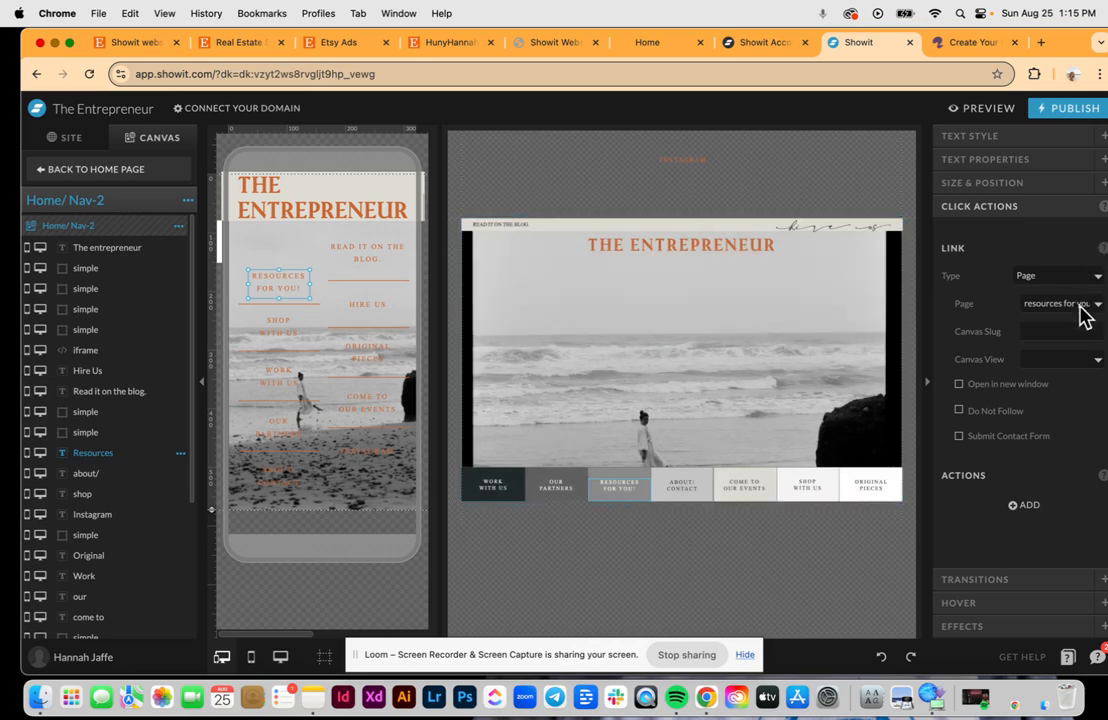
click(1077, 305)
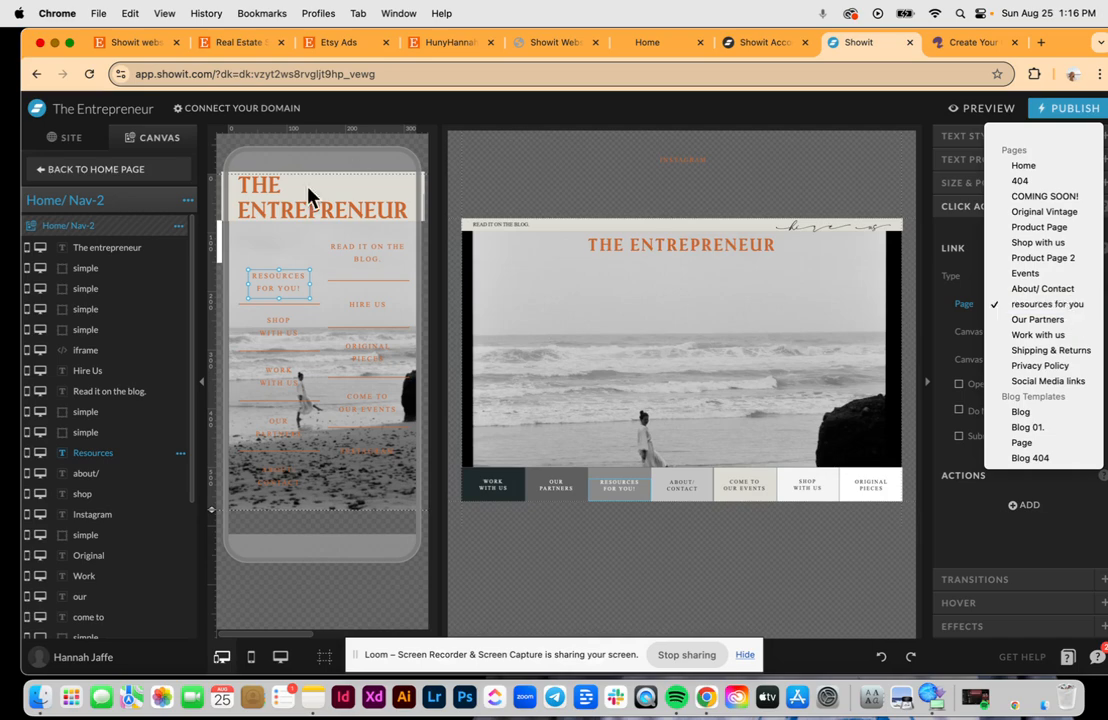
Return to the Home page and open the "resources for you" page from the site's page list
click(91, 170)
click(91, 171)
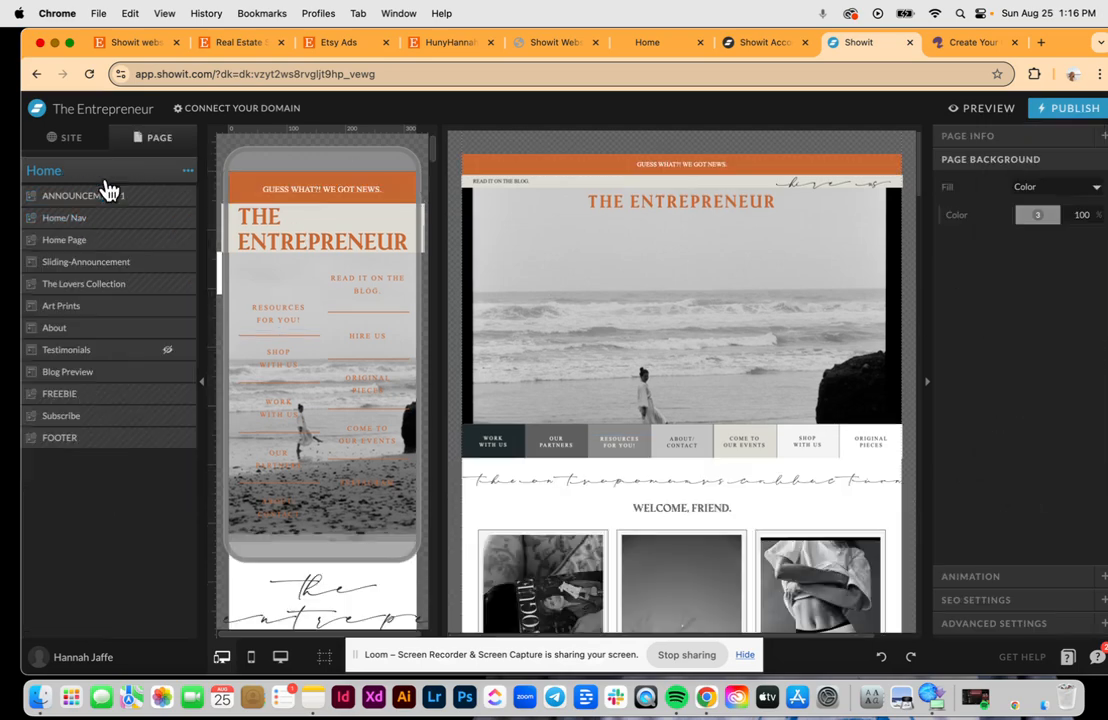
click(74, 140)
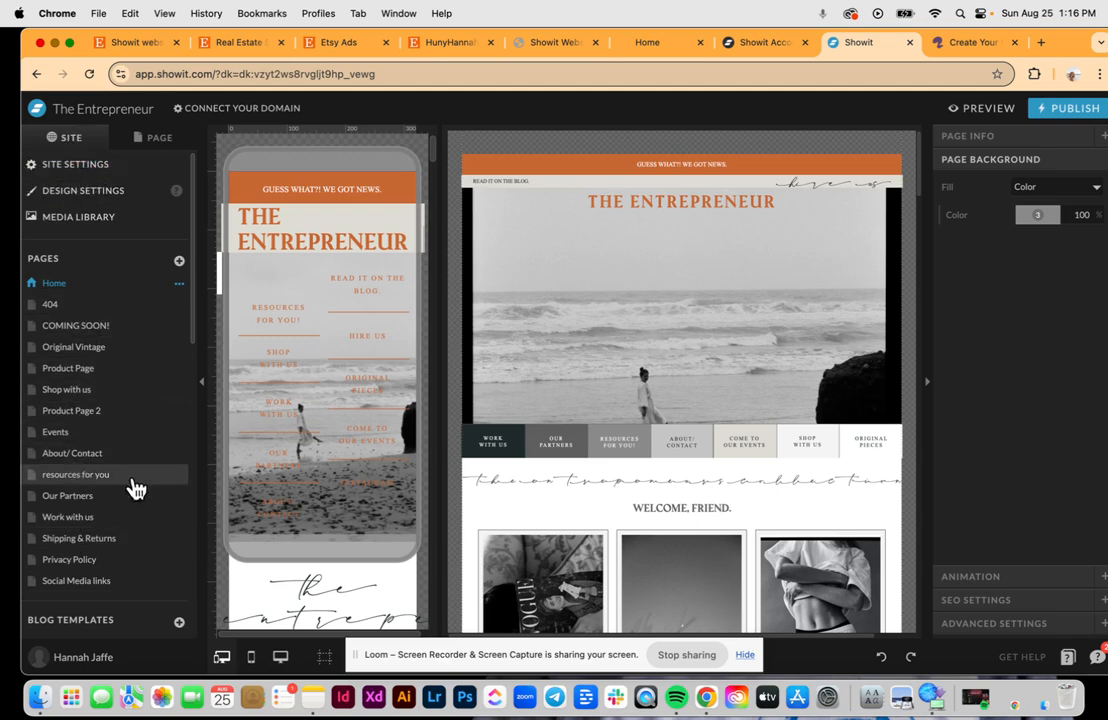
click(170, 484)
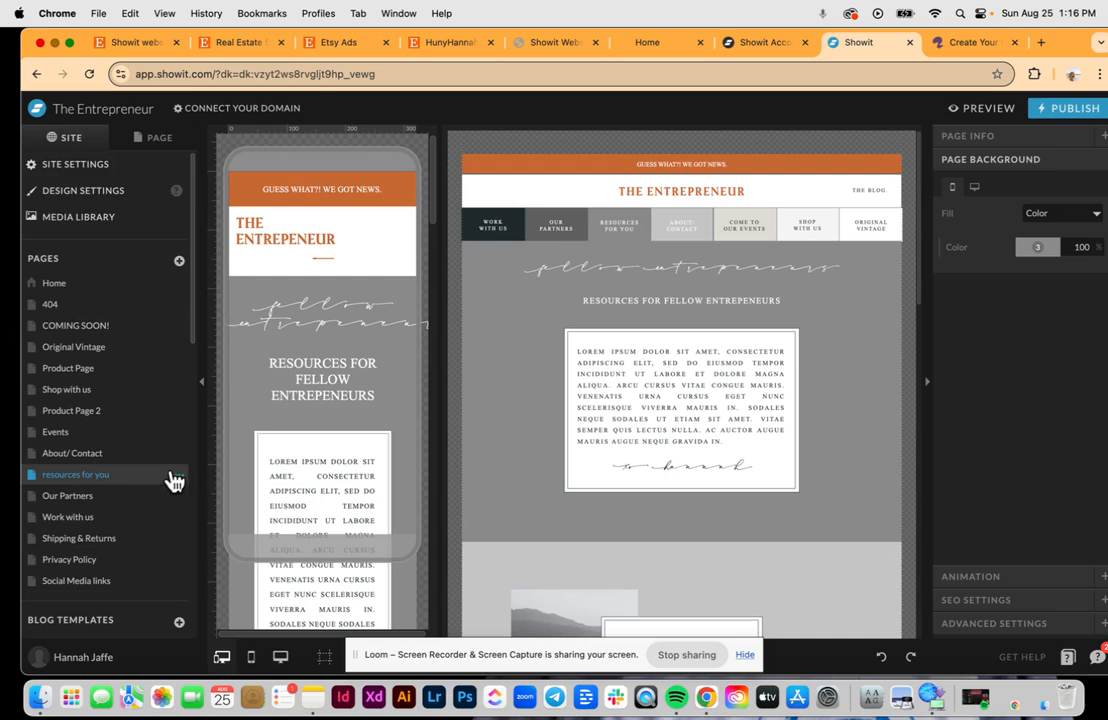
Examine the rename options of the "resources for you" page and close them without changing the name
click(181, 483)
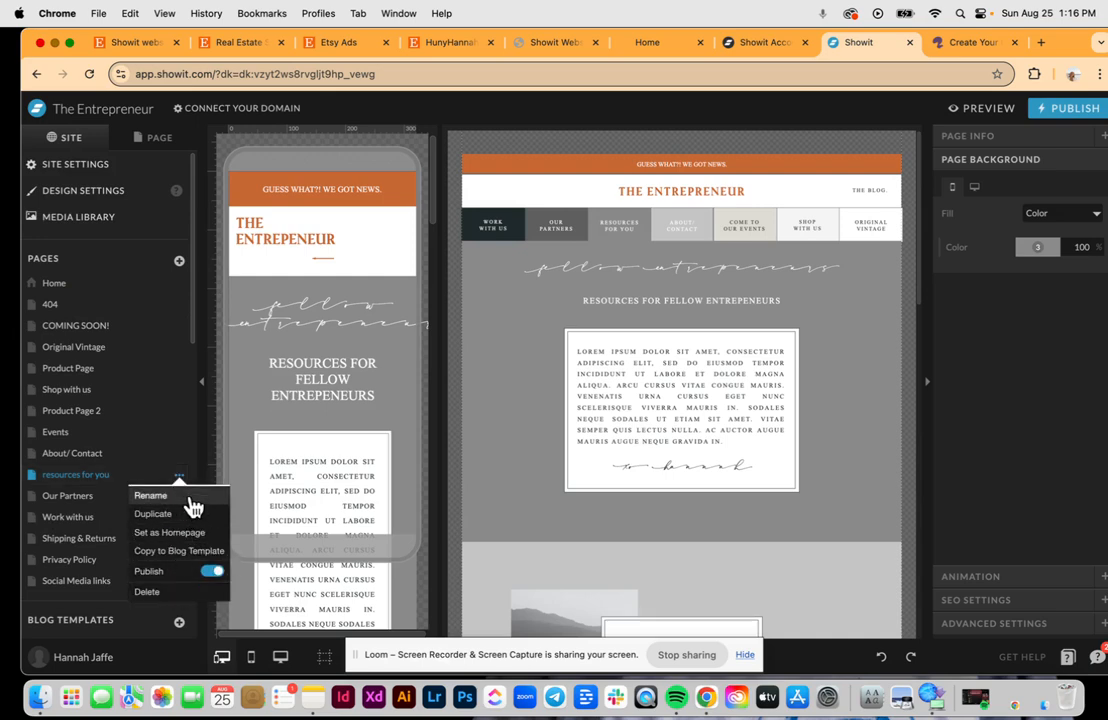
click(163, 500)
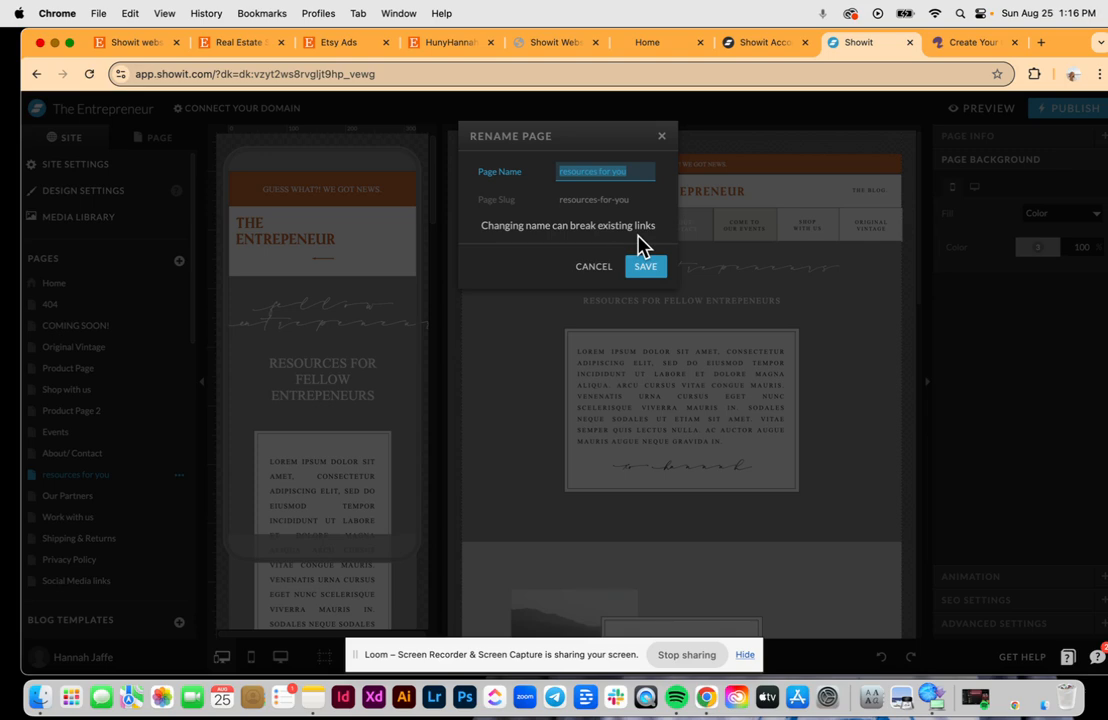
click(661, 136)
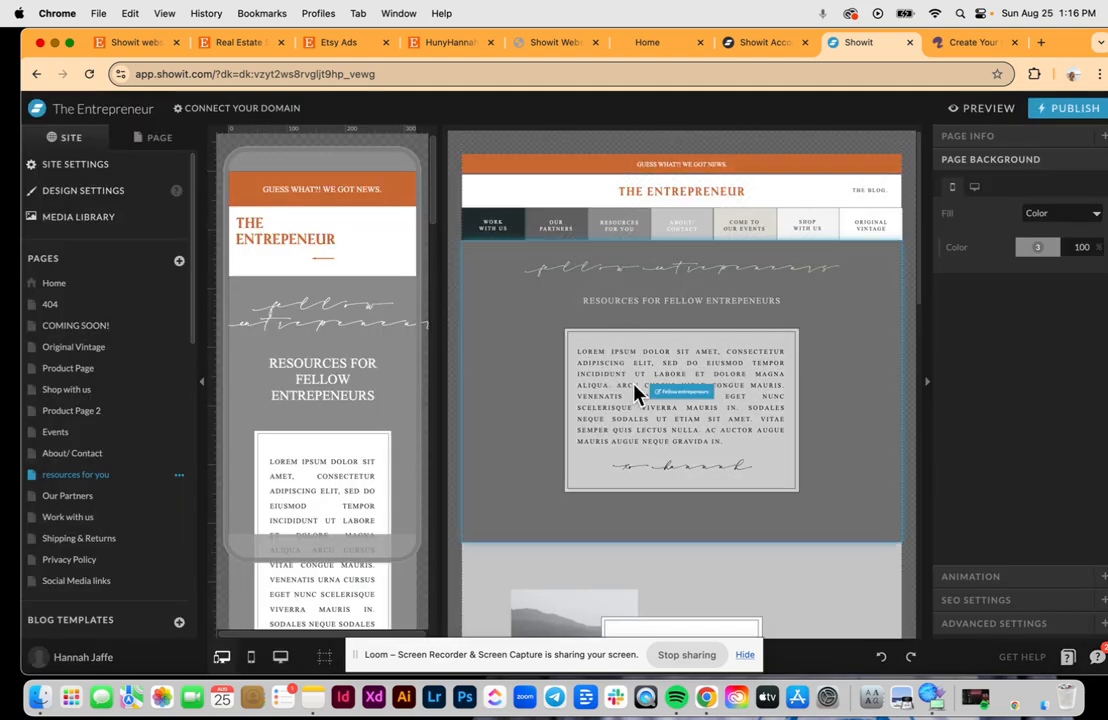
Open the desktop intro paragraph for text editing, and select the script signature below it without changing either text
click(632, 383)
double_click(632, 383)
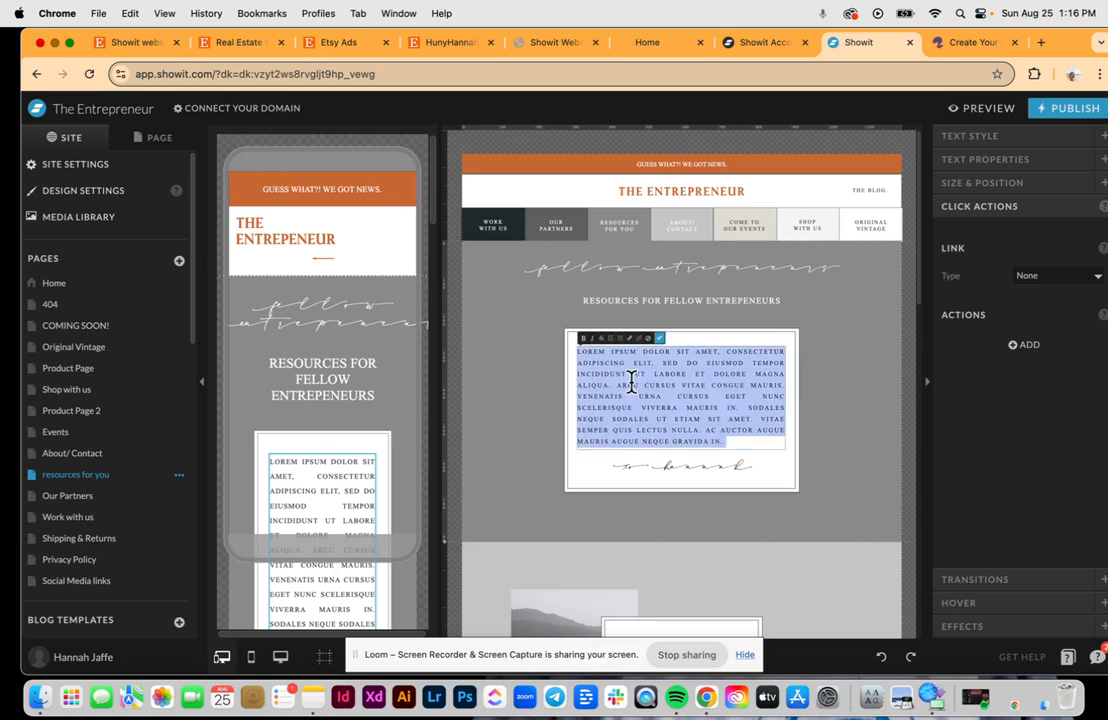
click(736, 464)
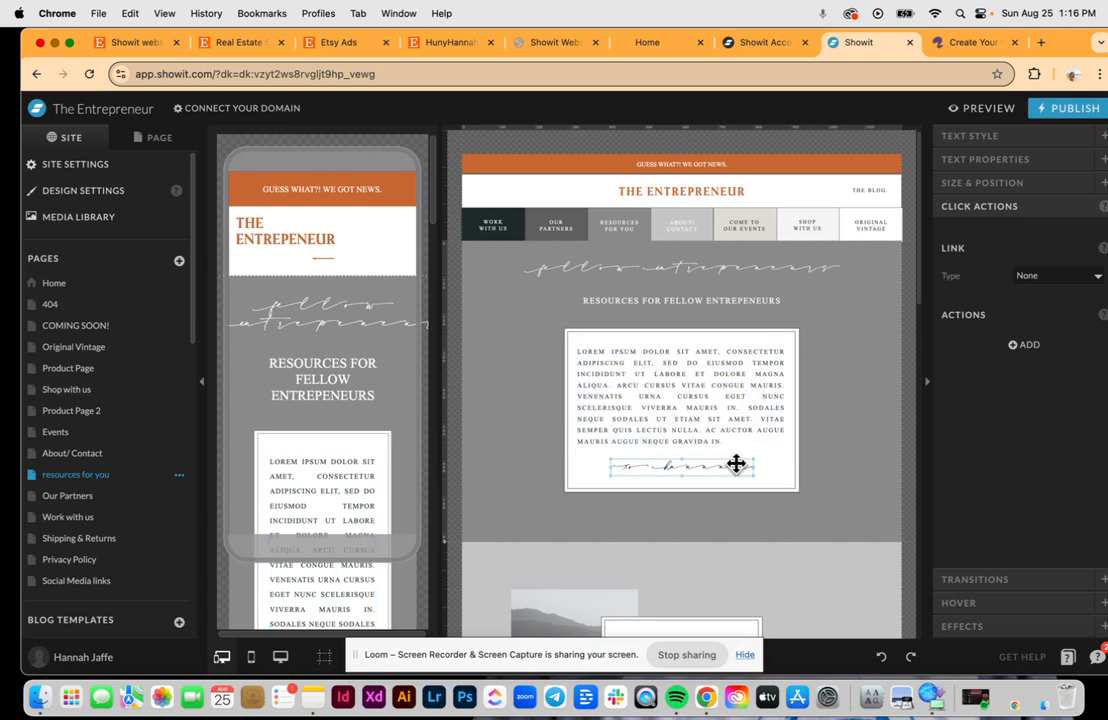
scroll(683, 438, down, 5)
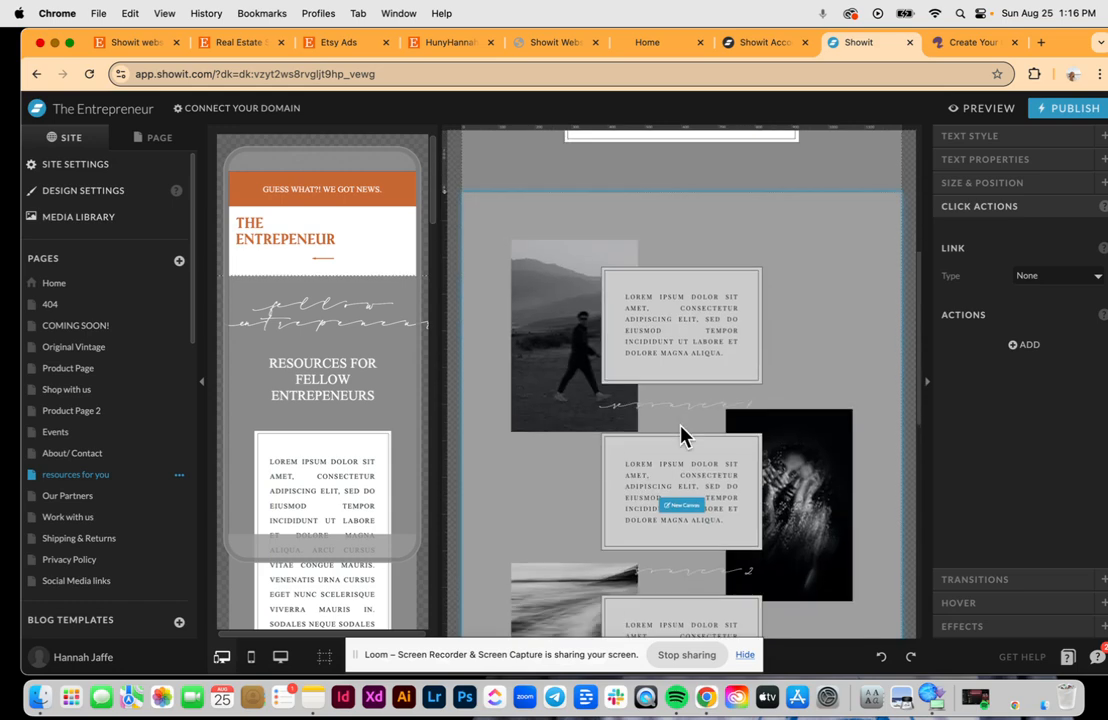
Review the replacement images offered for the first resource's walking-man photo and close the image picker without swapping
click(503, 252)
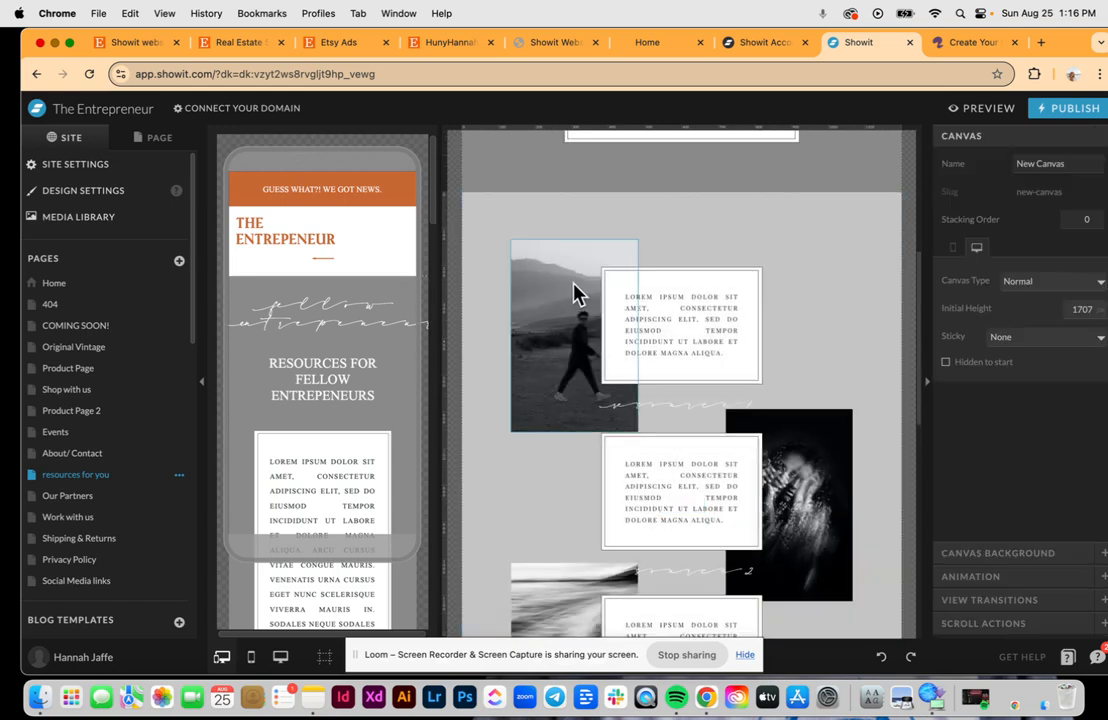
click(556, 284)
click(984, 137)
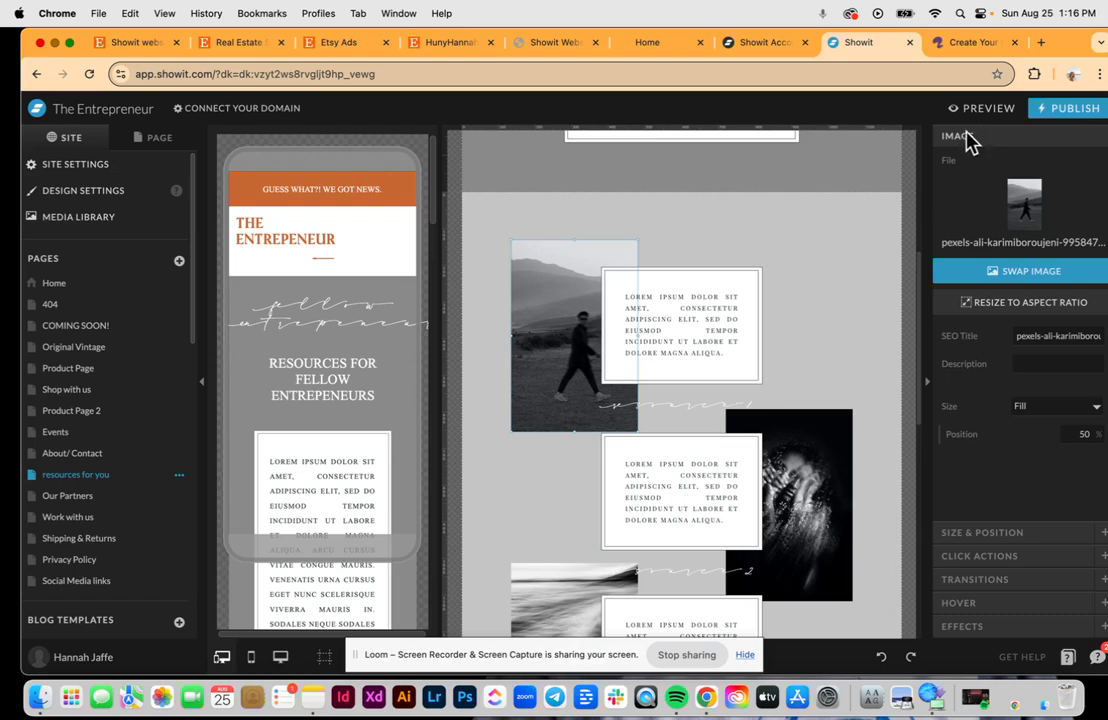
click(1022, 274)
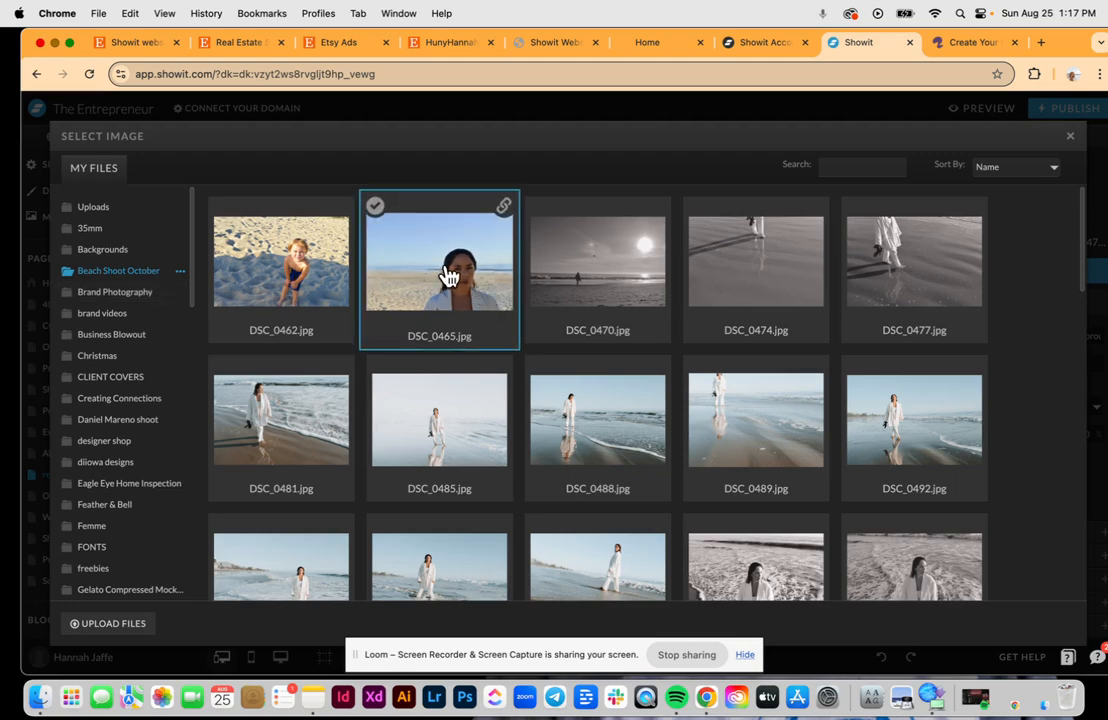
click(1070, 137)
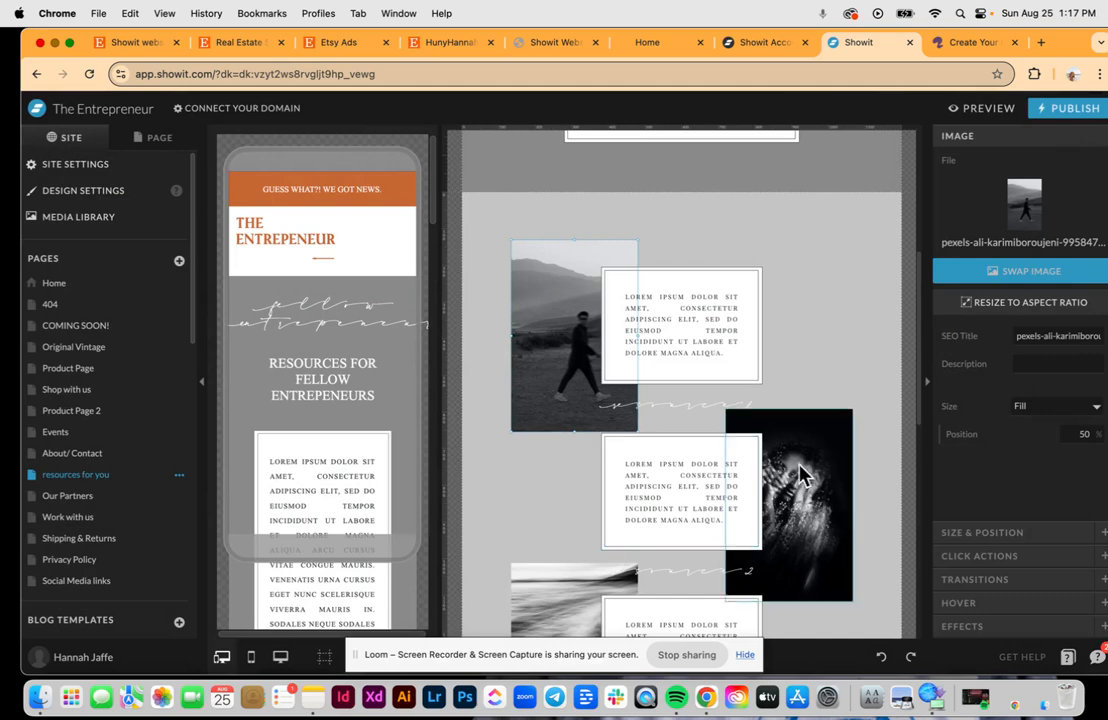
Select the second and third resource photos in the desktop layout to review their image settings
scroll(800, 478, down, 2)
click(821, 408)
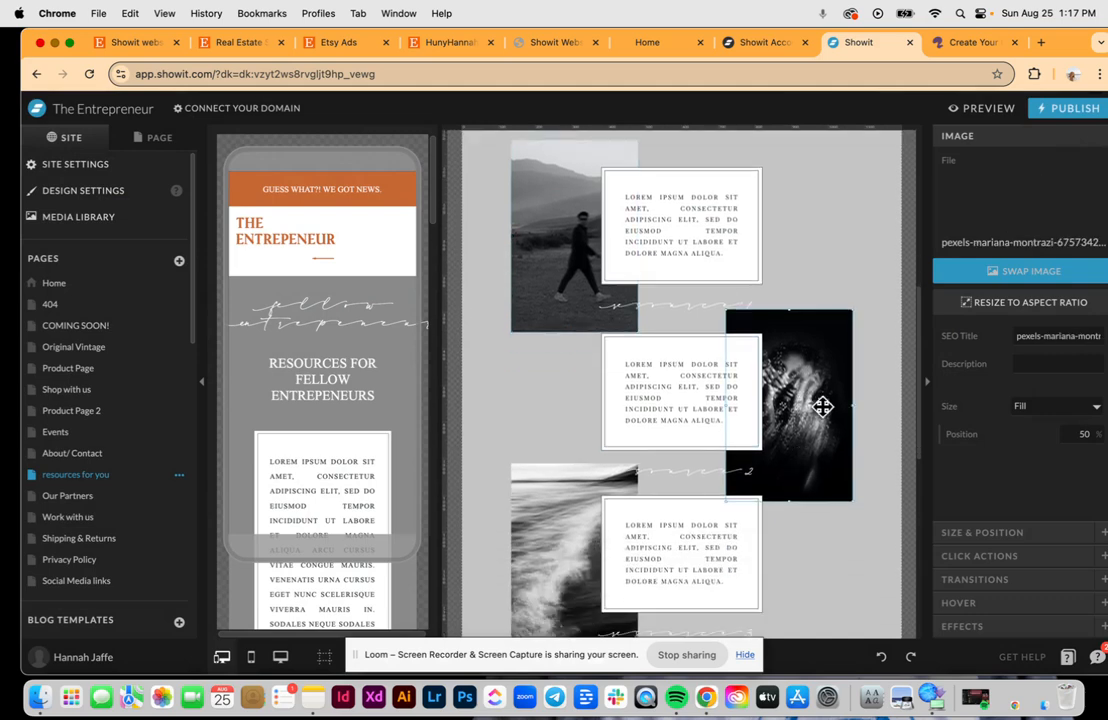
click(524, 559)
scroll(835, 442, down, 3)
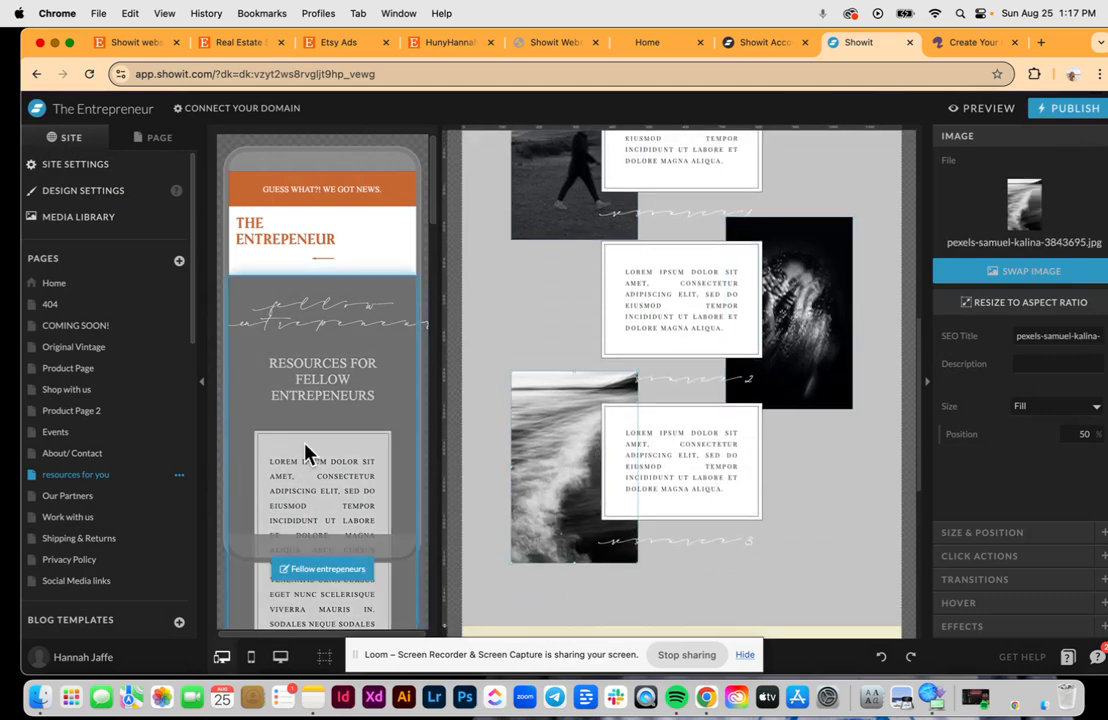
Examine the mobile layout of the three resources and the text style settings of the second resource's paragraph
scroll(307, 453, down, 1)
scroll(307, 453, down, 10)
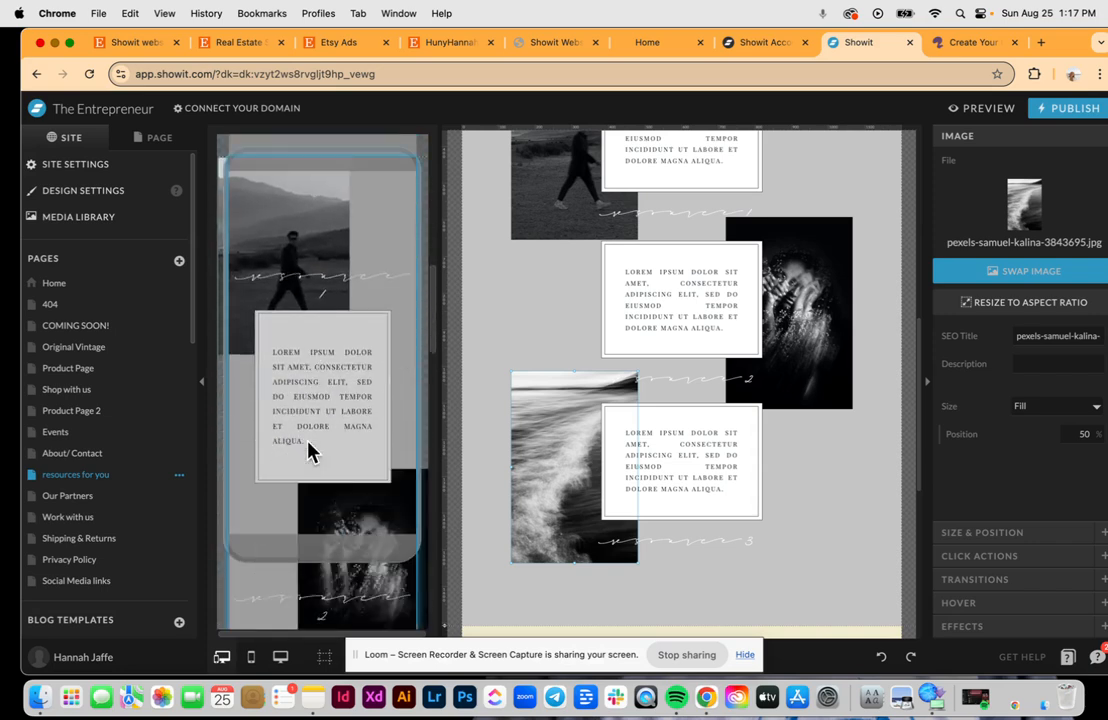
scroll(340, 505, down, 5)
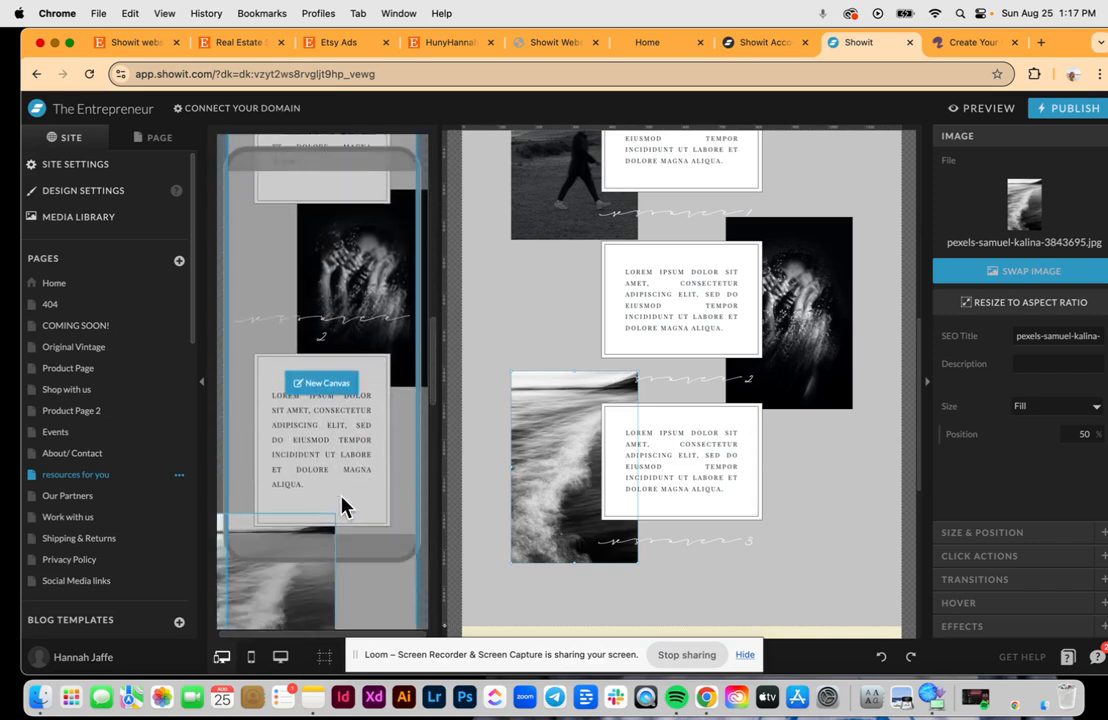
scroll(413, 453, down, 8)
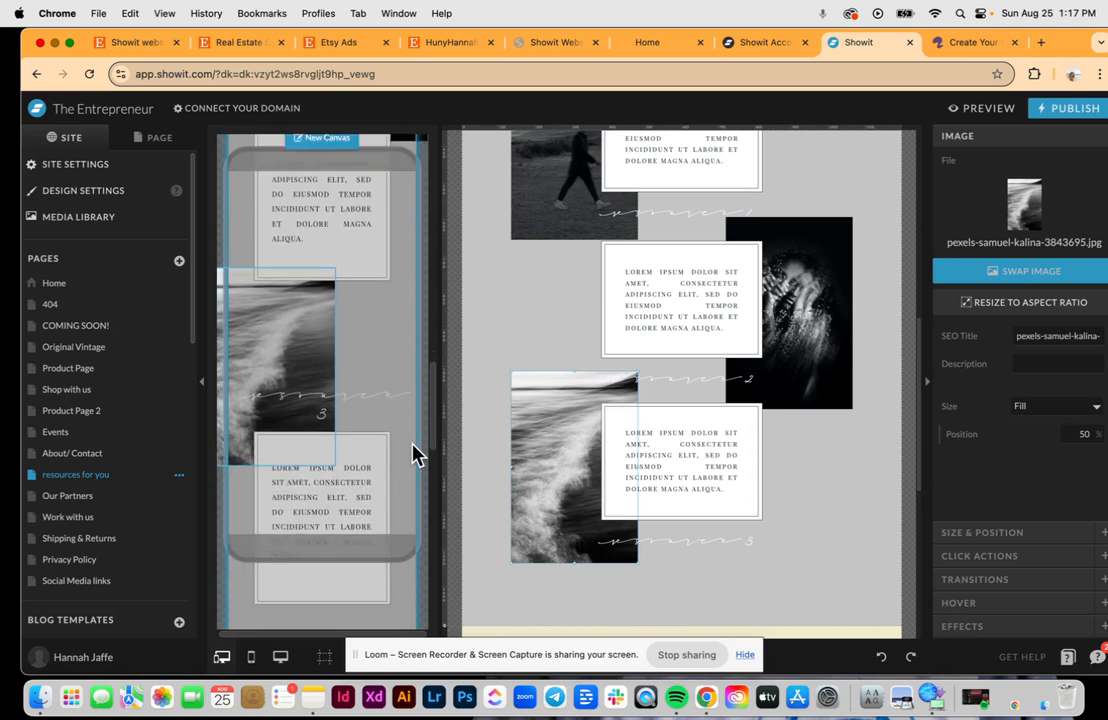
scroll(393, 355, up, 6)
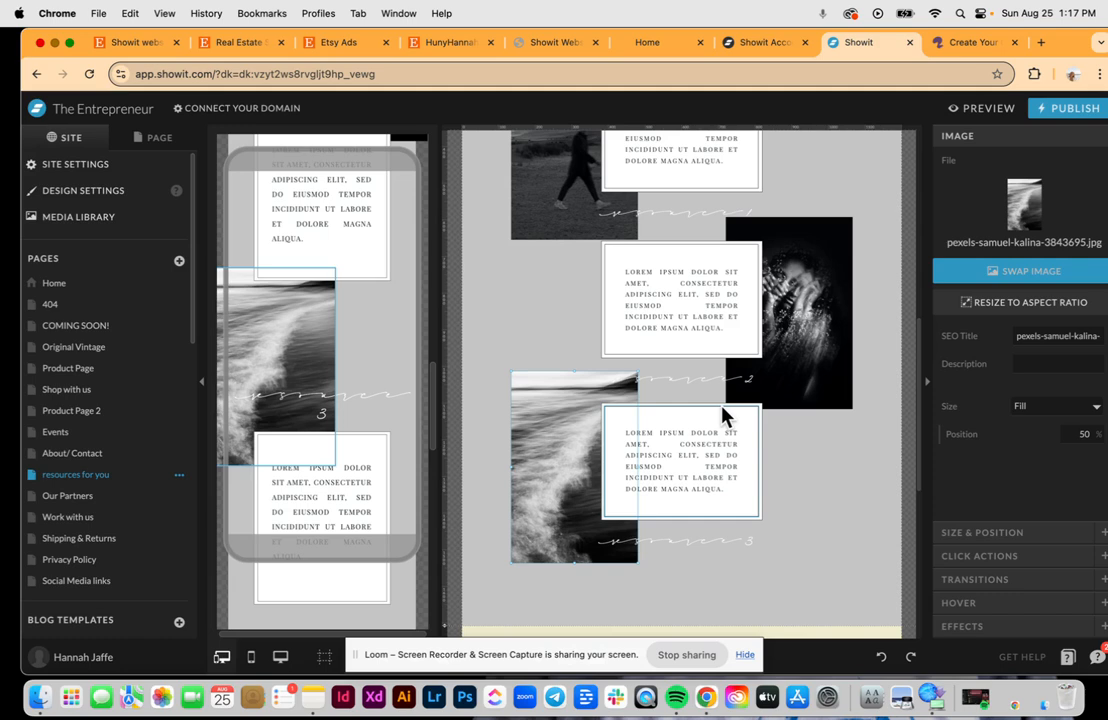
click(681, 305)
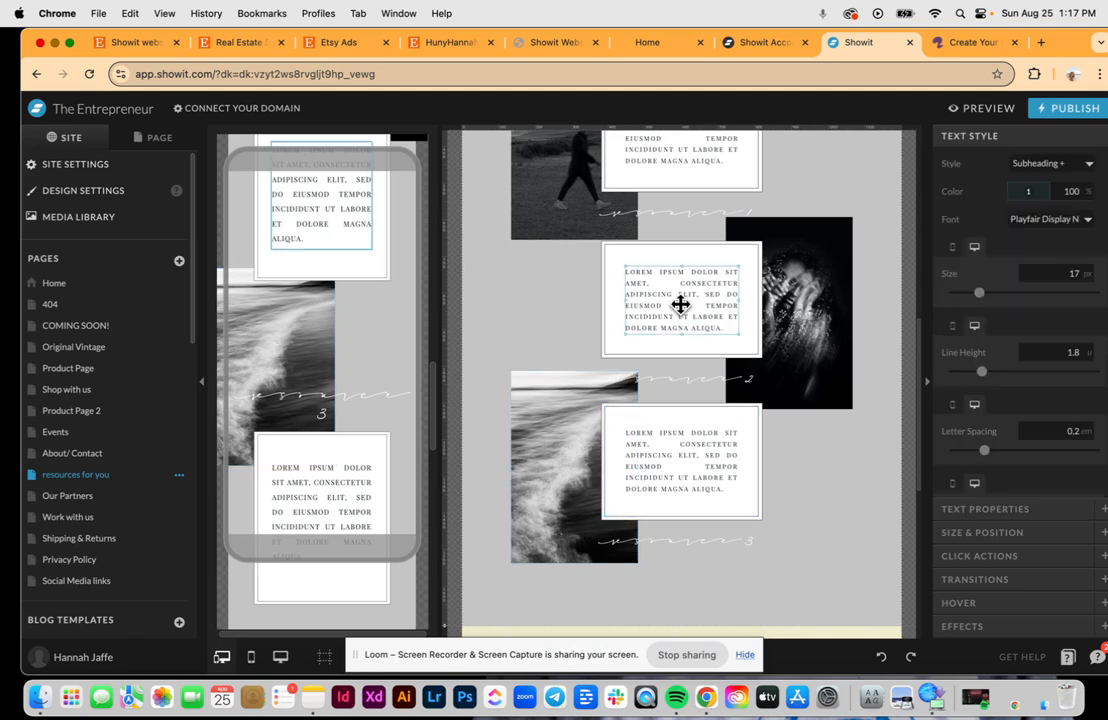
scroll(681, 310, up, 3)
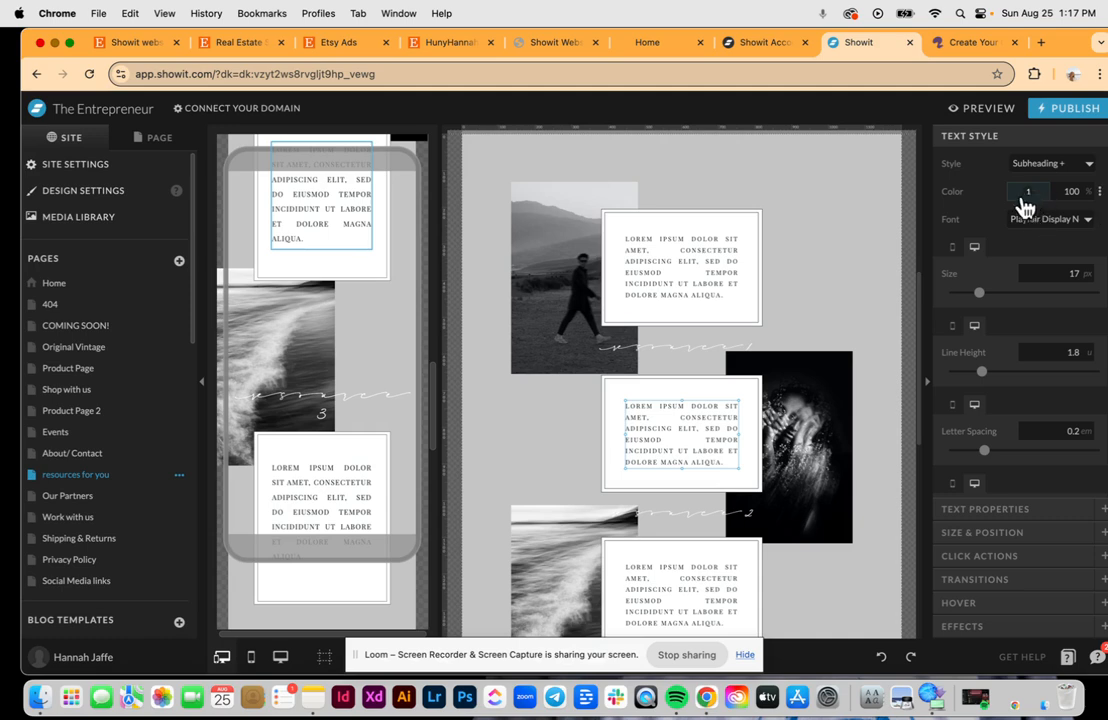
Try palette color 6 as the fill of the first resource's text box and switch it back to white
click(738, 220)
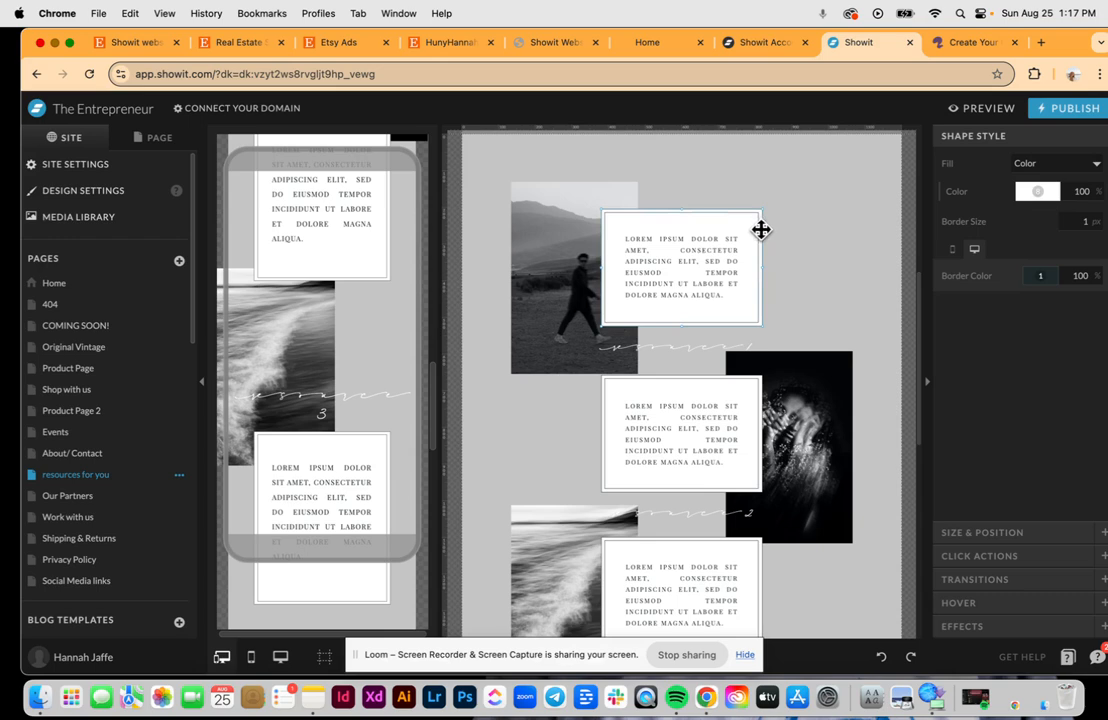
click(1038, 191)
click(1038, 238)
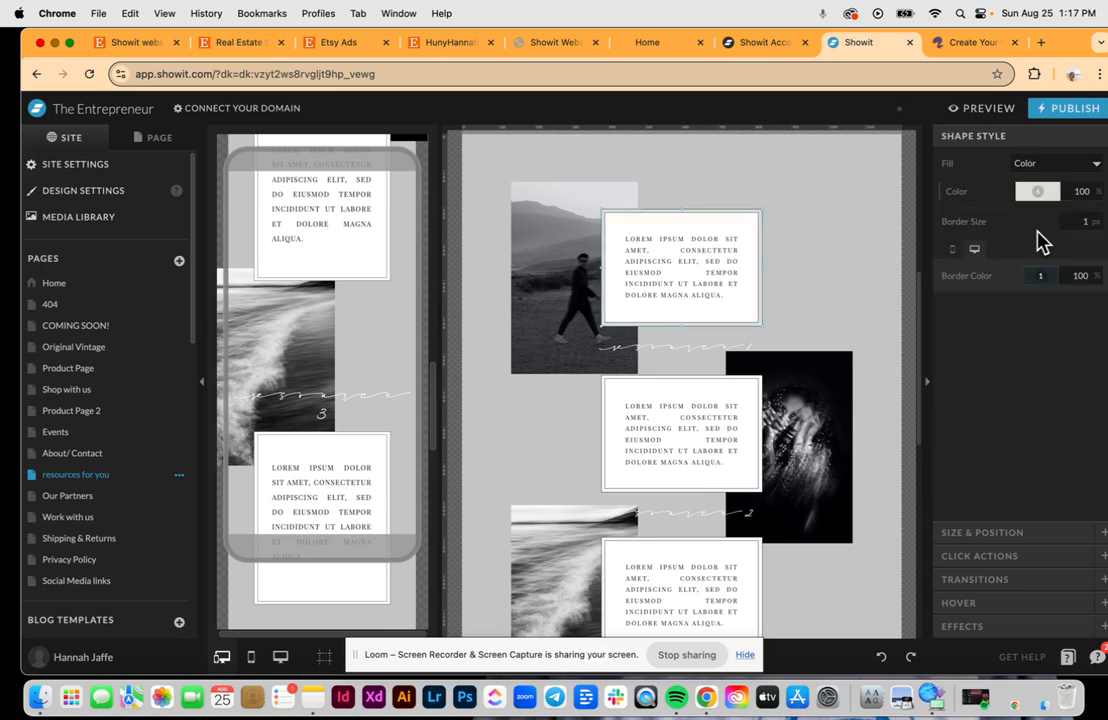
click(1038, 191)
click(1071, 228)
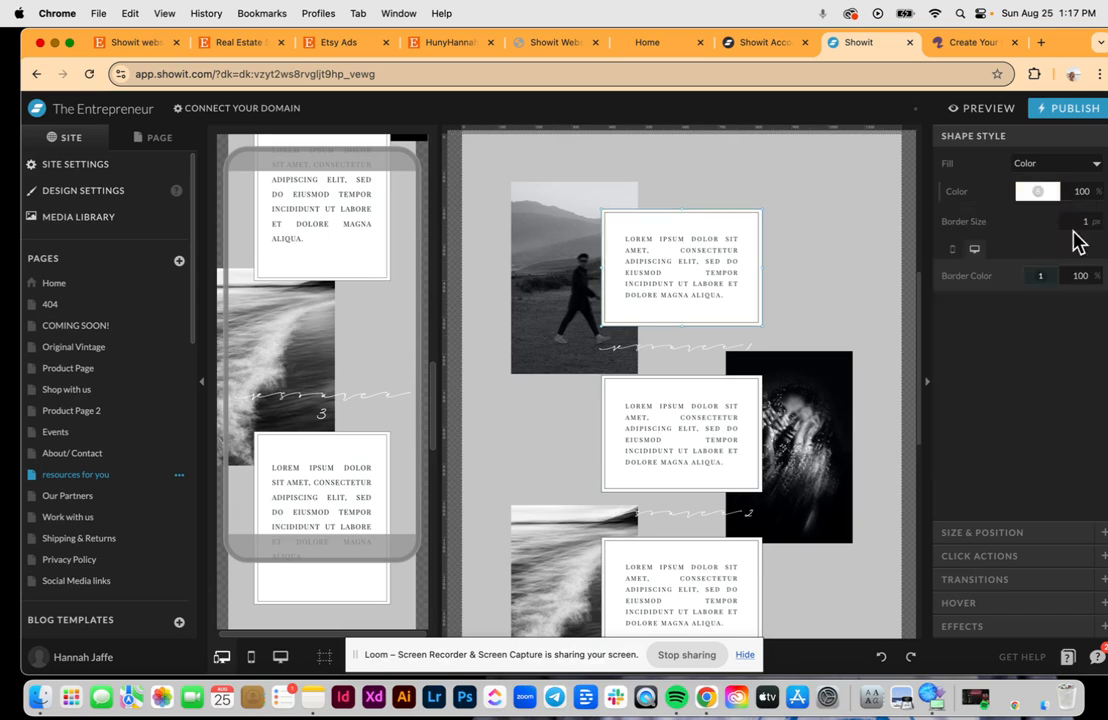
Try orange palette color 4 as the New Canvas background and switch it back to palette color 5
click(855, 240)
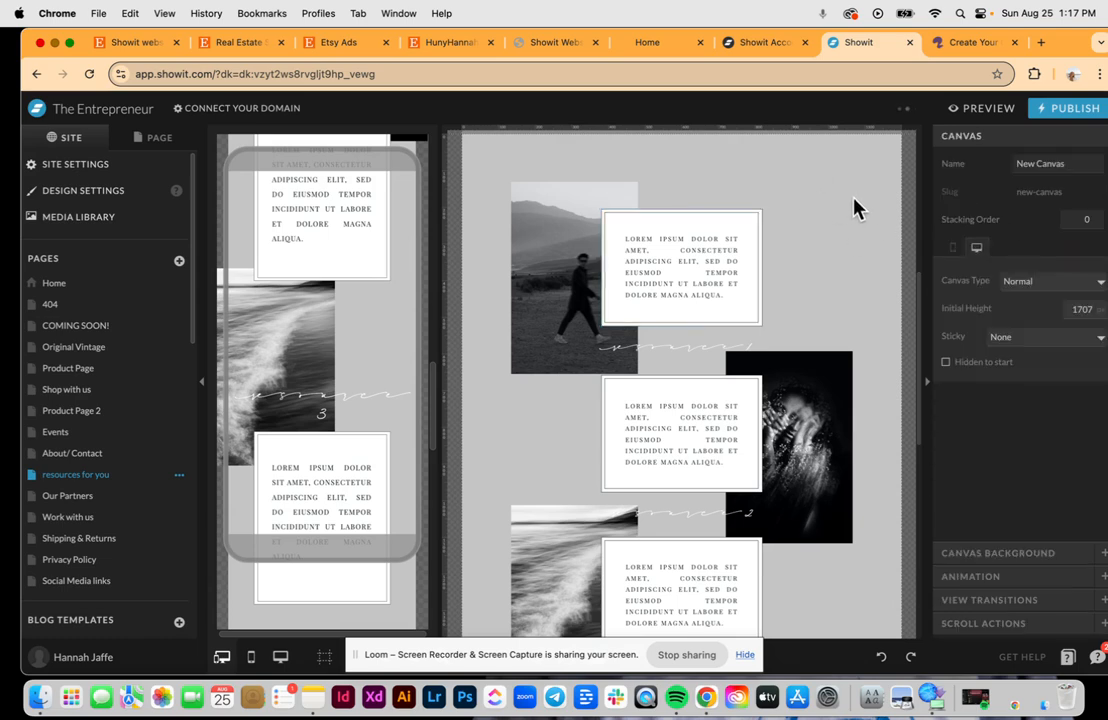
scroll(855, 208, up, 2)
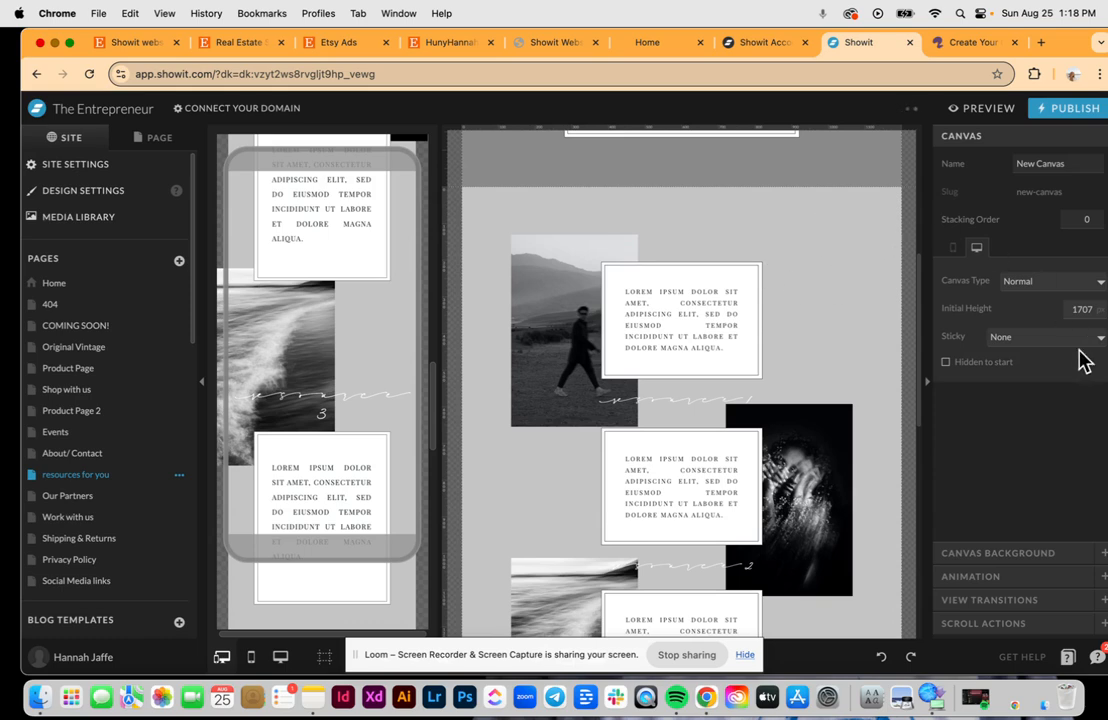
click(1015, 558)
click(1046, 242)
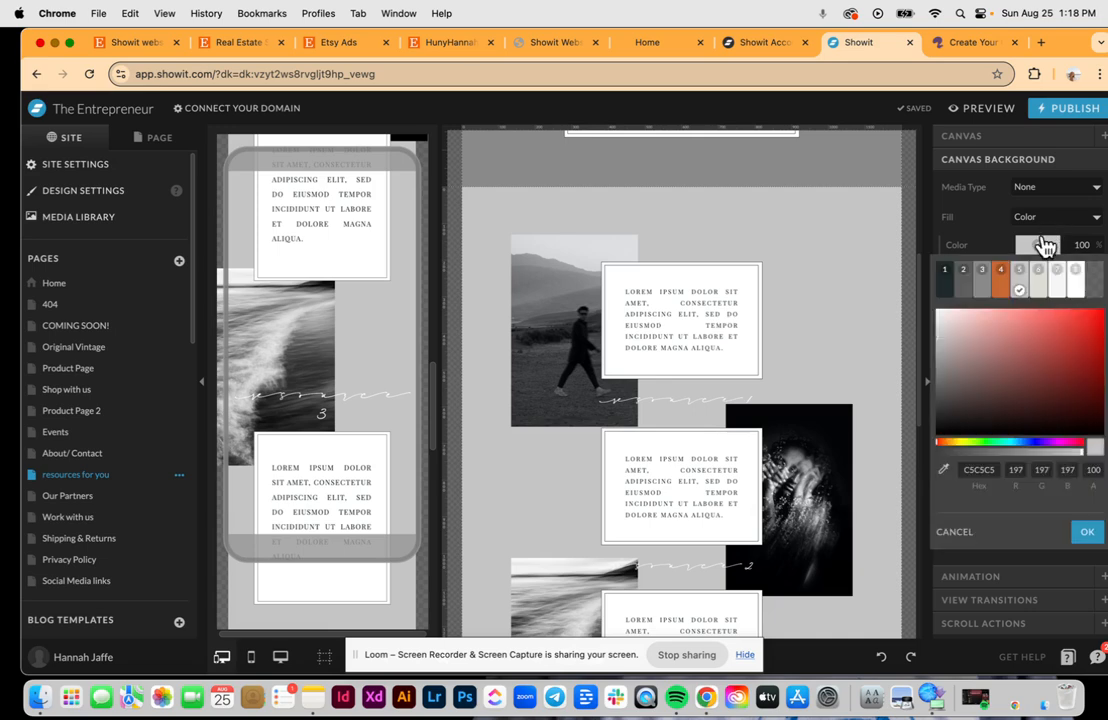
click(1001, 280)
click(1037, 244)
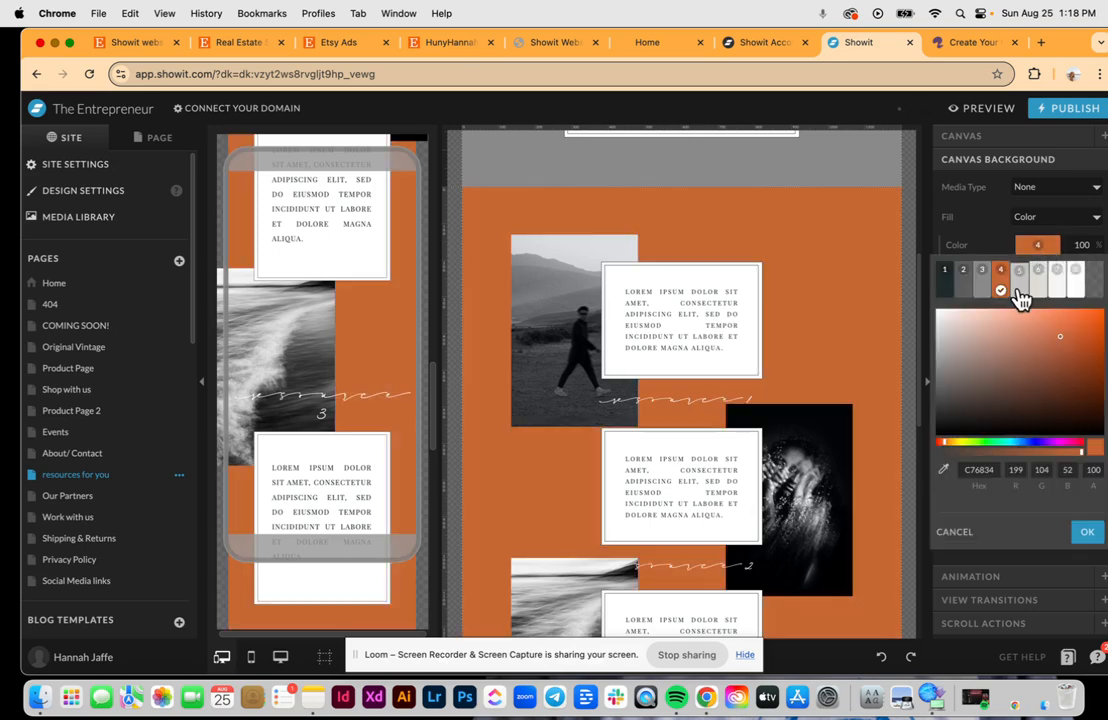
click(1019, 274)
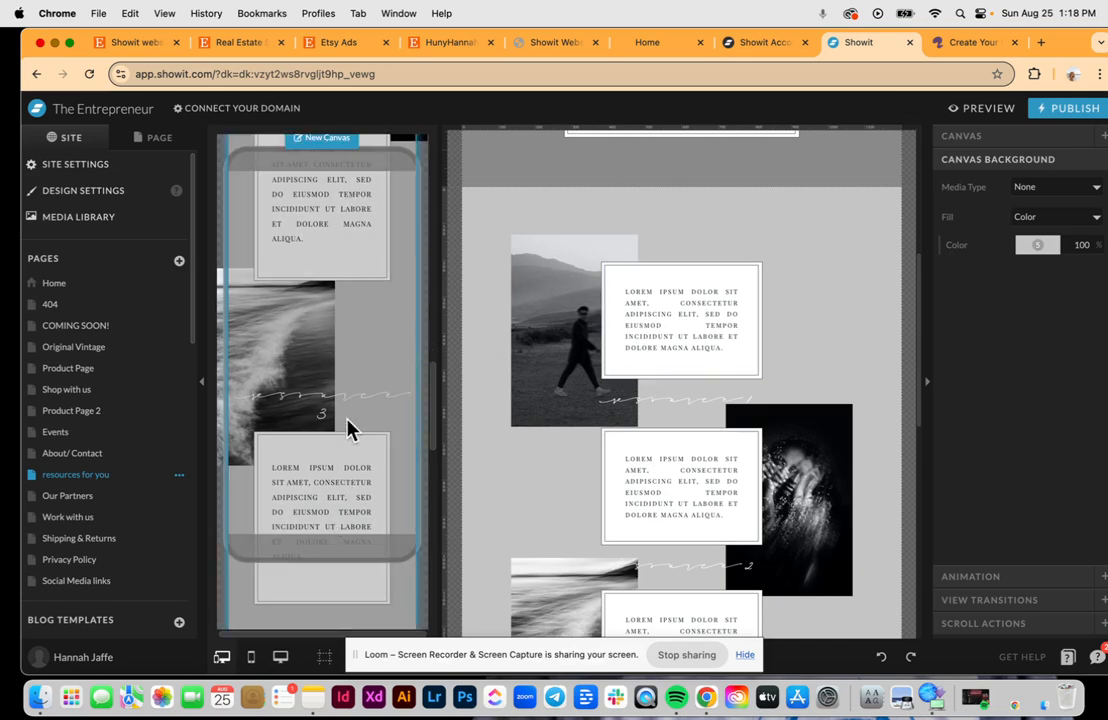
Set the New Canvas background media type to Image and choose DSC_0470.jpg from the Beach Shoot October folder
scroll(346, 420, down, 2)
scroll(352, 358, up, 5)
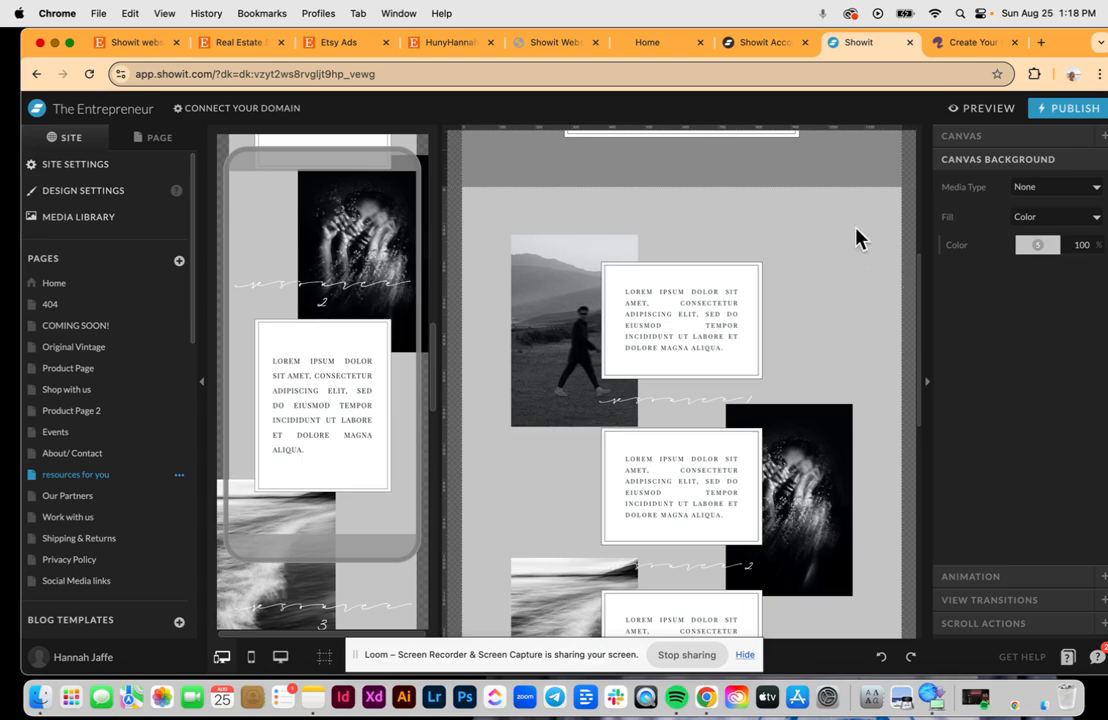
click(1060, 186)
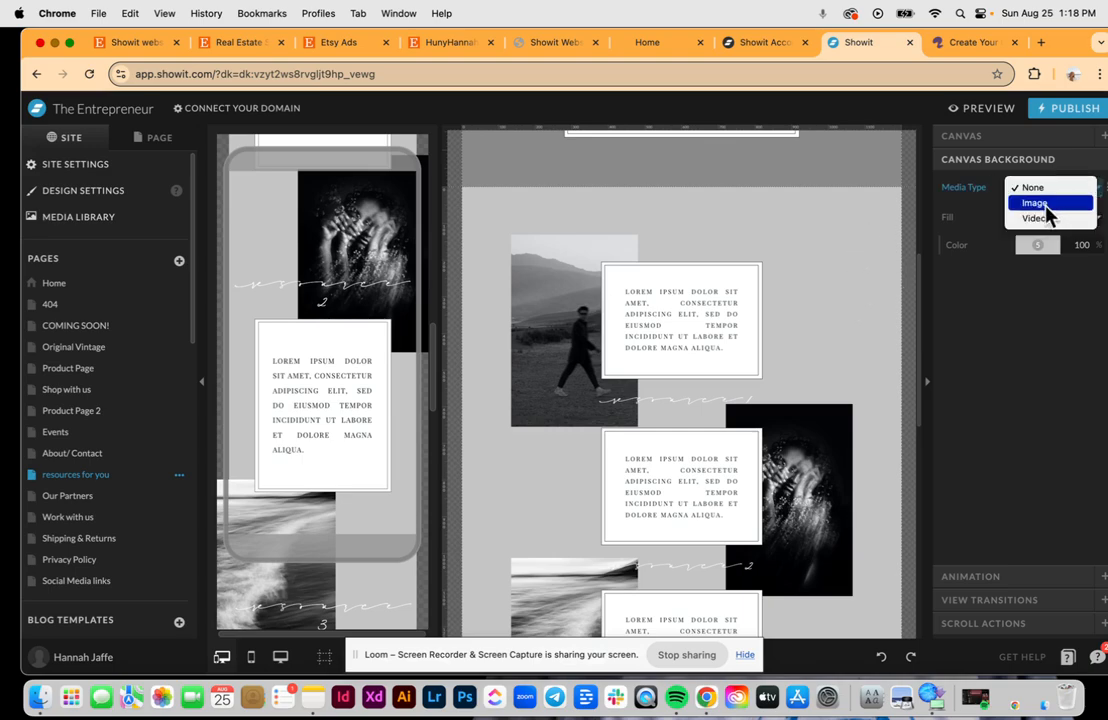
click(1040, 205)
click(1035, 265)
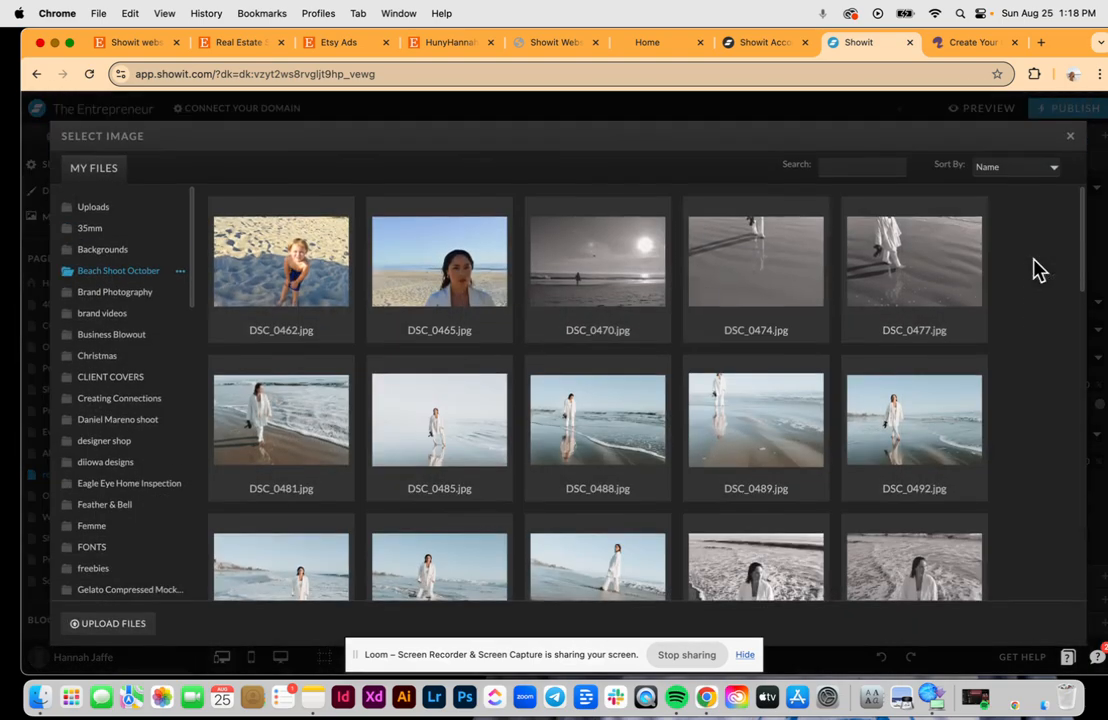
click(632, 298)
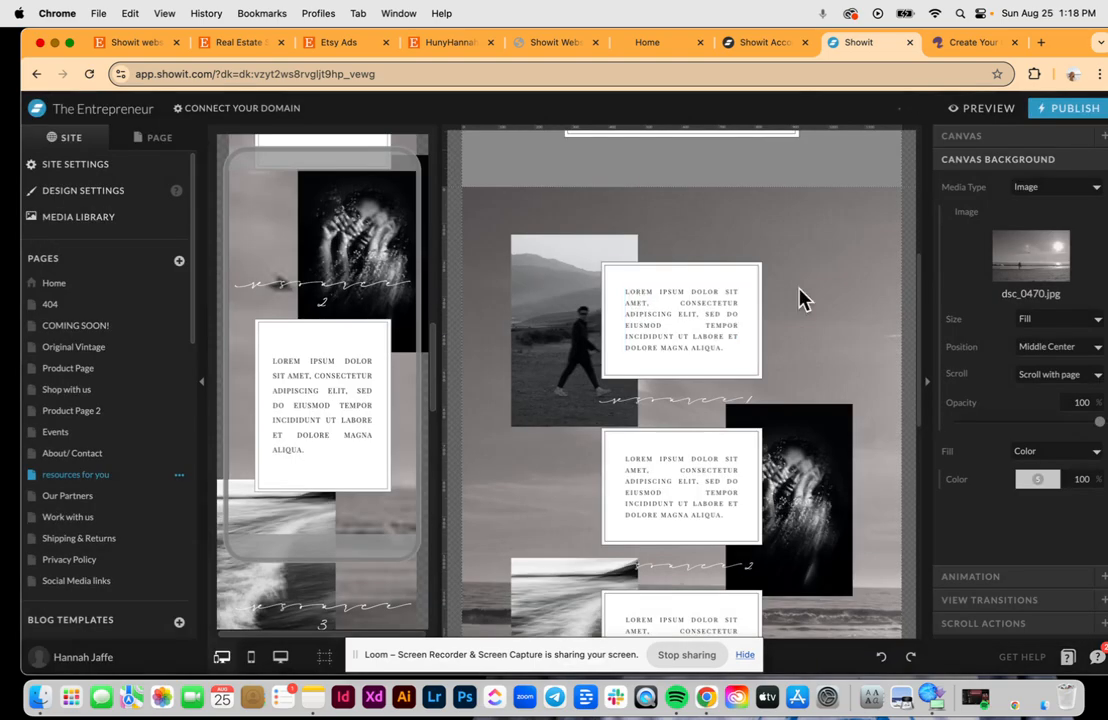
Review the position options of the New Canvas background image and set its scroll behaviour to Parallax
scroll(800, 298, up, 5)
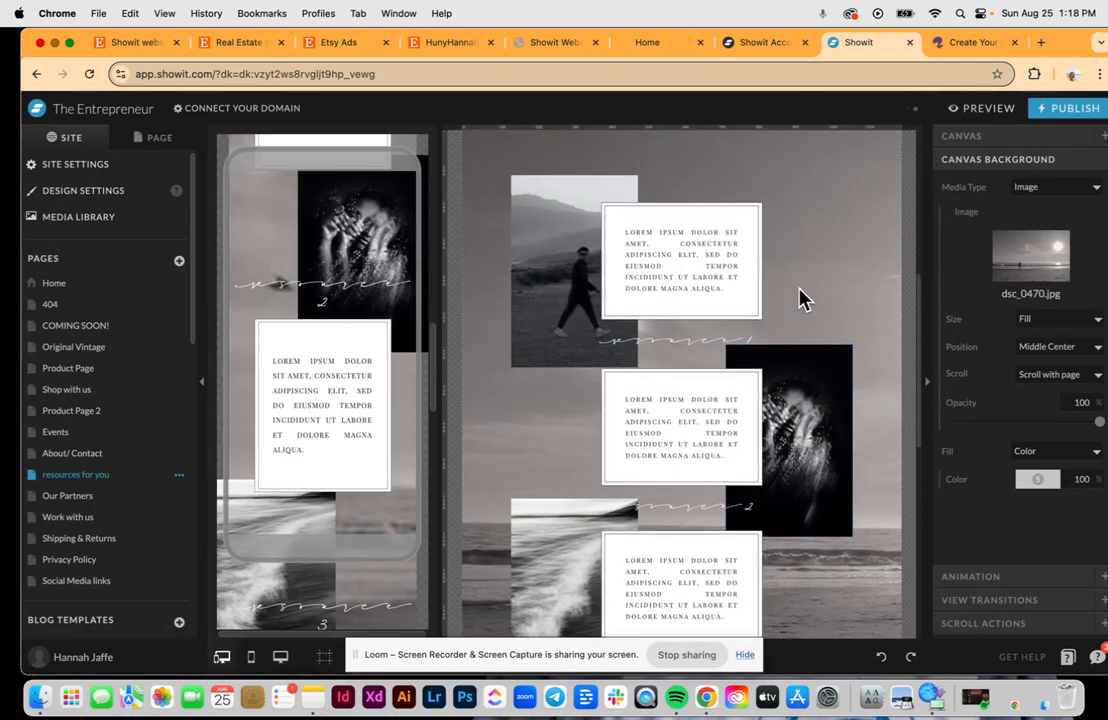
click(1040, 347)
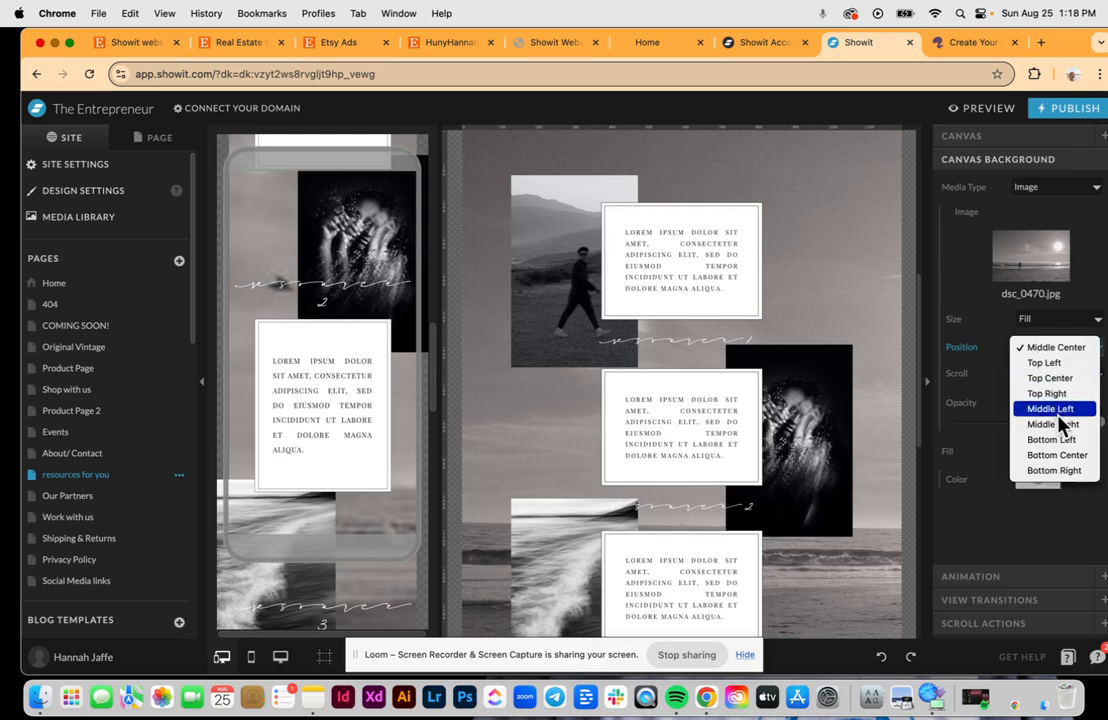
click(1056, 347)
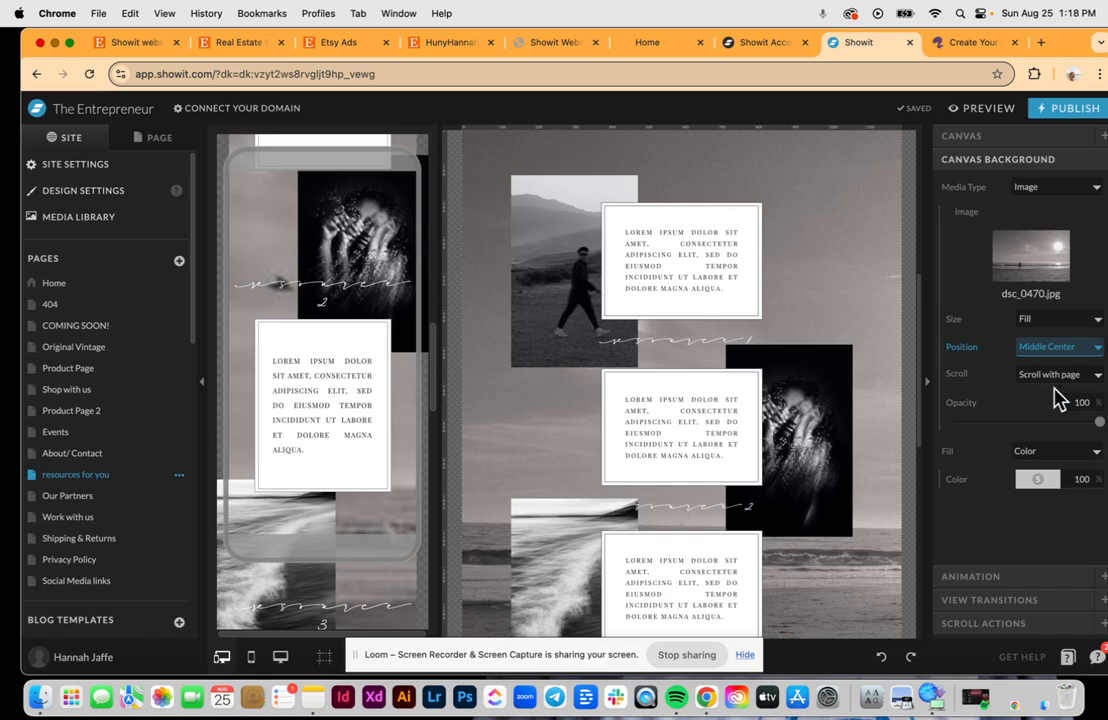
click(1050, 388)
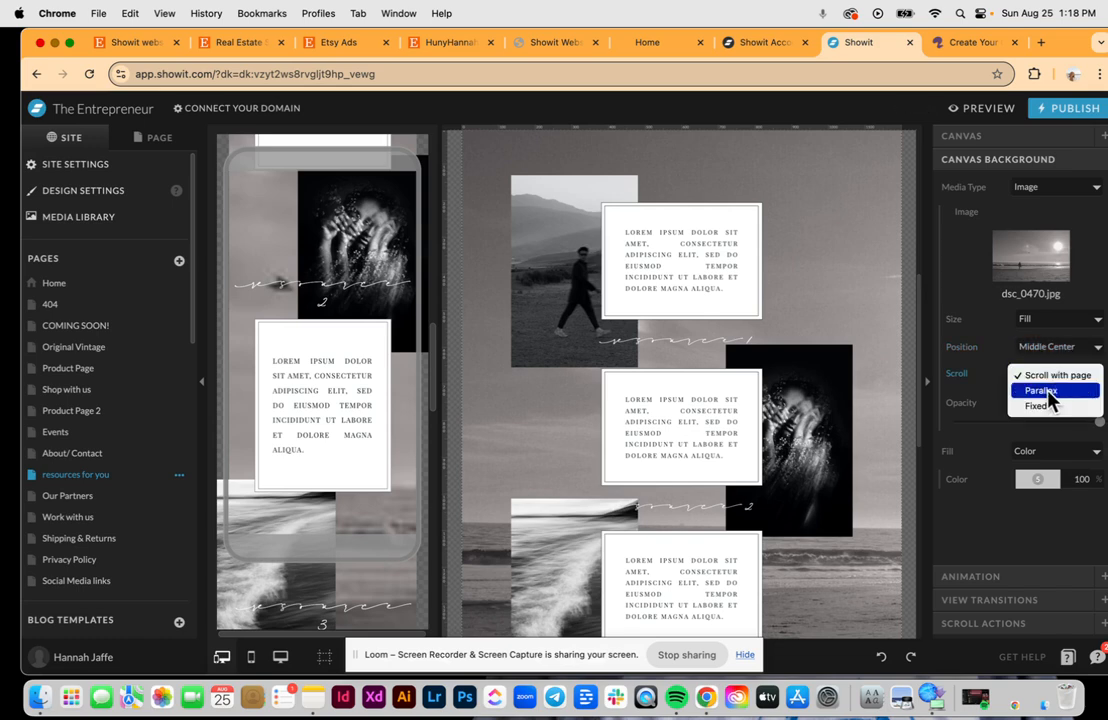
click(1048, 398)
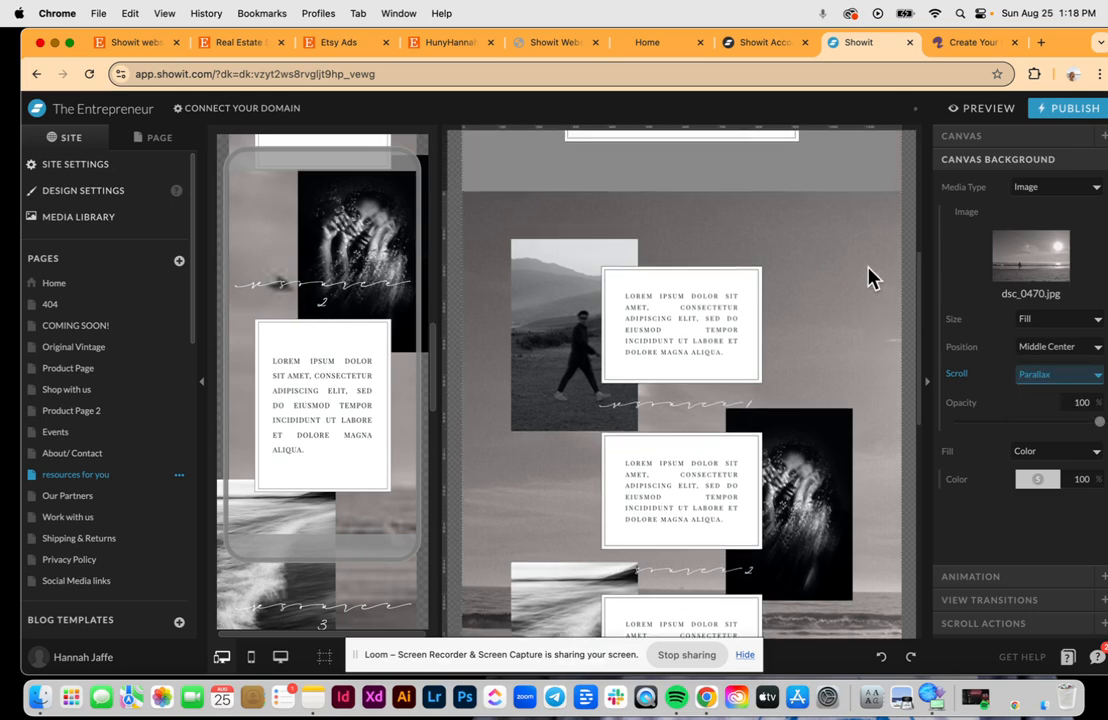
scroll(868, 278, down, 1)
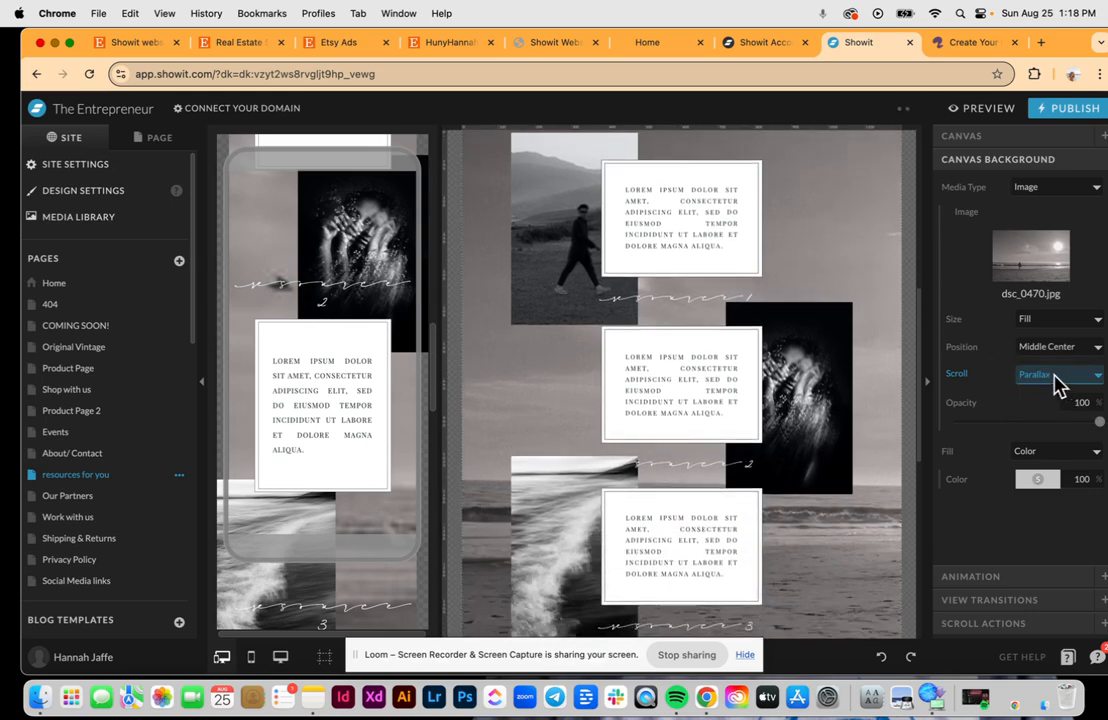
click(997, 355)
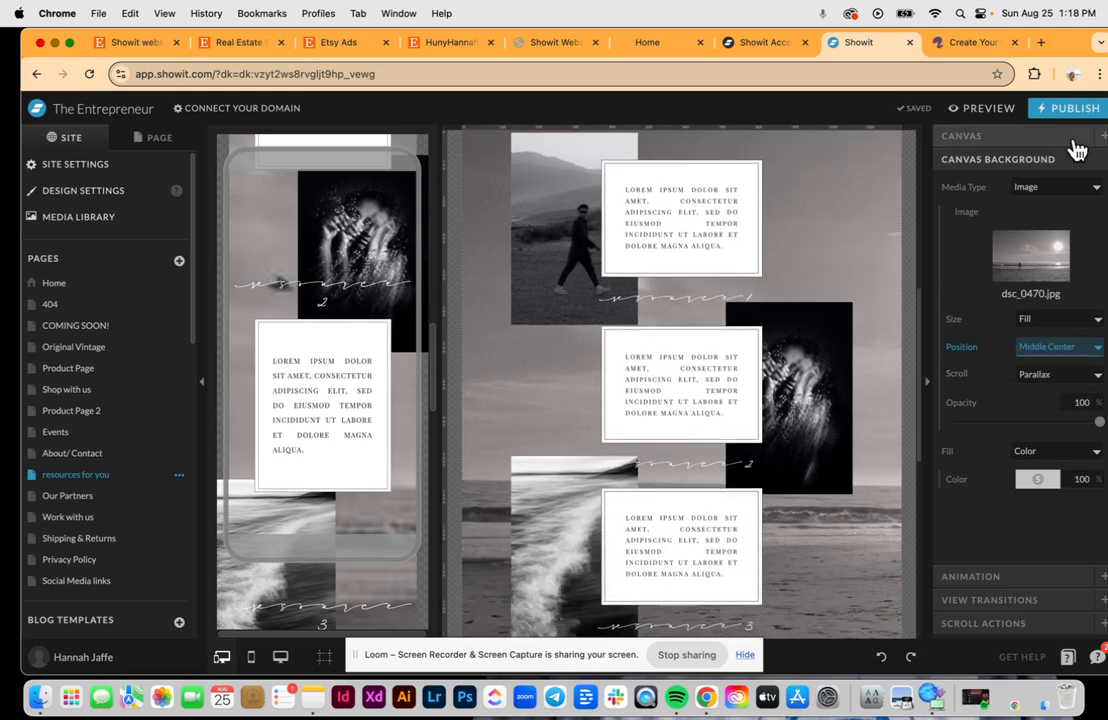
Preview the resources page on desktop, examine the parallax background behind the three resources, and close the preview
click(993, 109)
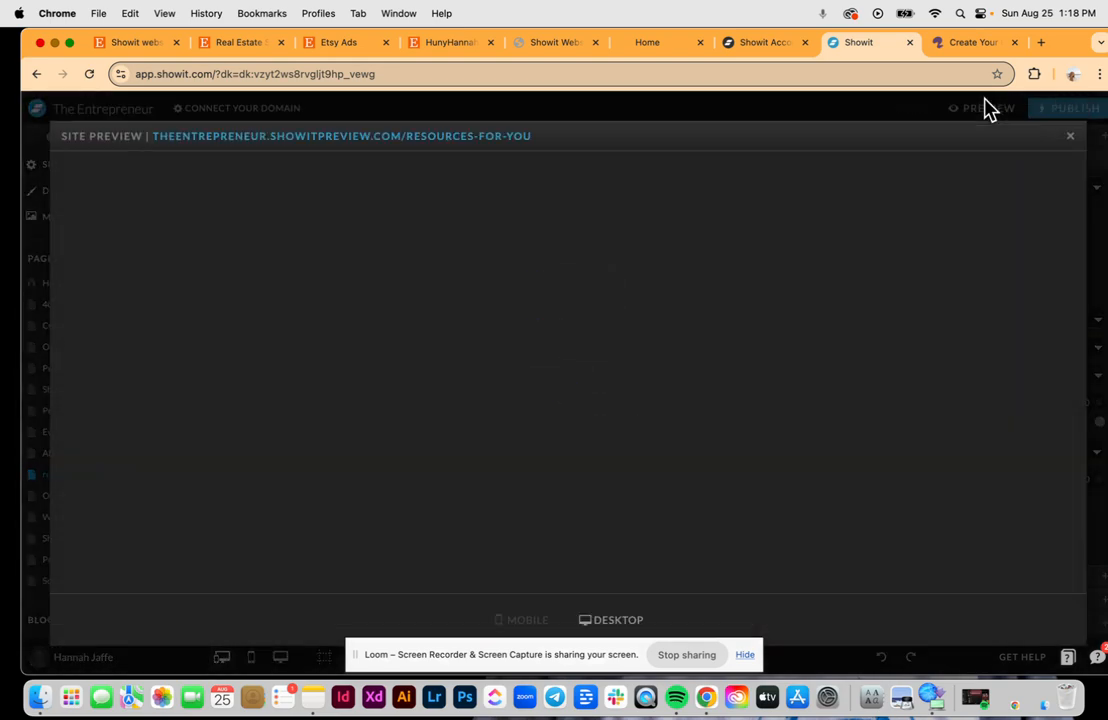
scroll(870, 413, down, 10)
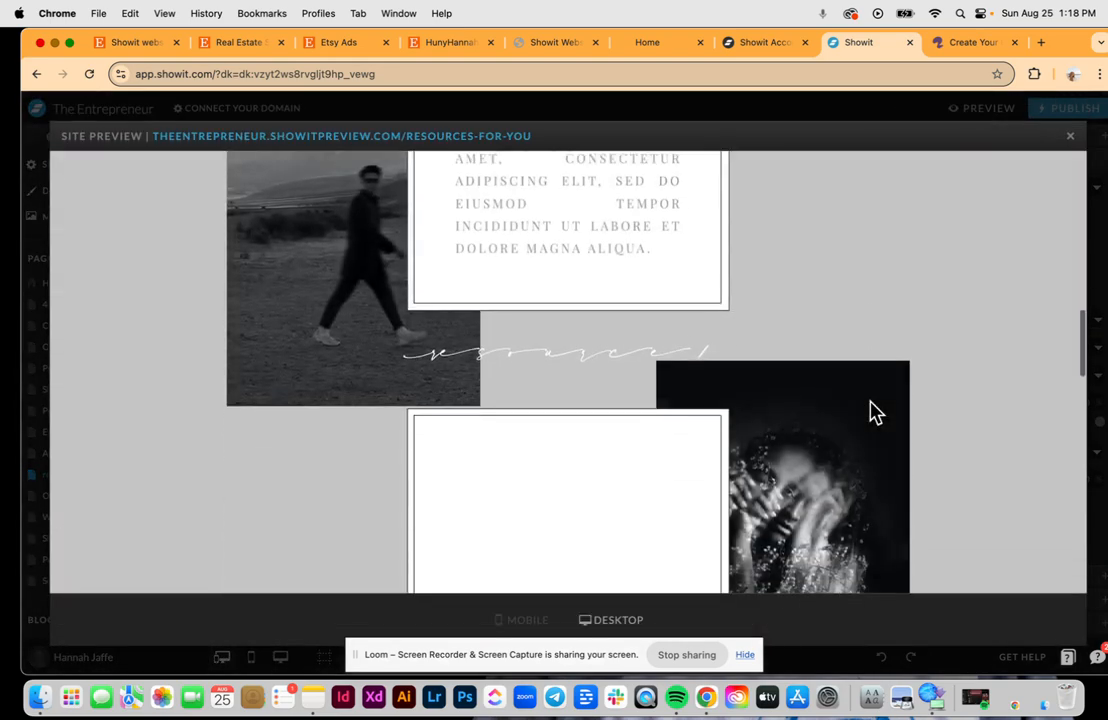
scroll(870, 413, up, 10)
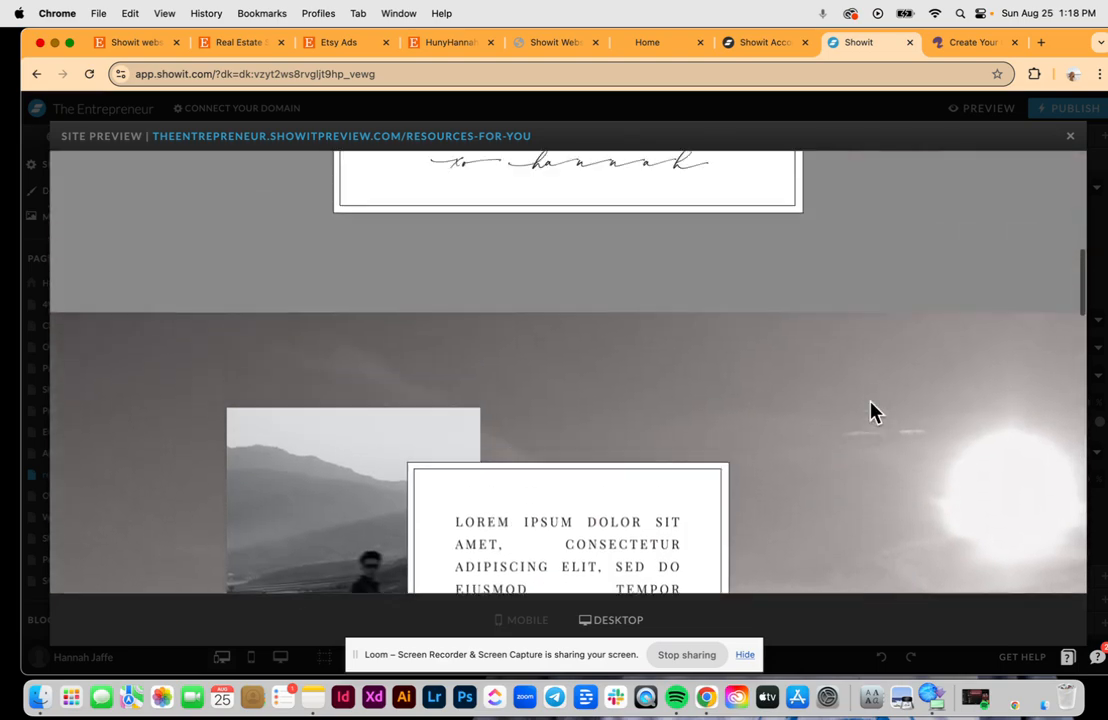
scroll(870, 413, down, 10)
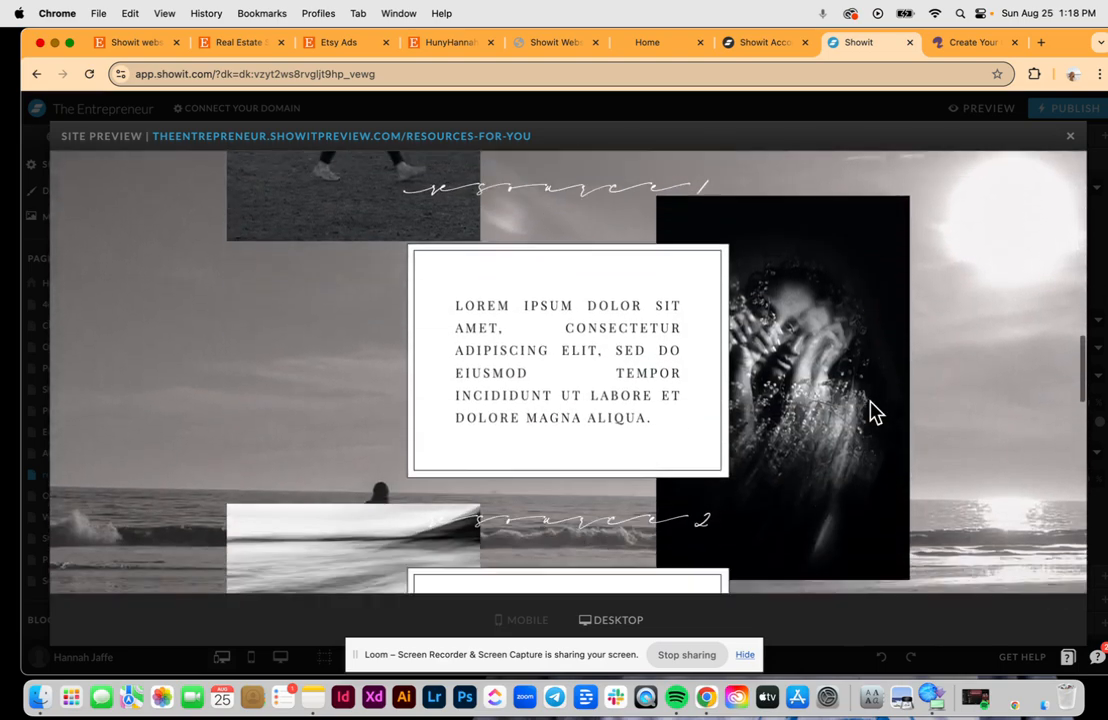
scroll(872, 413, down, 10)
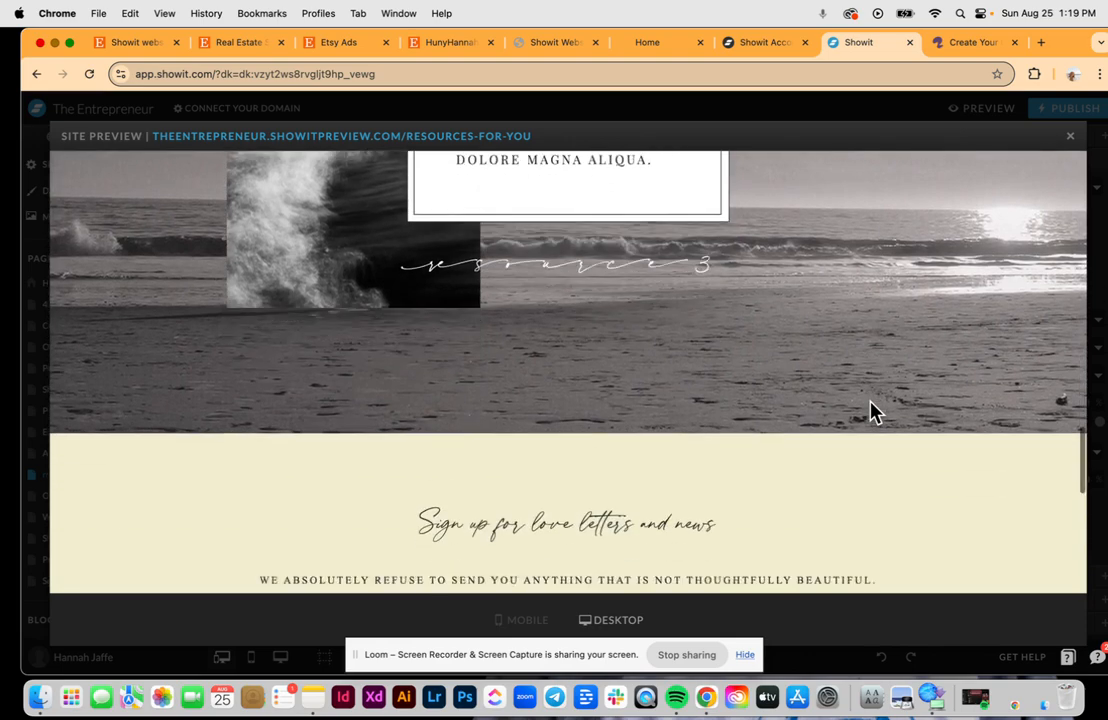
scroll(870, 413, down, 4)
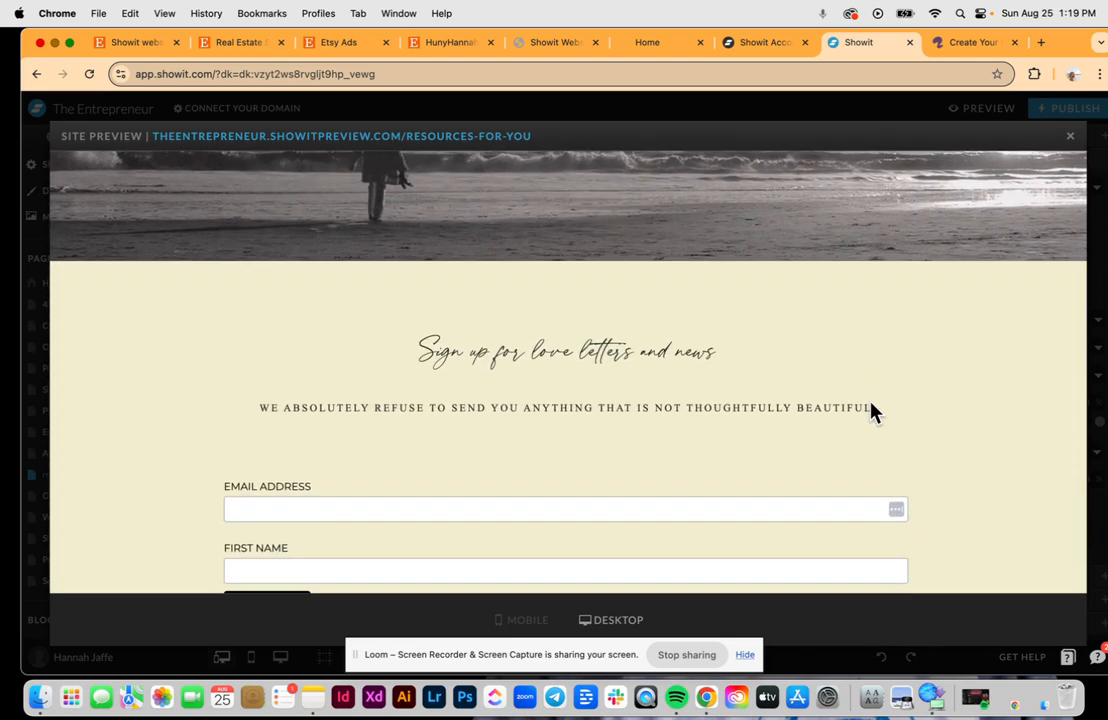
scroll(870, 405, down, 3)
scroll(870, 400, up, 8)
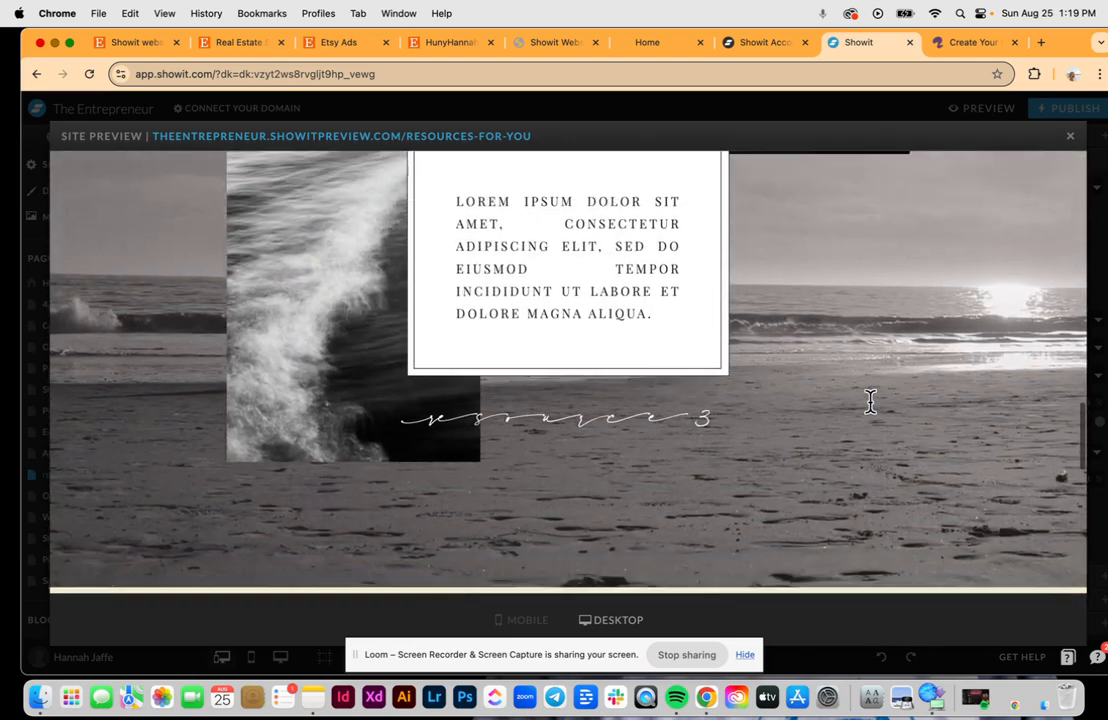
scroll(870, 400, up, 8)
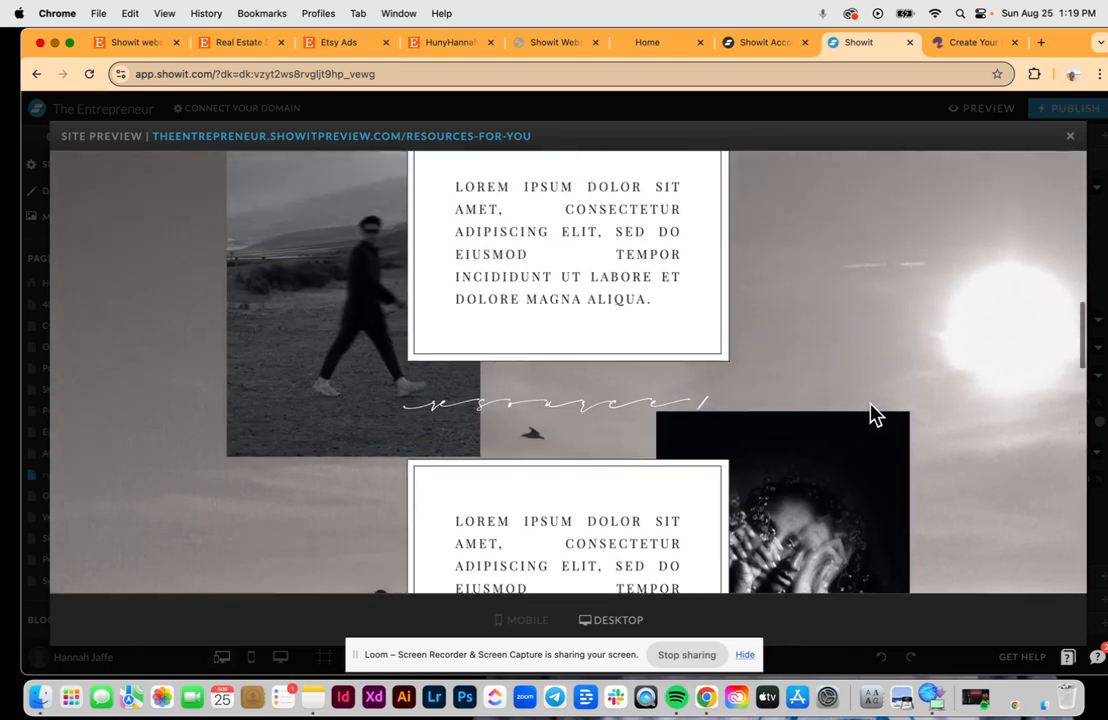
scroll(870, 413, up, 6)
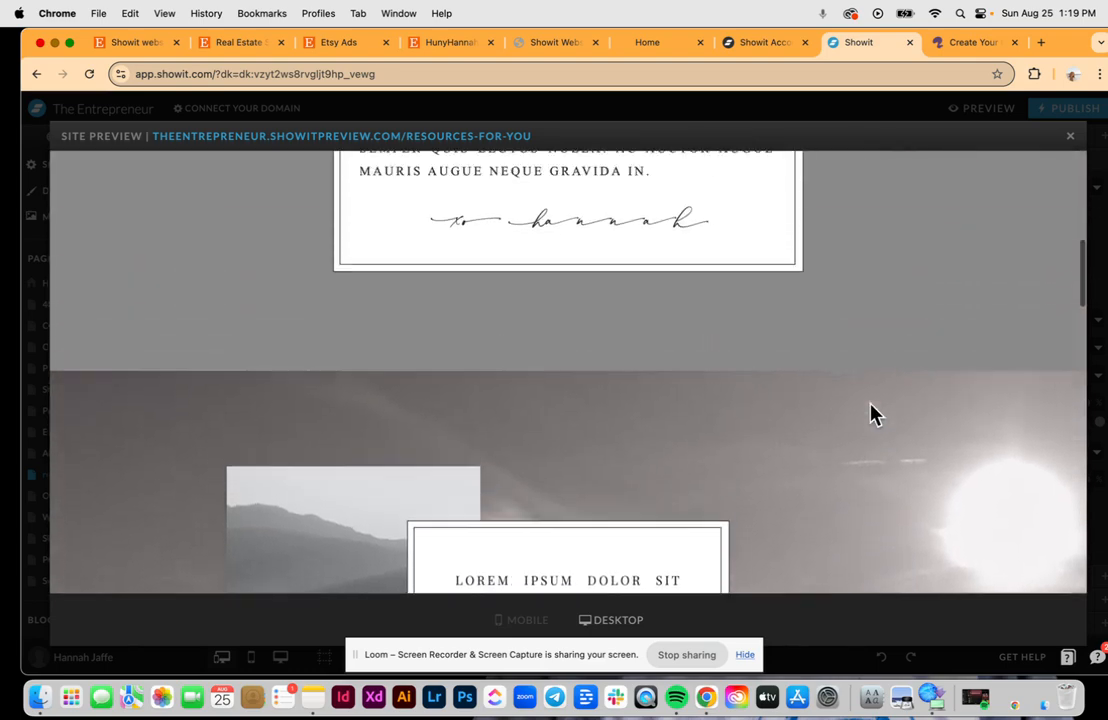
scroll(870, 413, up, 6)
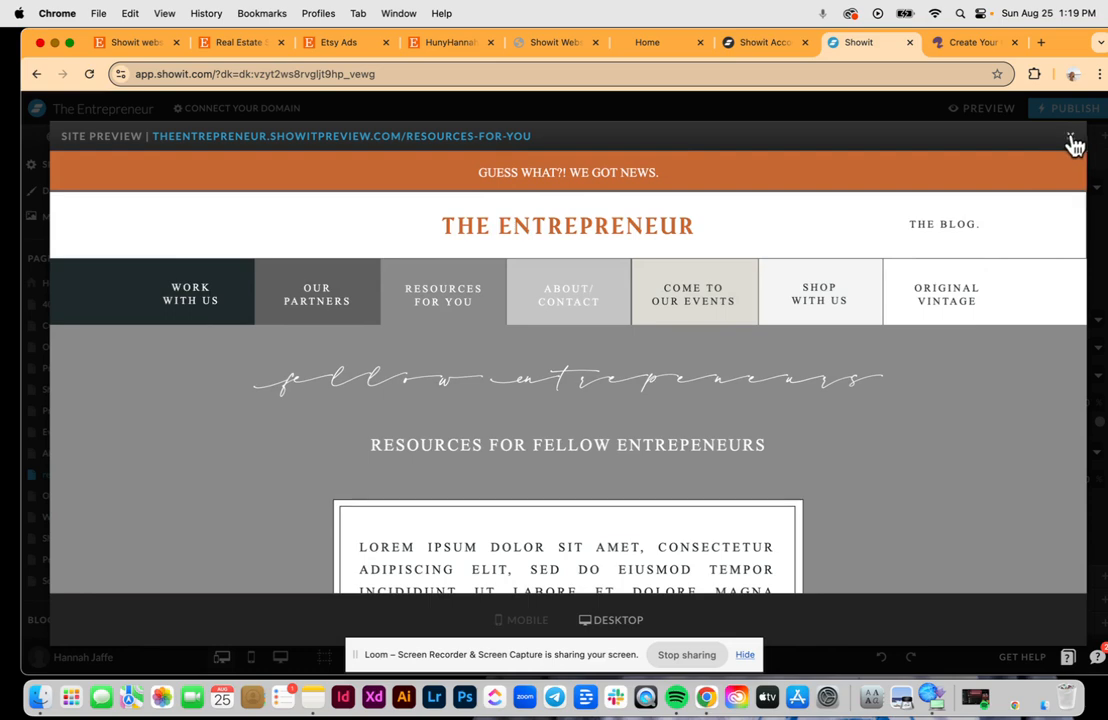
click(1071, 140)
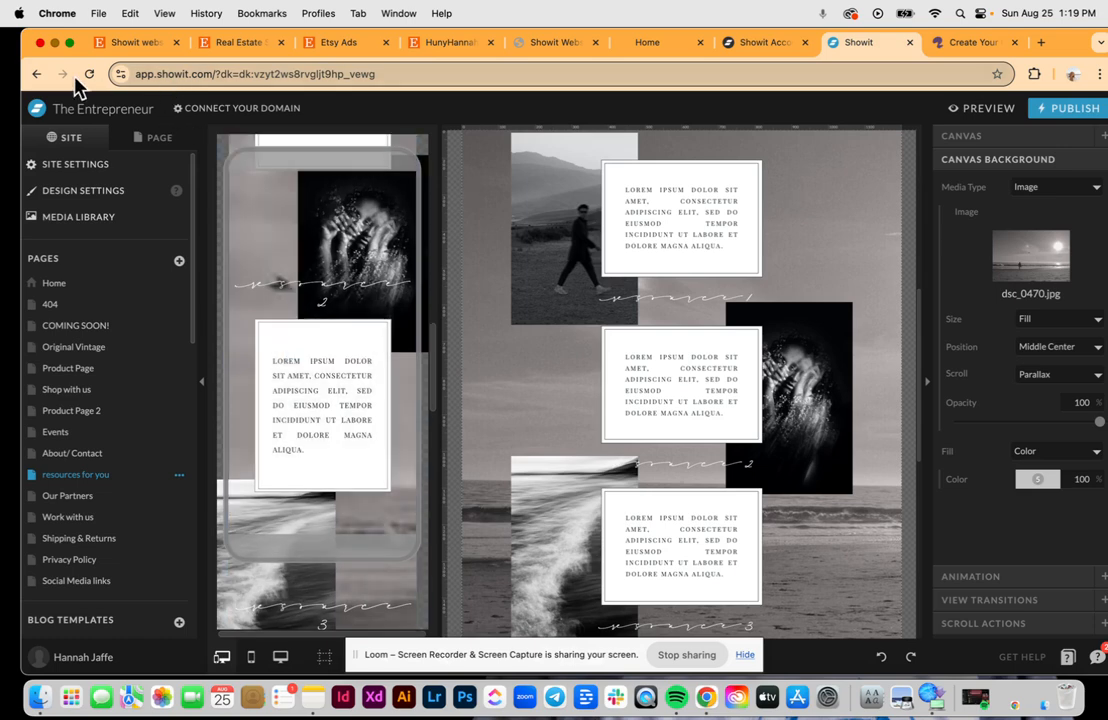
Undo the New Canvas background image and its parallax scroll setting
scroll(282, 180, up, 3)
scroll(282, 180, up, 2)
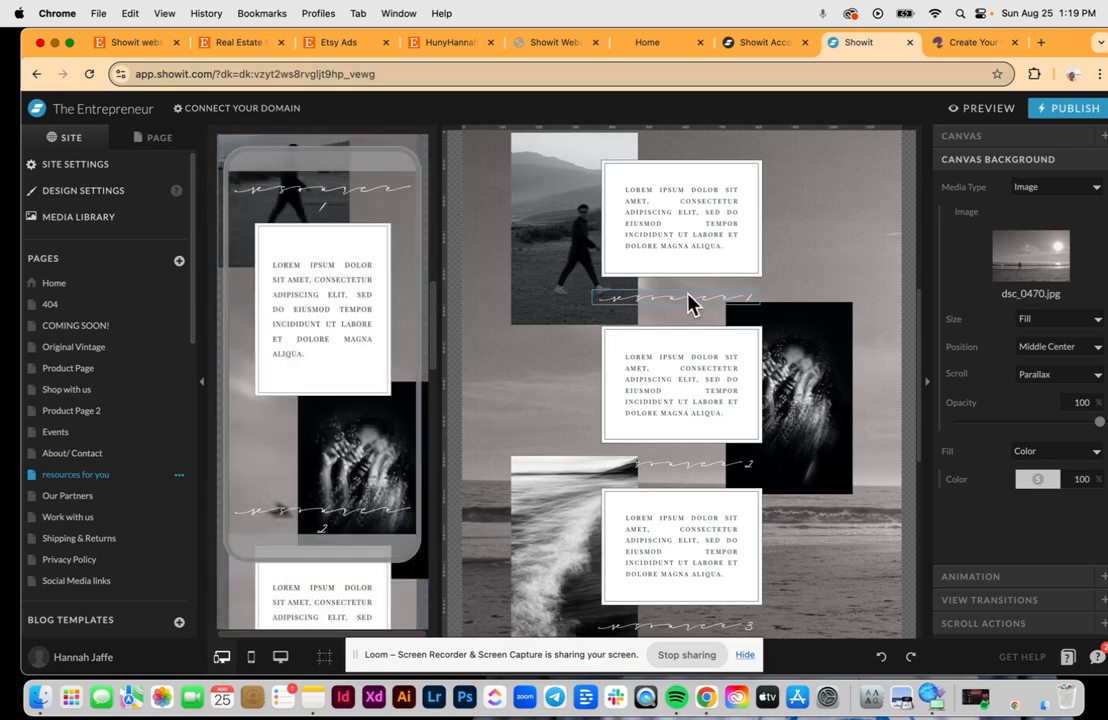
scroll(690, 302, up, 1)
click(885, 660)
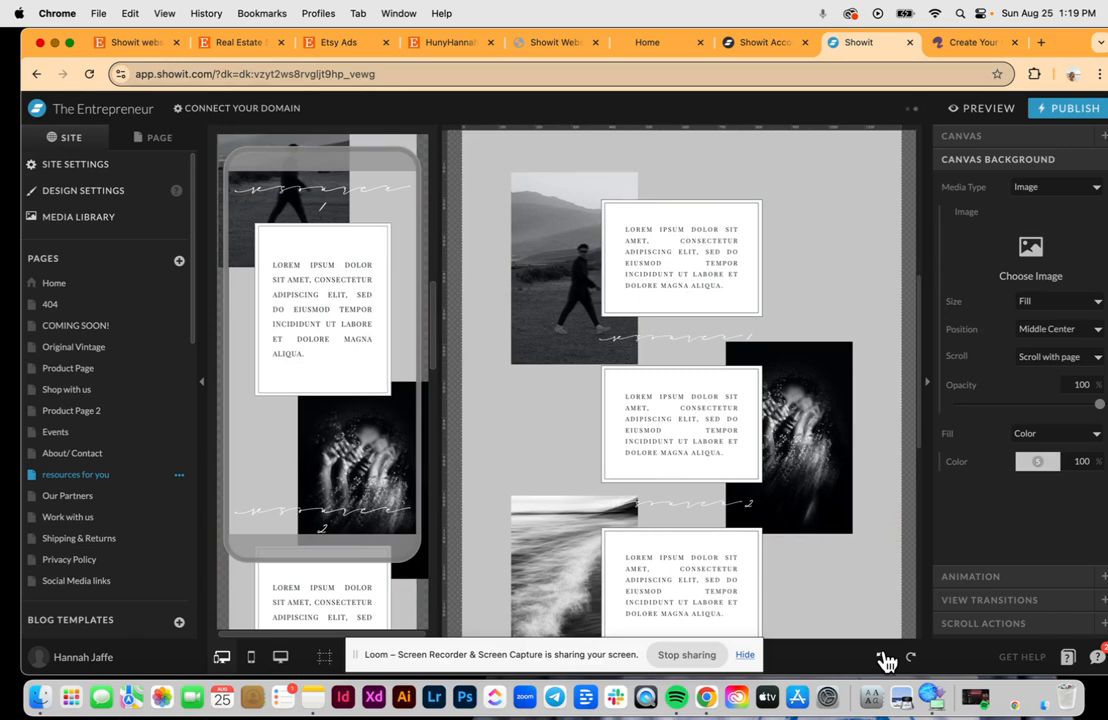
scroll(870, 320, up, 3)
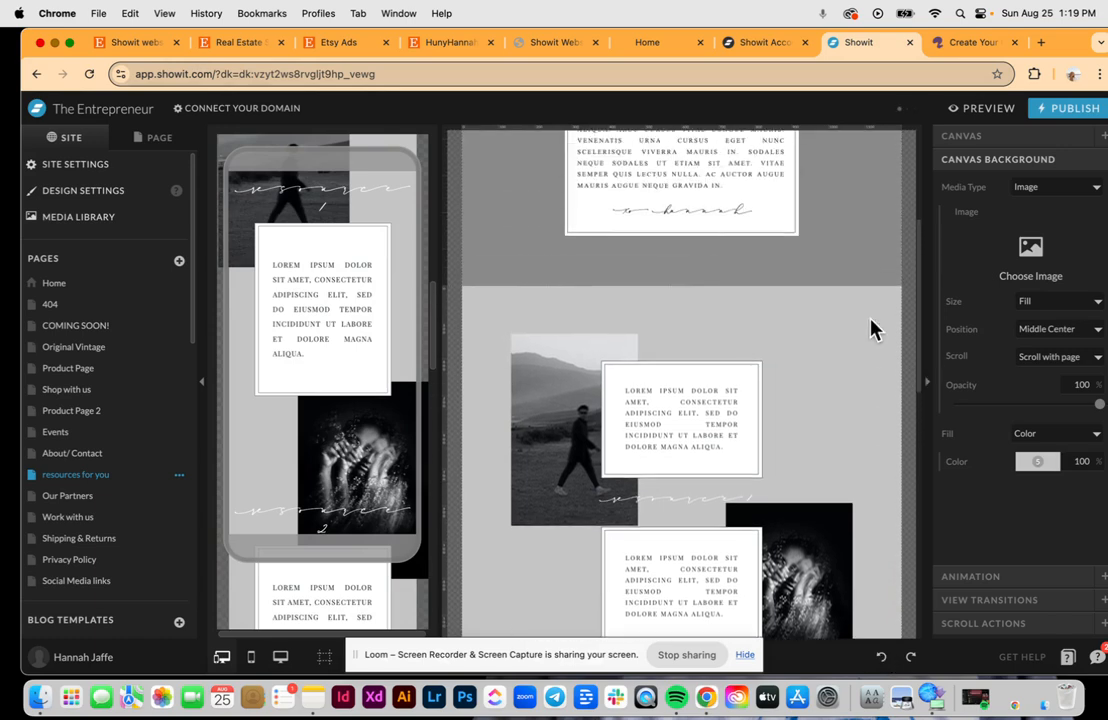
Open the Subscribe site canvas from the resources page for editing and show the list of its elements
scroll(870, 320, down, 3)
scroll(870, 322, down, 5)
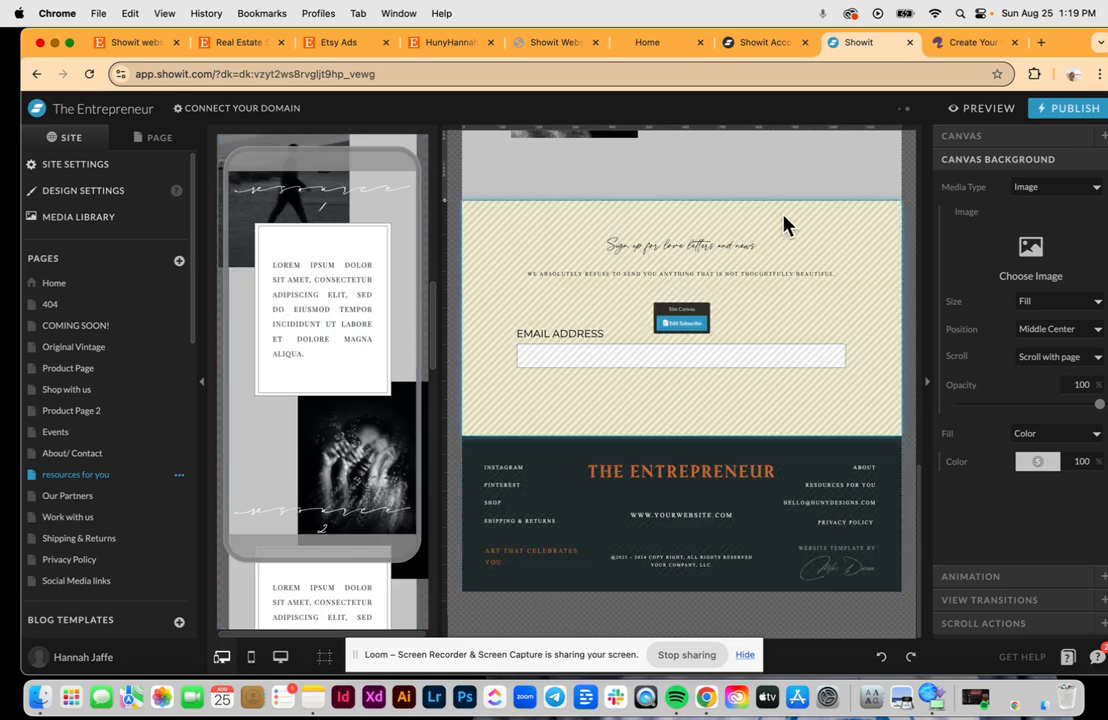
click(700, 248)
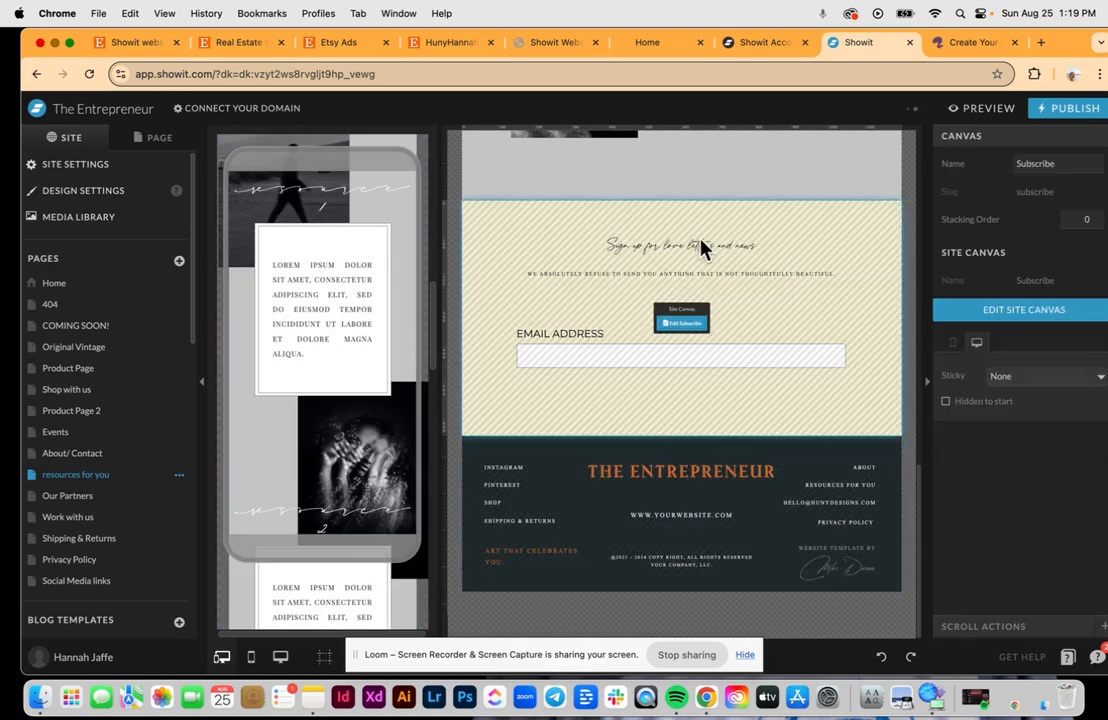
click(690, 328)
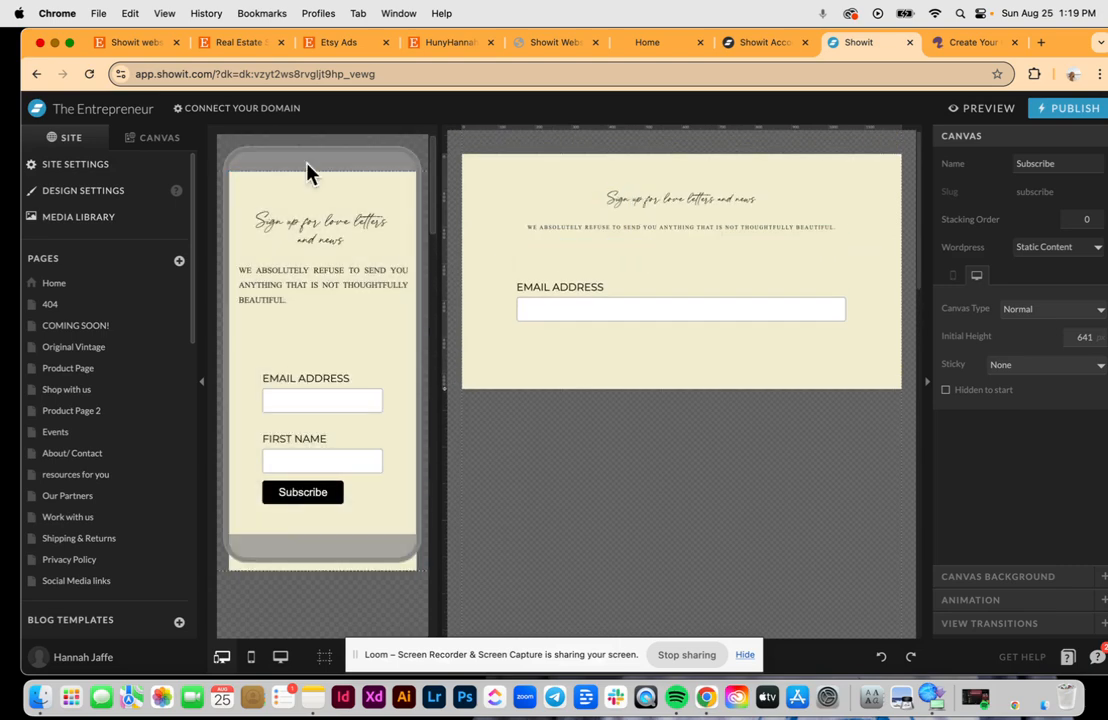
click(137, 144)
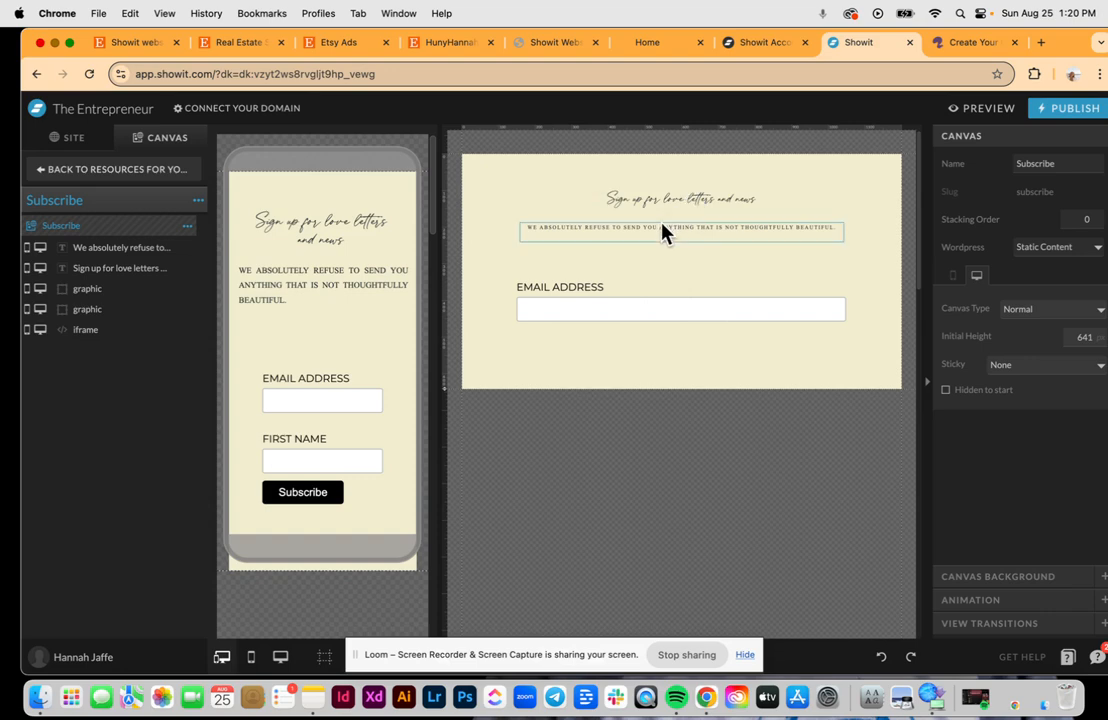
Open the custom code of the desktop Mailchimp signup embed, examine it from start to end, and close it without changes
click(640, 297)
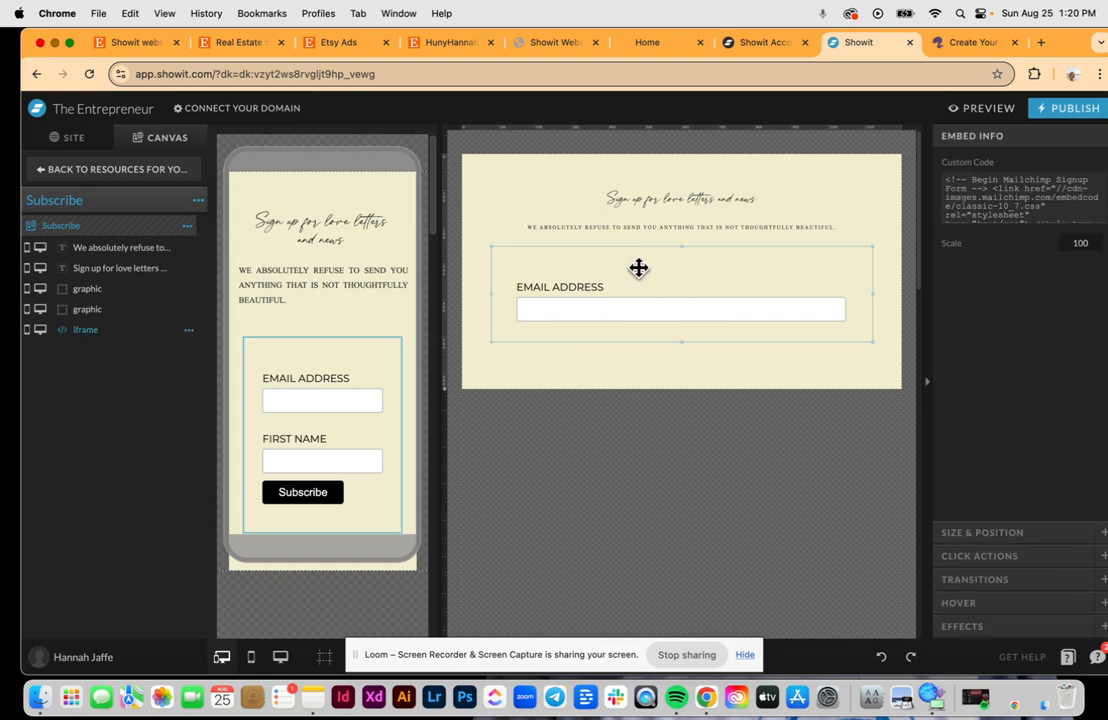
double_click(565, 298)
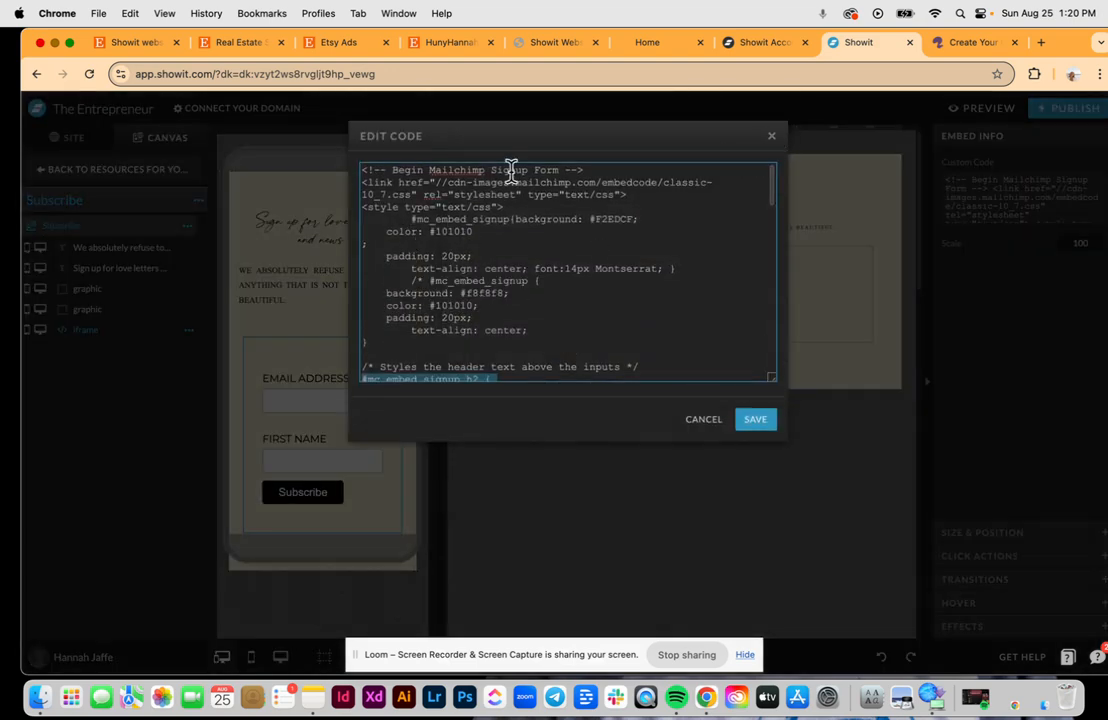
scroll(462, 321, down, 10)
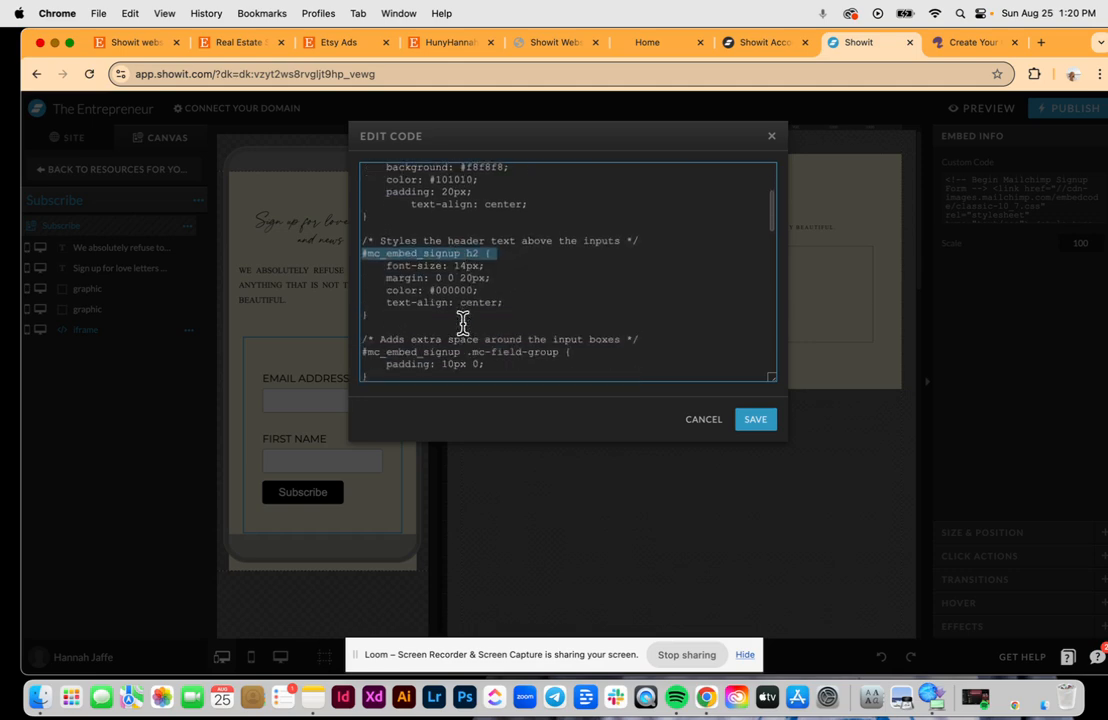
scroll(462, 321, down, 15)
scroll(462, 321, up, 20)
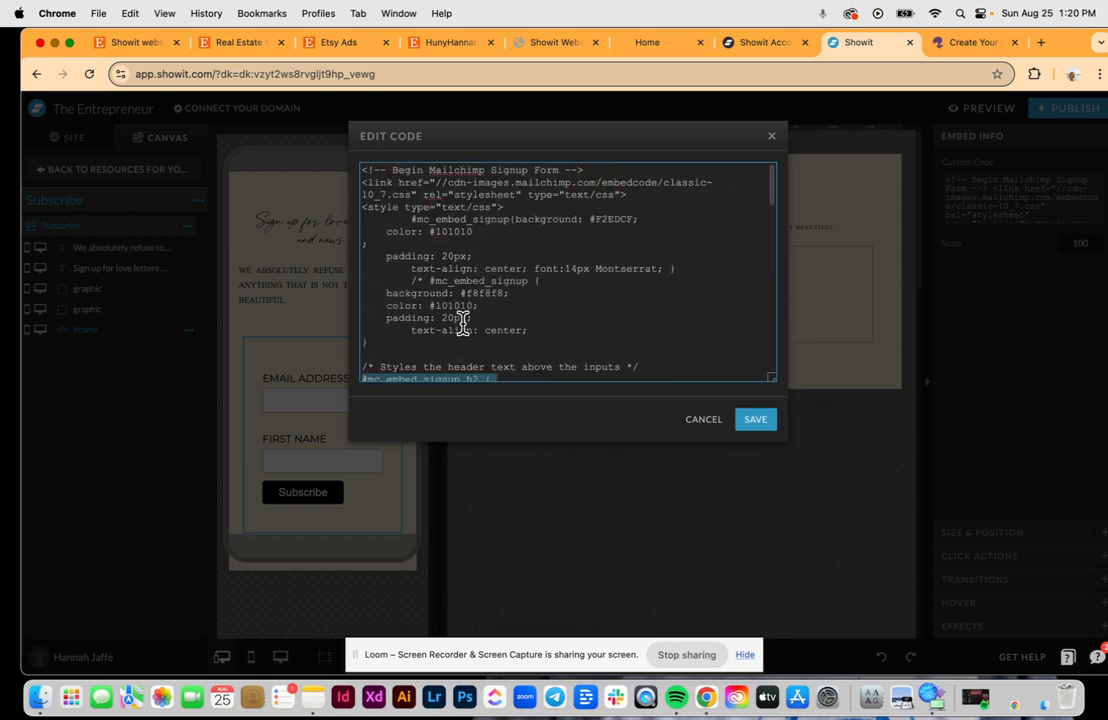
scroll(462, 321, down, 5)
scroll(462, 321, down, 10)
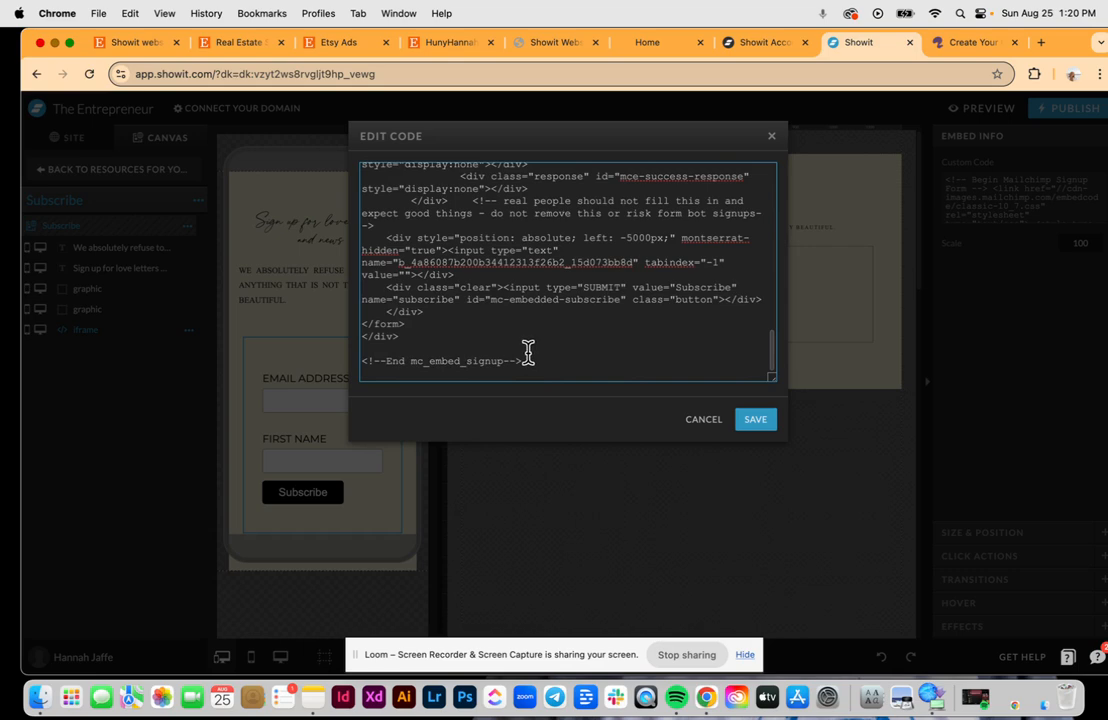
scroll(528, 352, up, 20)
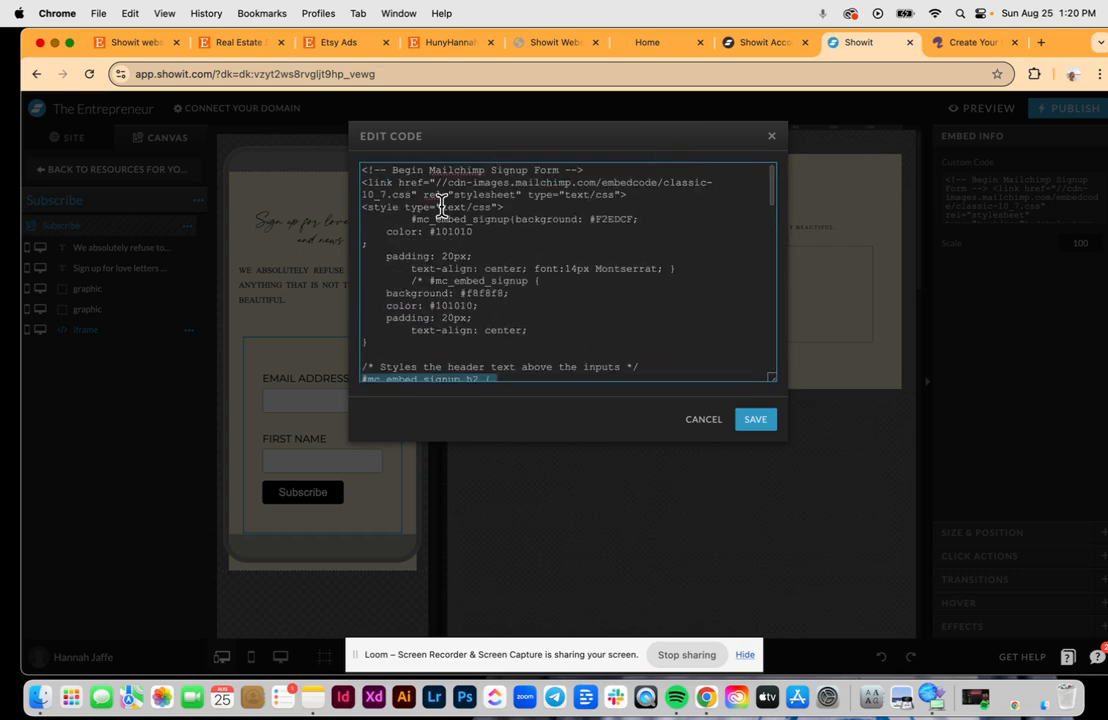
click(772, 137)
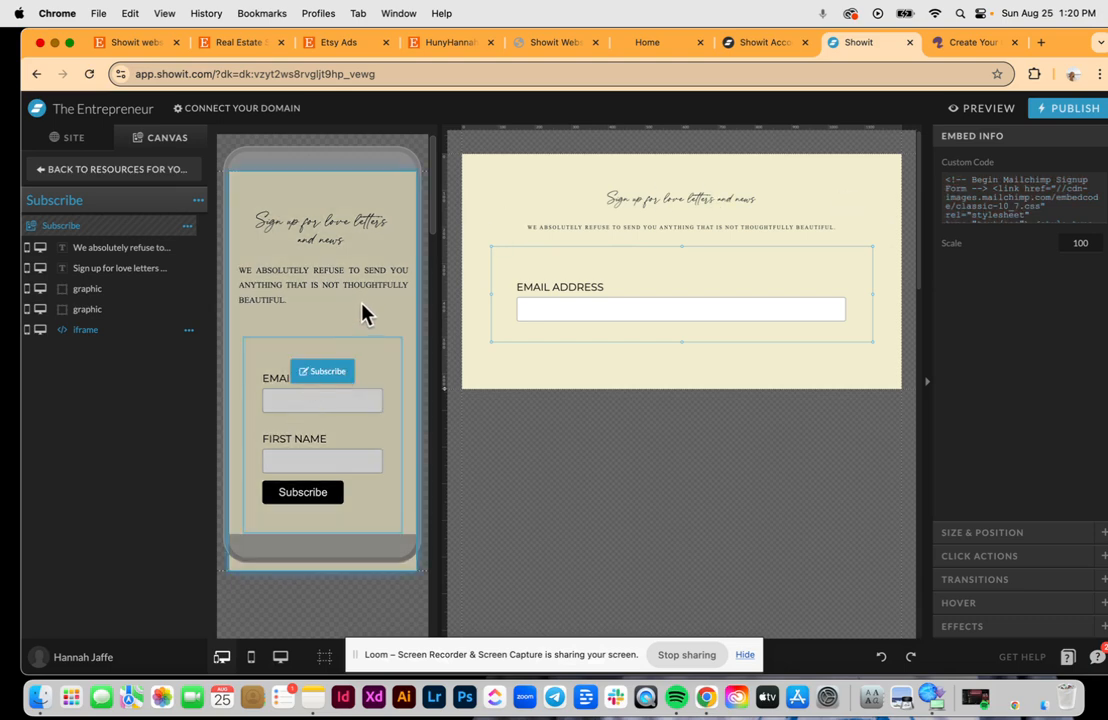
View the custom code of the signup embed in the mobile layout, close it, and reselect the embed in the desktop layout
click(344, 360)
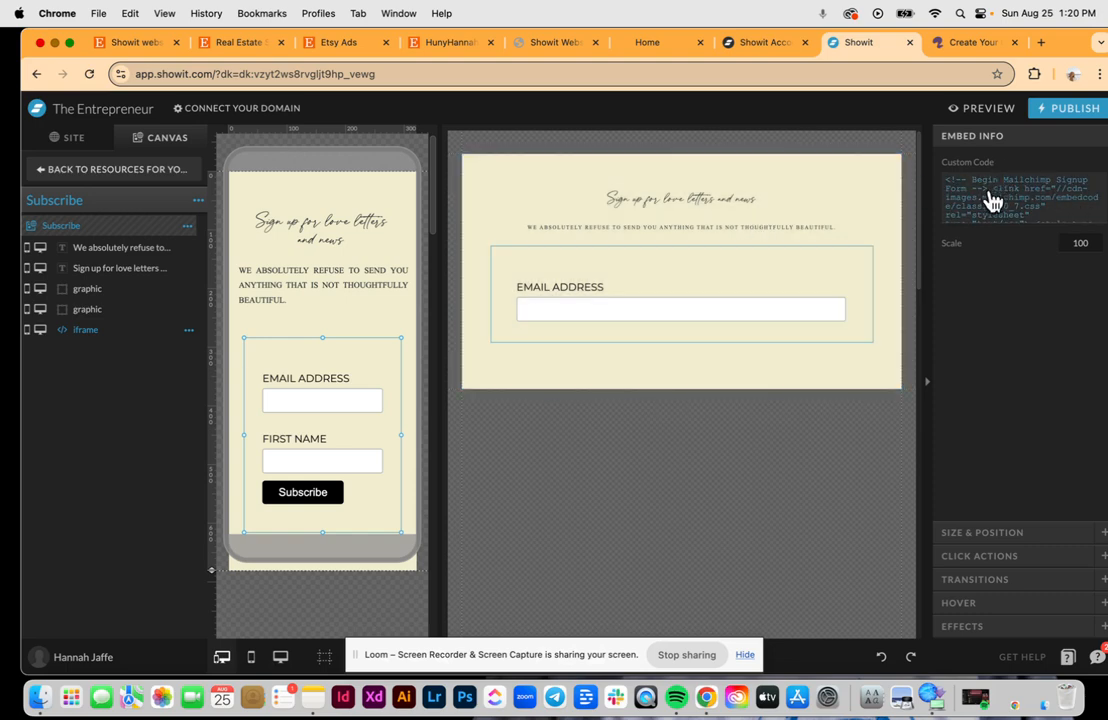
click(990, 200)
click(771, 142)
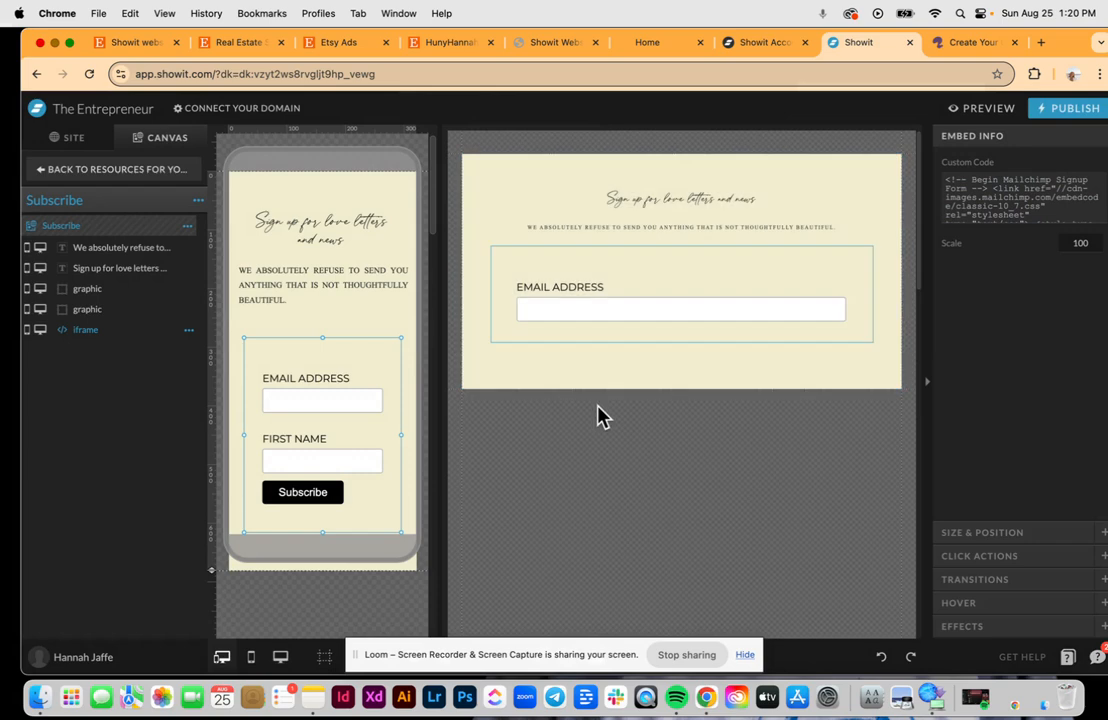
click(623, 331)
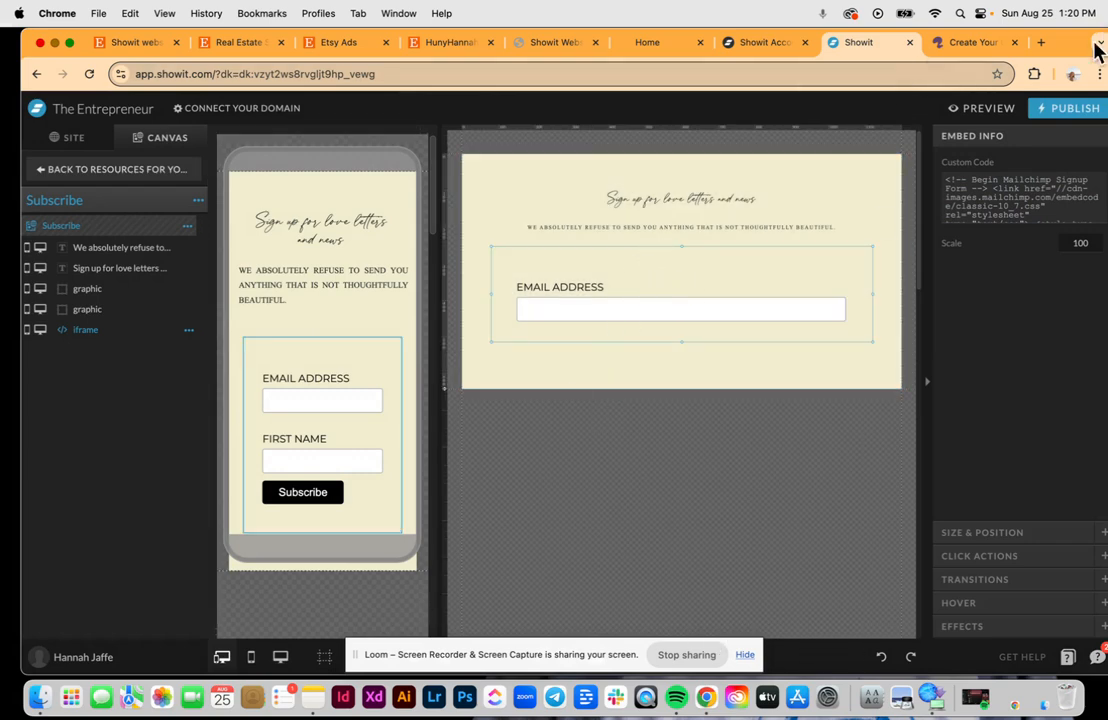
Add a new embed code element to the Subscribe canvas and widen it on both sides in the desktop layout
drag(1100, 672, 1098, 640)
mouse_move(570, 627)
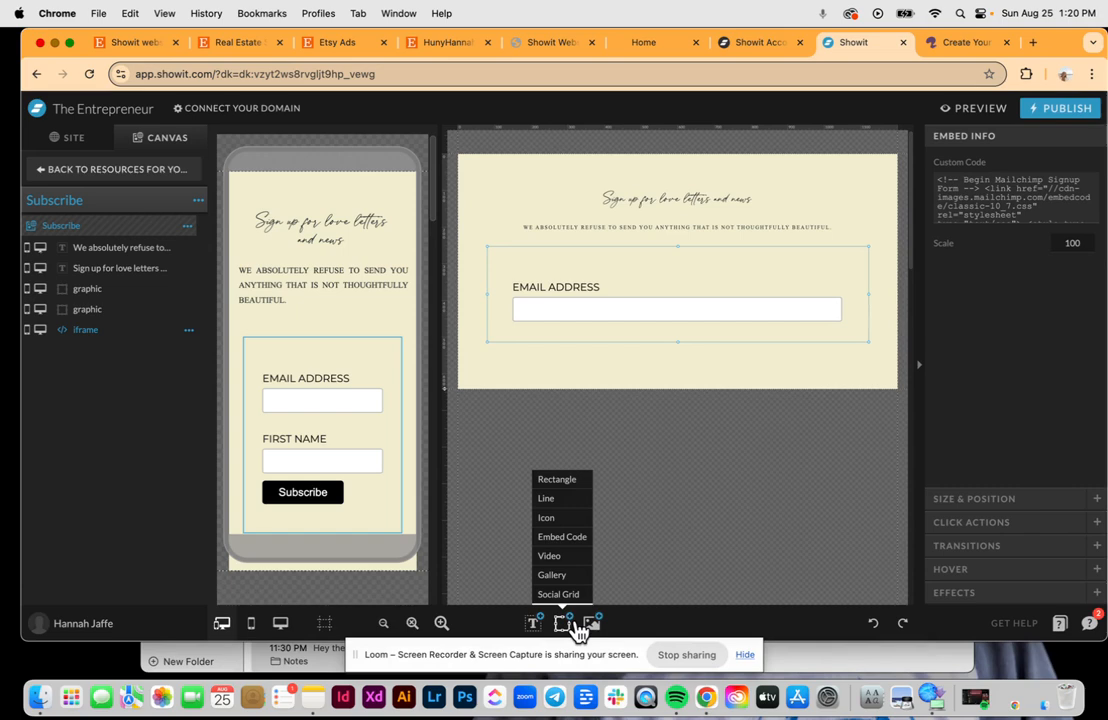
click(574, 541)
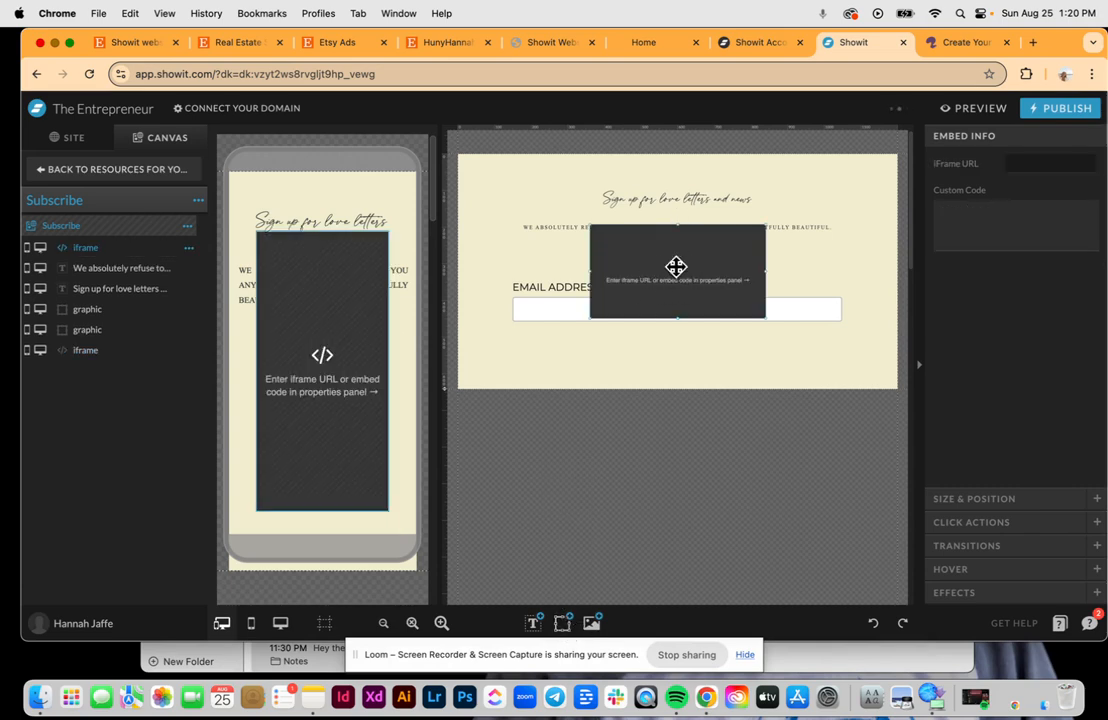
drag(591, 271, 505, 274)
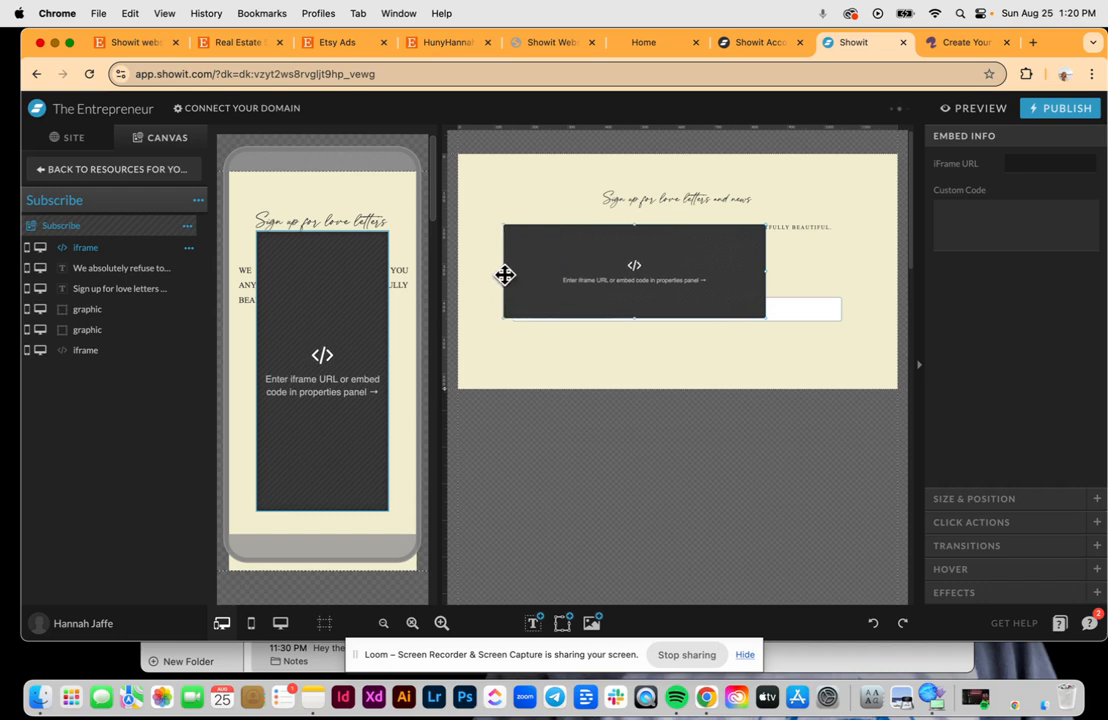
click(768, 278)
click(760, 272)
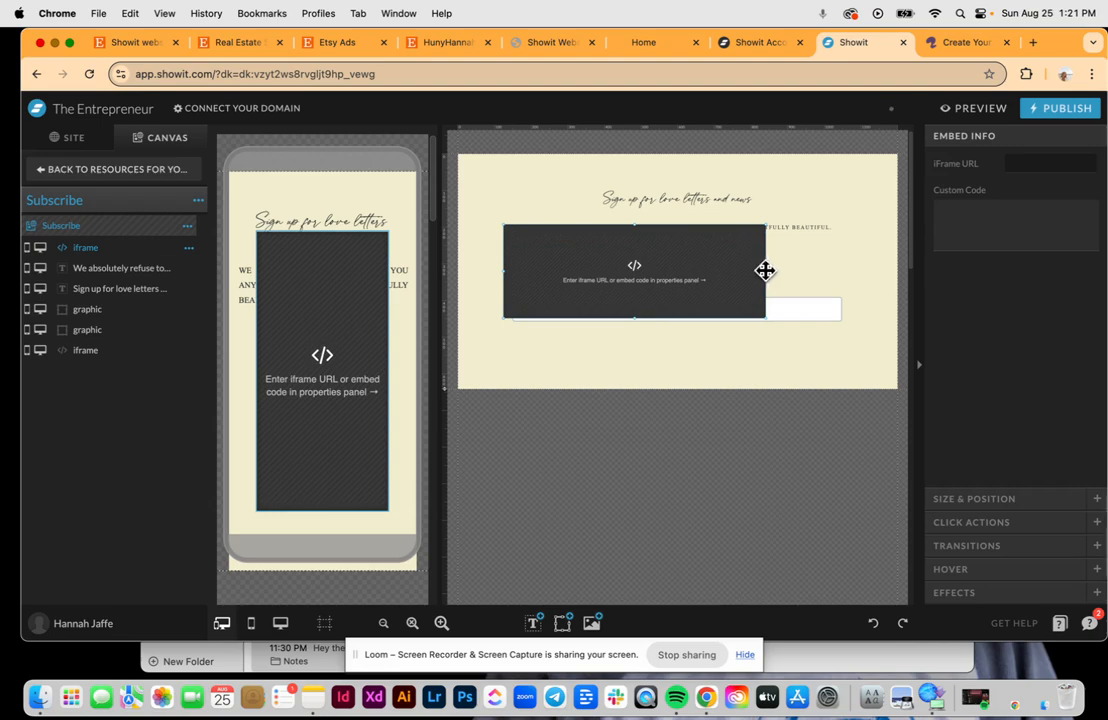
drag(765, 272, 871, 272)
Open the new embed element's empty code editor, close it, and delete the element from the canvas
double_click(716, 278)
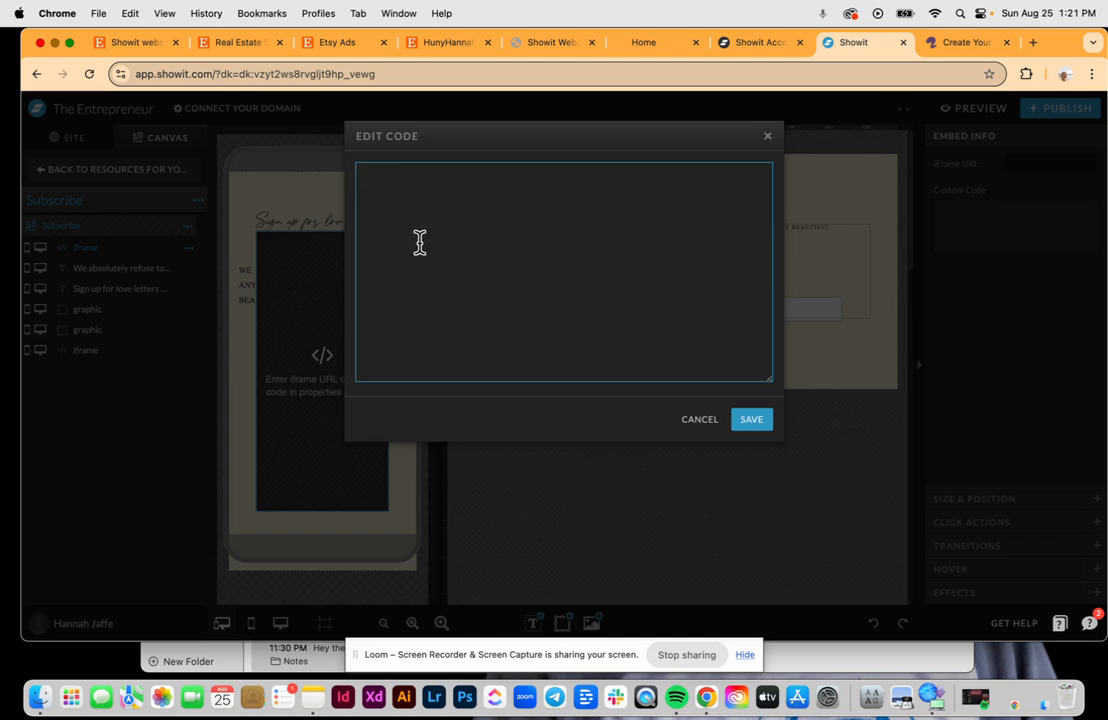
click(768, 137)
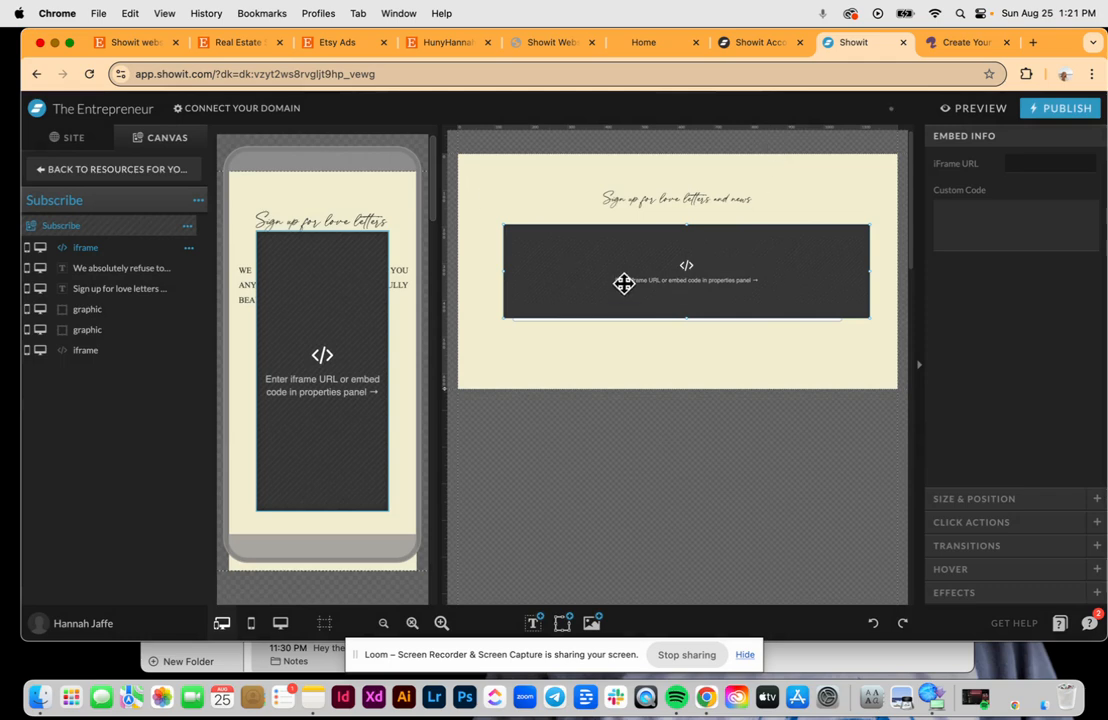
key(BackSpace)
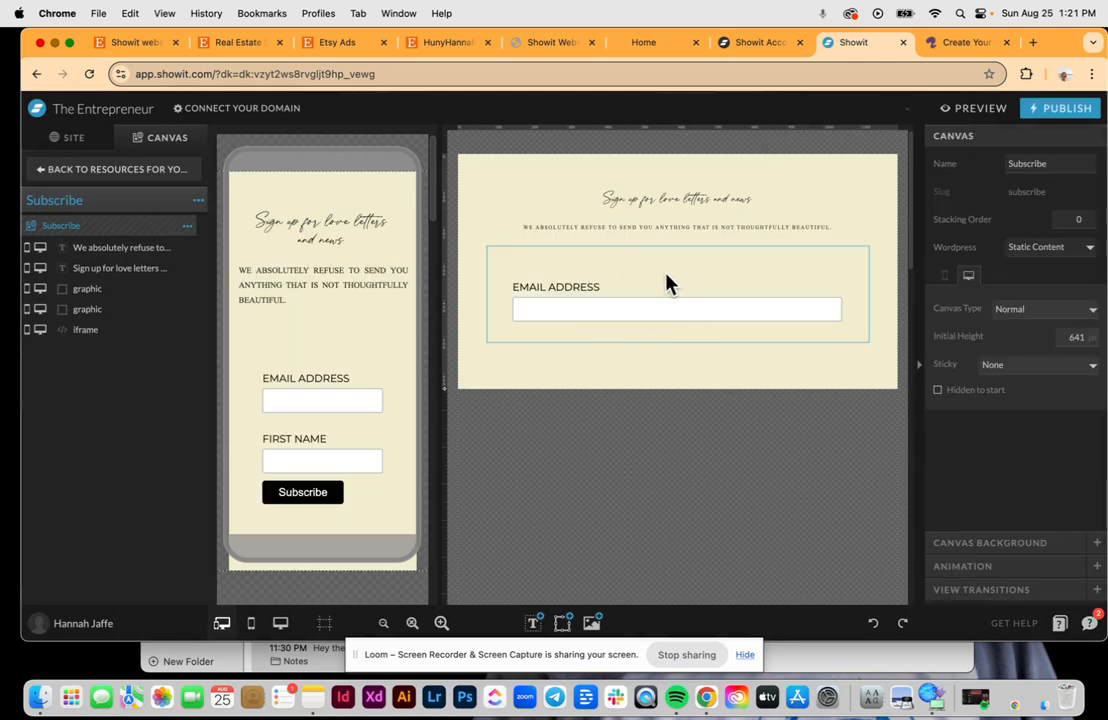
Extend the desktop signup embed downward to include the First Name field, and check the form on the resources for you page
click(671, 275)
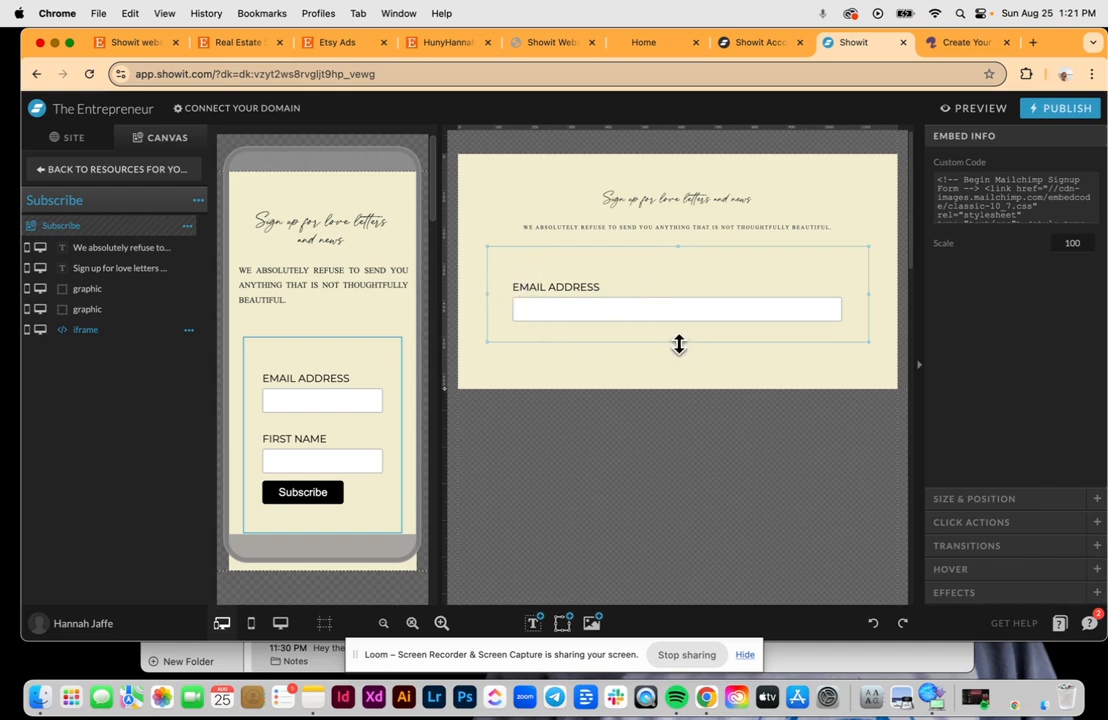
drag(679, 344, 678, 376)
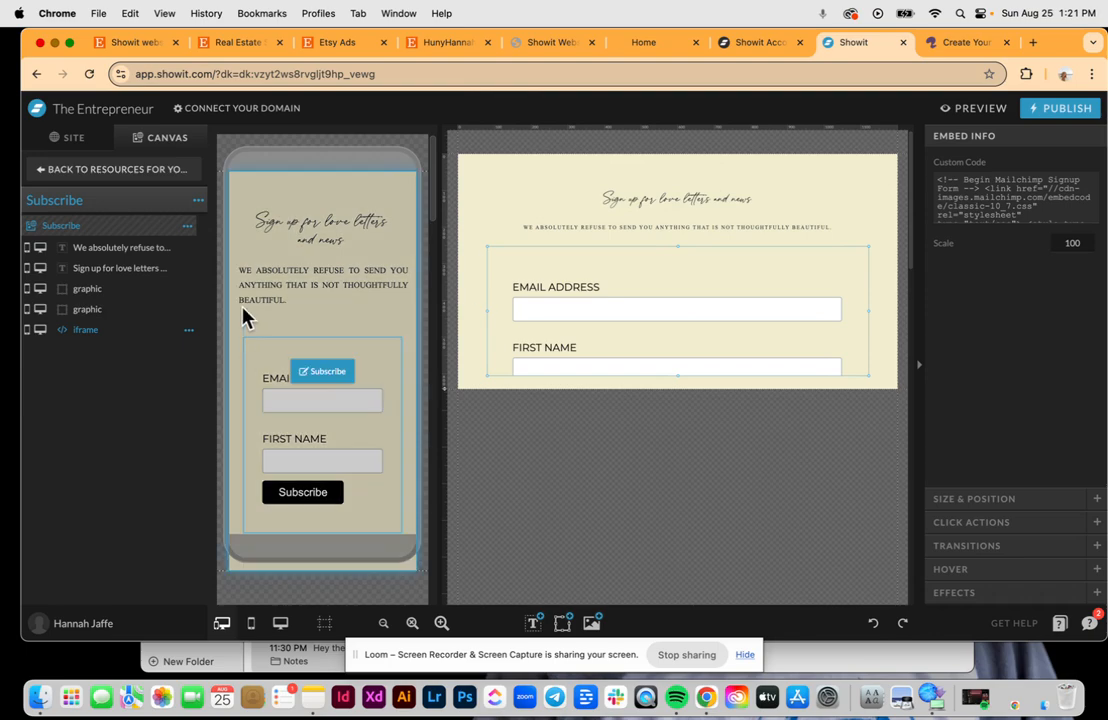
click(91, 169)
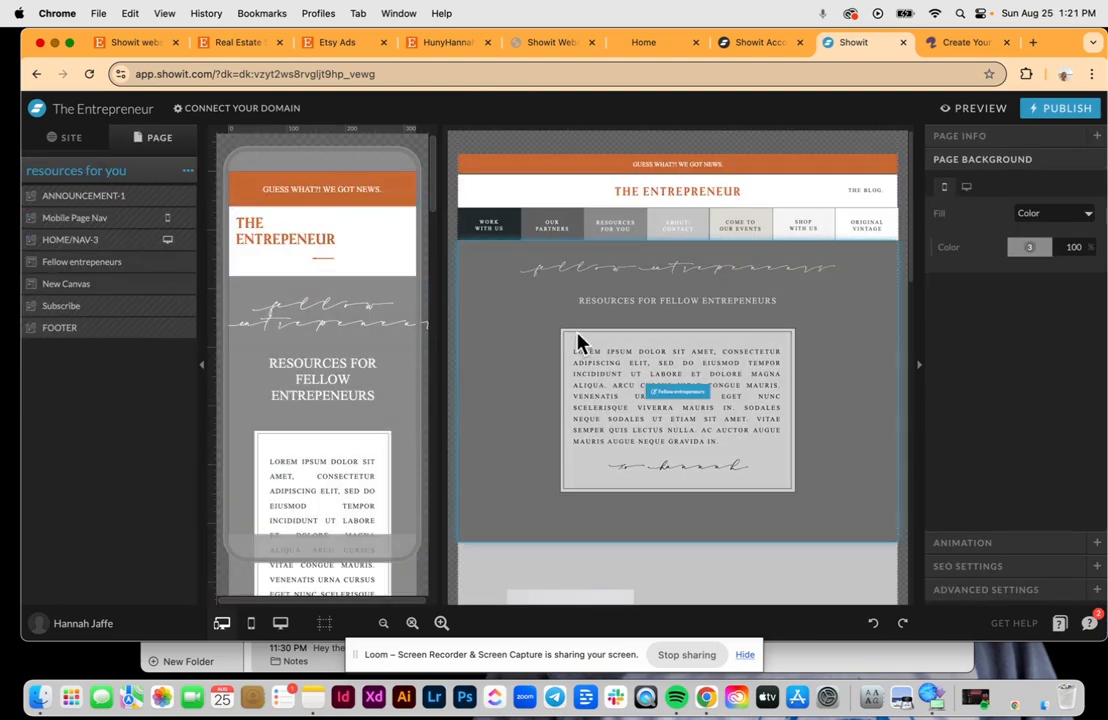
scroll(580, 360, down, 10)
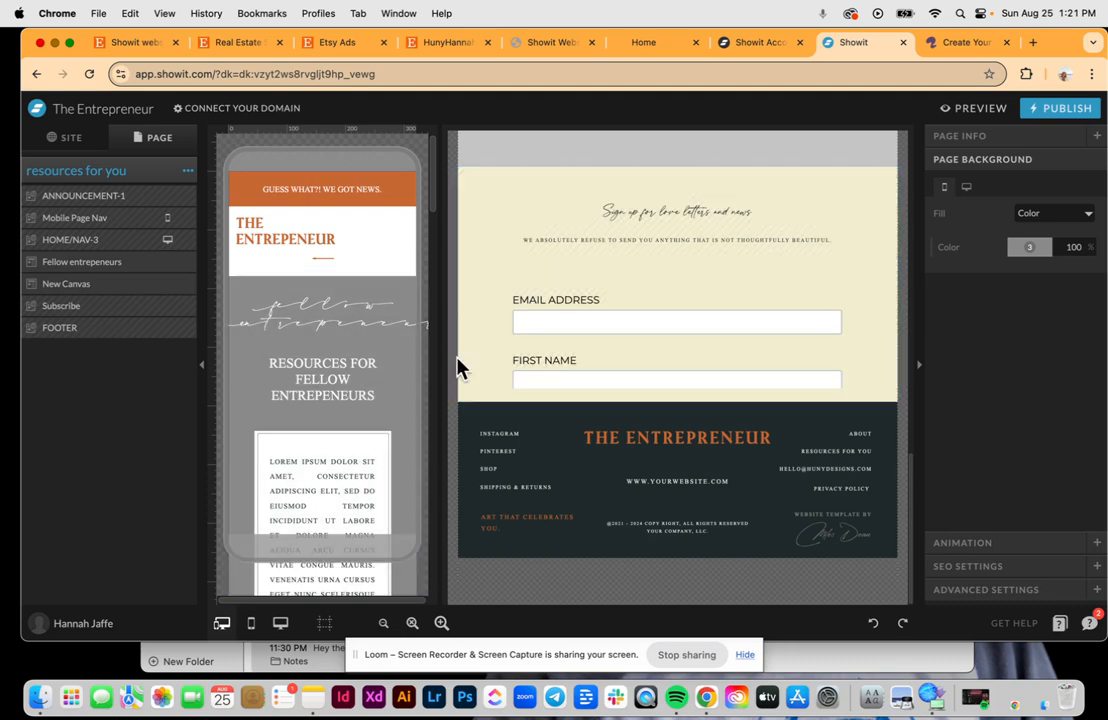
Open the COMING SOON! page and examine its desktop and mobile layouts down to the signup form
click(80, 148)
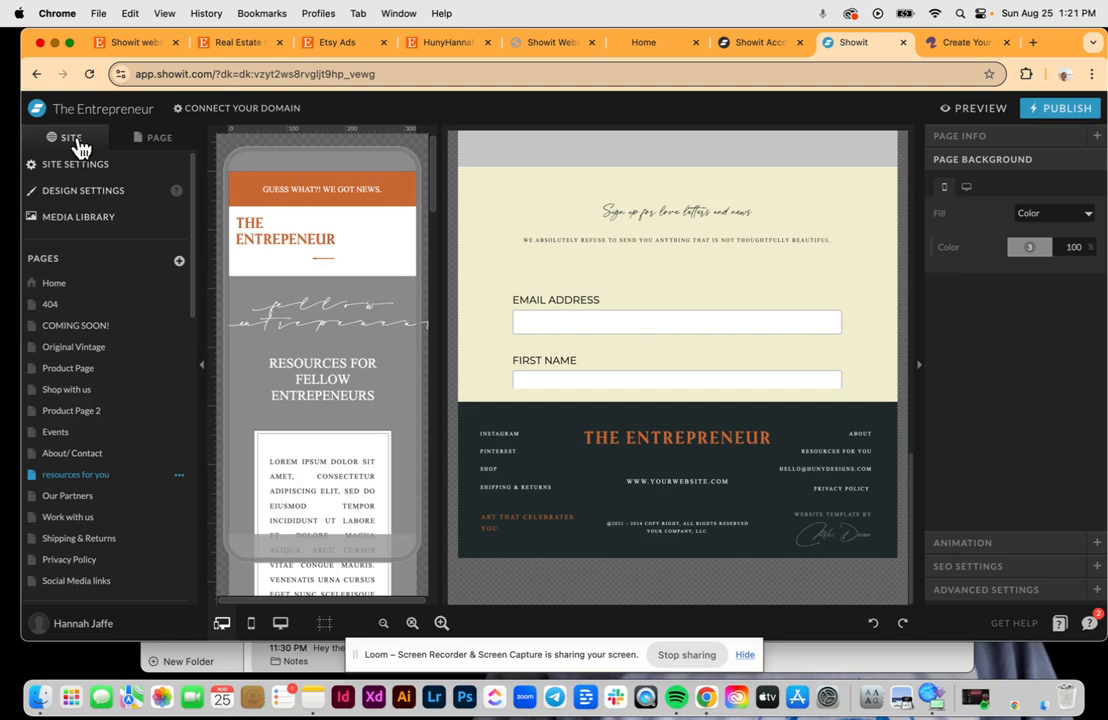
click(88, 330)
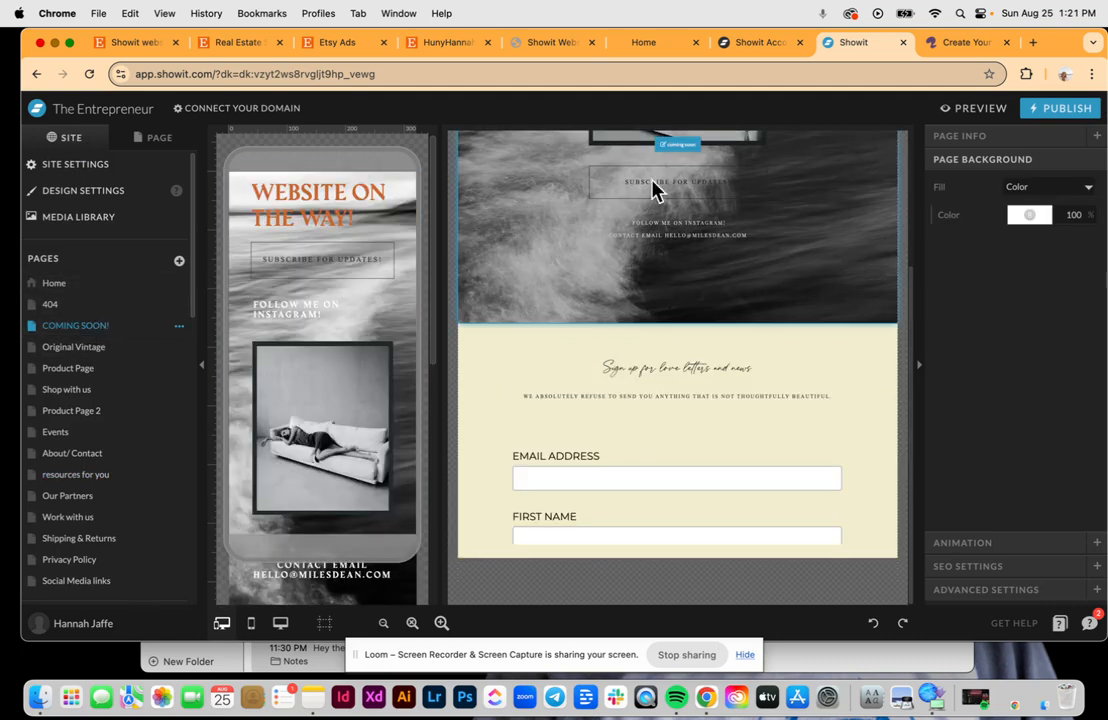
scroll(652, 188, up, 3)
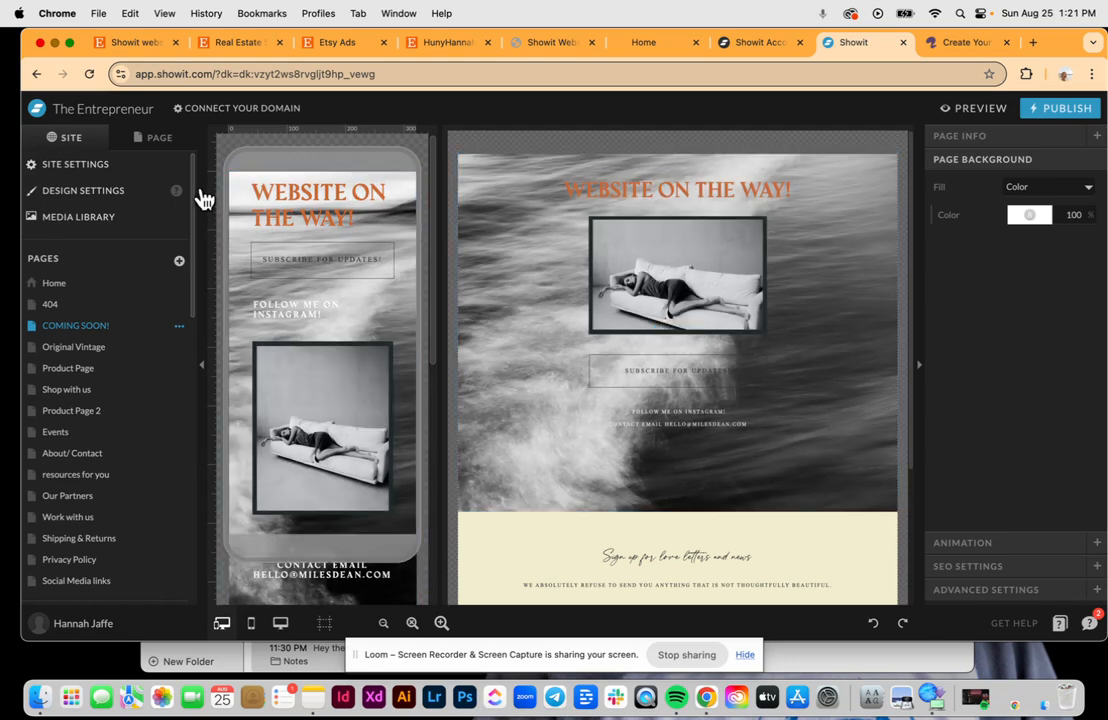
scroll(590, 420, down, 4)
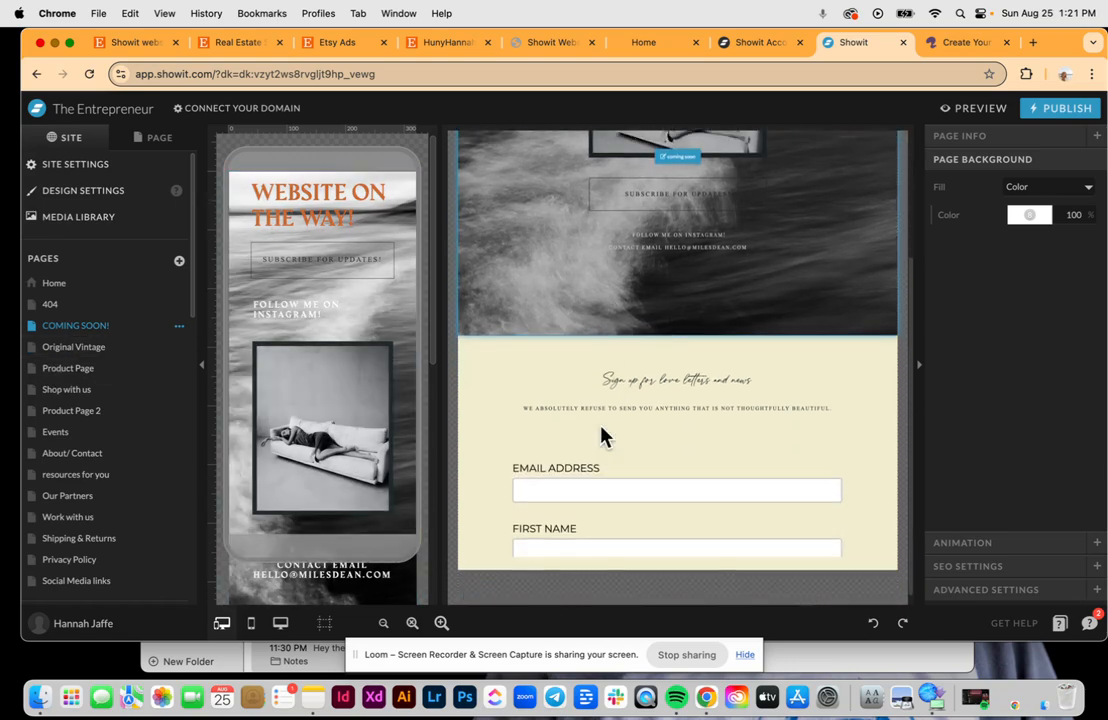
scroll(371, 495, down, 5)
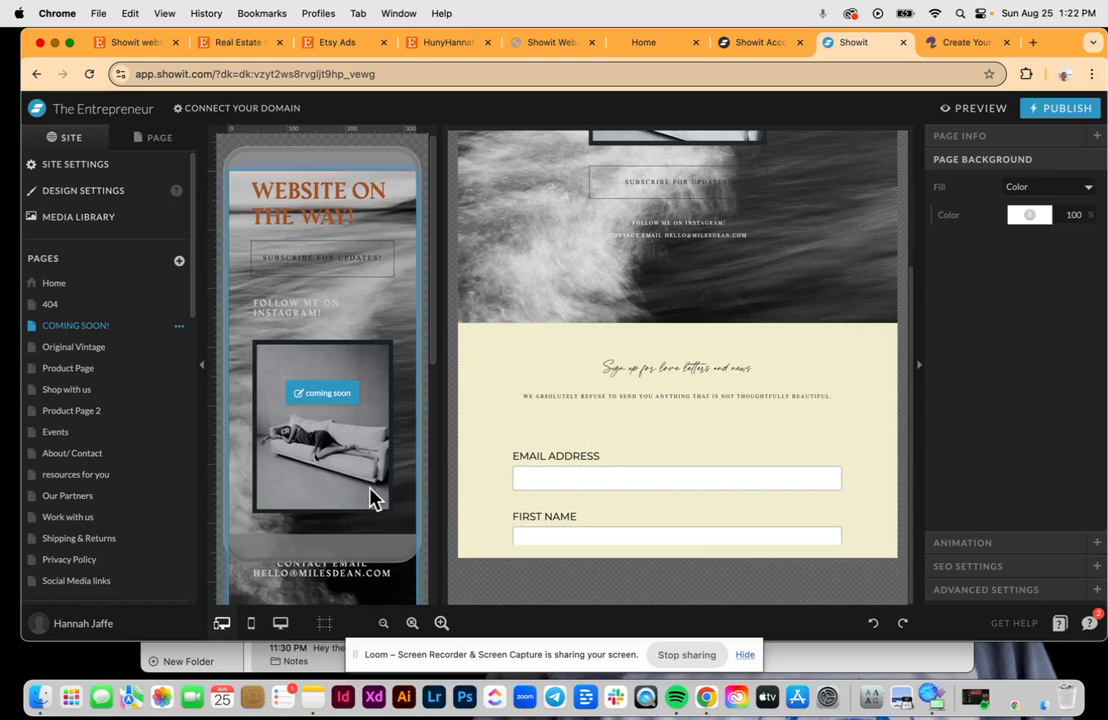
scroll(732, 390, up, 4)
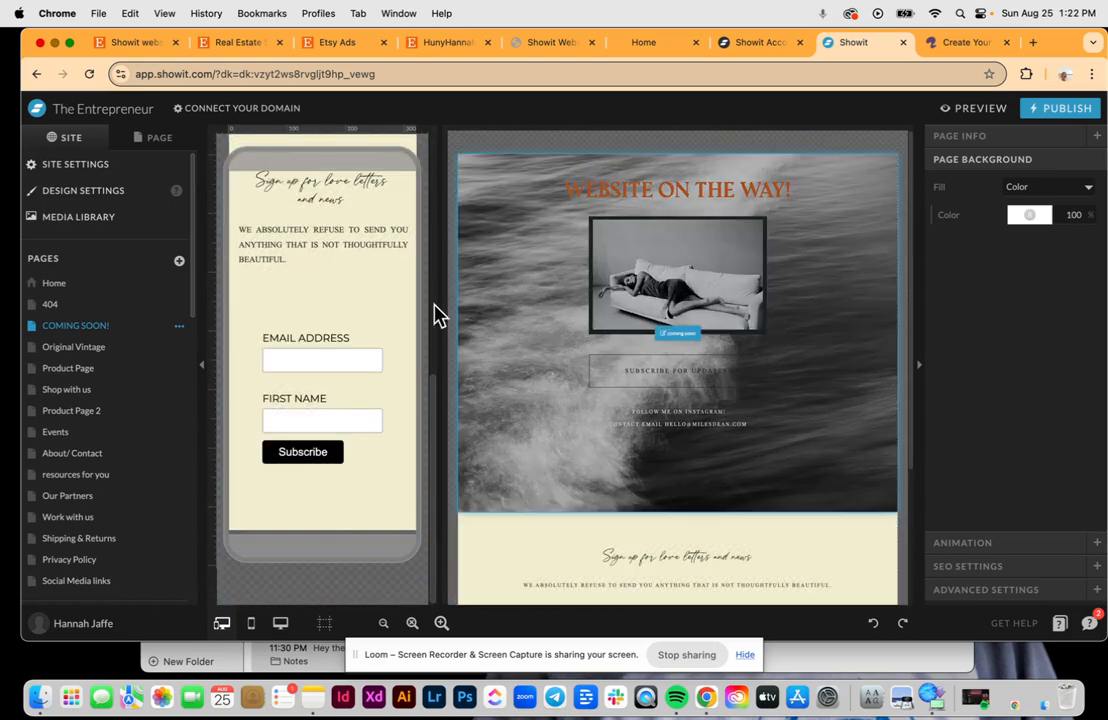
scroll(371, 258, up, 5)
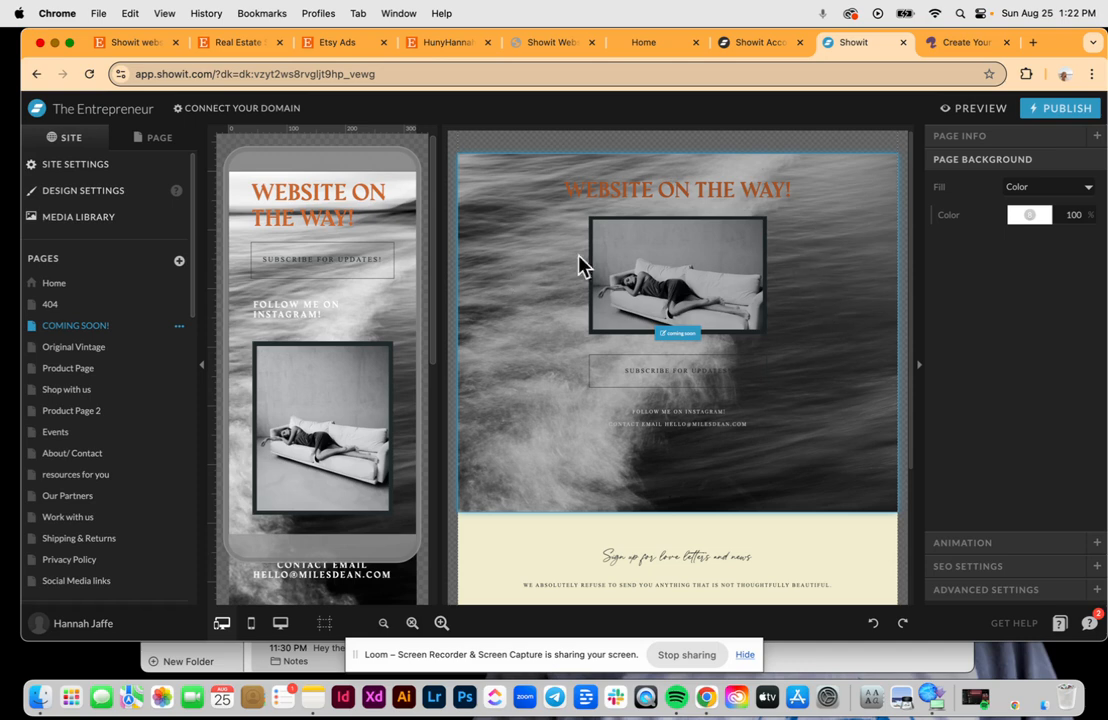
key(F2)
key(F2)
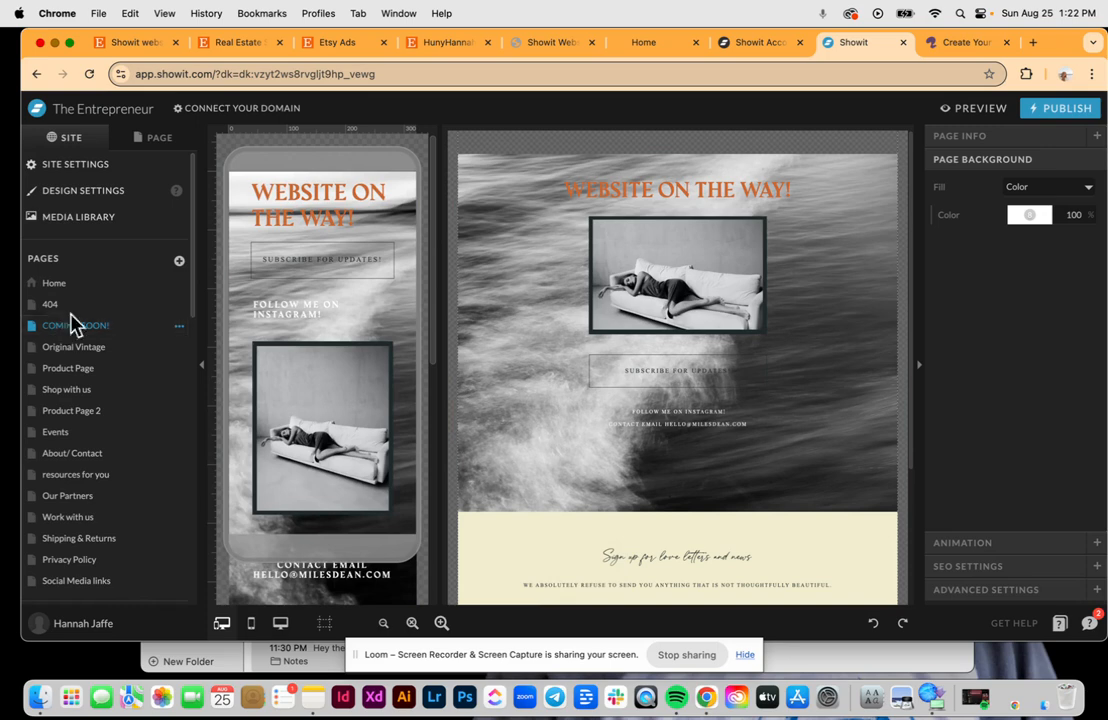
Show the page options for COMING SOON! and review where the Subscribe site canvas sits in both layouts
click(181, 330)
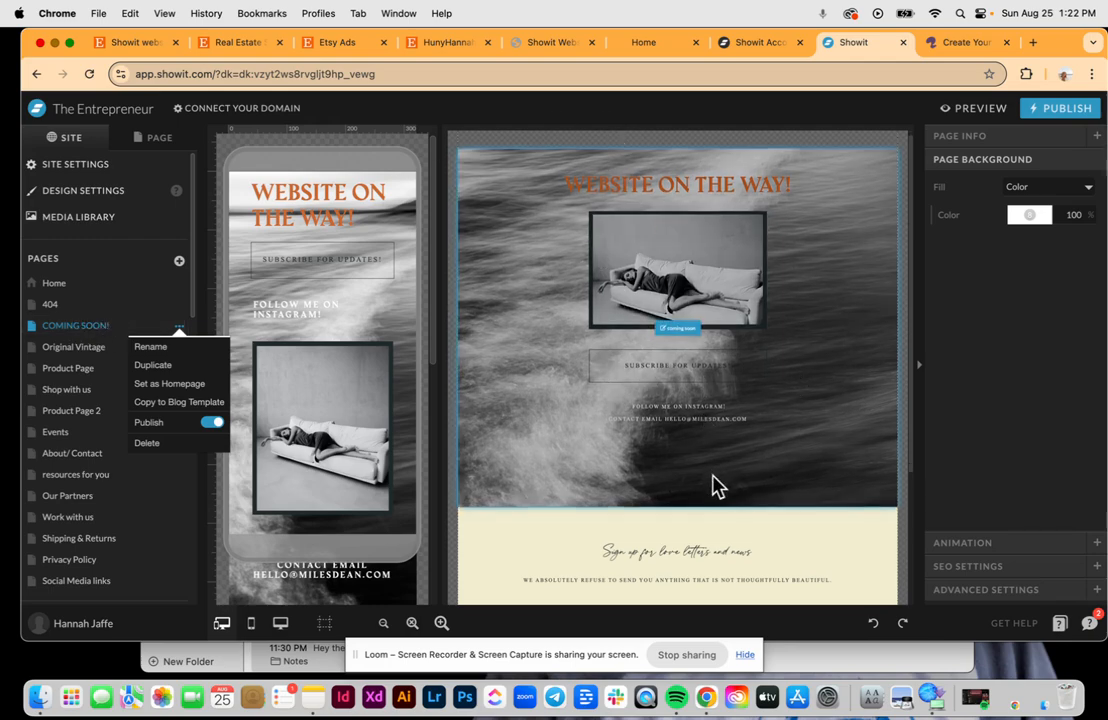
scroll(715, 484, down, 4)
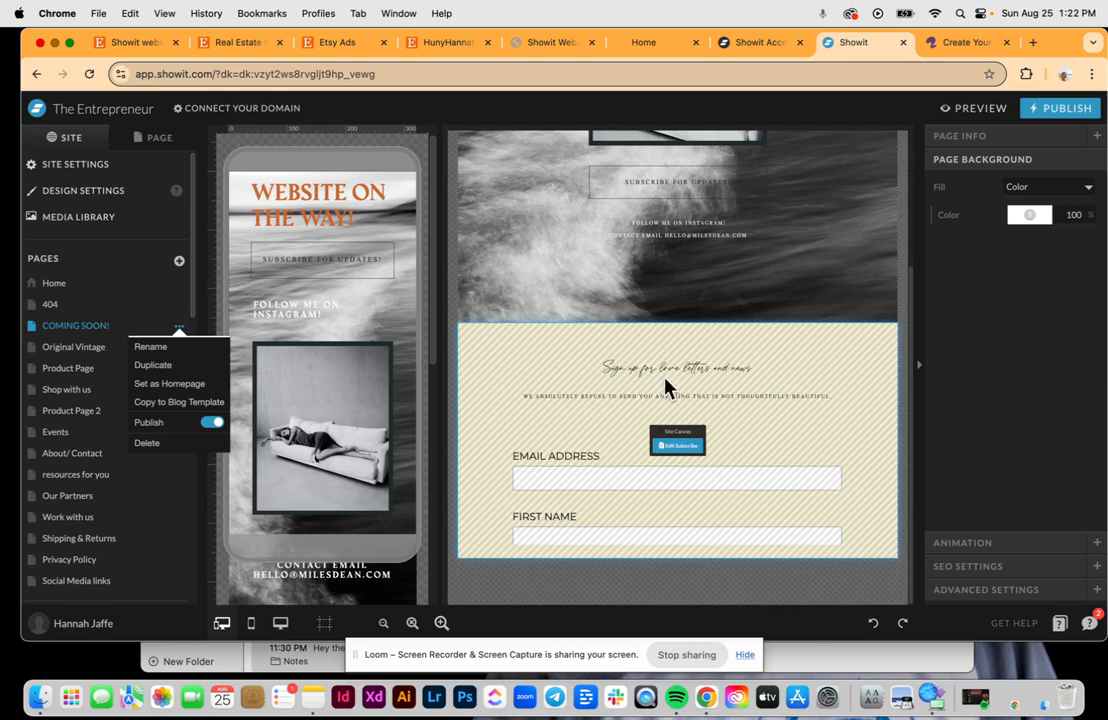
scroll(628, 378, up, 4)
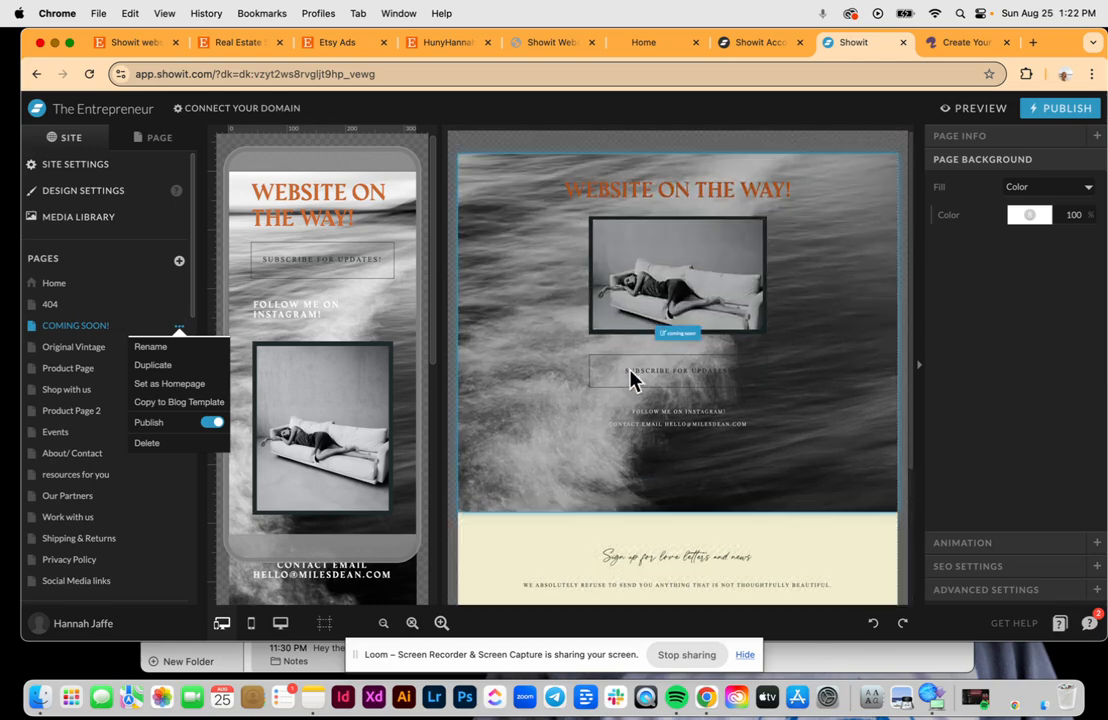
scroll(300, 424, down, 10)
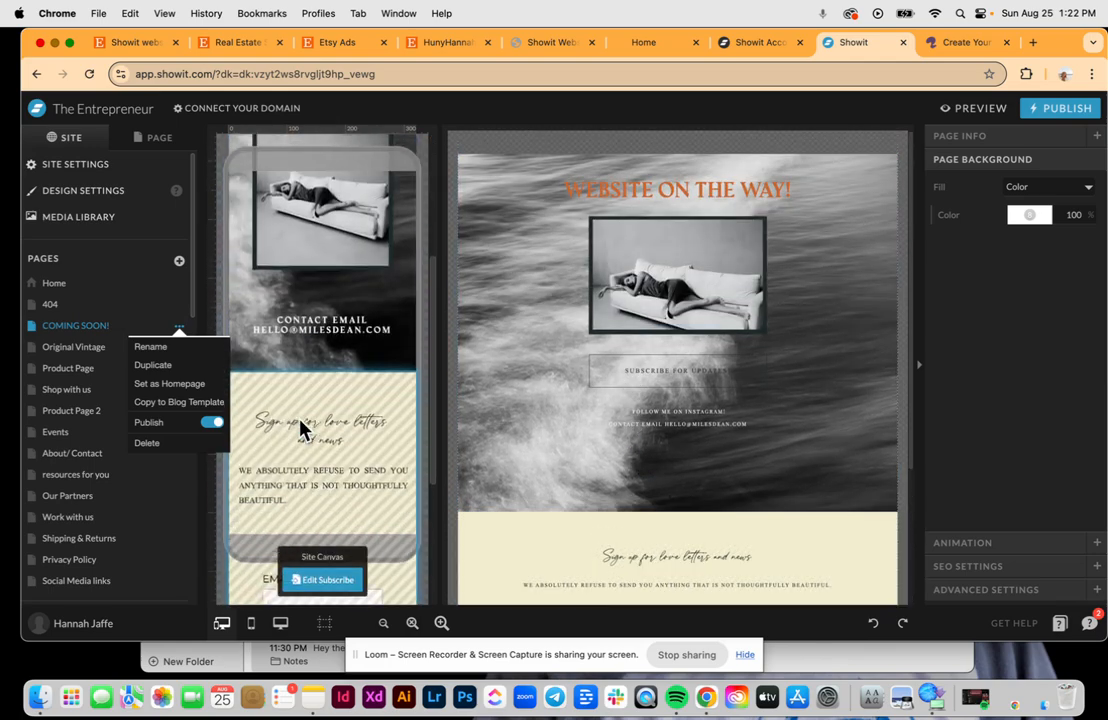
scroll(300, 424, up, 10)
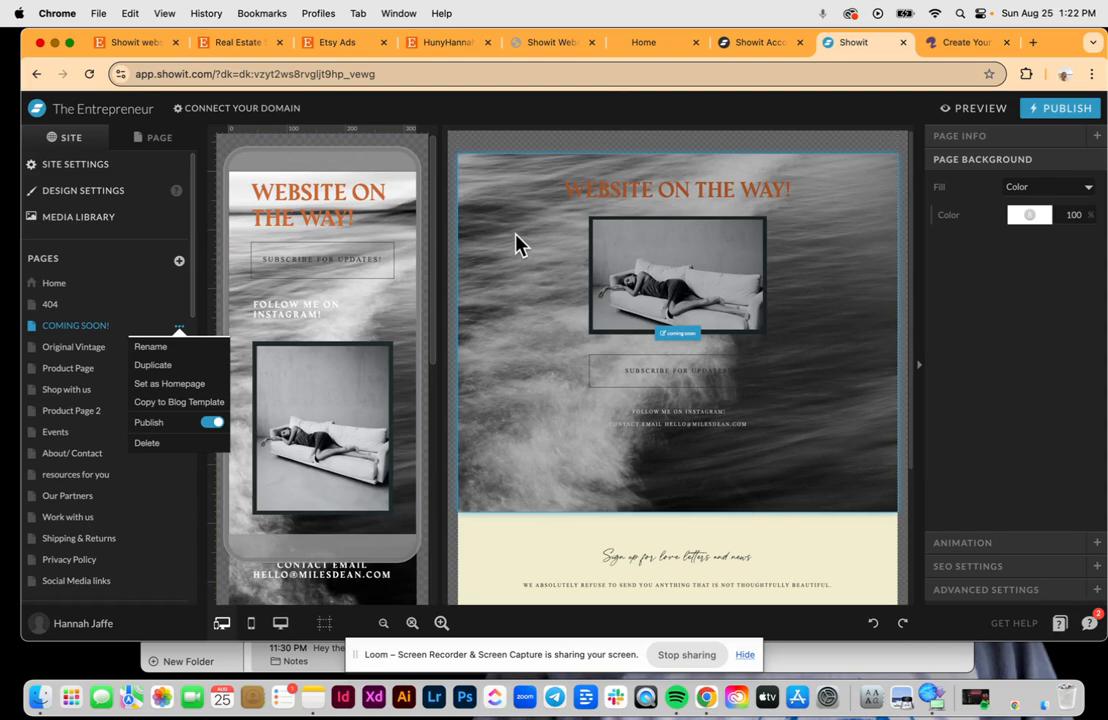
scroll(574, 411, down, 4)
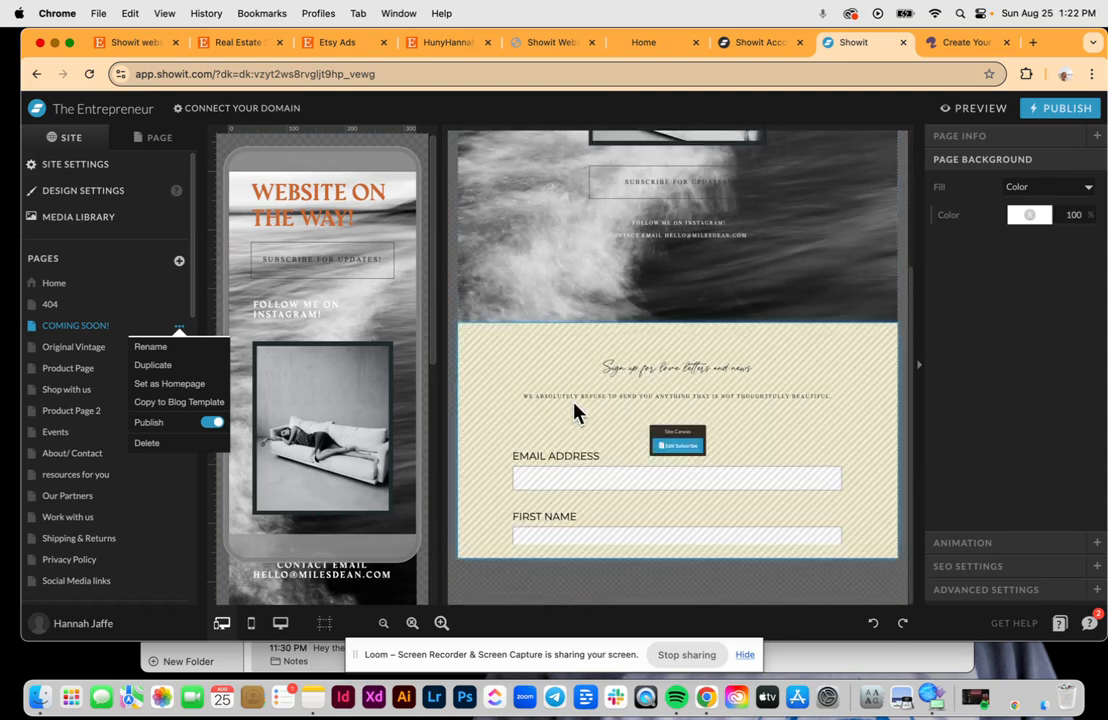
Replace the domain of the contact email in the text below the Instagram line on the desktop coming soon canvas
scroll(574, 411, up, 4)
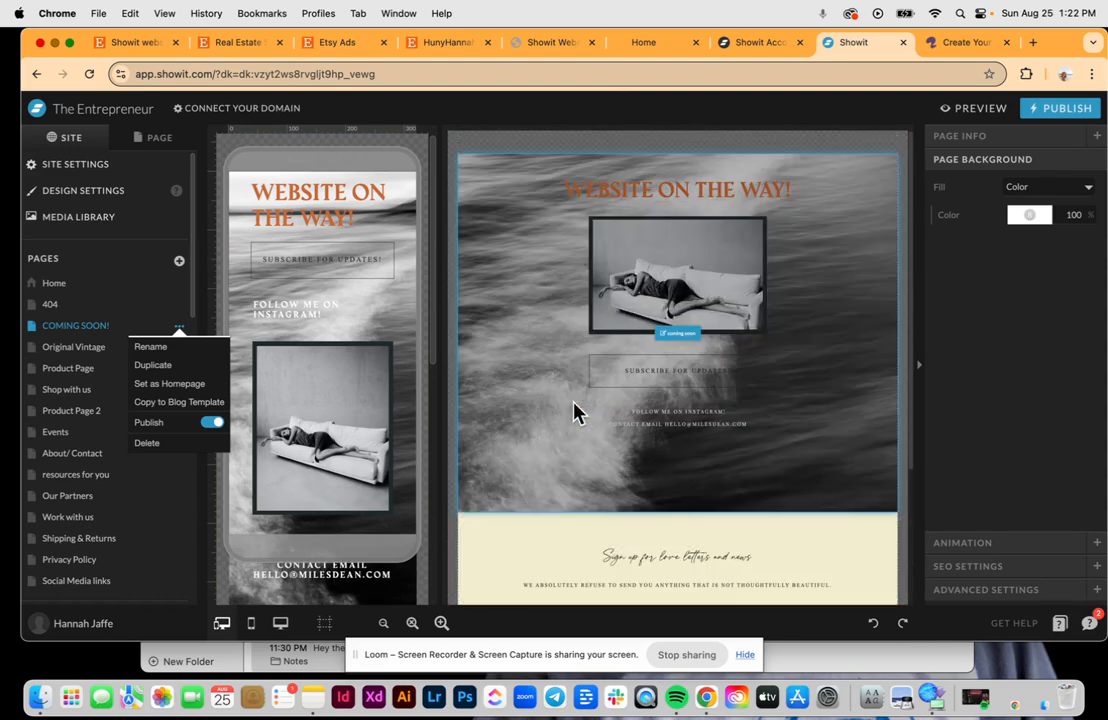
click(677, 434)
click(678, 425)
double_click(680, 424)
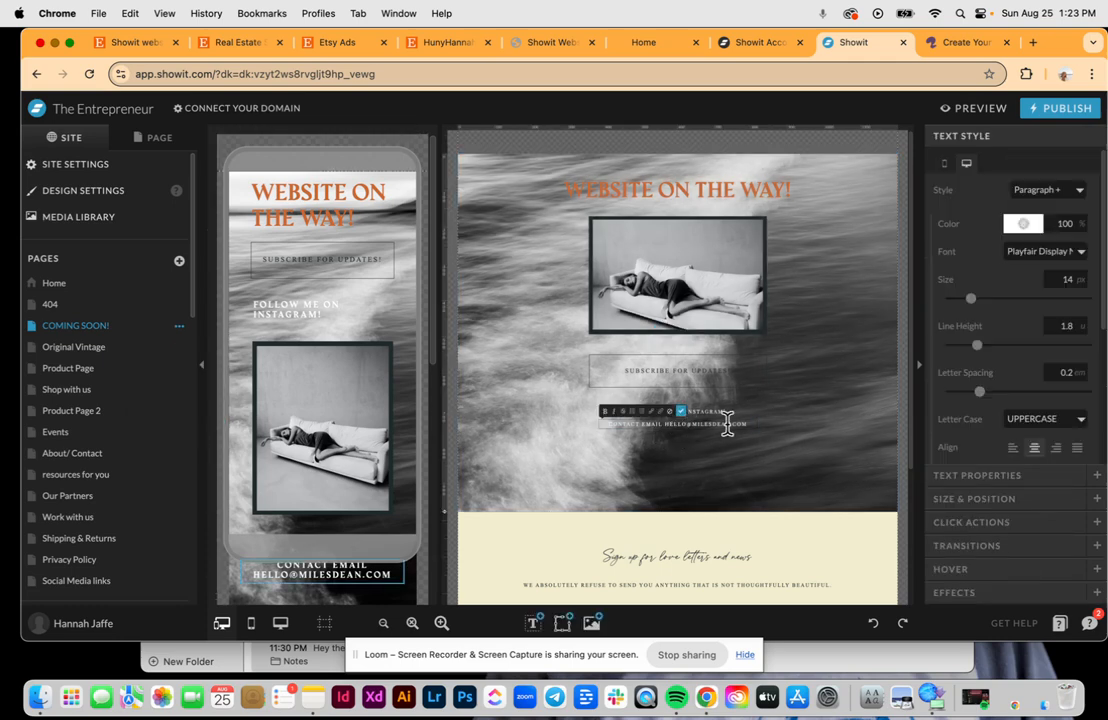
click(749, 426)
triple_click(748, 424)
click(751, 425)
key(BackSpace)
key(BackSpace)
key(BackSpace)
key(BackSpace)
text(hannahj.com)
click(681, 411)
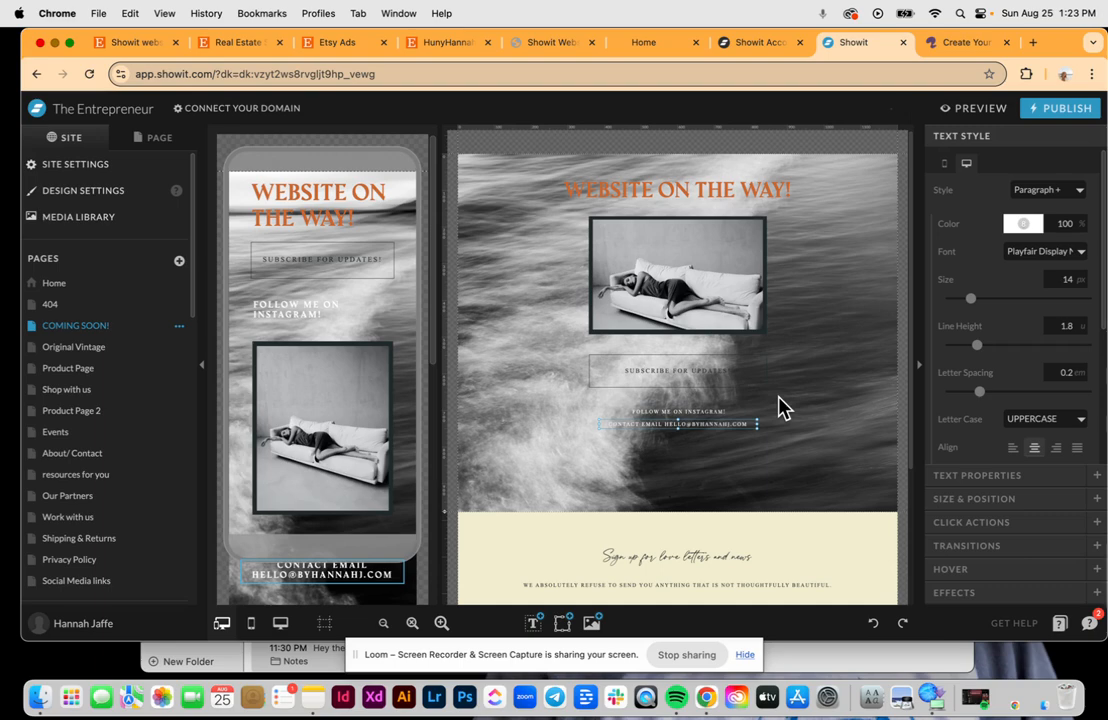
click(781, 407)
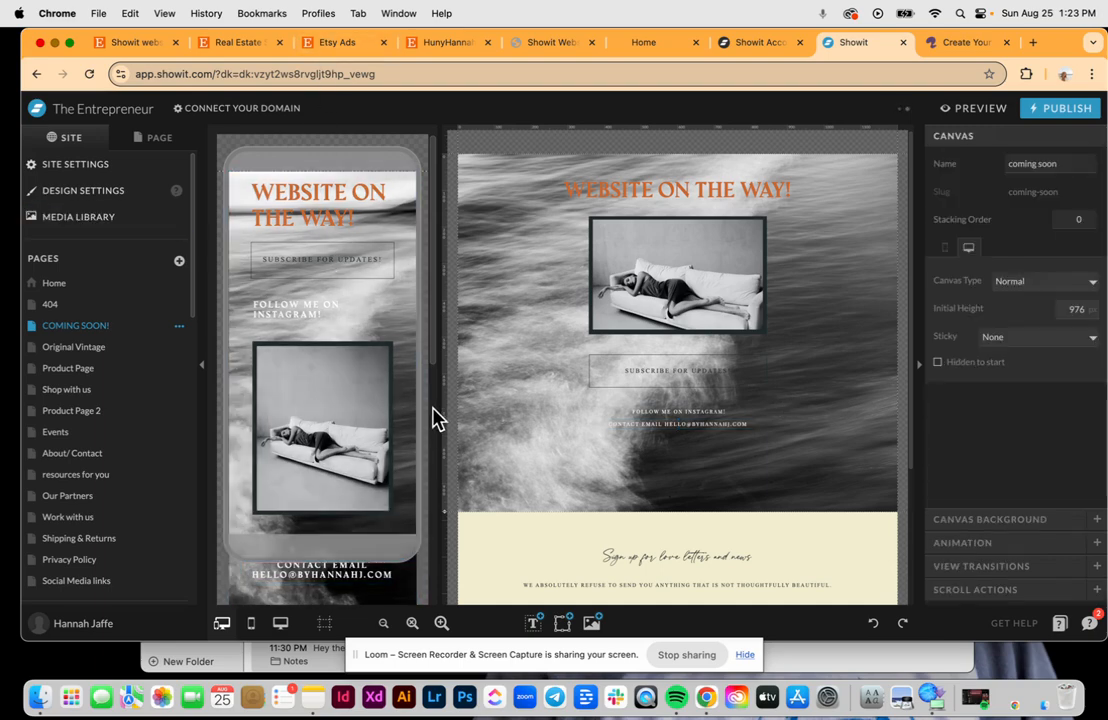
Look at the Original Vintage page, return to COMING SOON!, and publish the site to theentrepreneur.showit.site
click(119, 350)
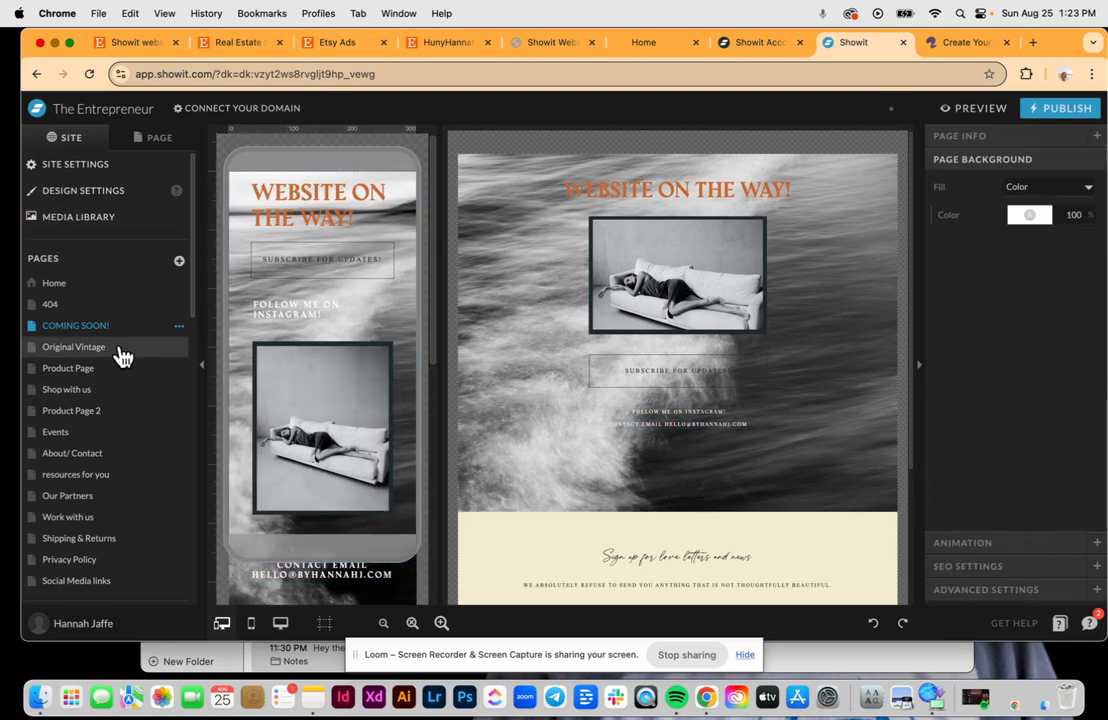
click(120, 350)
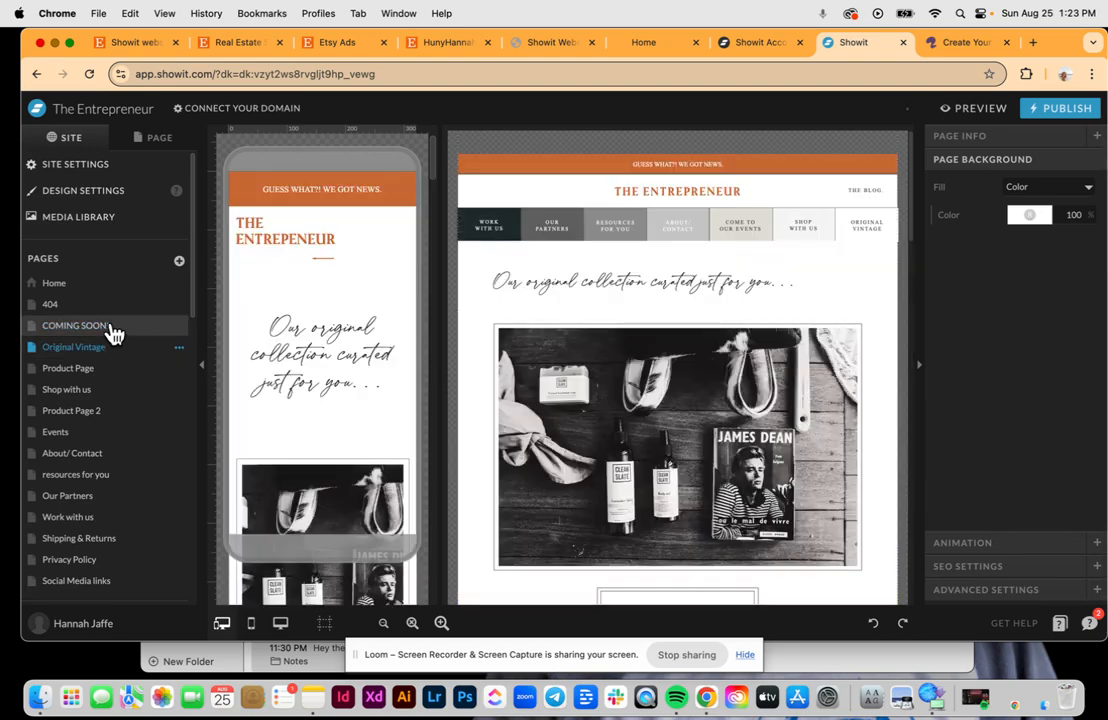
click(111, 327)
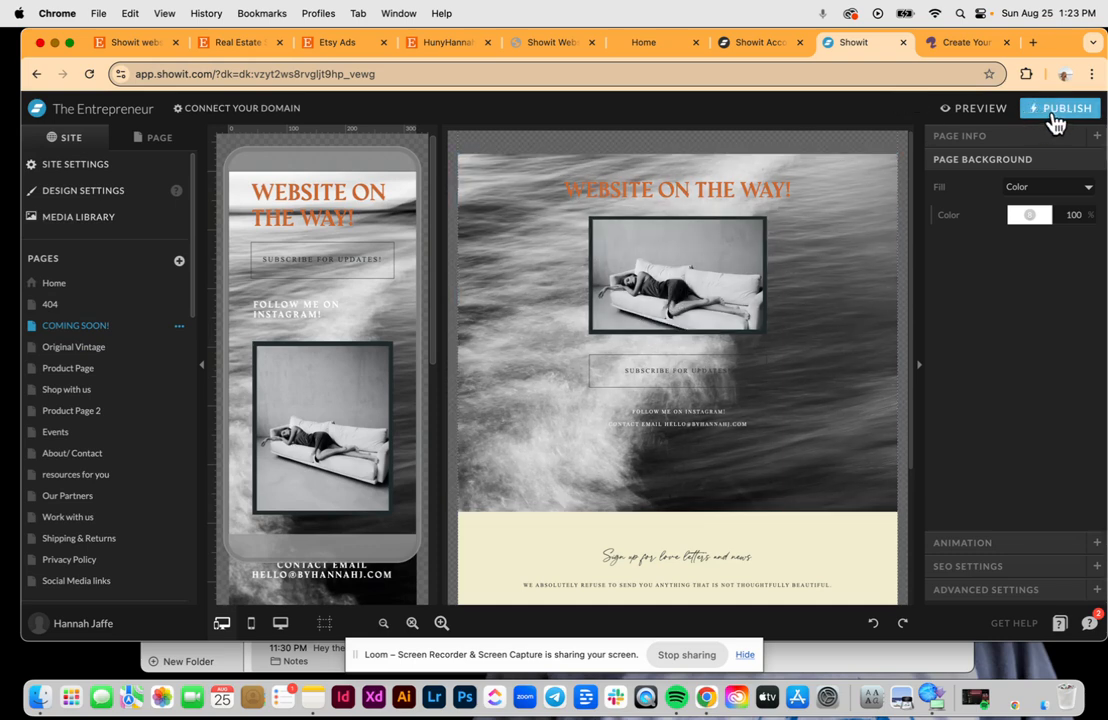
click(1057, 119)
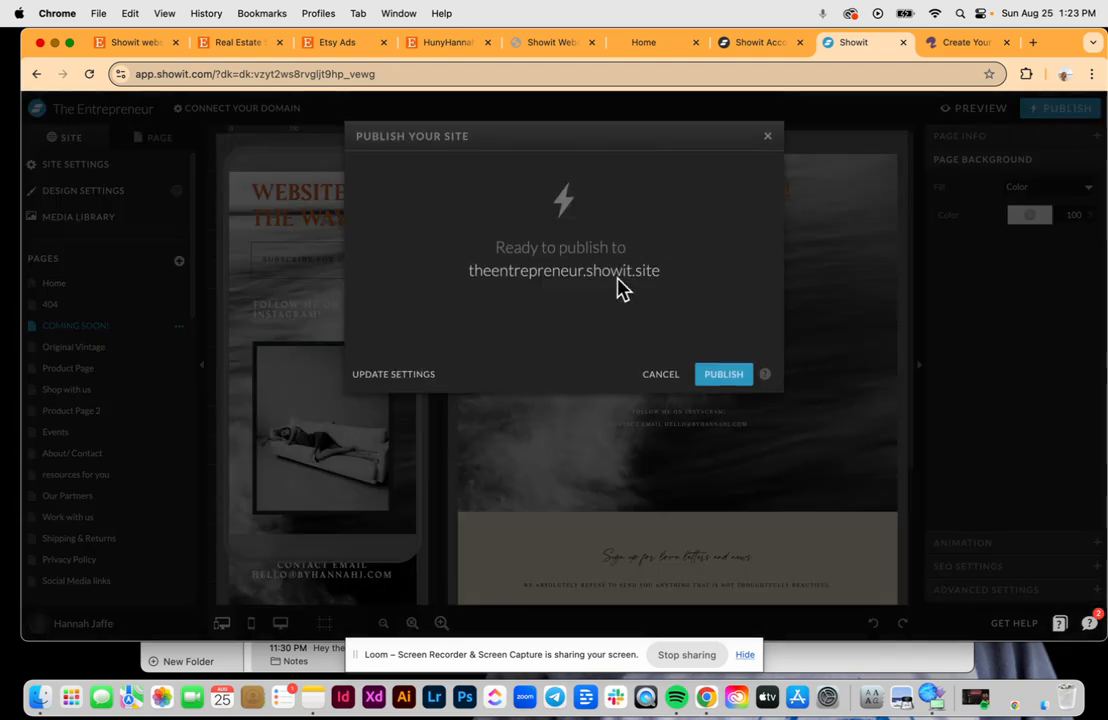
click(724, 376)
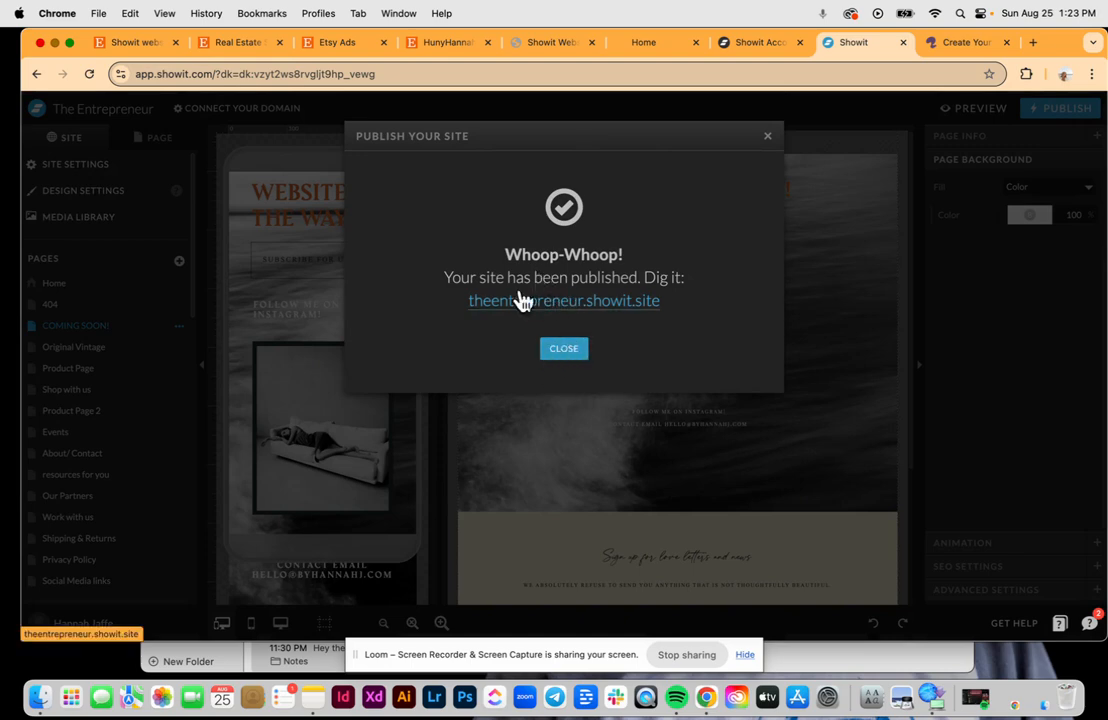
click(564, 356)
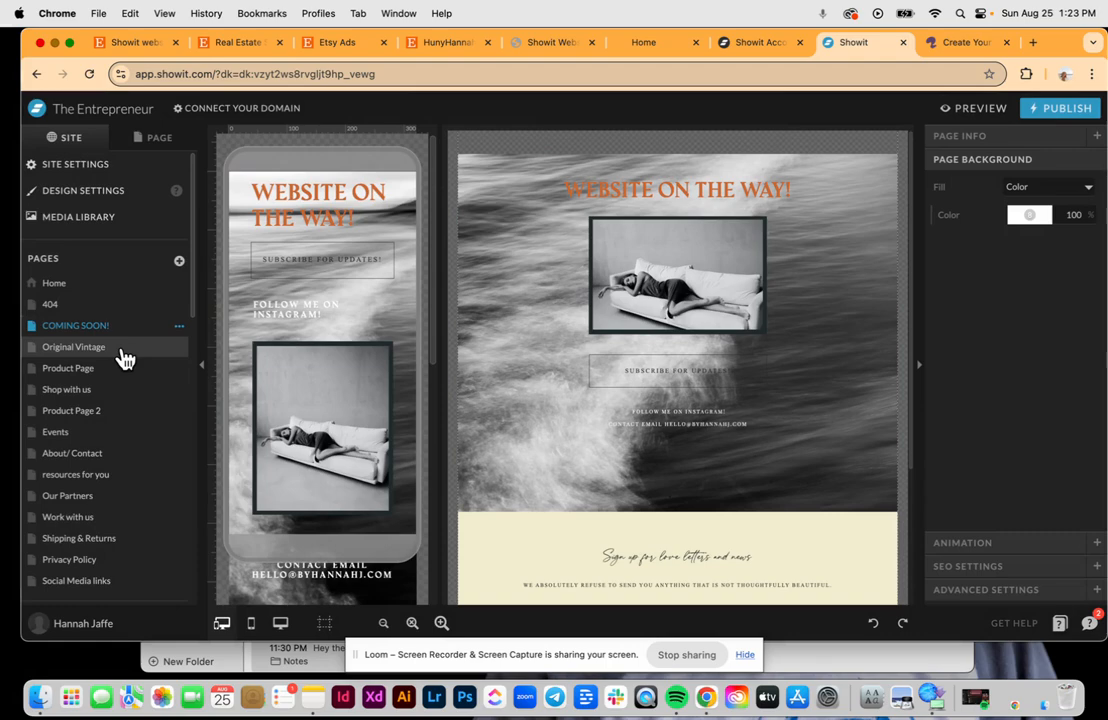
Open the Original Vintage, Product Page and Product Page 2 pages in turn to view their layouts
click(124, 356)
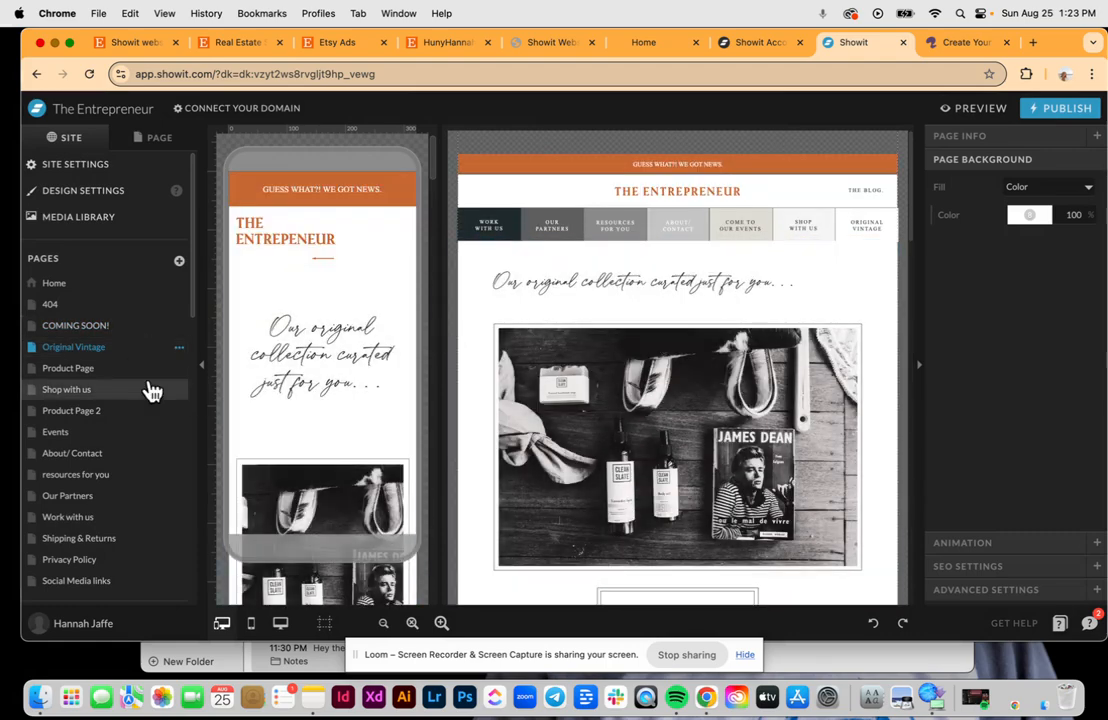
click(125, 372)
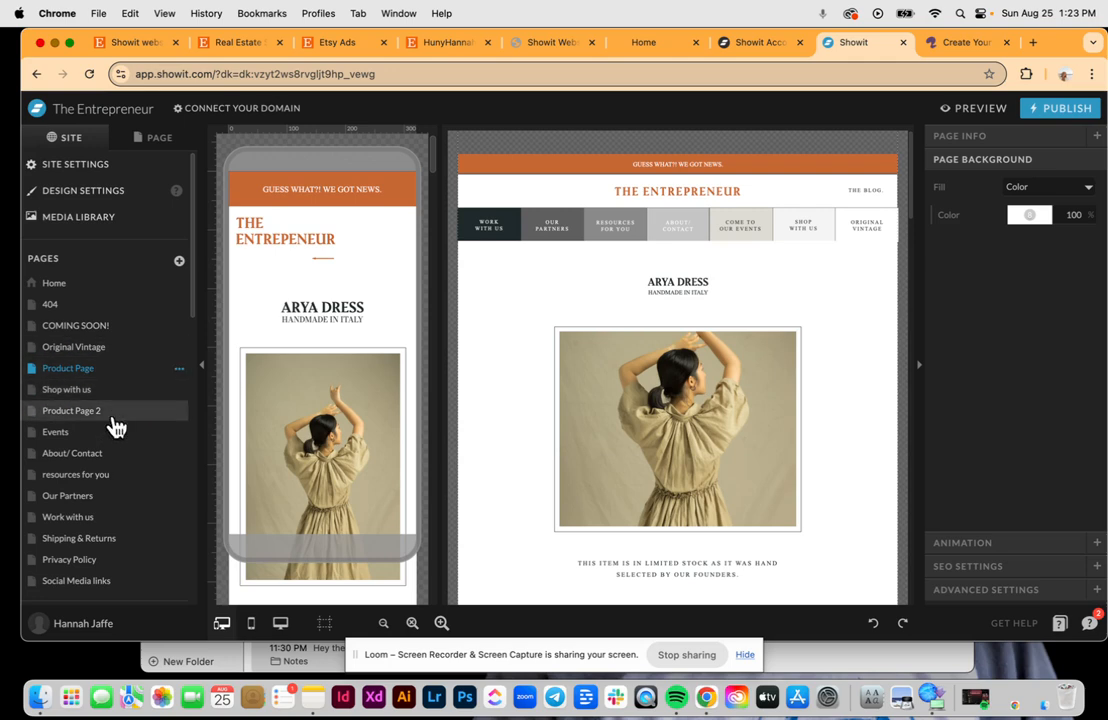
click(116, 420)
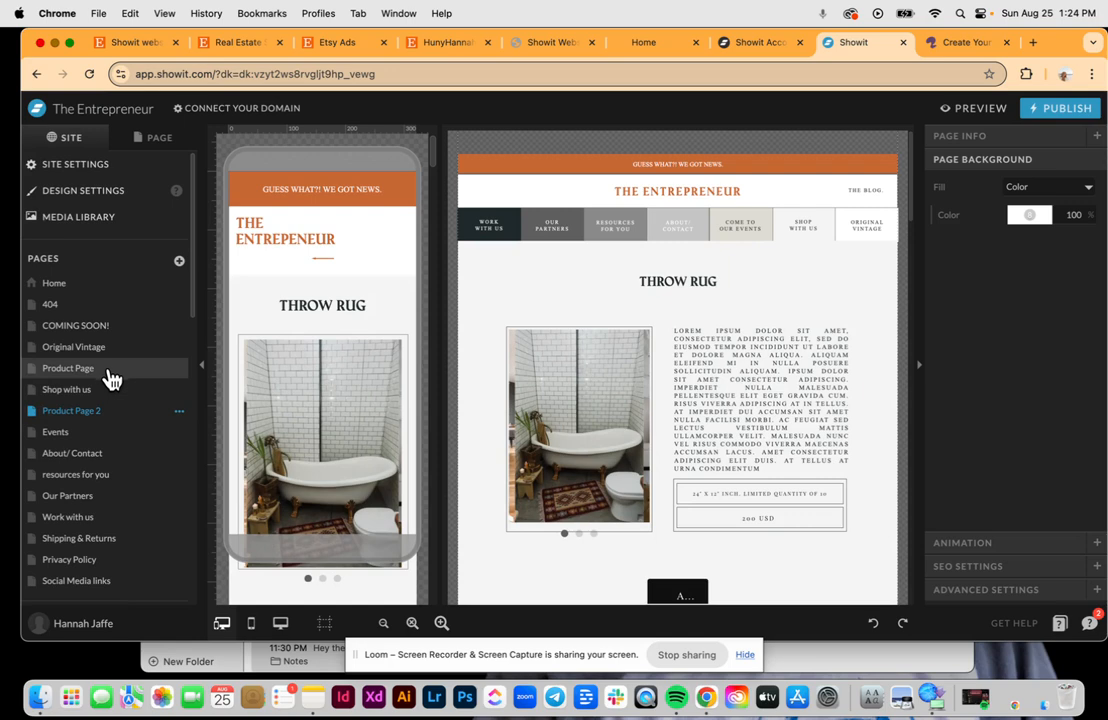
Examine the desktop layout of Product Page, covering the product image, Add to cart buttons, description and price
click(110, 370)
scroll(640, 450, down, 5)
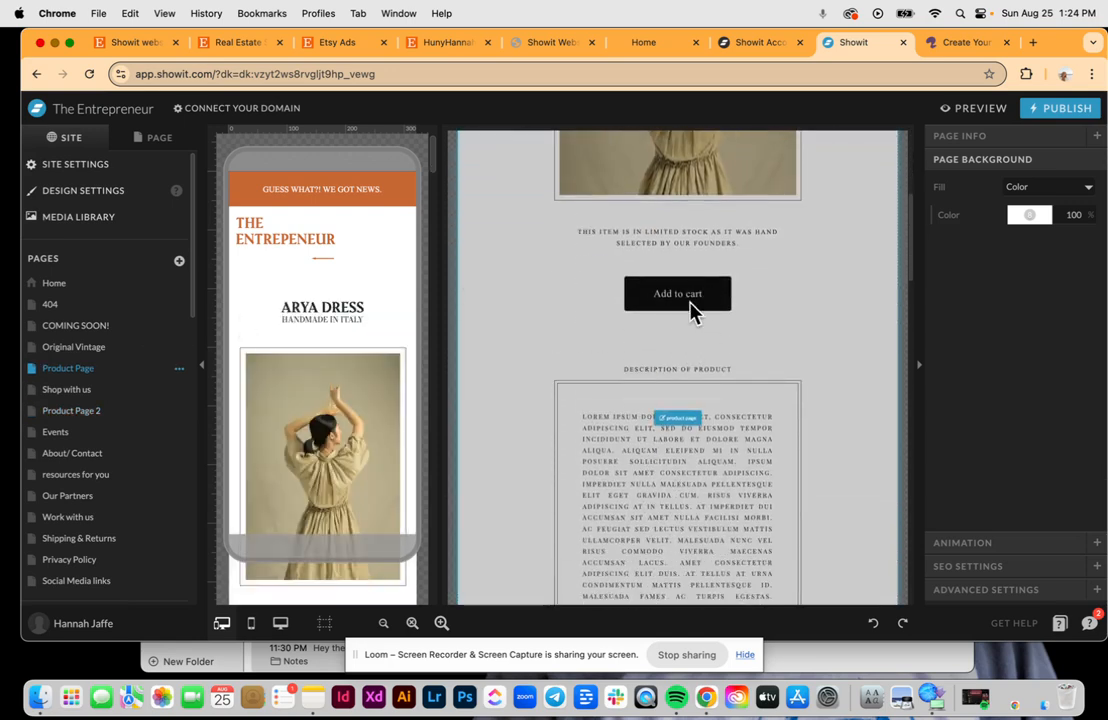
scroll(720, 470, down, 8)
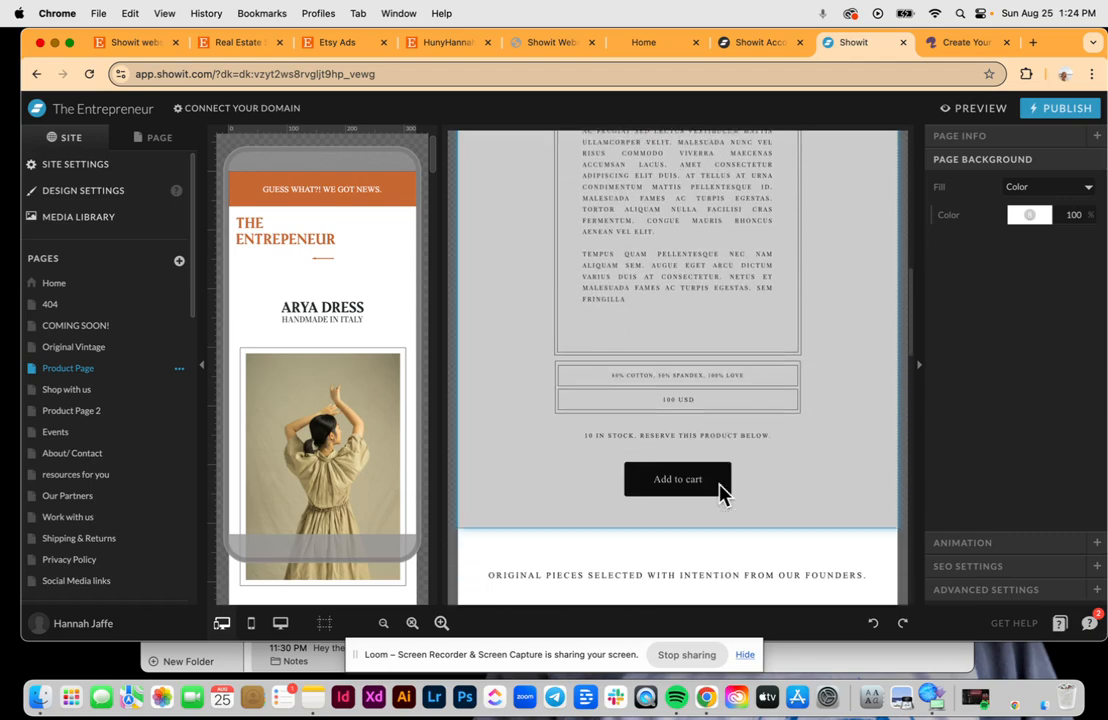
scroll(700, 420, down, 3)
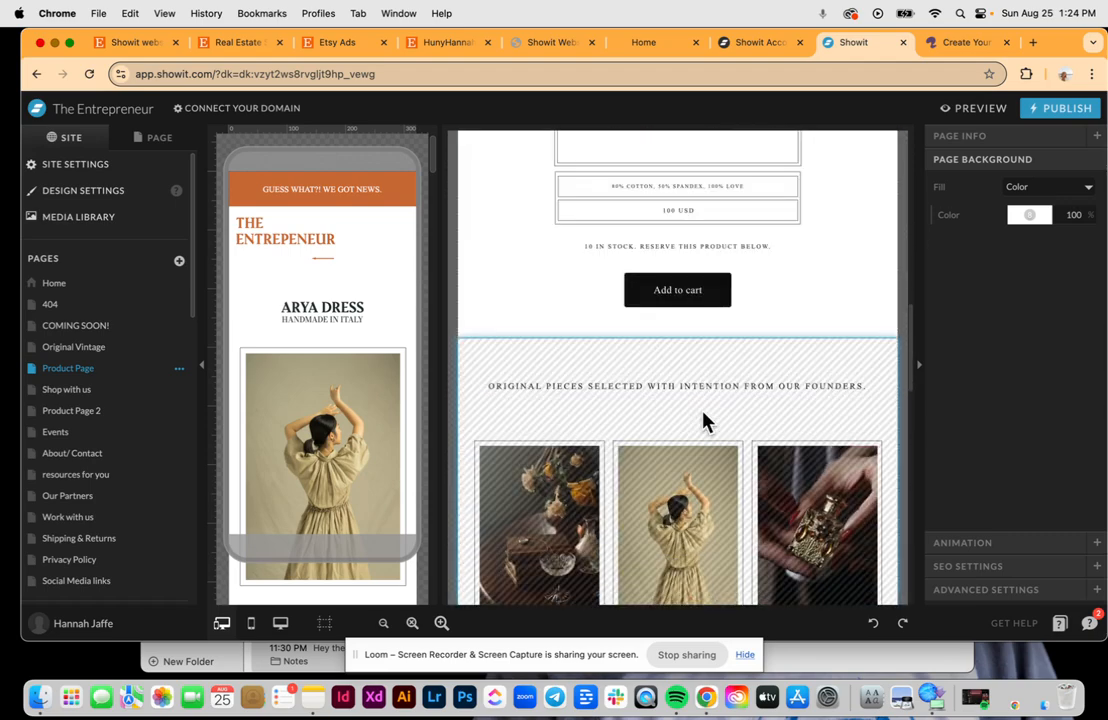
scroll(704, 420, up, 10)
scroll(704, 420, up, 3)
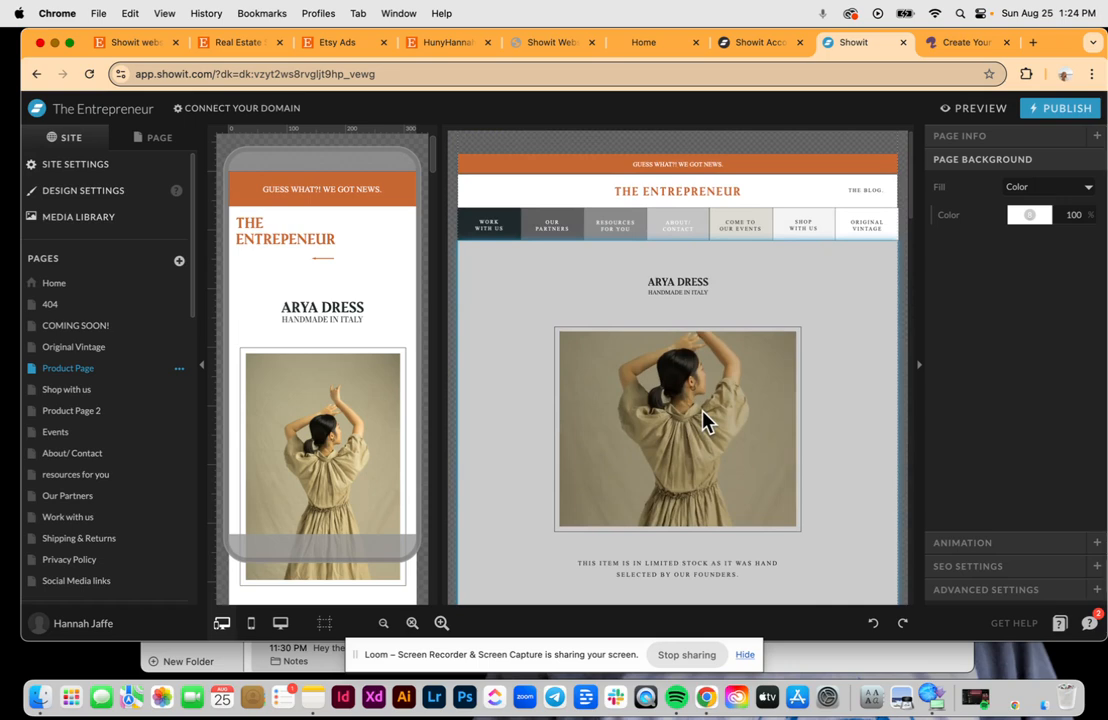
scroll(704, 420, down, 6)
scroll(637, 472, down, 3)
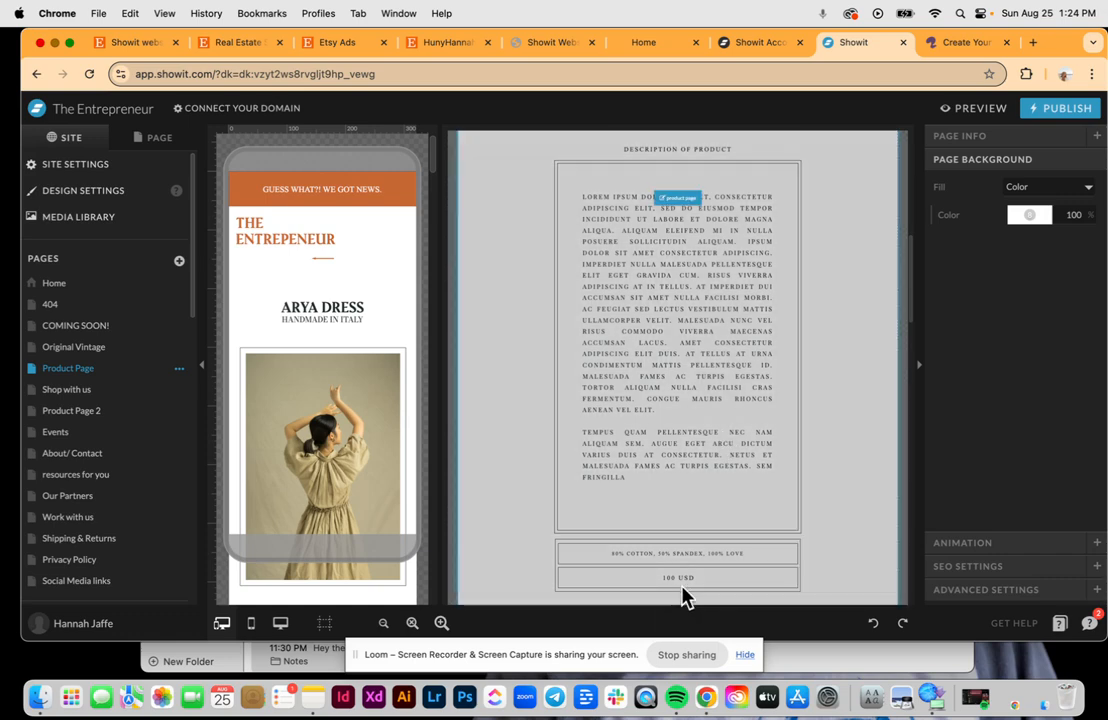
Select the first paragraph of the product description and the fabric composition text inside their text boxes
click(692, 300)
click(680, 250)
double_click(665, 322)
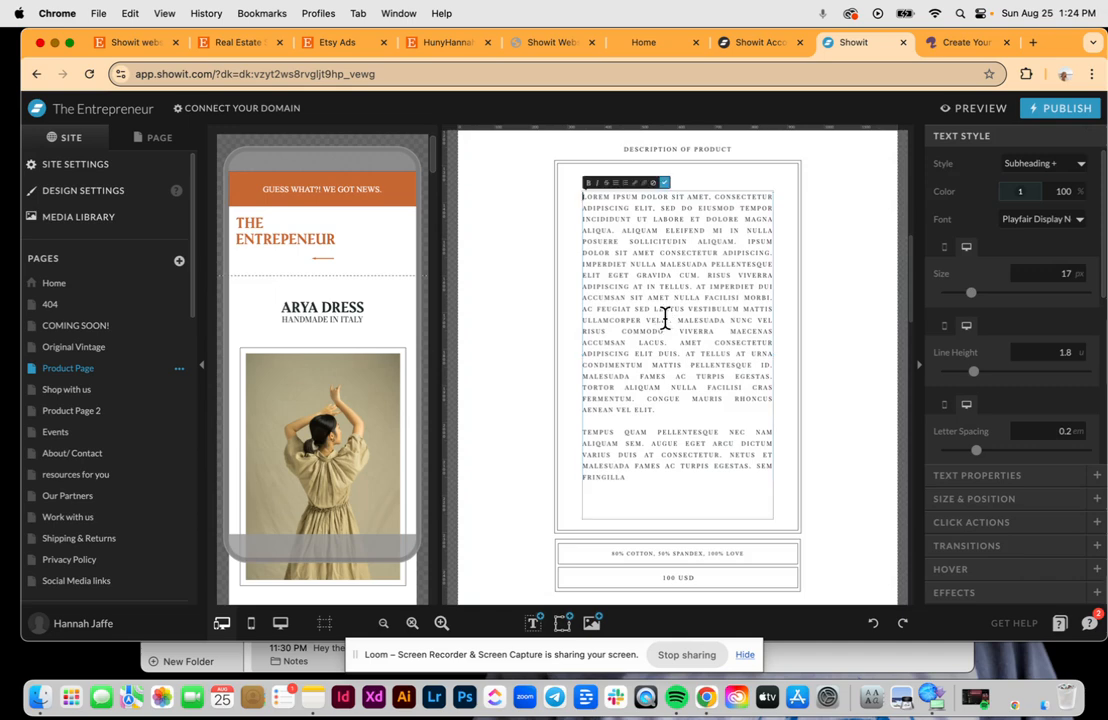
triple_click(665, 318)
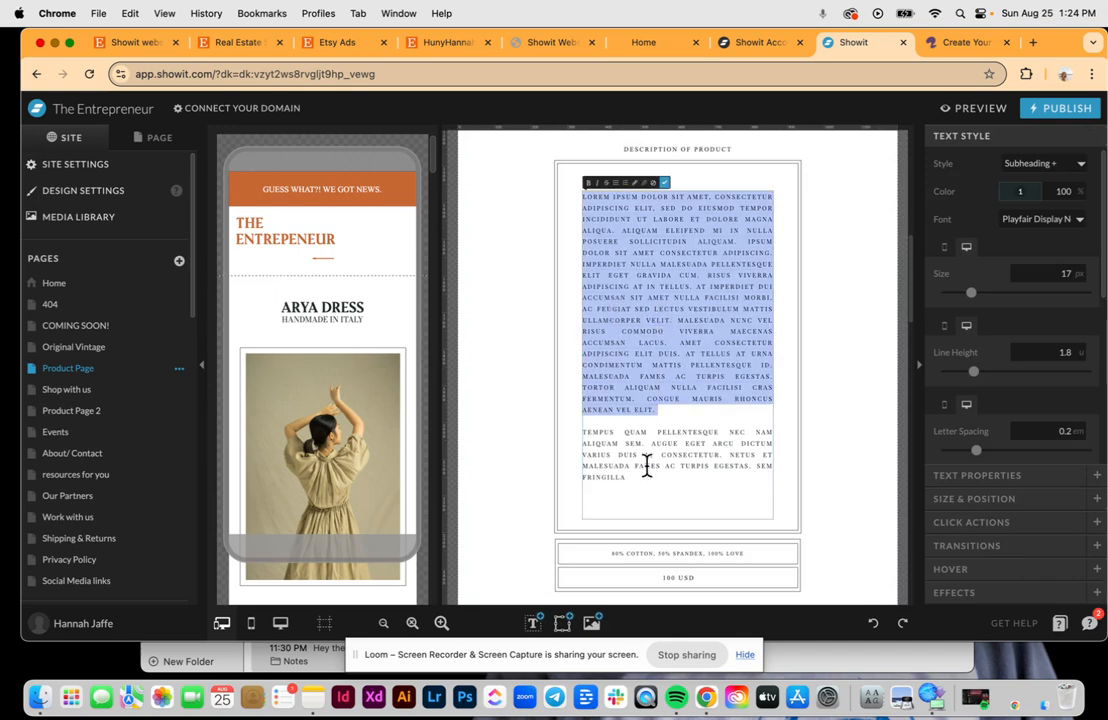
click(660, 555)
click(659, 556)
double_click(659, 556)
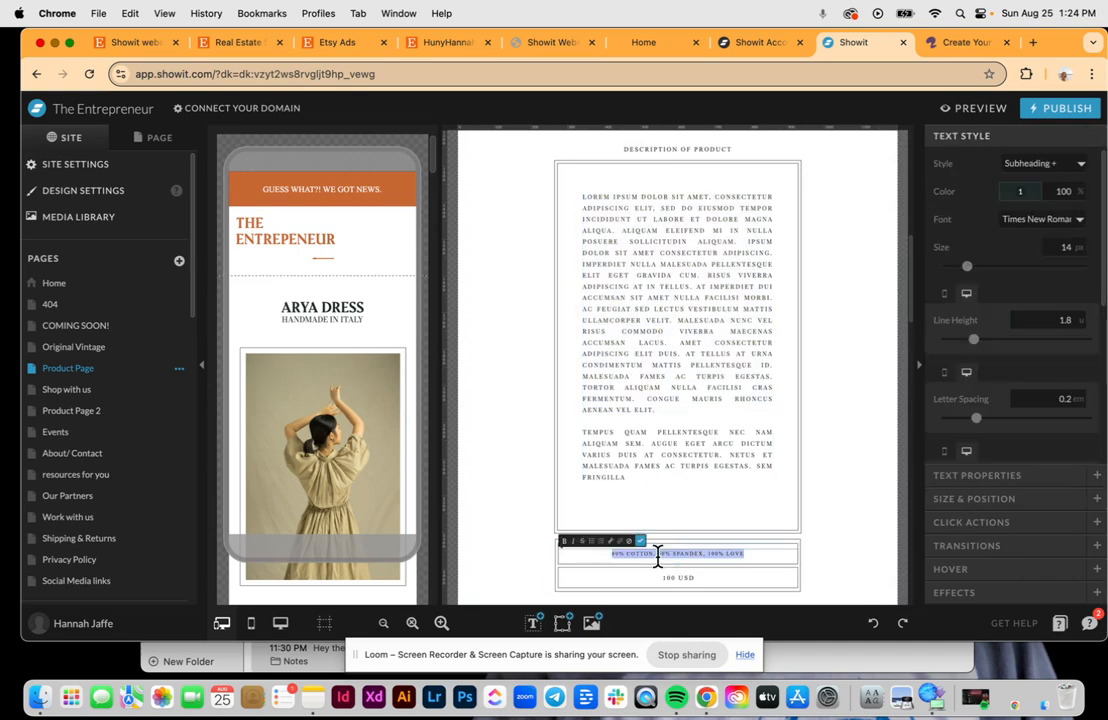
Select the inner frame around the product description, and then both nested frames together
click(705, 426)
click(563, 500)
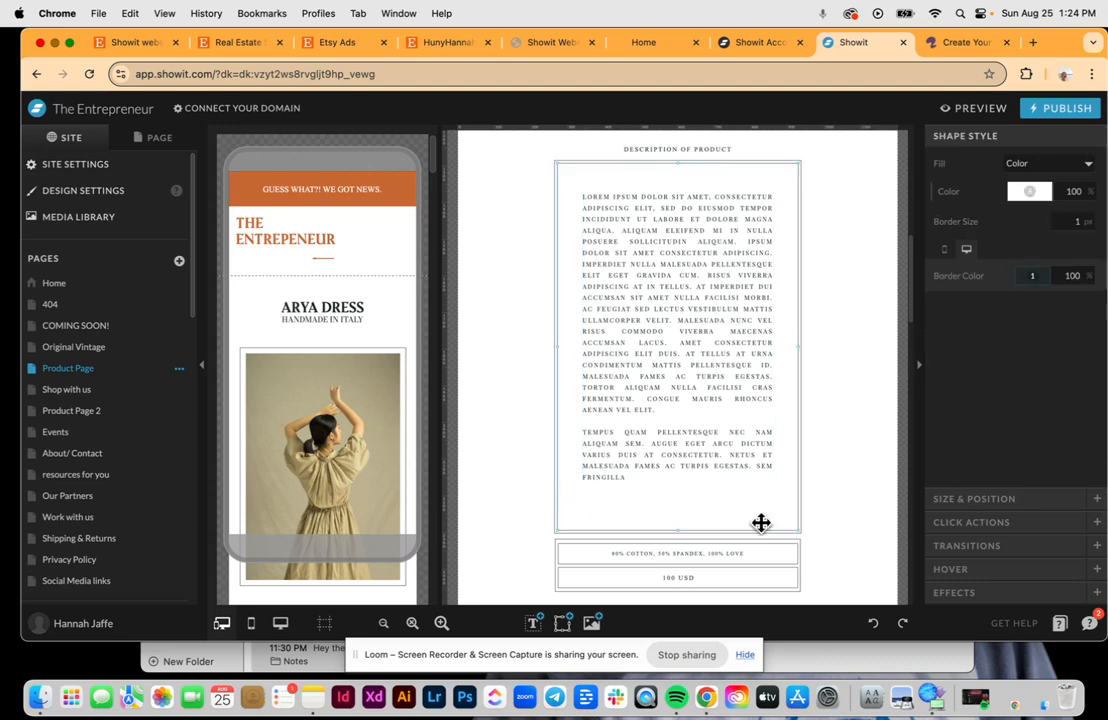
click(810, 530)
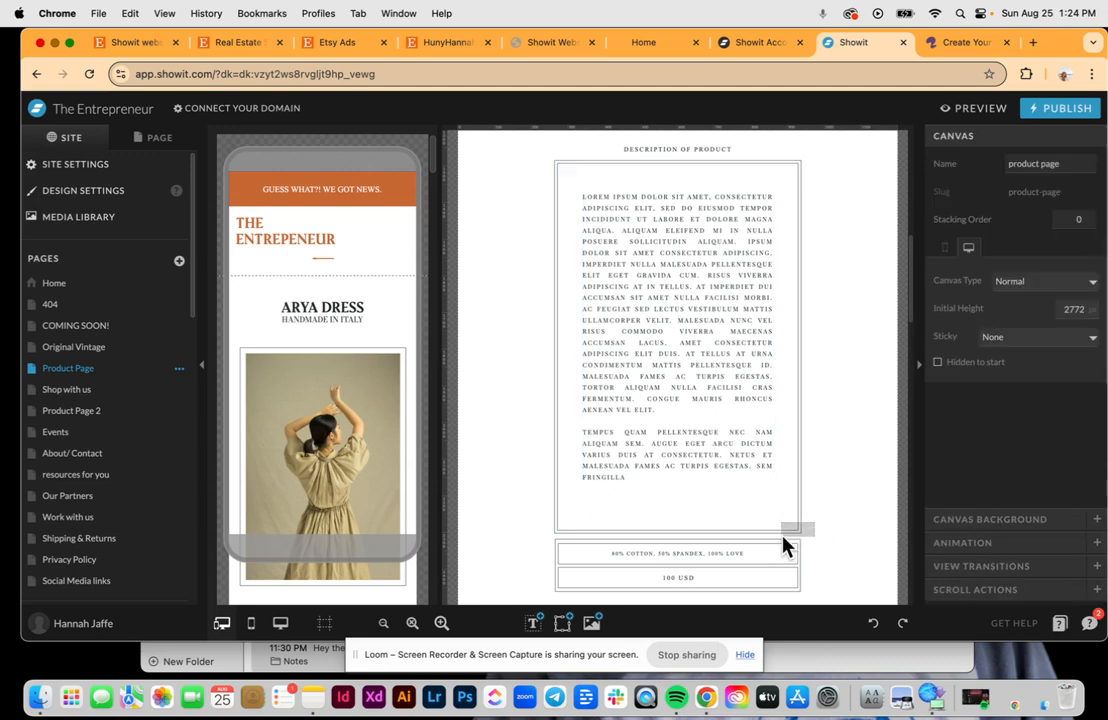
drag(785, 545, 770, 533)
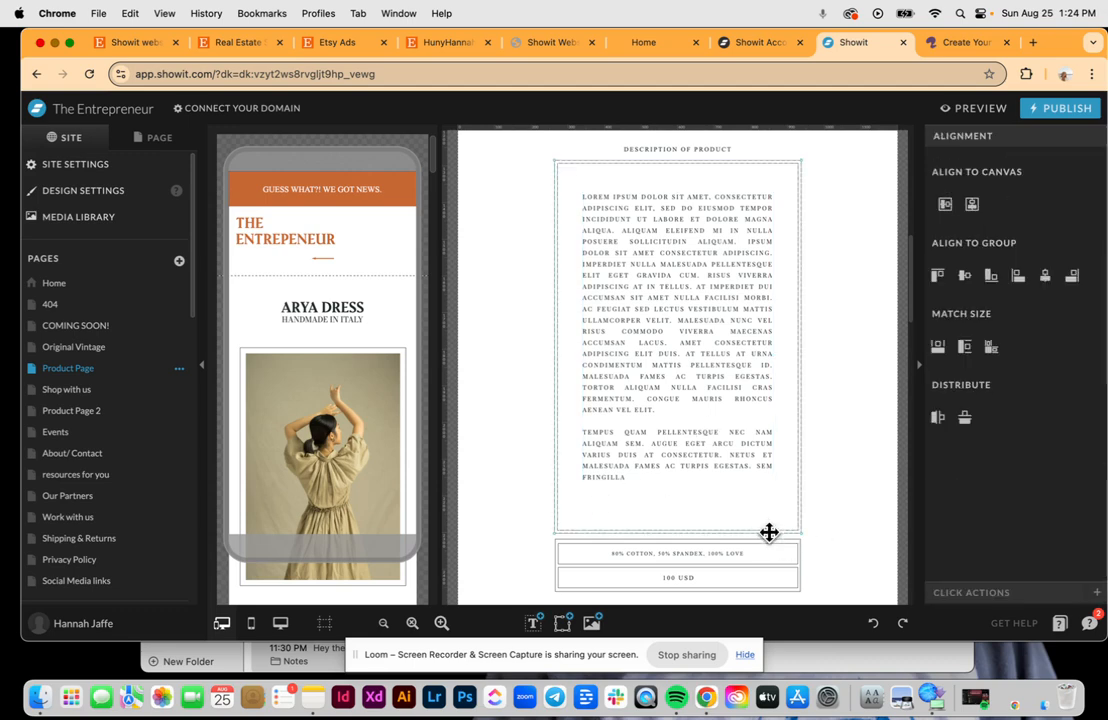
click(853, 425)
Shorten the frames around the product description to about 908 px high for the inner and 924 px for the outer
click(687, 510)
click(683, 532)
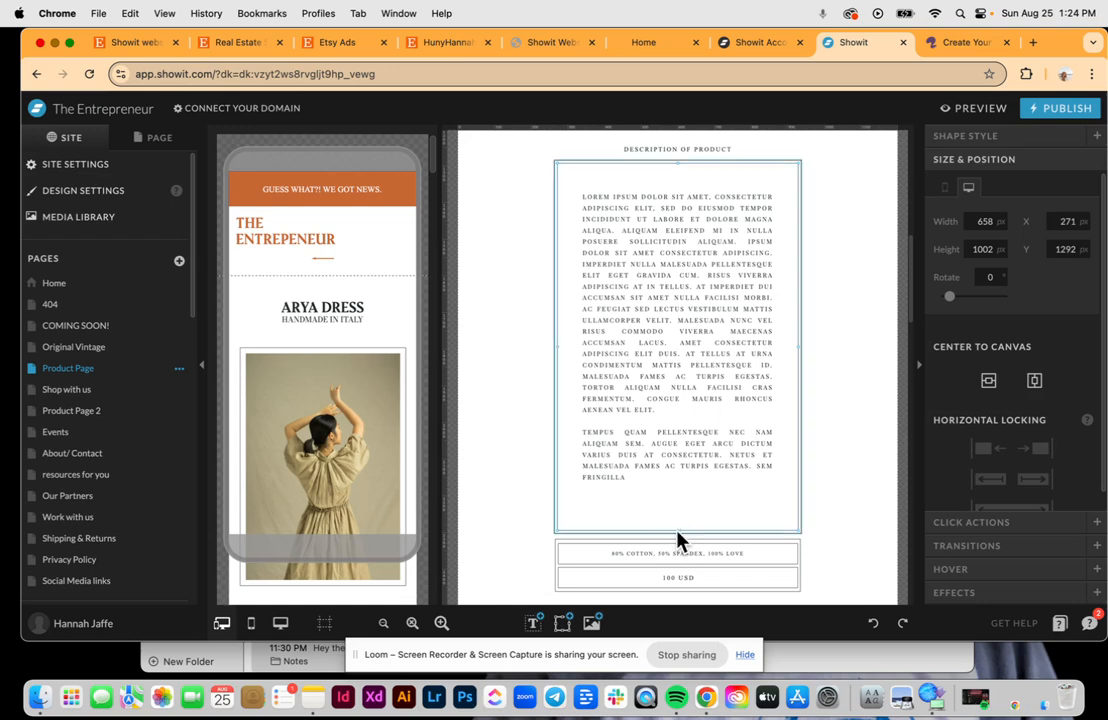
drag(678, 531, 678, 497)
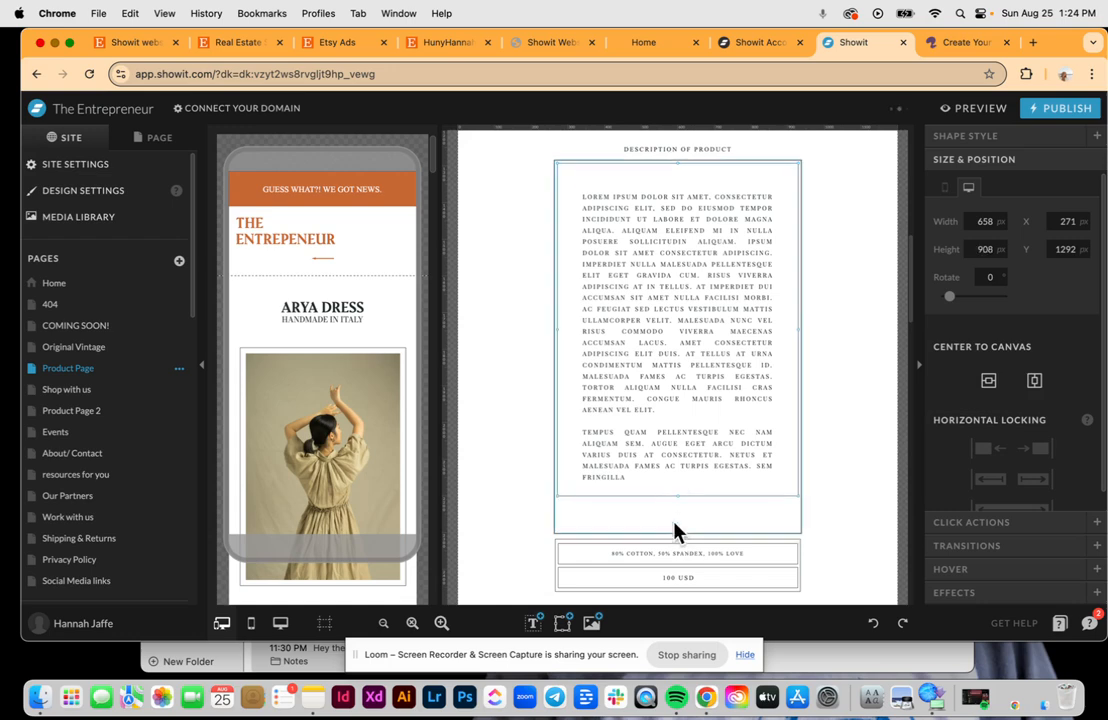
click(673, 527)
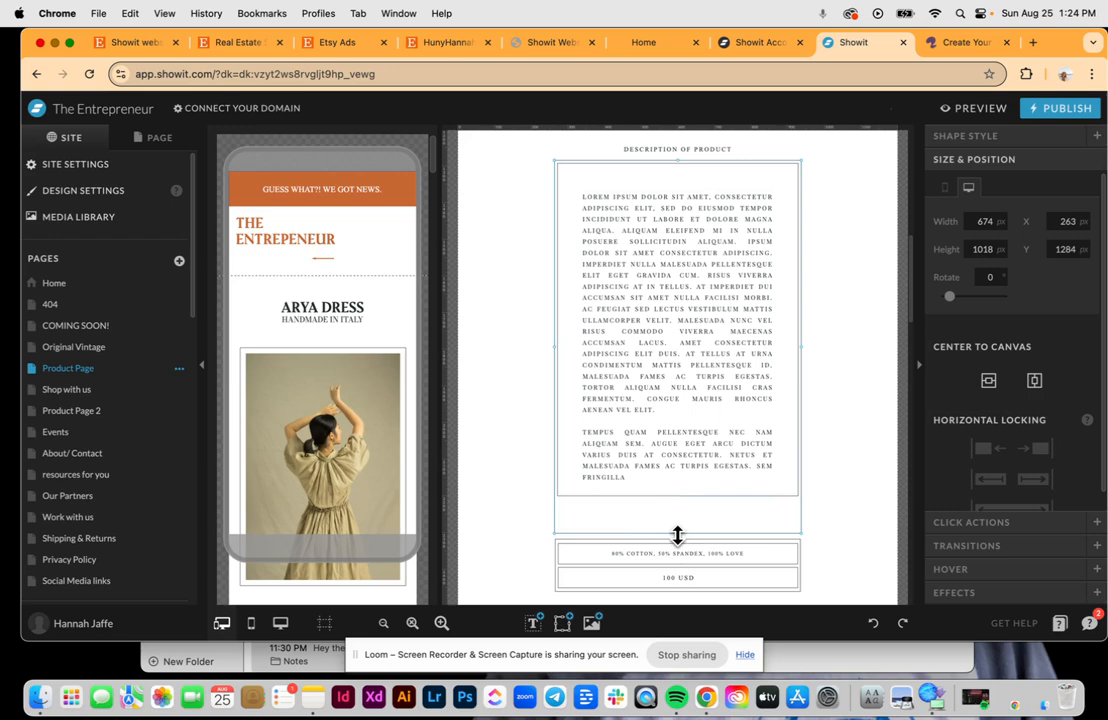
drag(675, 533, 677, 501)
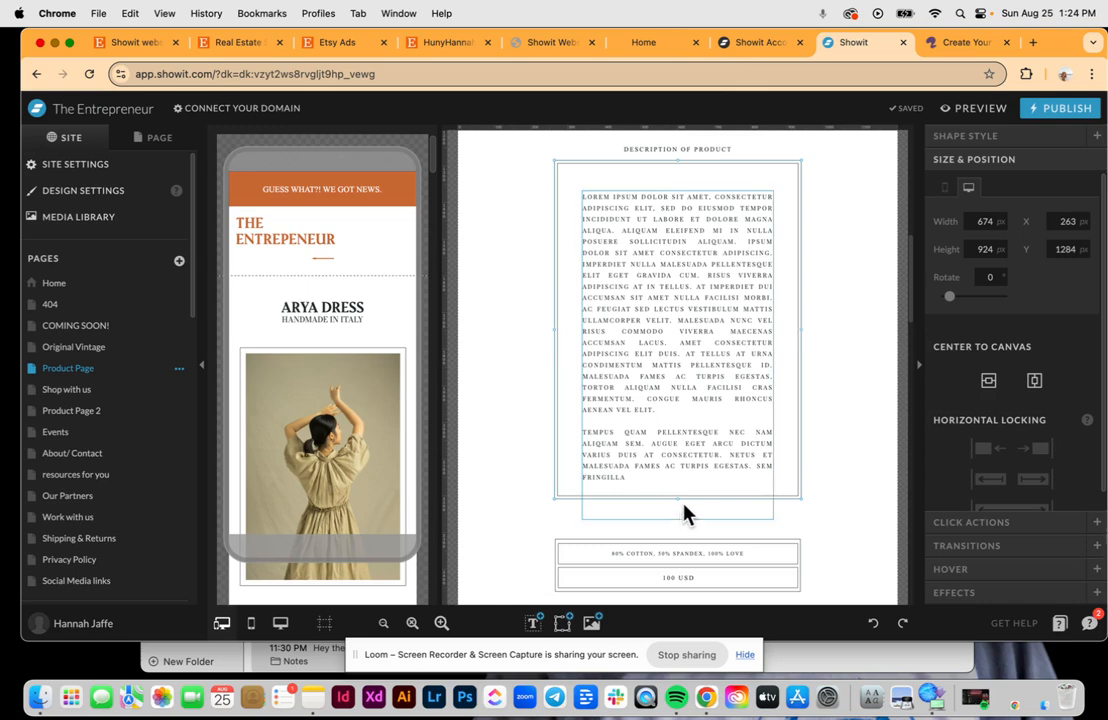
click(717, 378)
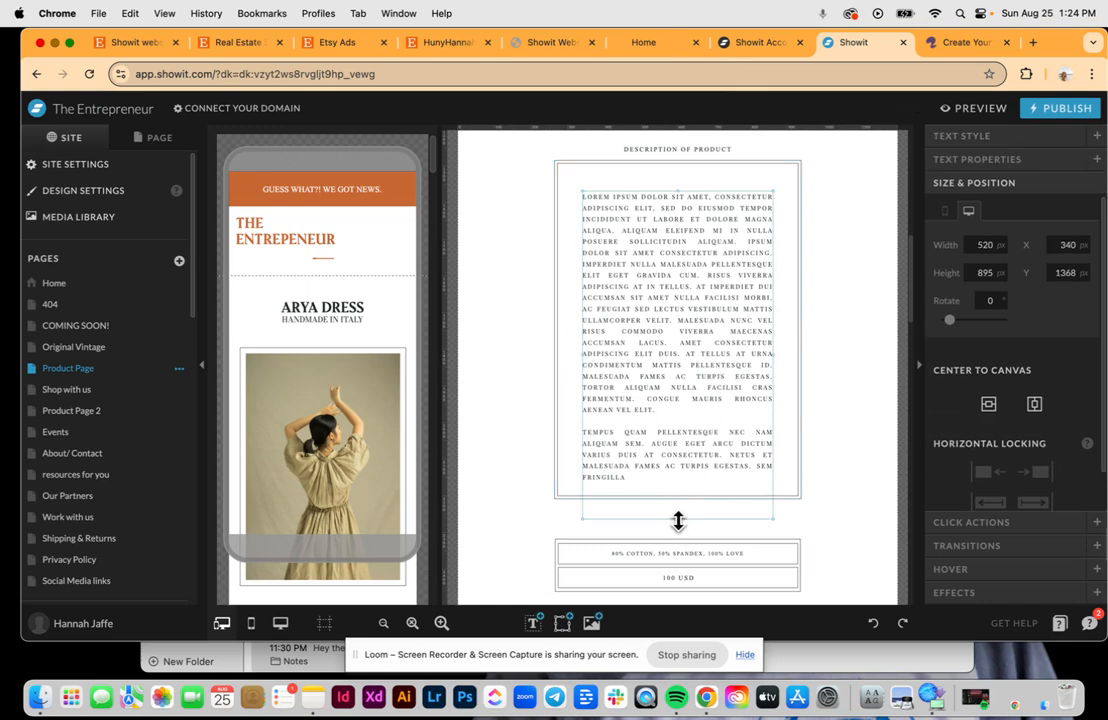
click(806, 453)
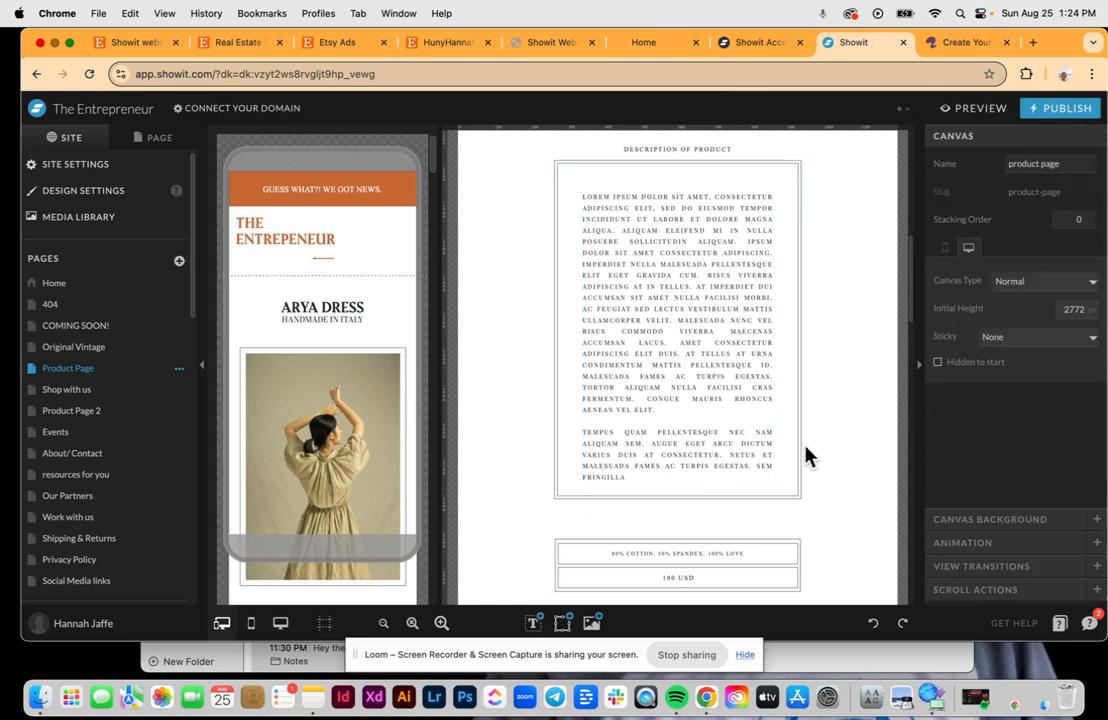
Undo the height changes to both frames around the product description
click(872, 624)
click(872, 624)
click(872, 624)
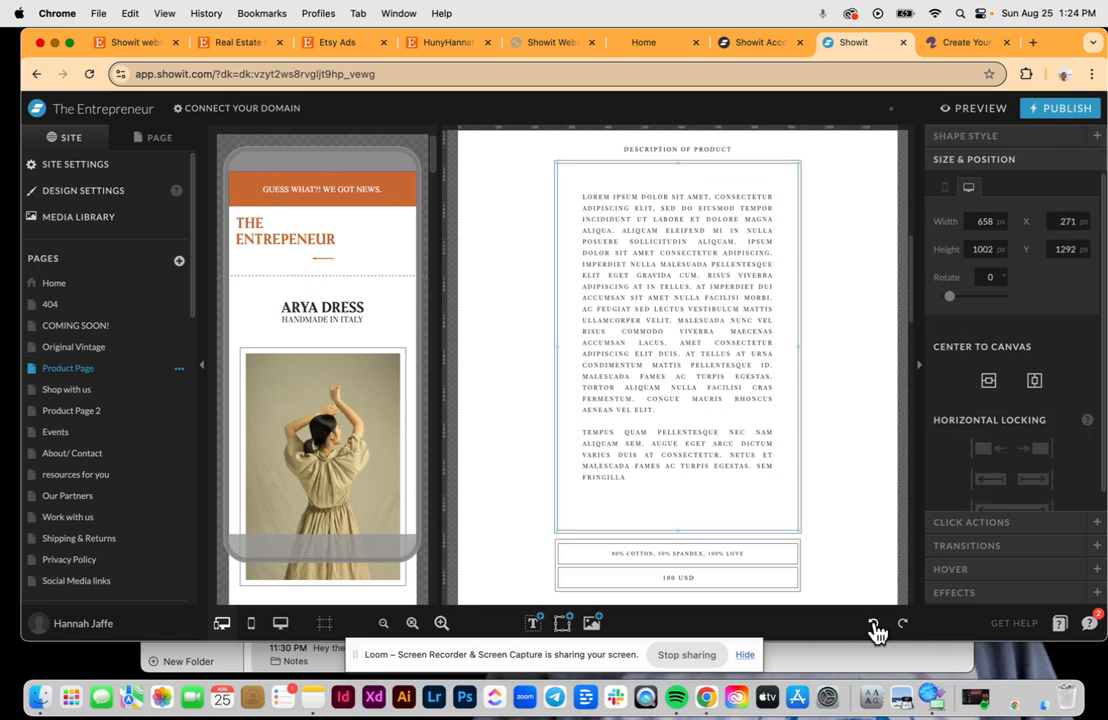
click(849, 511)
Select the fabric composition and price texts, and review Product Page from its header to the related pieces section
click(712, 554)
click(710, 553)
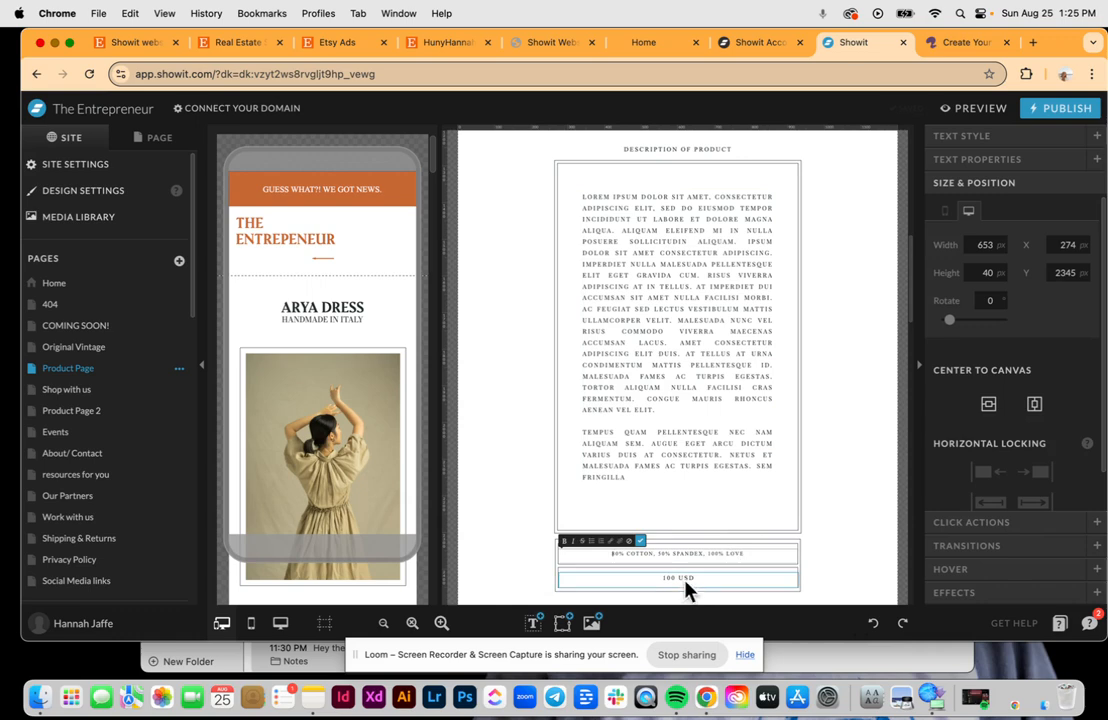
click(684, 583)
click(870, 539)
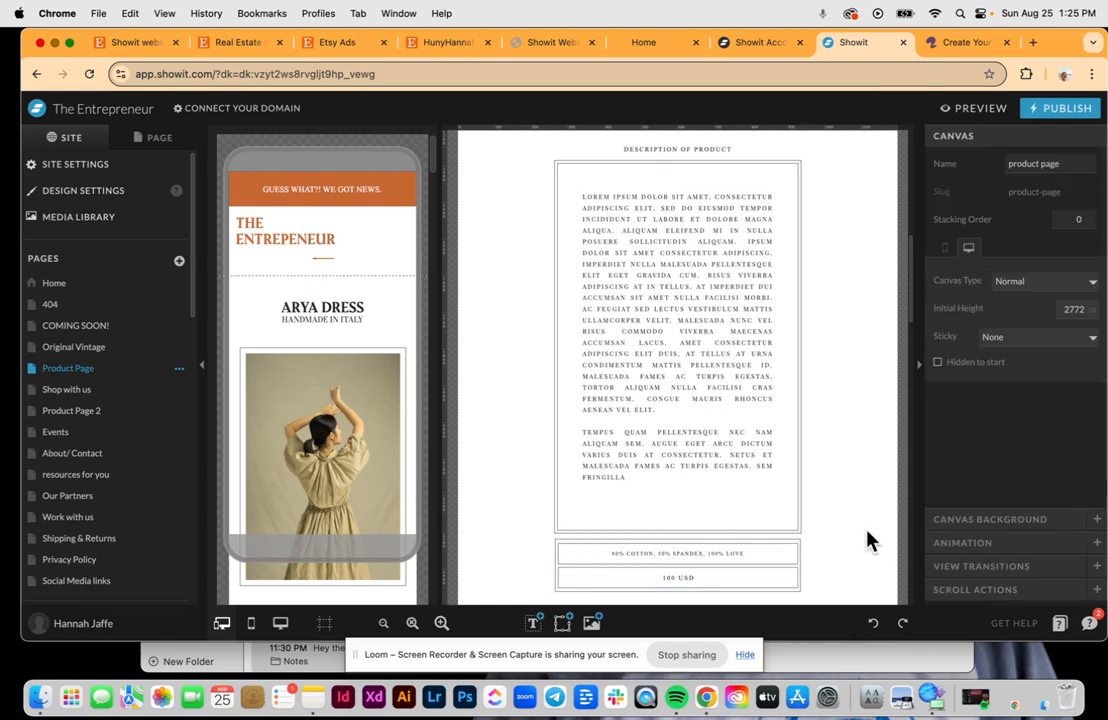
scroll(867, 541, up, 10)
scroll(867, 541, up, 1)
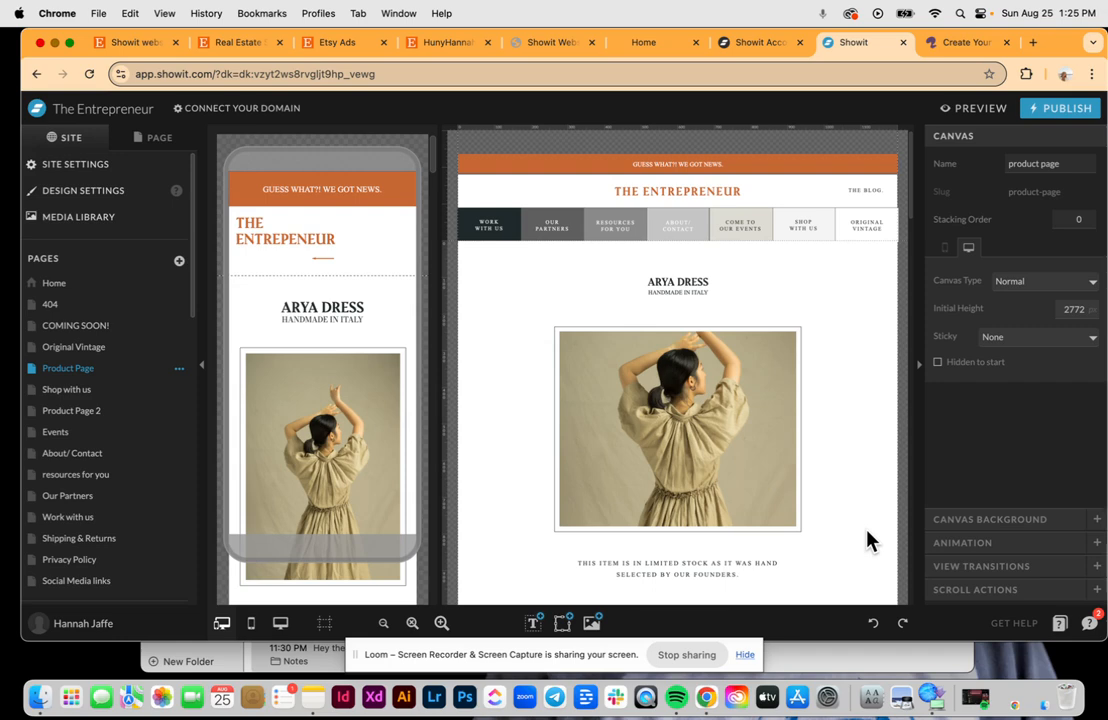
scroll(867, 541, down, 10)
scroll(867, 541, down, 15)
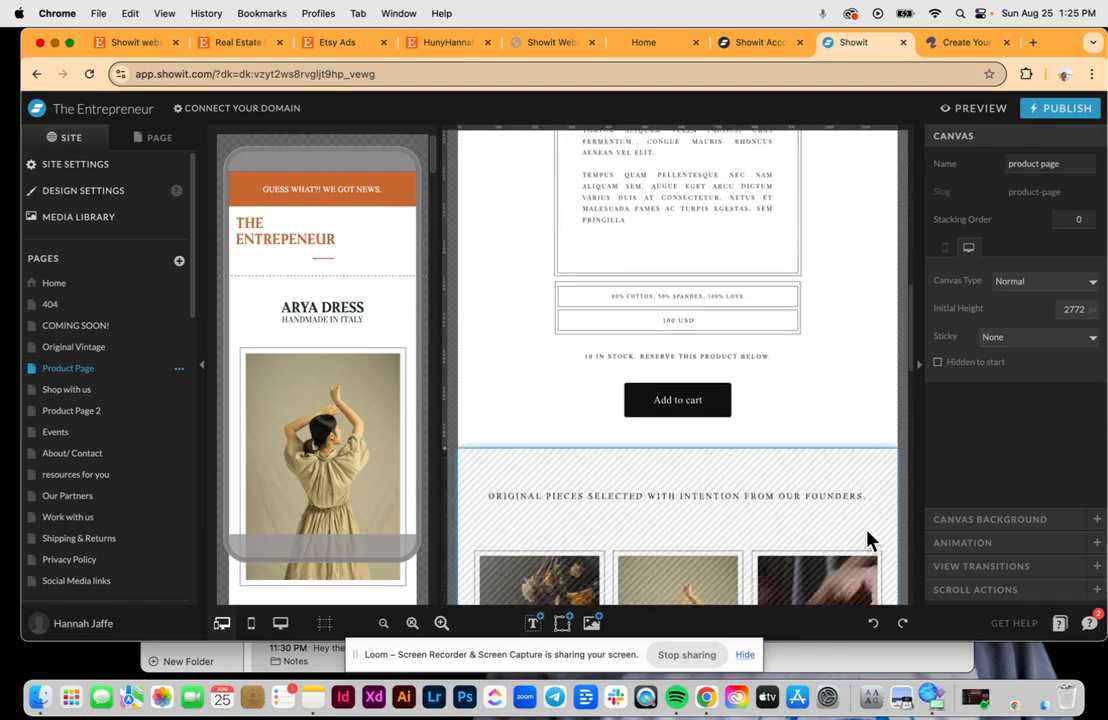
Select the Add to cart embed beneath the limited stock text on Product Page
scroll(867, 541, up, 20)
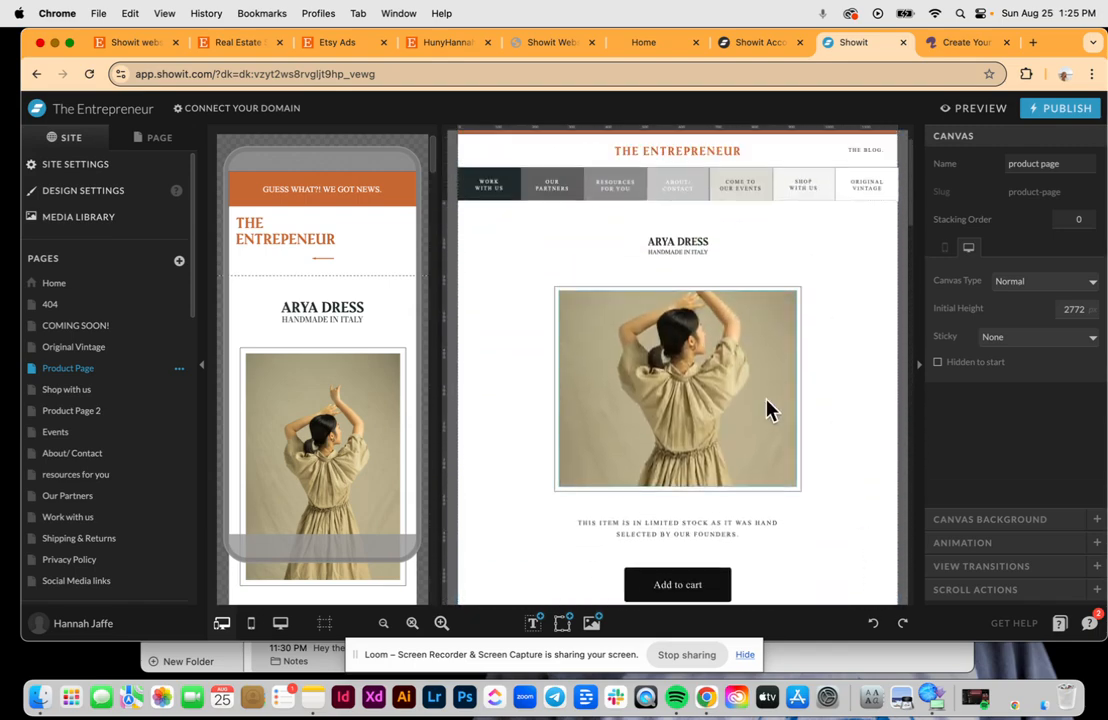
scroll(755, 375, down, 3)
click(680, 400)
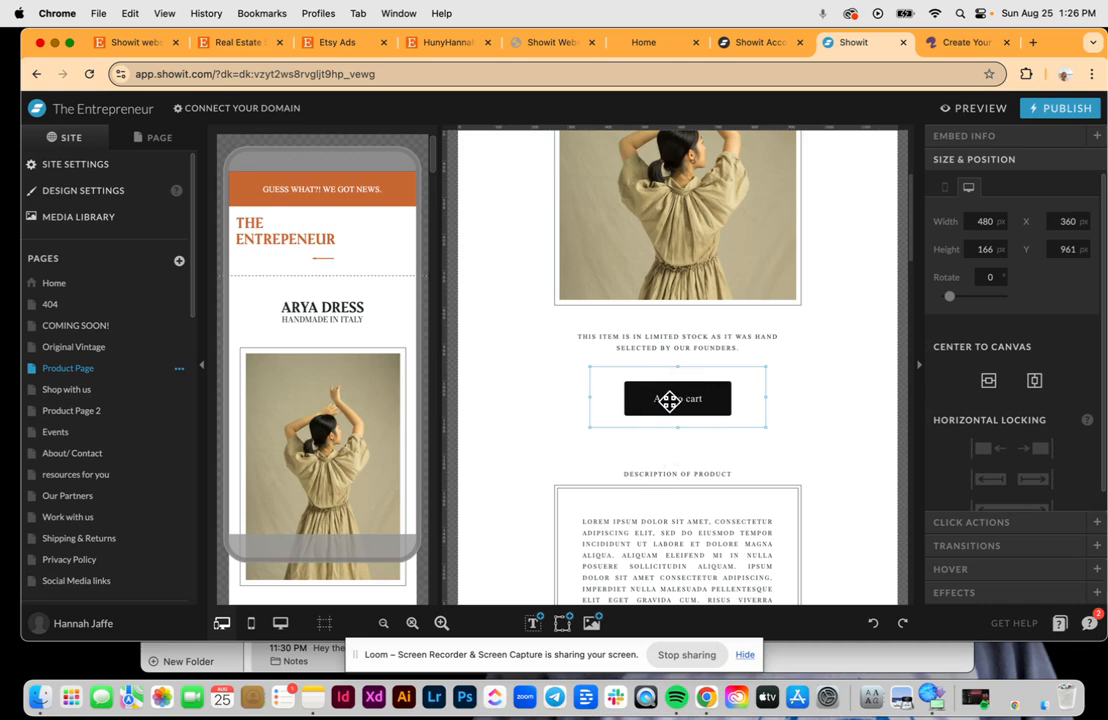
Open the Original-pieces site canvas for editing from the related products section of Product Page
scroll(720, 400, down, 10)
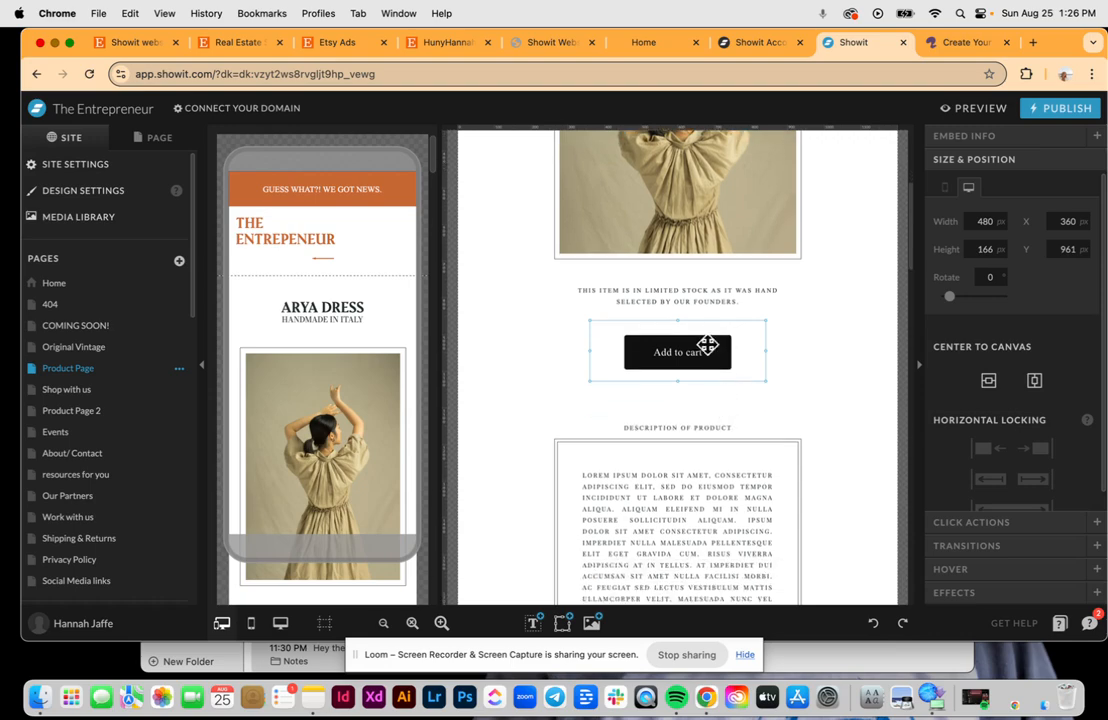
scroll(697, 360, down, 10)
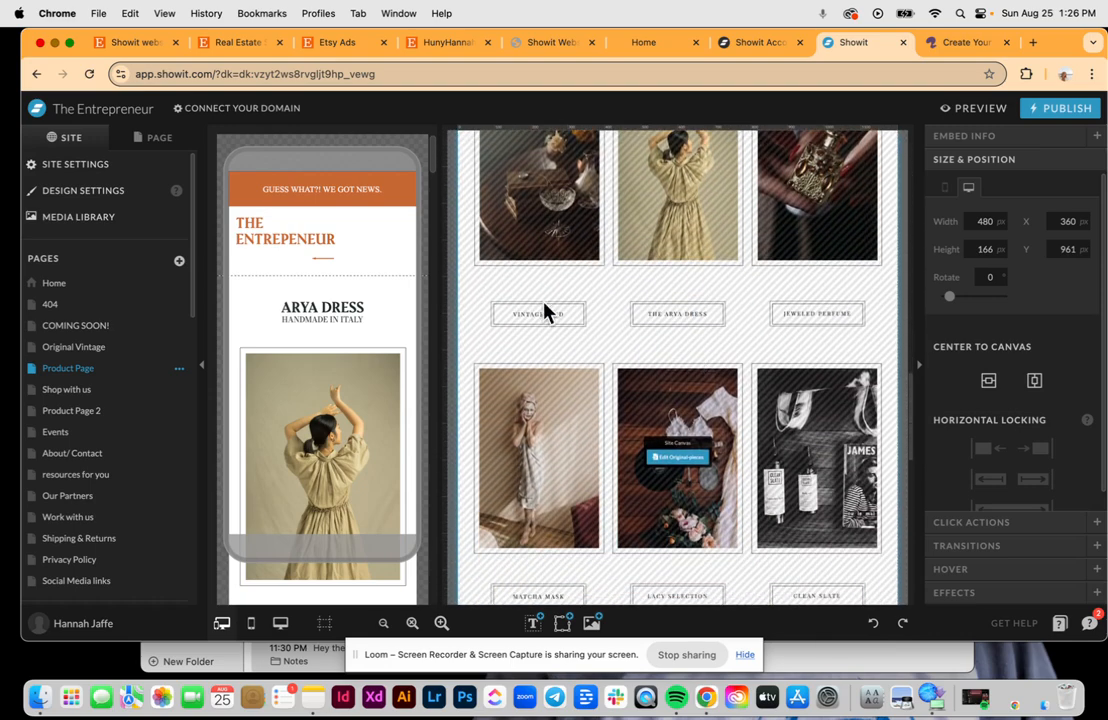
click(596, 380)
click(676, 457)
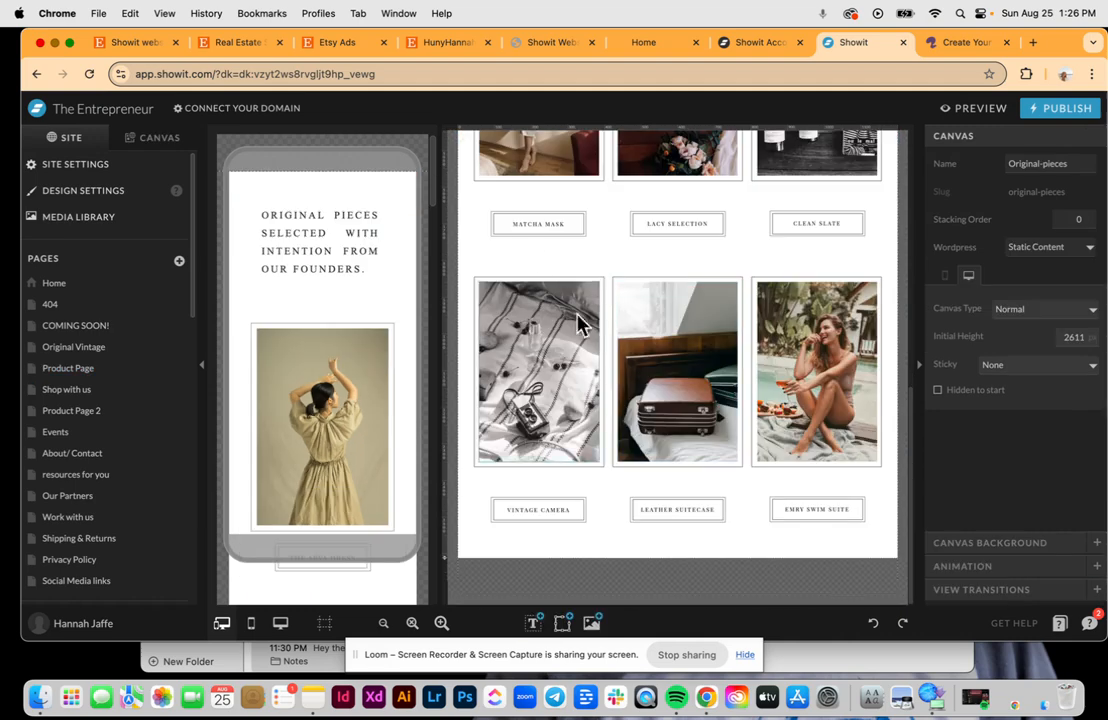
Select the Vintage Find label and then The Arya Dress label in the Original-pieces canvas
scroll(716, 243, up, 4)
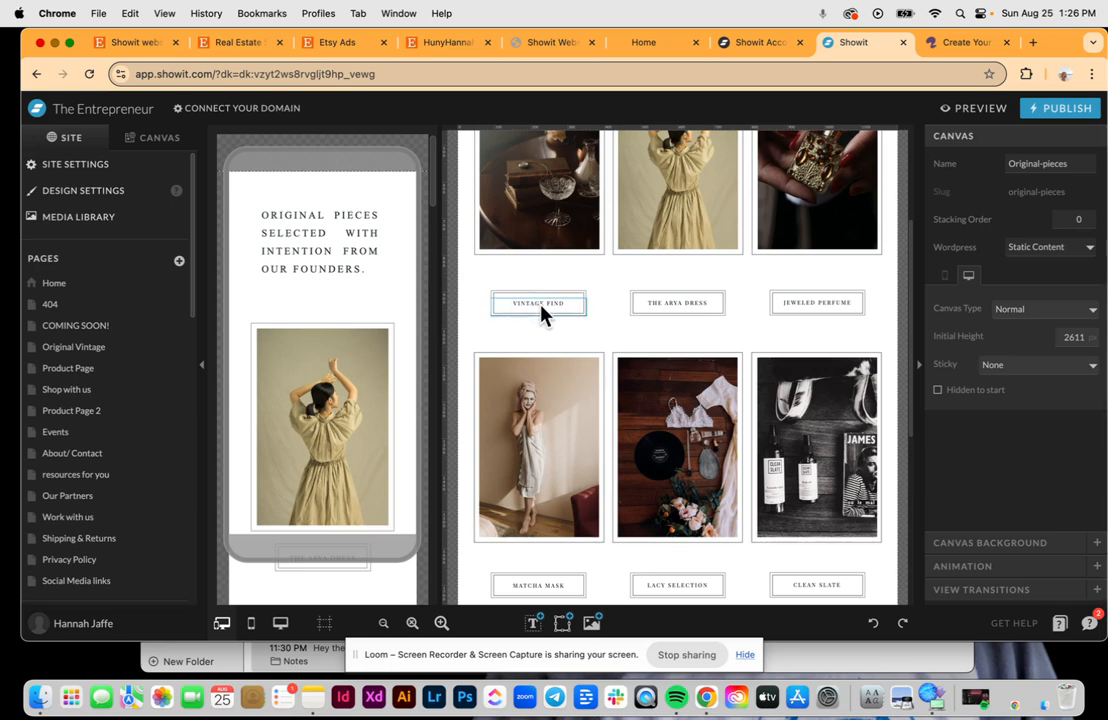
click(541, 313)
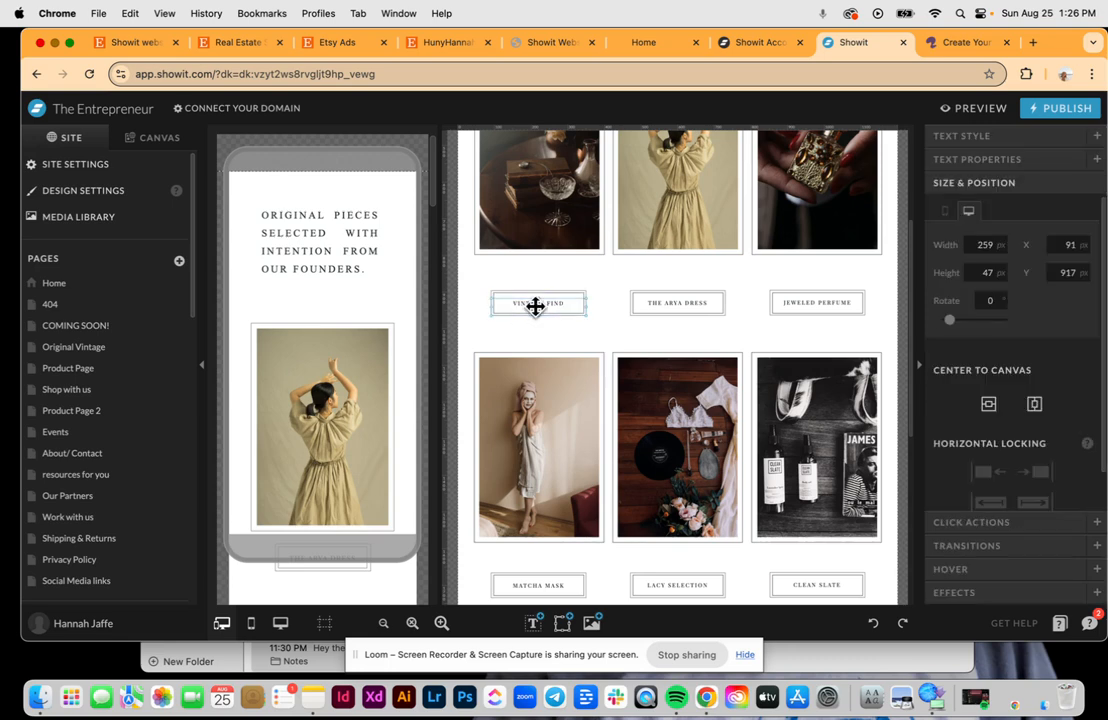
click(688, 309)
scroll(692, 290, up, 3)
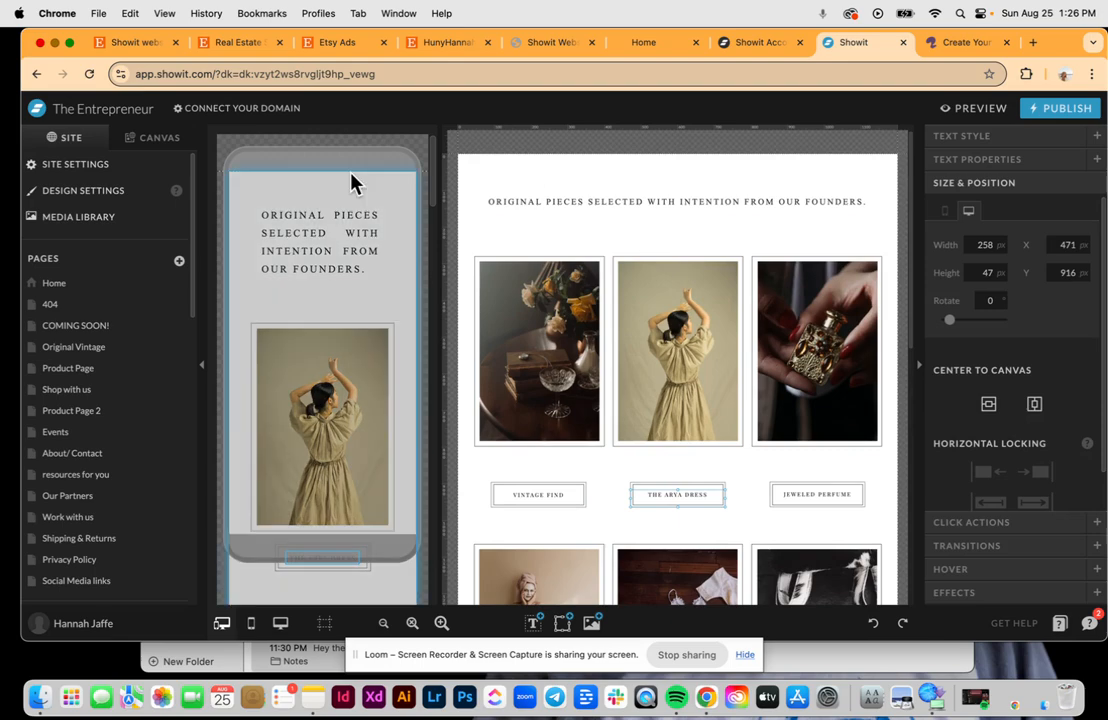
Return to Product Page and review its header, Add to cart button, product description and related original pieces
click(148, 142)
click(113, 172)
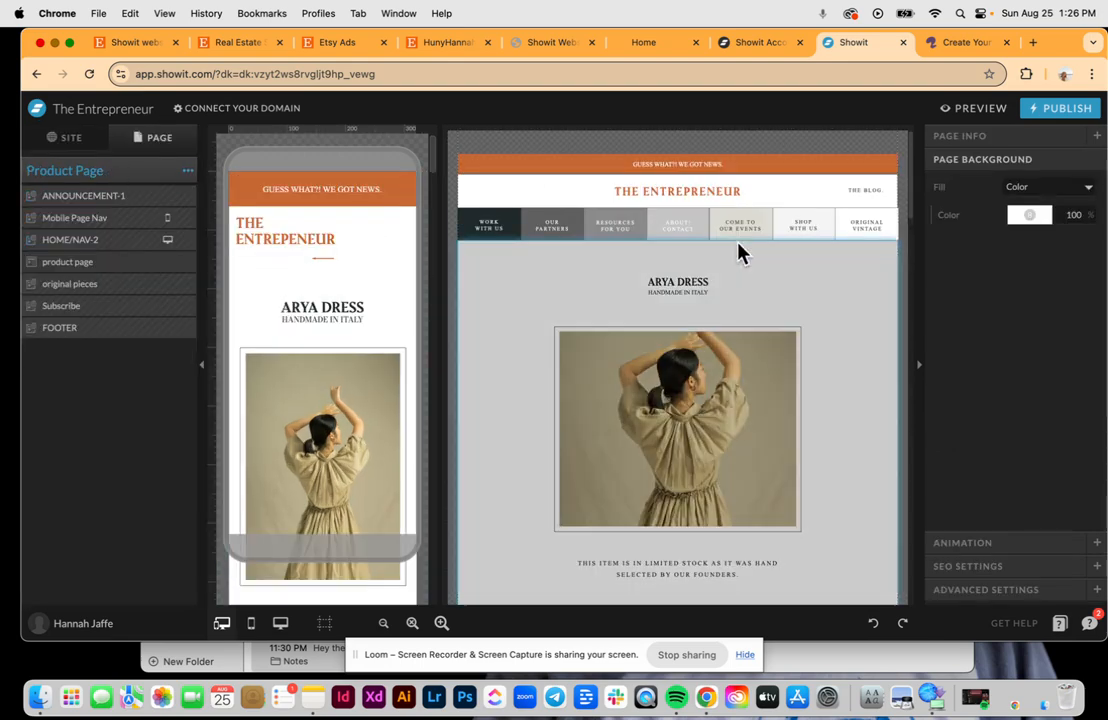
scroll(626, 480, down, 6)
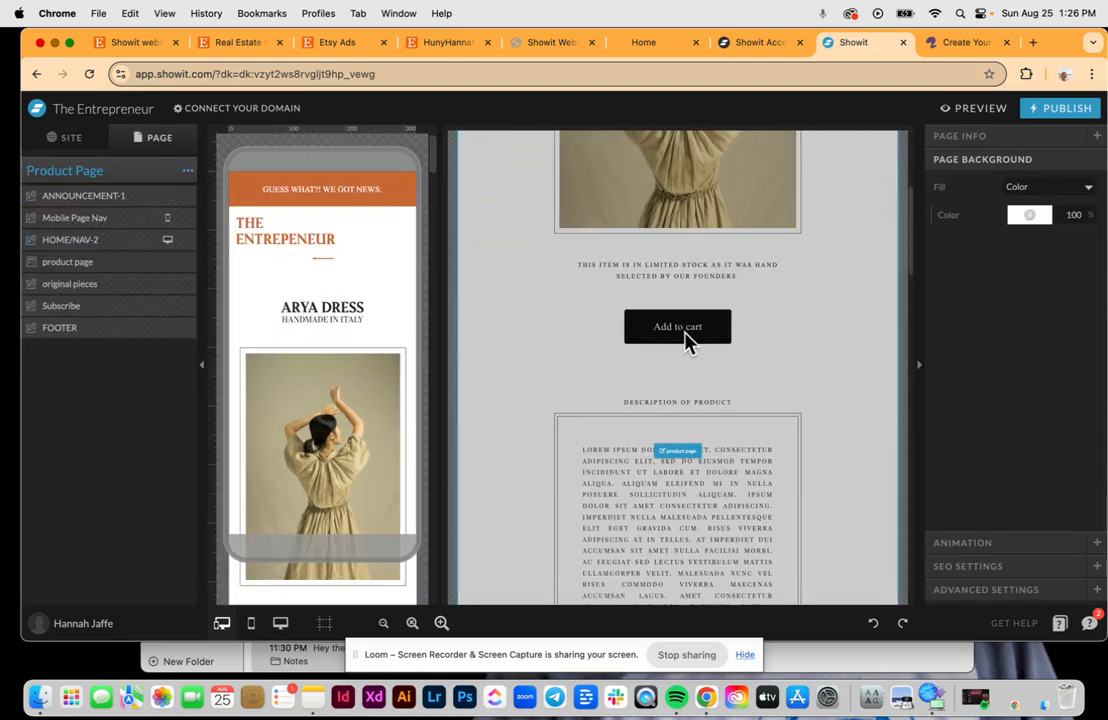
scroll(689, 335, down, 10)
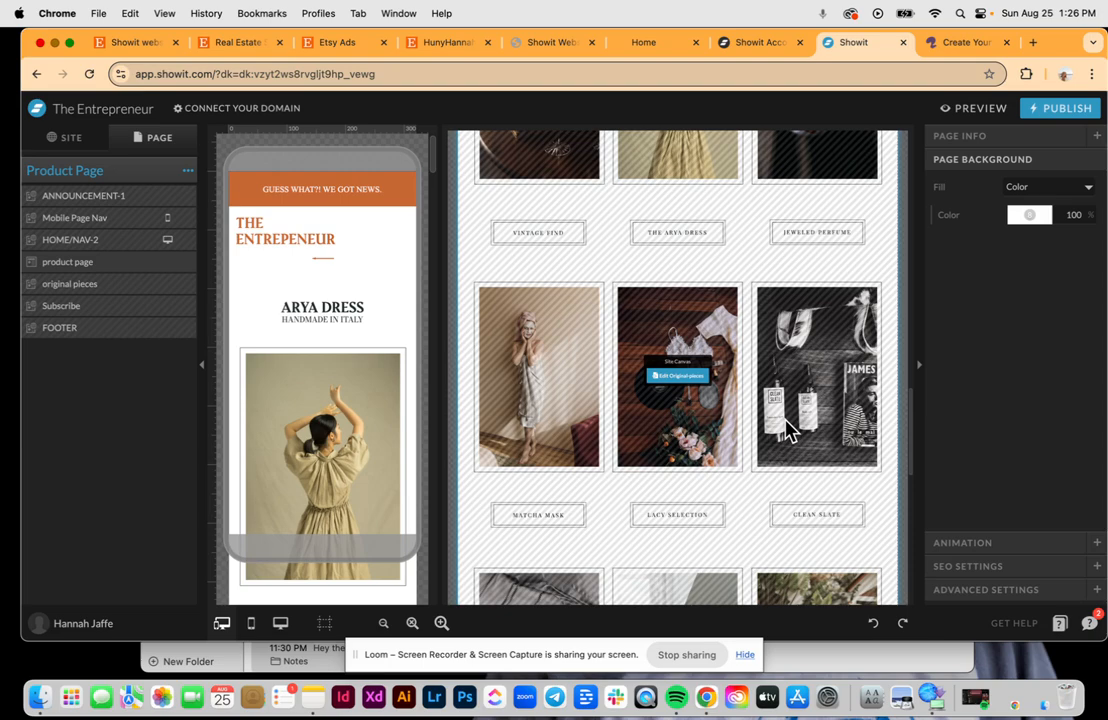
scroll(745, 440, up, 5)
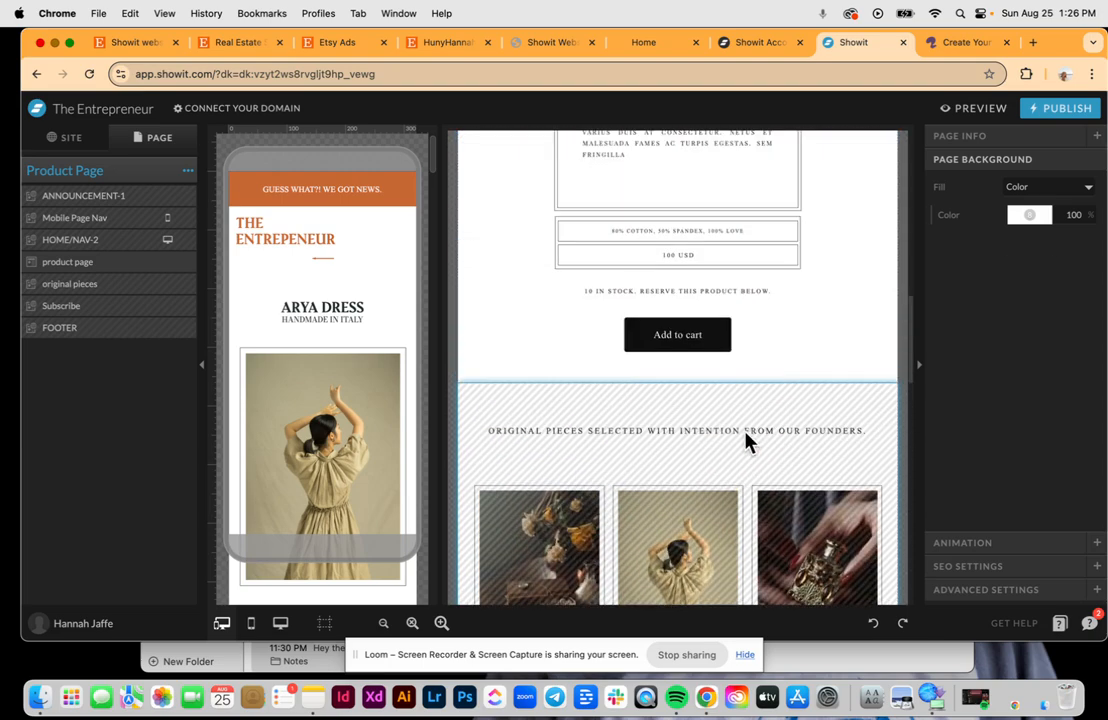
scroll(747, 440, down, 3)
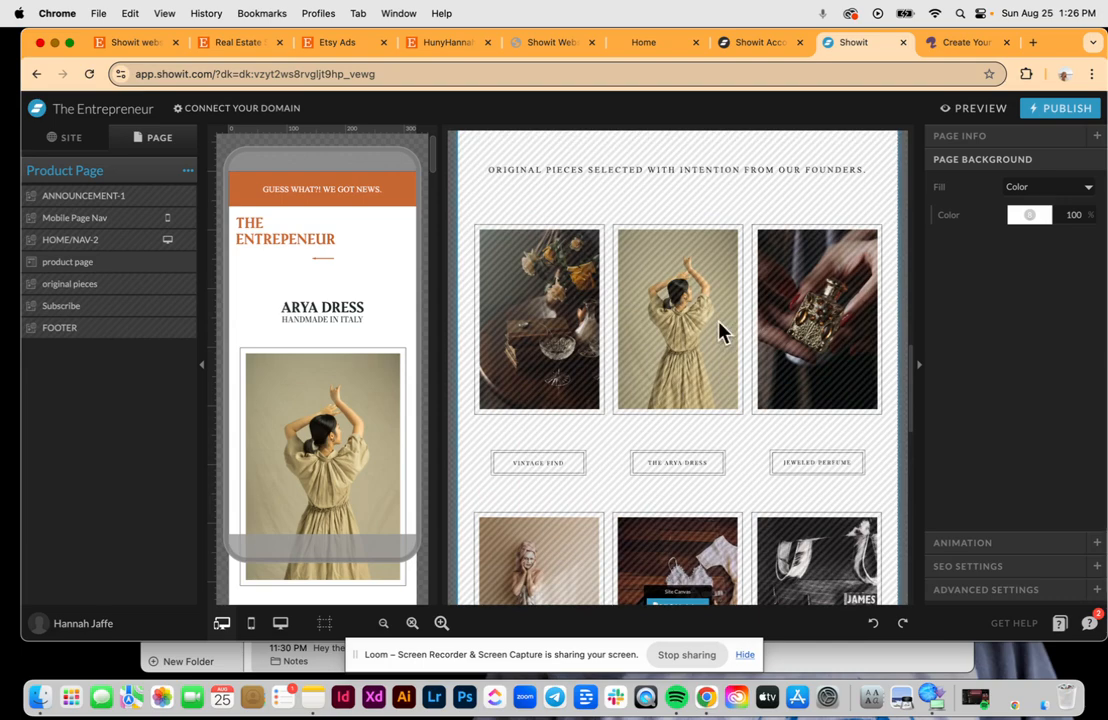
scroll(680, 345, up, 10)
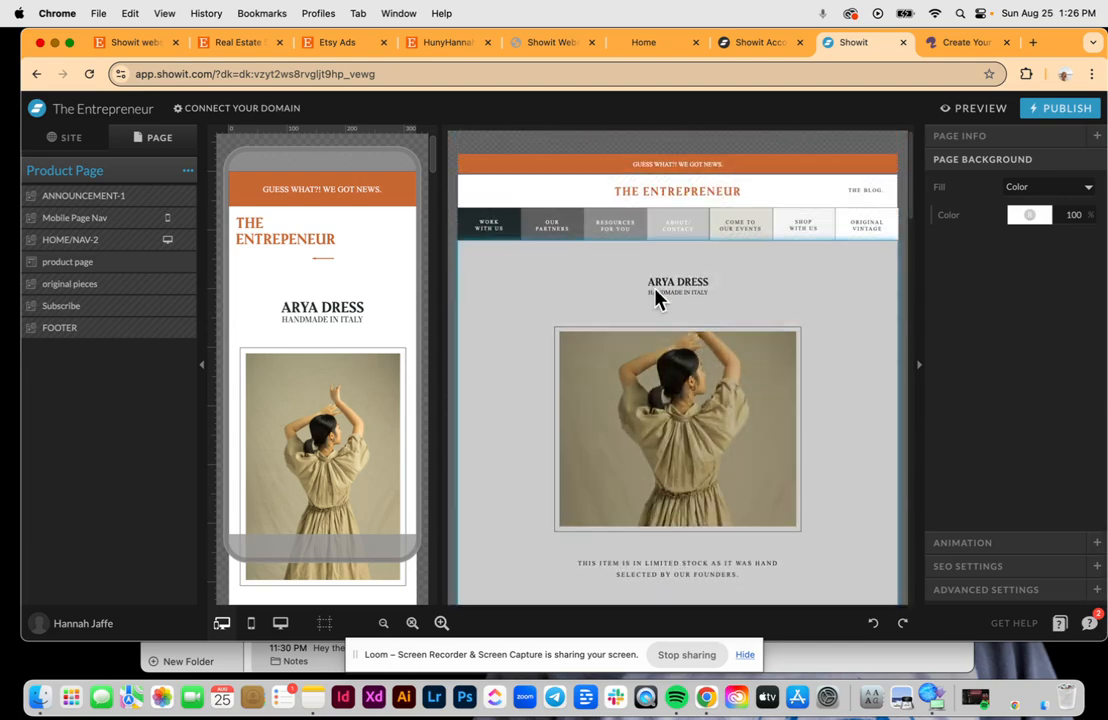
scroll(678, 360, down, 5)
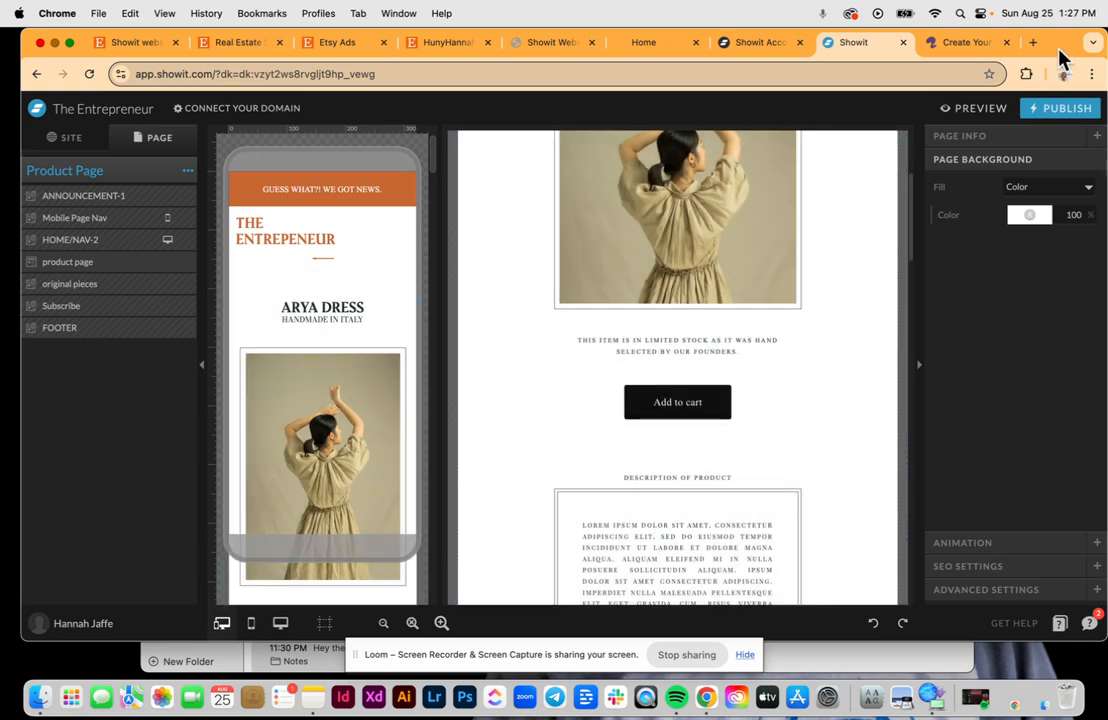
scroll(835, 405, down, 2)
scroll(835, 405, down, 6)
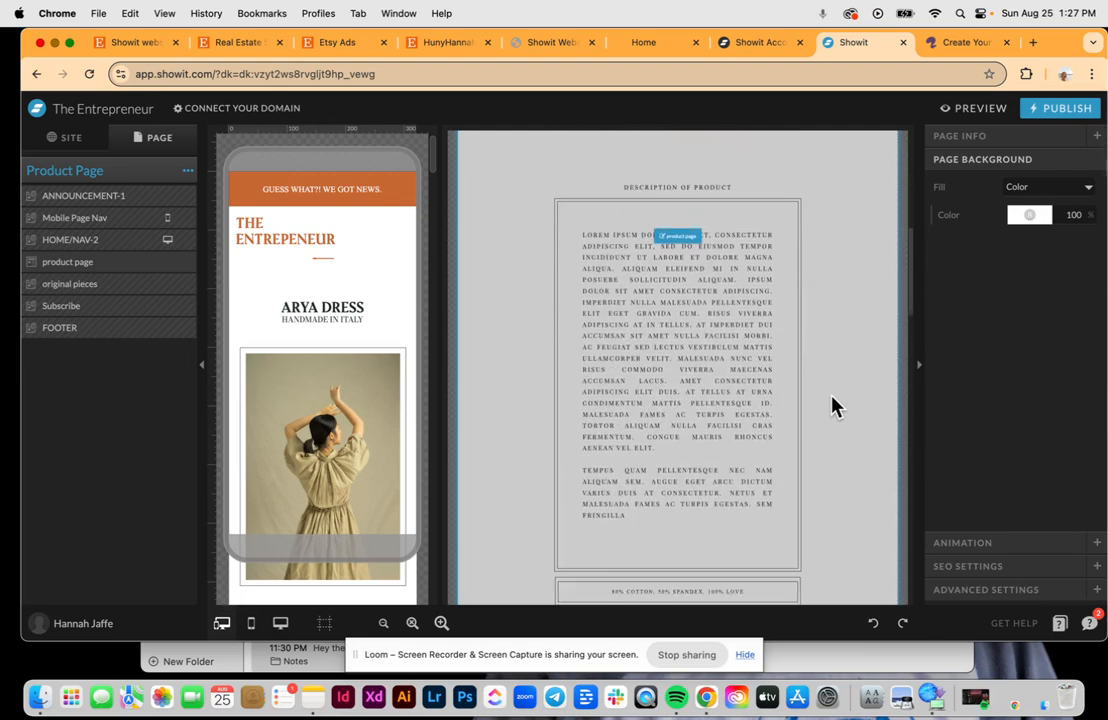
scroll(835, 405, down, 7)
scroll(835, 405, down, 10)
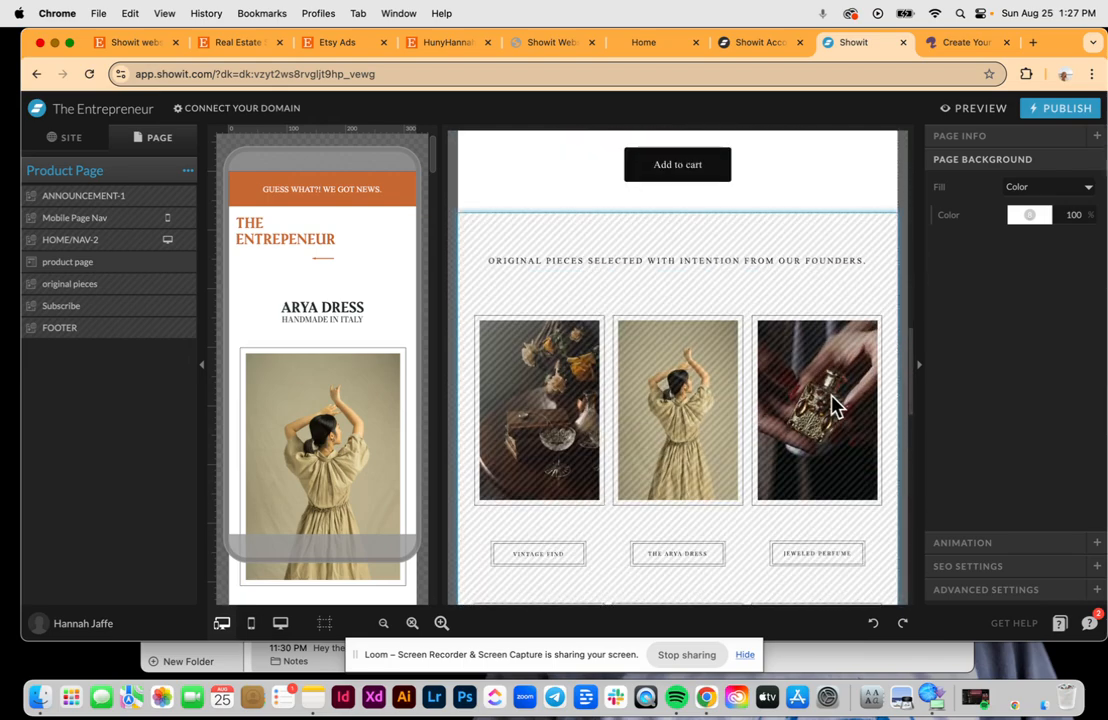
scroll(835, 405, down, 1)
scroll(836, 403, up, 4)
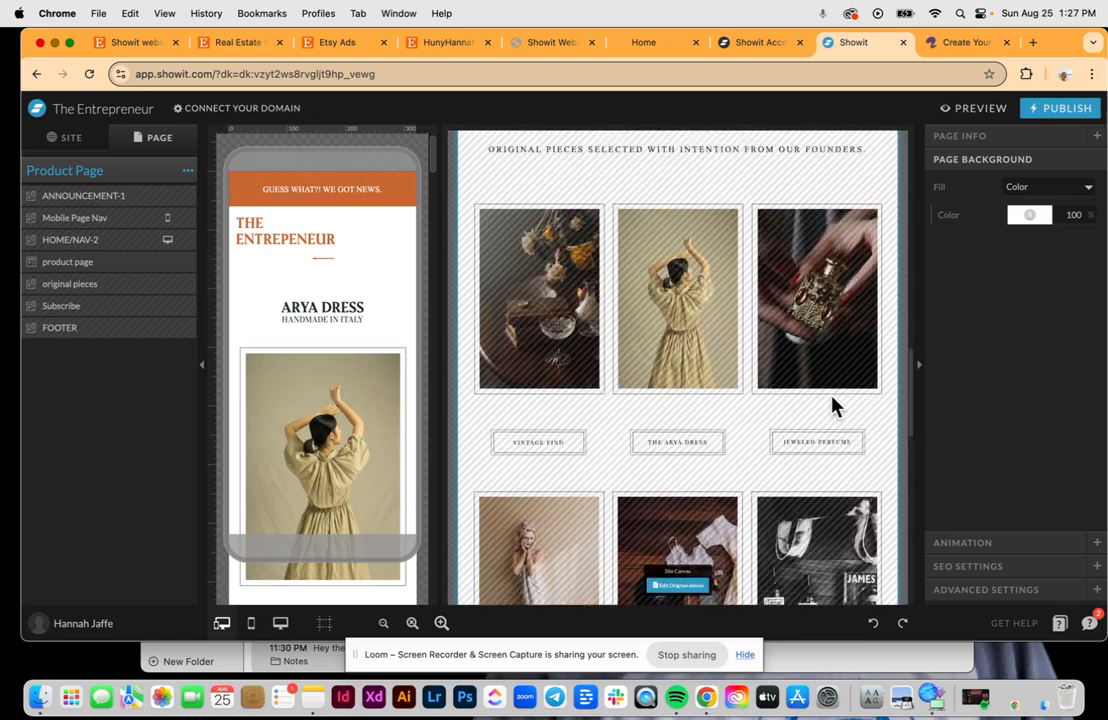
Select the original pieces canvas on Product Page and open its site canvas for editing
click(810, 365)
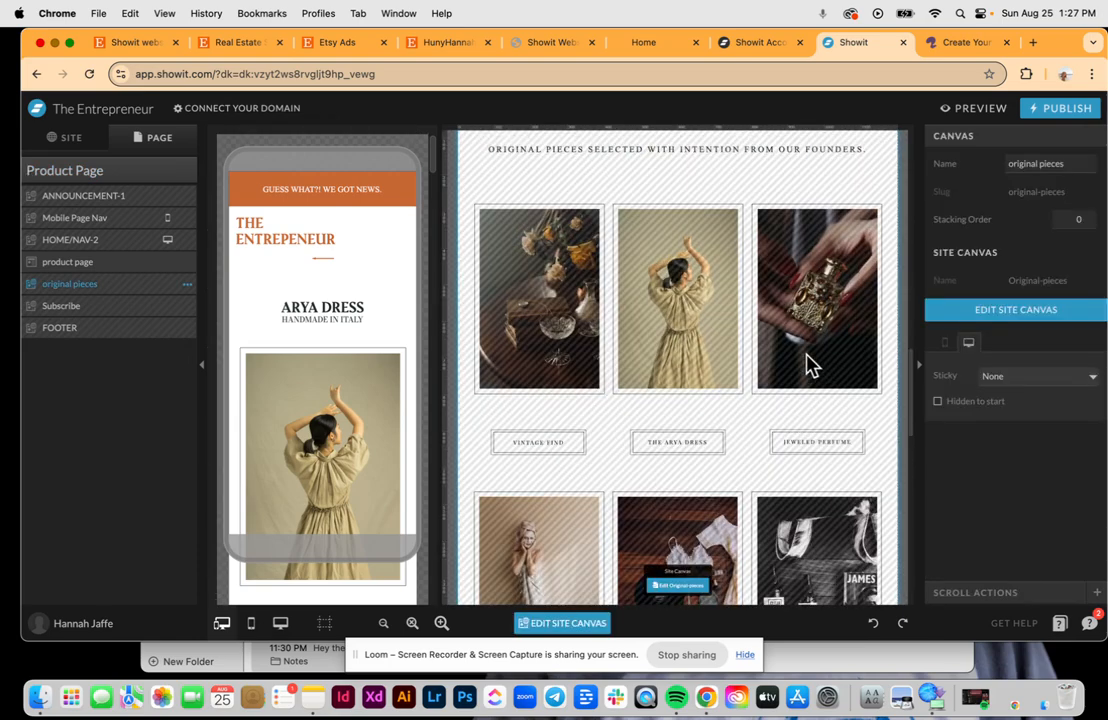
click(680, 585)
scroll(680, 340, up, 10)
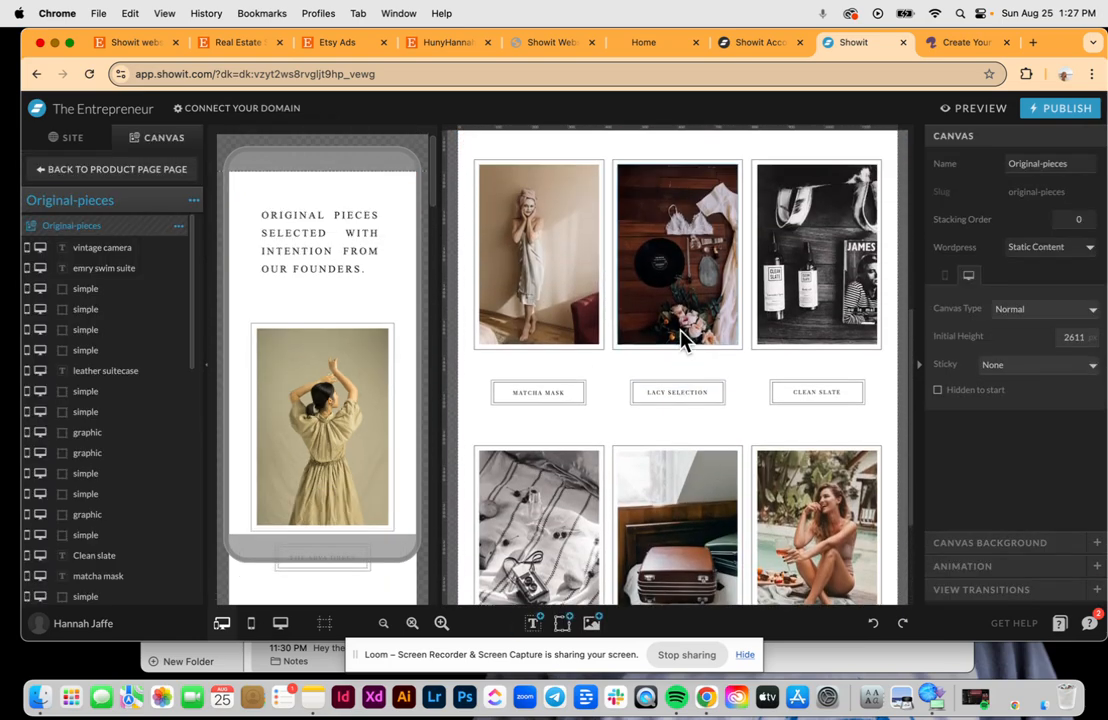
scroll(680, 334, up, 1)
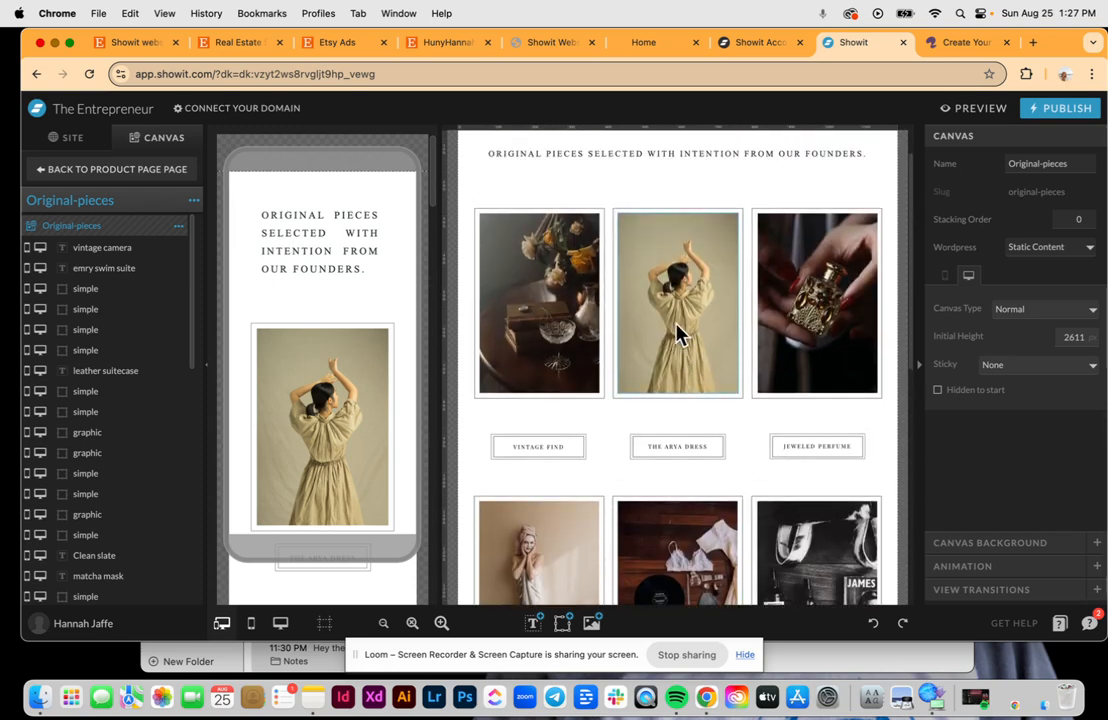
Select the photo above the Vintage Find label and open the image picker to swap it
click(532, 295)
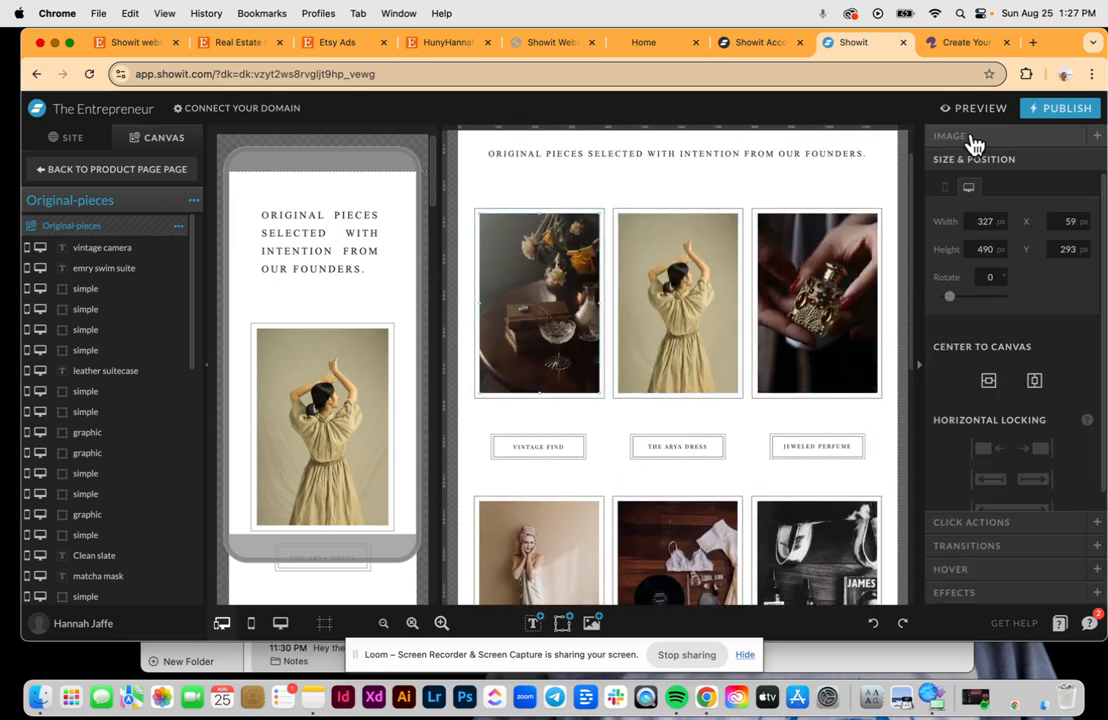
click(971, 137)
click(989, 276)
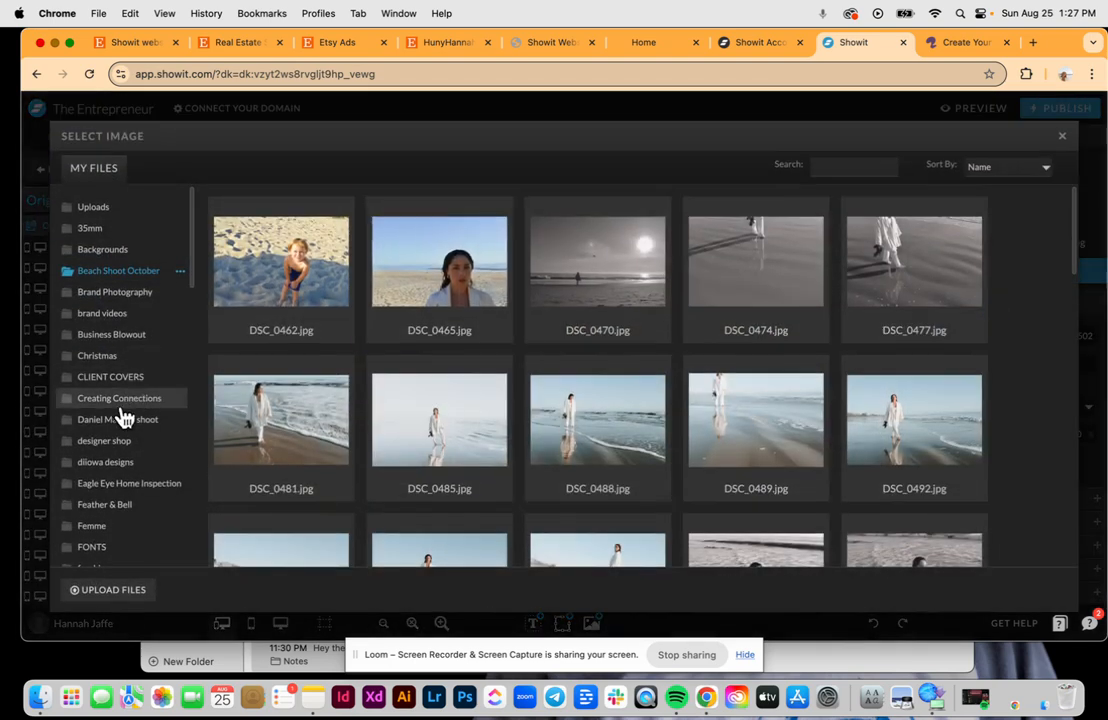
Browse the Creating Connections and Product Photography folders for a replacement photo, and close the picker without choosing one
click(119, 419)
click(123, 399)
scroll(125, 390, down, 5)
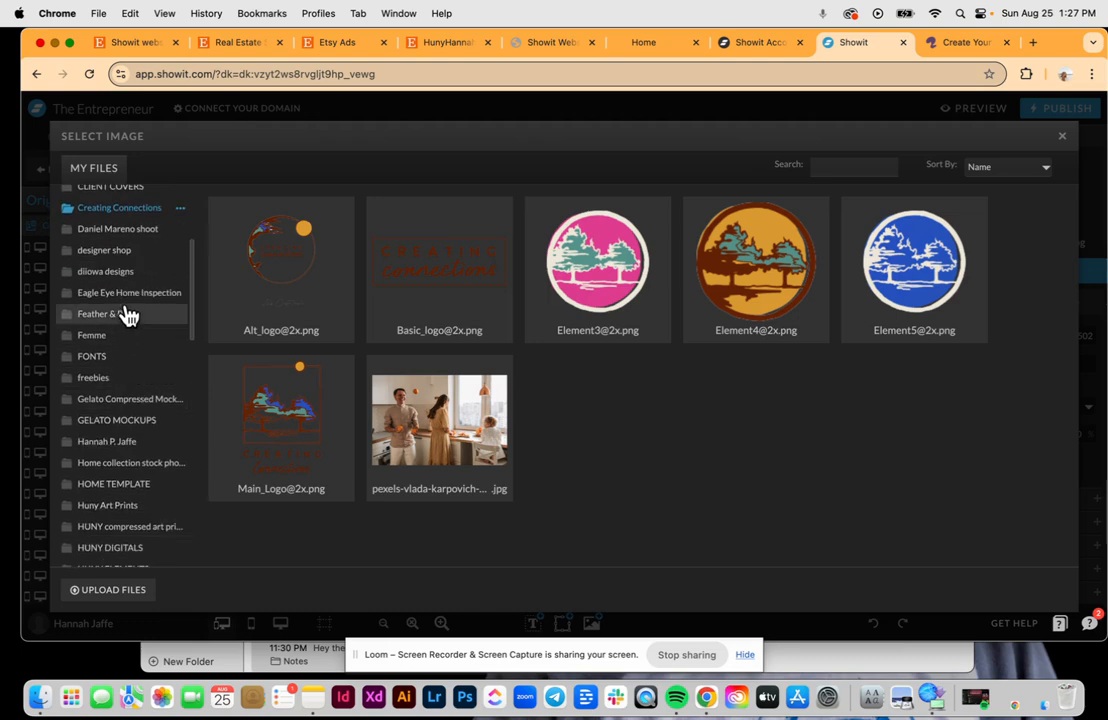
scroll(109, 487, down, 10)
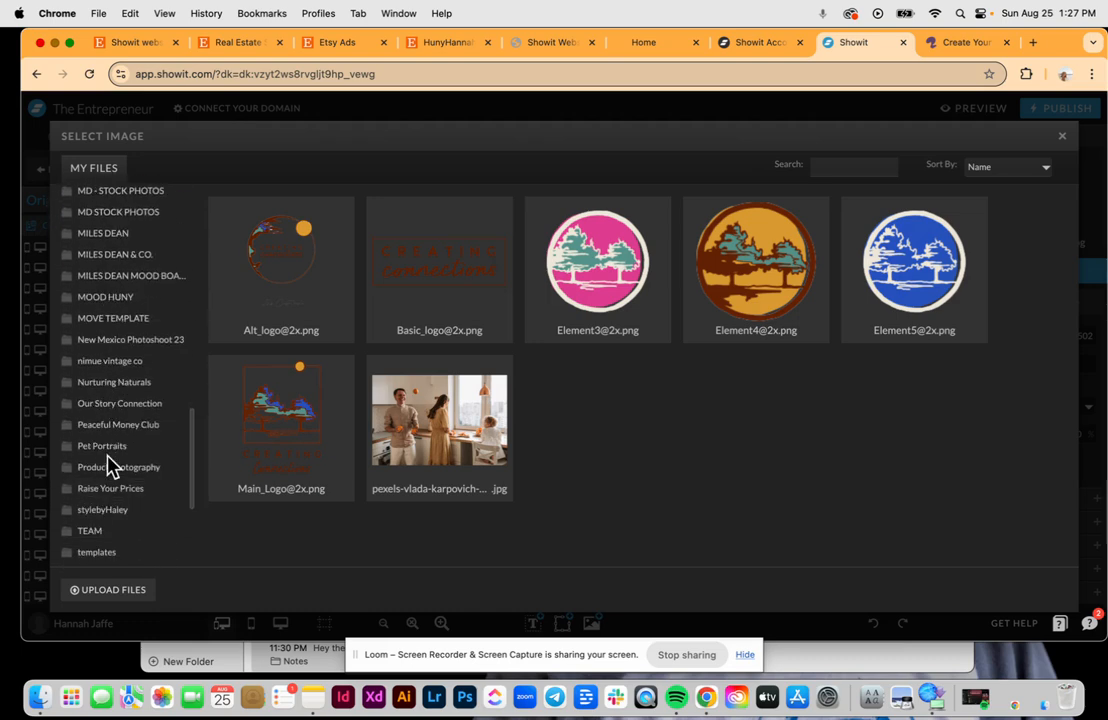
scroll(145, 288, up, 2)
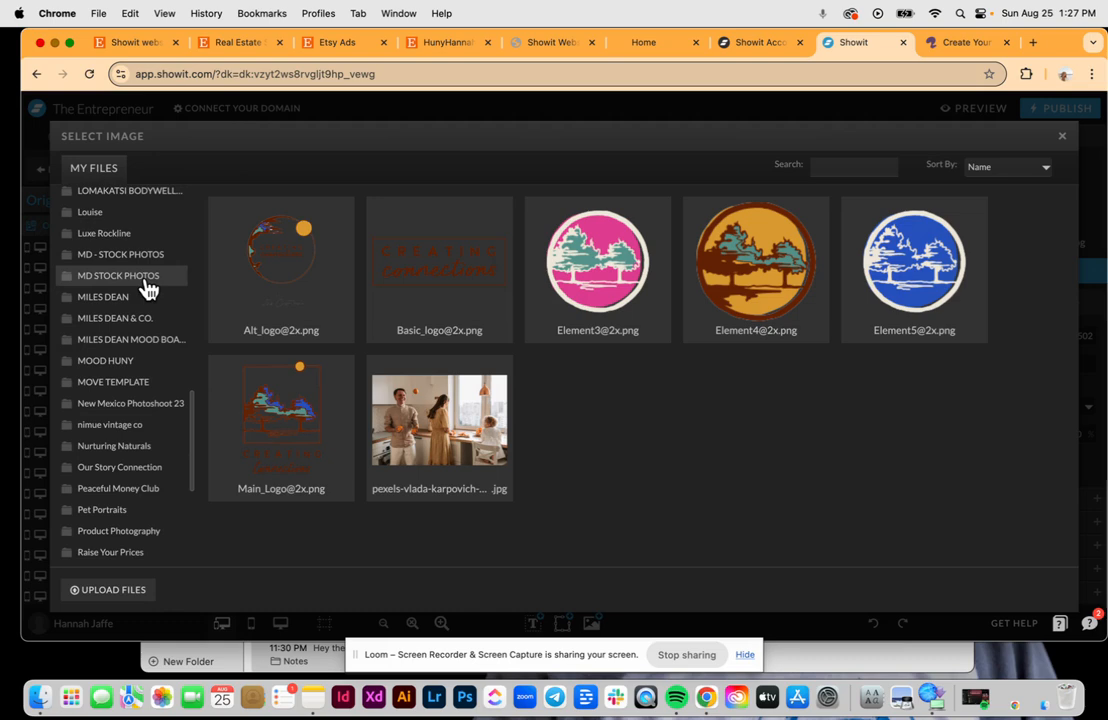
click(125, 531)
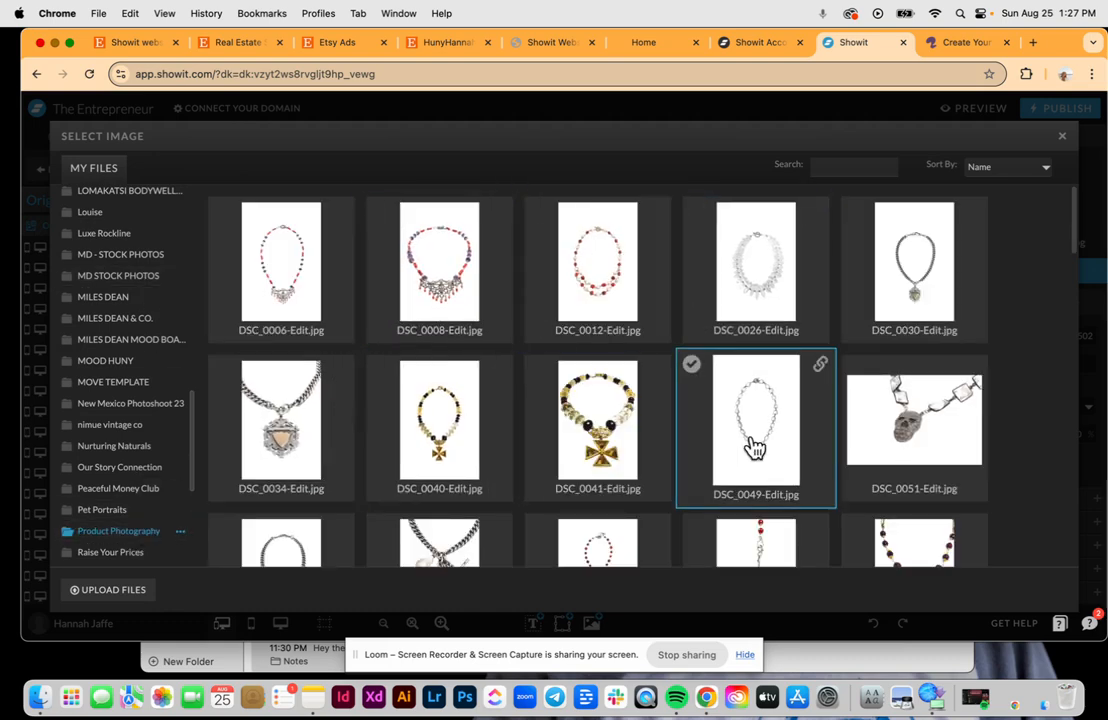
click(1066, 141)
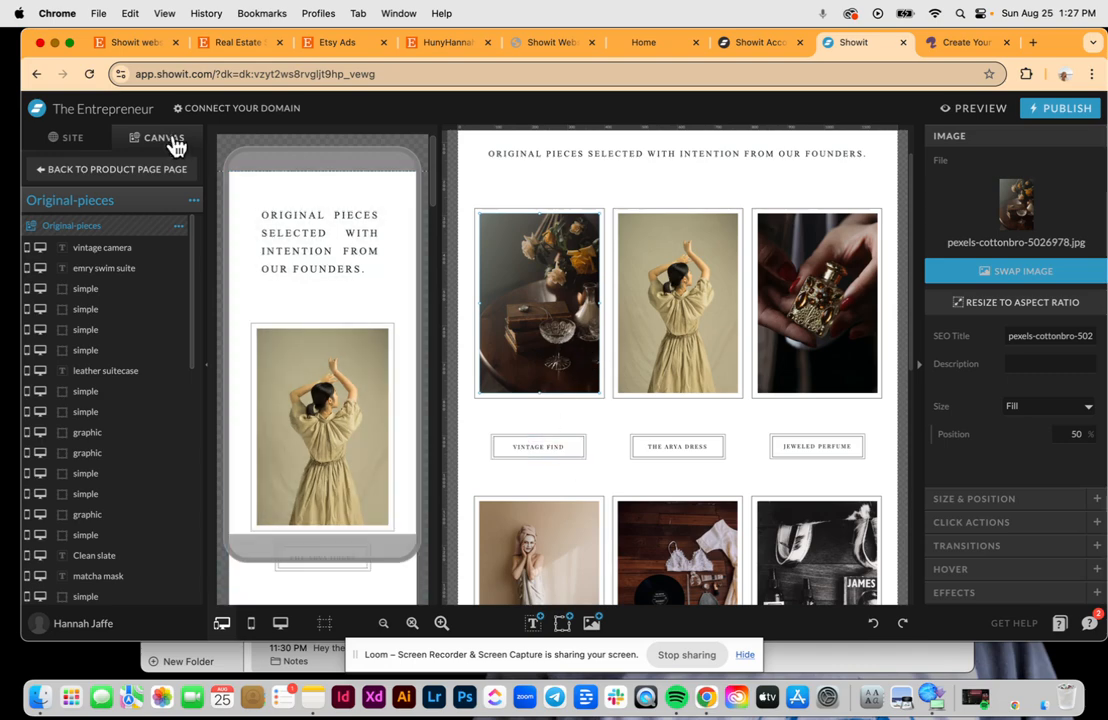
Leave the Original-pieces canvas and open Product Page 2 from the site's page list
click(110, 169)
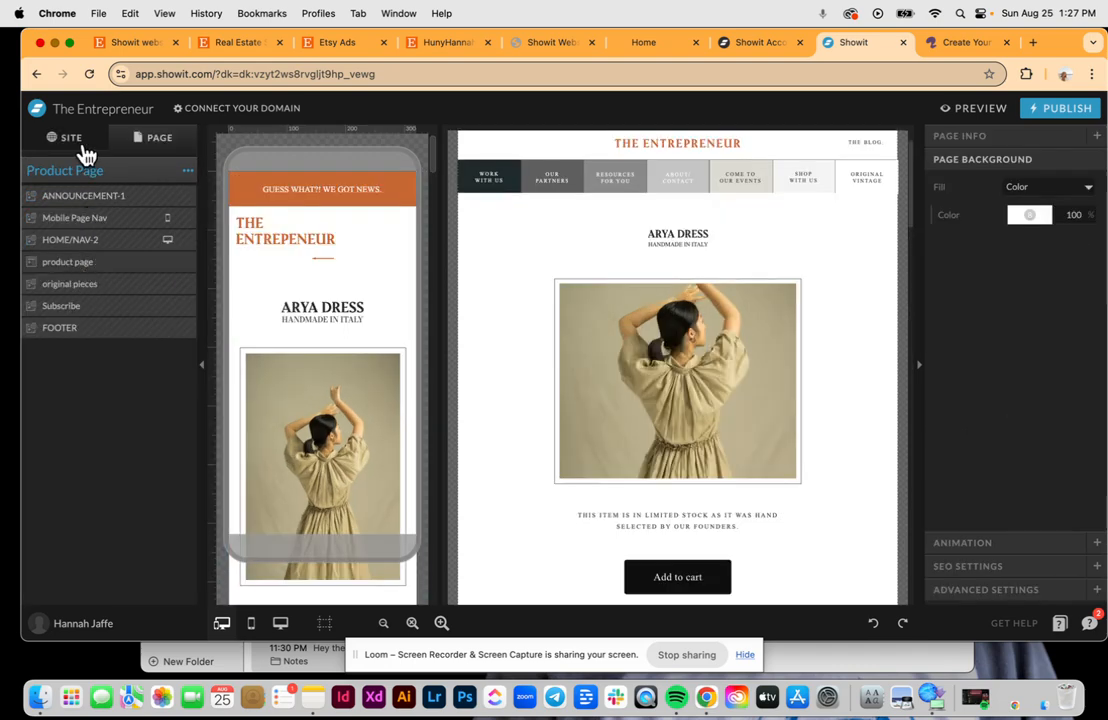
click(80, 140)
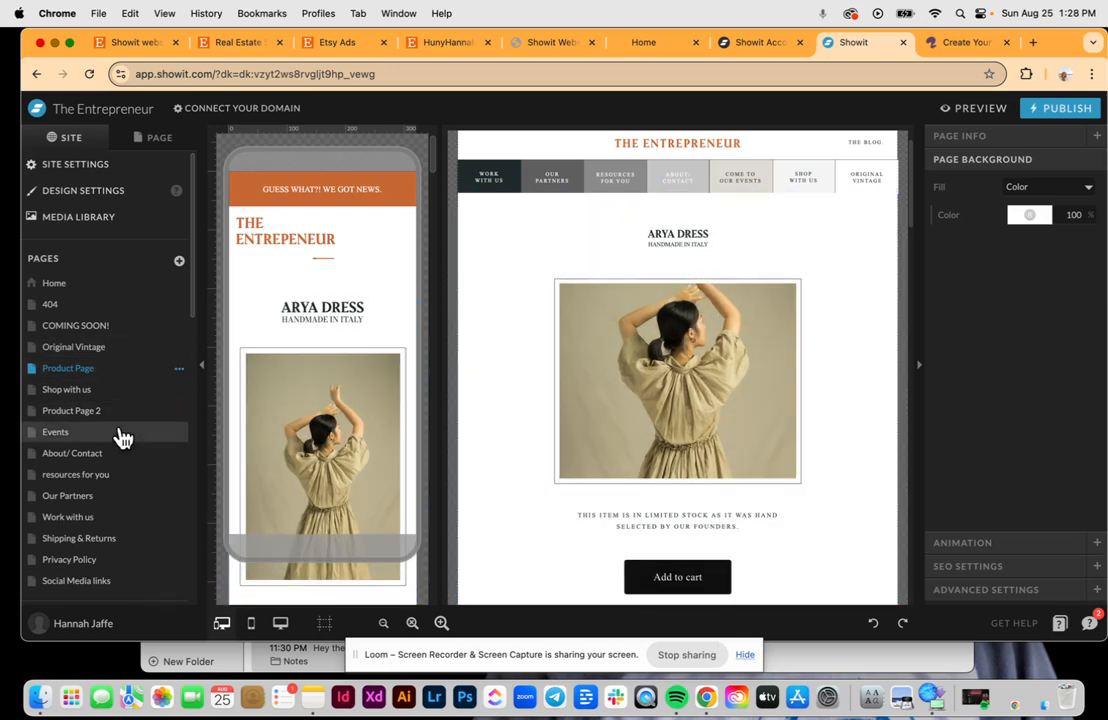
scroll(118, 436, down, 3)
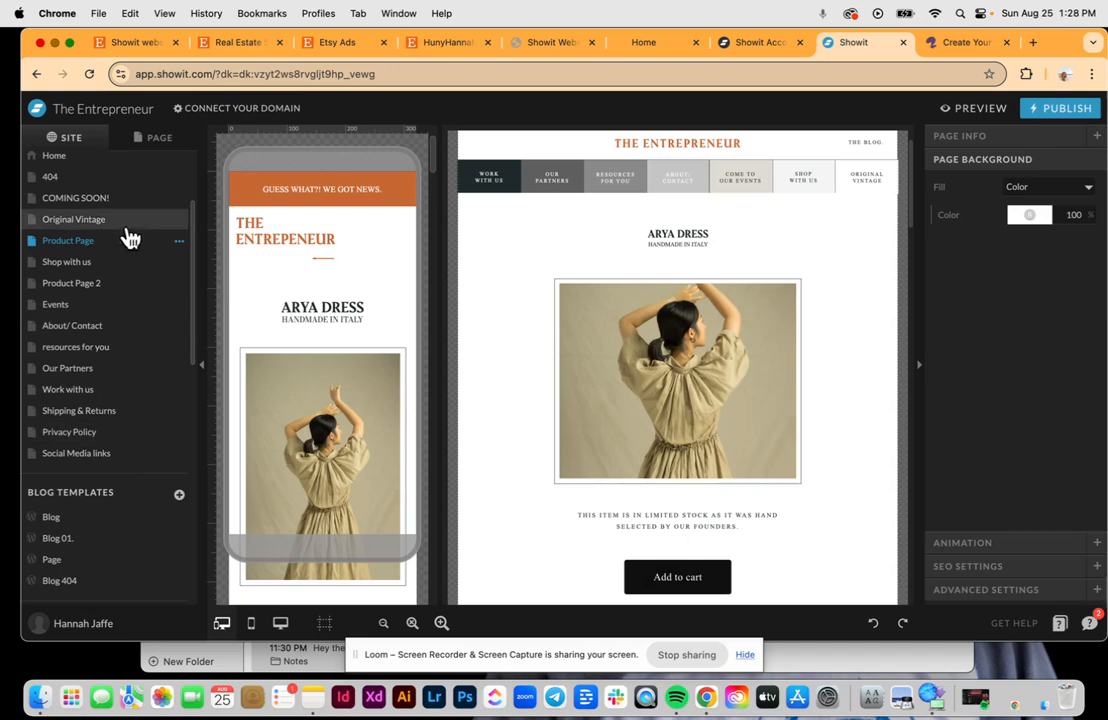
click(110, 288)
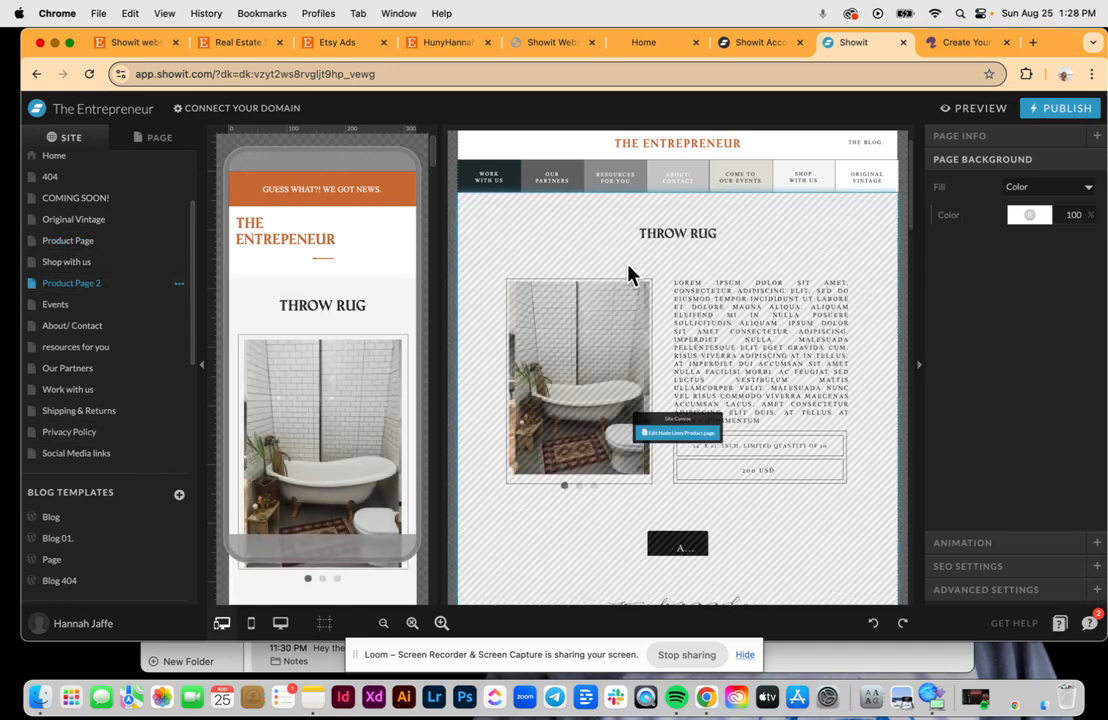
Open the Nude Lines Product page site canvas for editing and show its list of elements
click(669, 460)
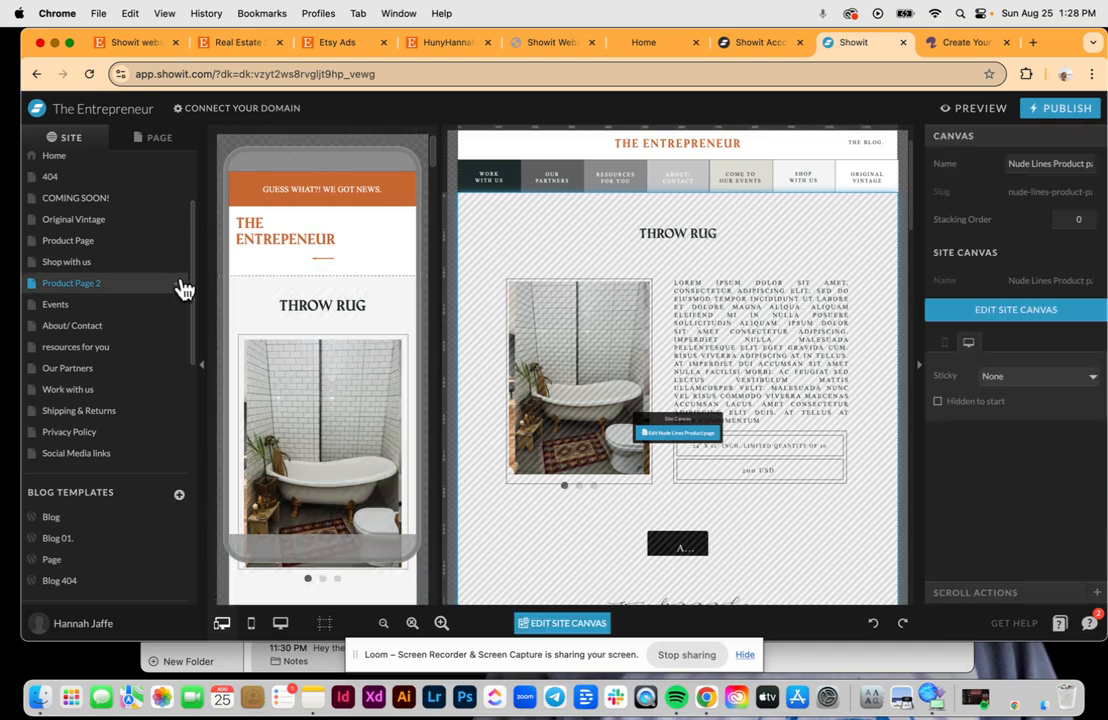
click(698, 441)
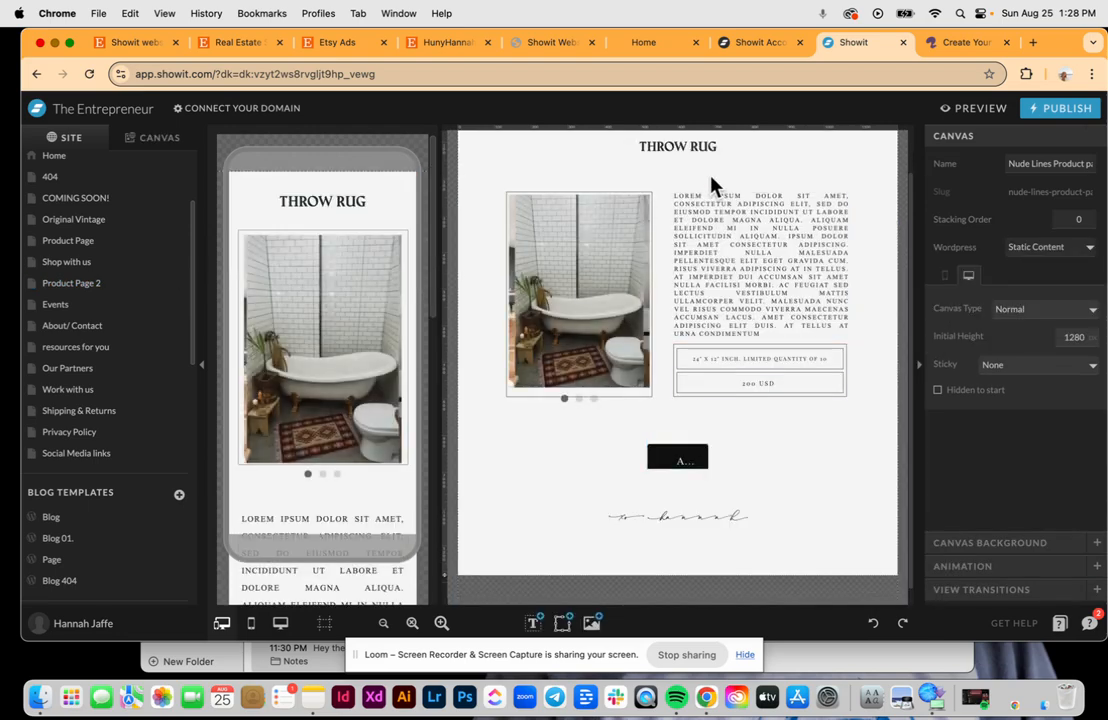
click(161, 147)
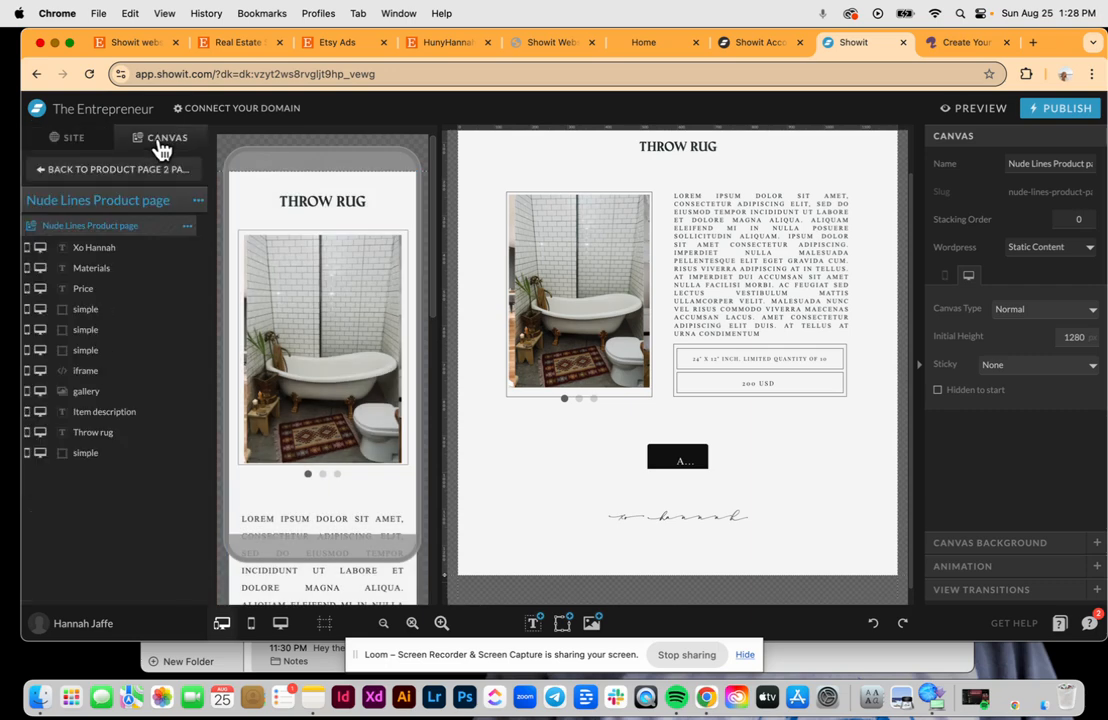
Check the option lists of the Nude Lines Product page canvas and its canvas view without choosing anything
click(199, 200)
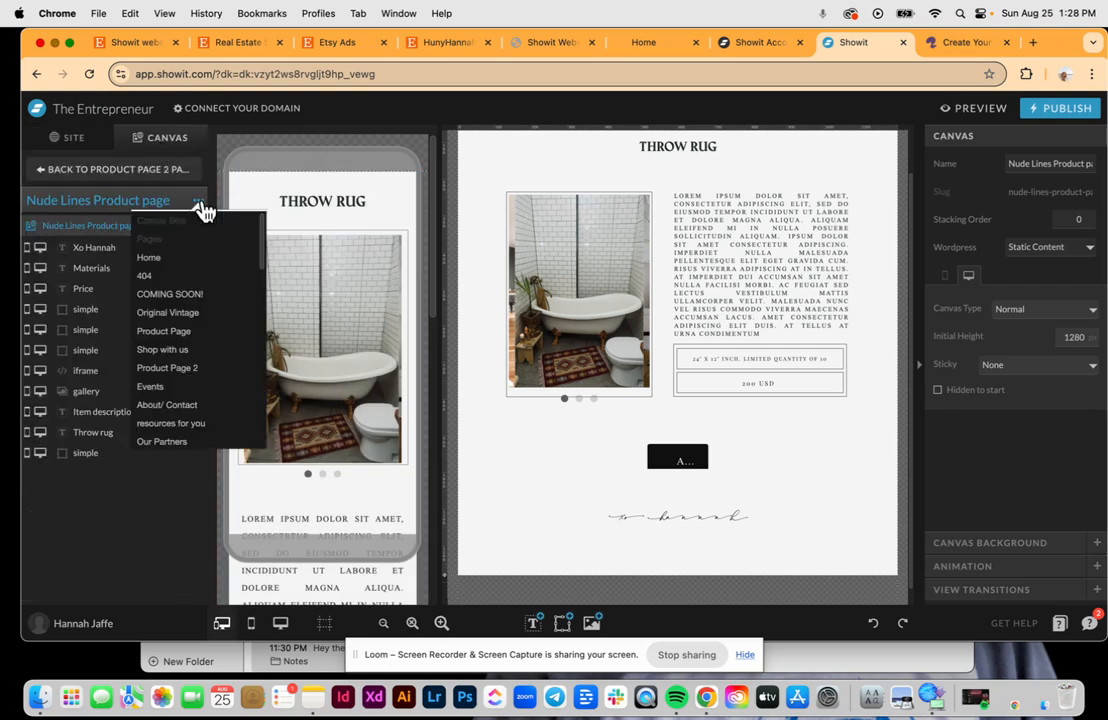
click(186, 228)
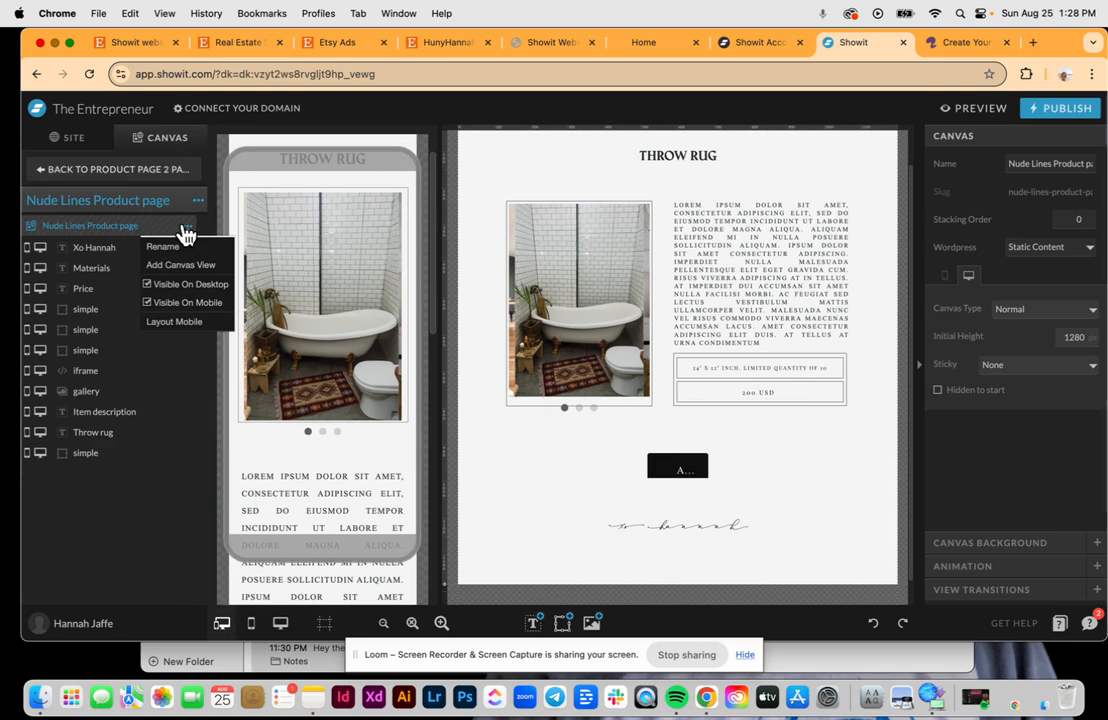
click(185, 223)
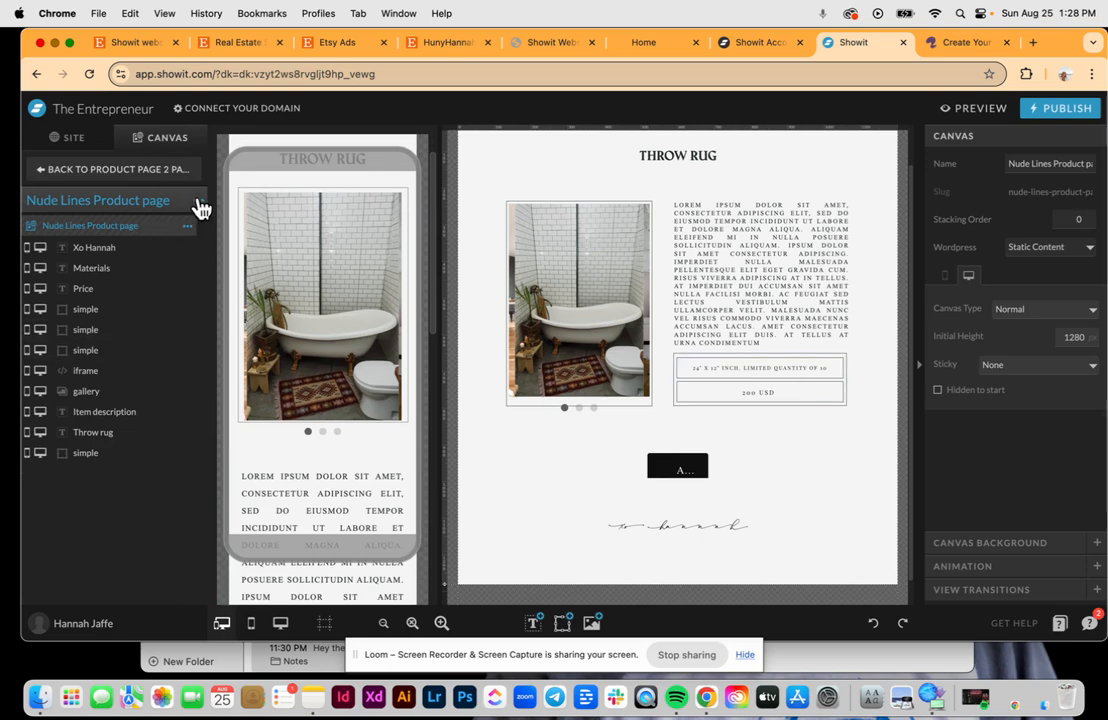
click(199, 203)
scroll(177, 388, down, 10)
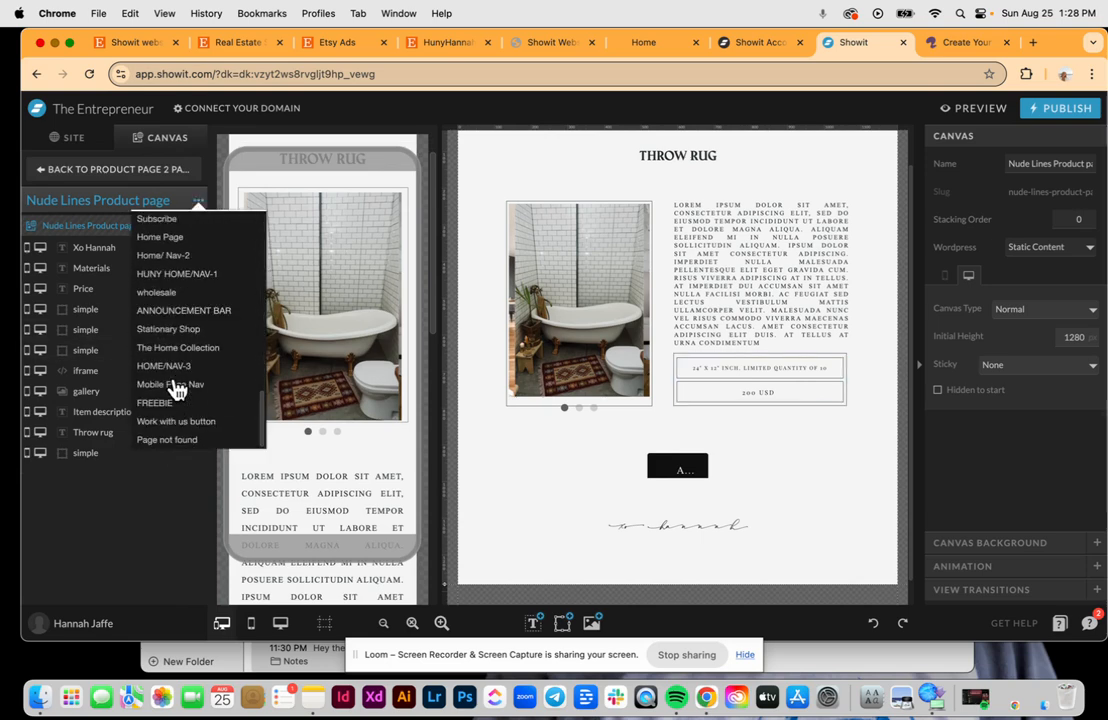
click(140, 497)
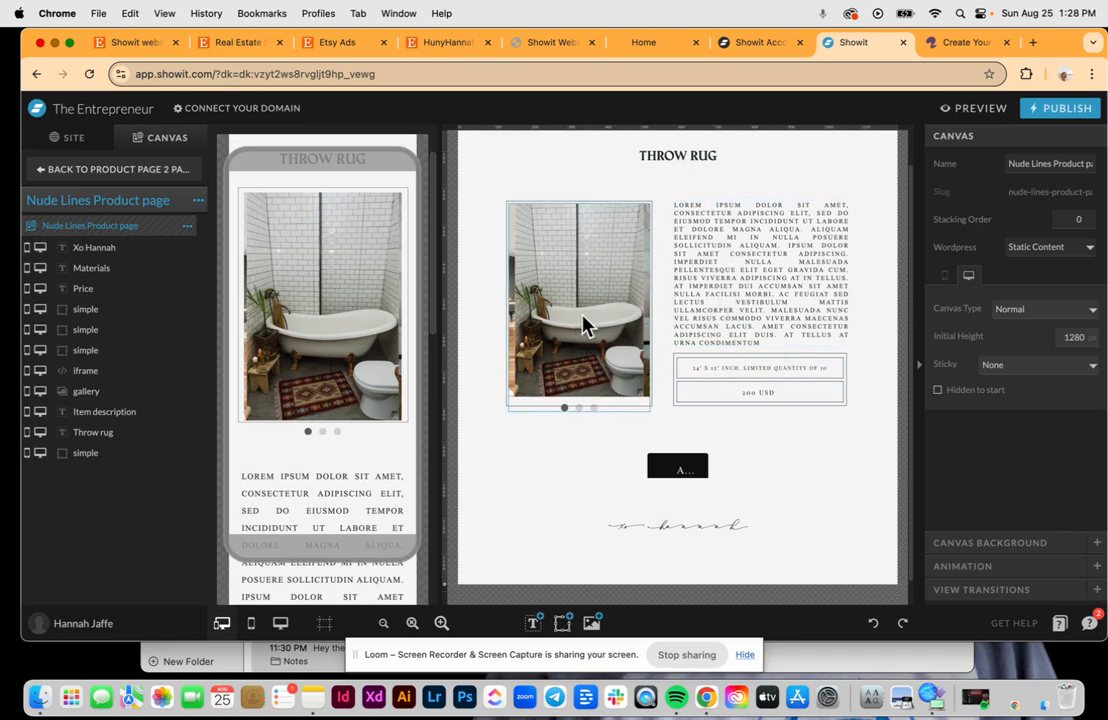
scroll(632, 265, up, 2)
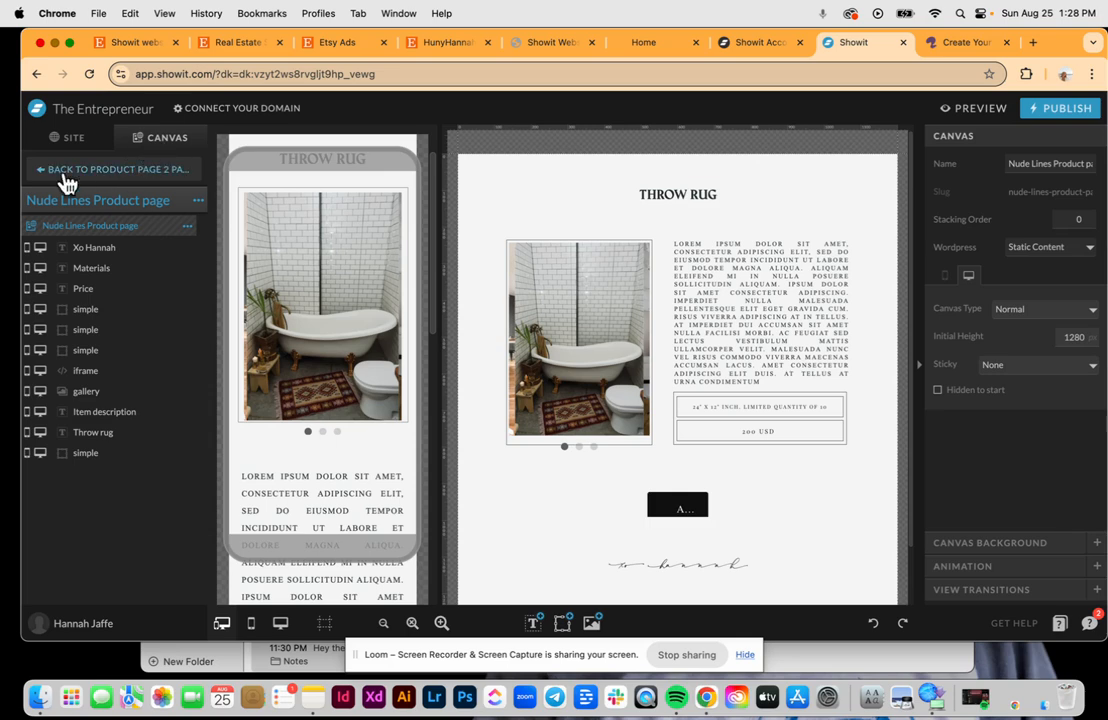
Return to Product Page 2 and look through its page options and canvas lists without choosing any
click(198, 201)
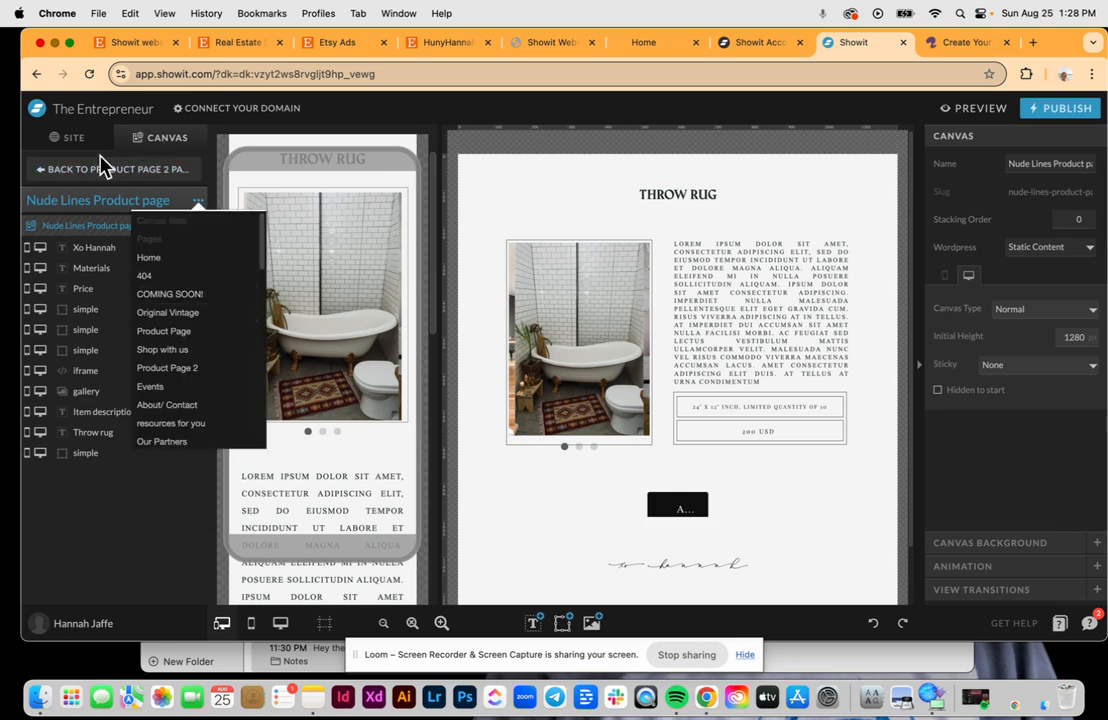
click(100, 166)
click(191, 172)
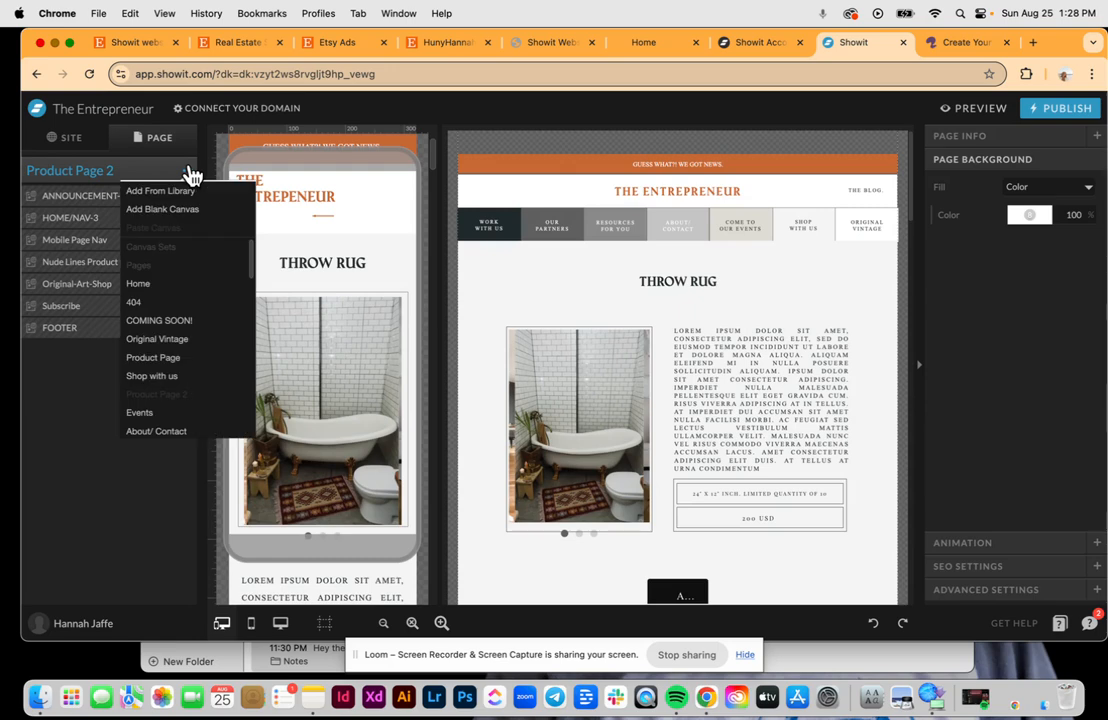
click(120, 175)
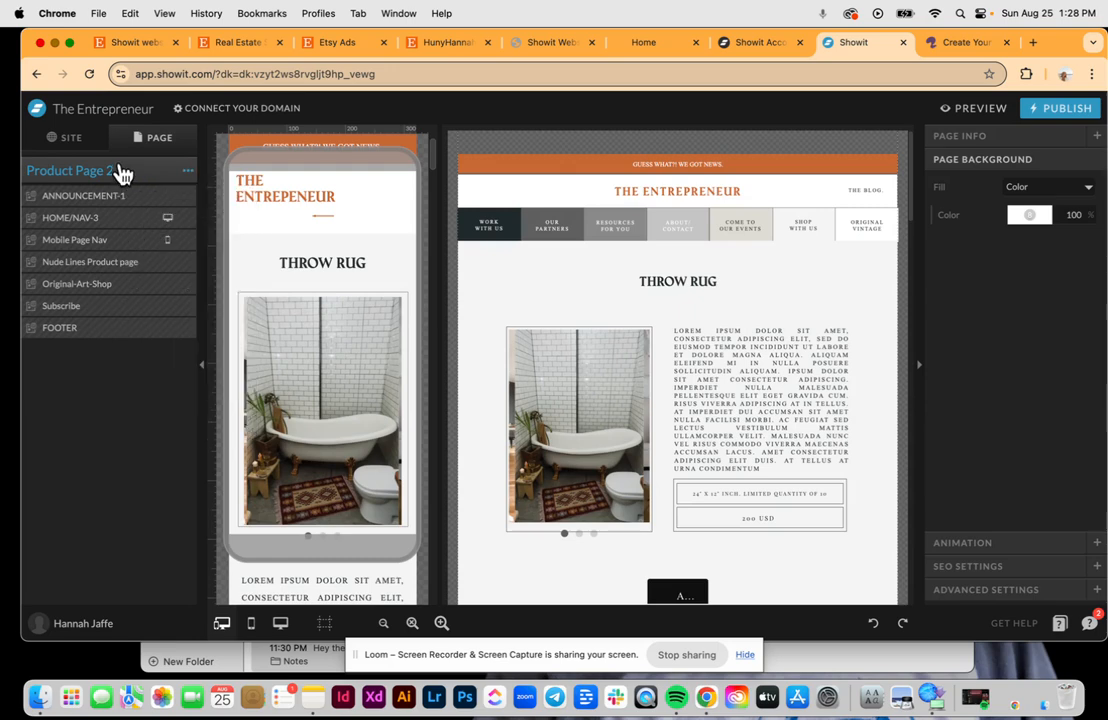
click(189, 172)
scroll(168, 392, down, 10)
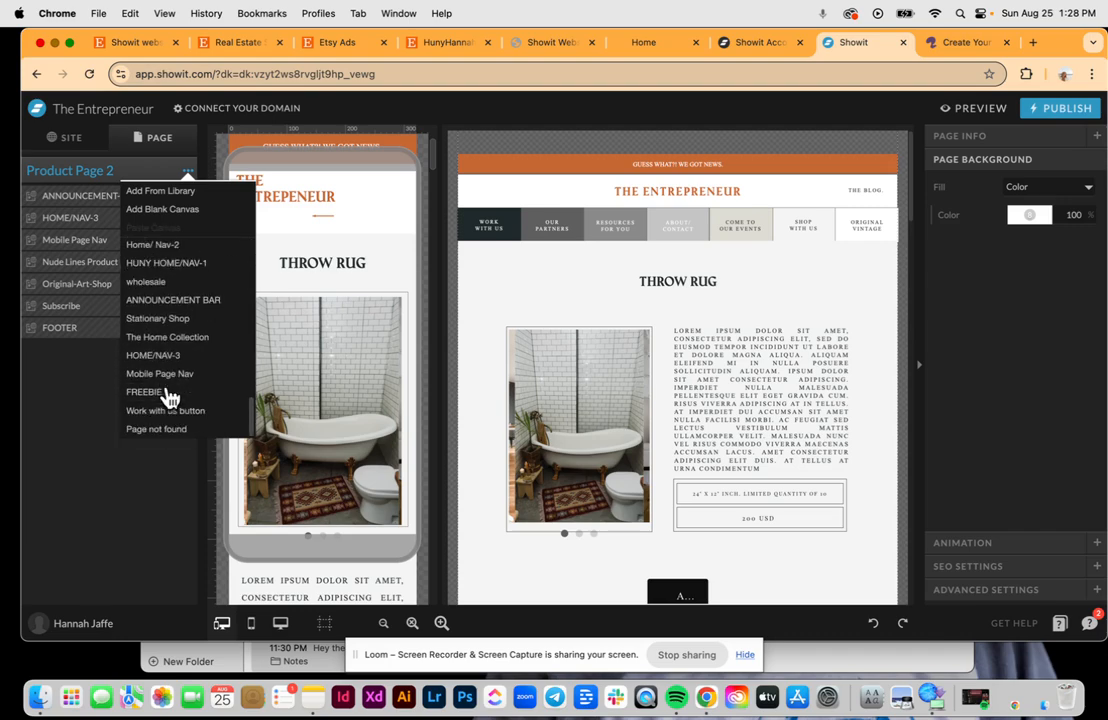
click(50, 477)
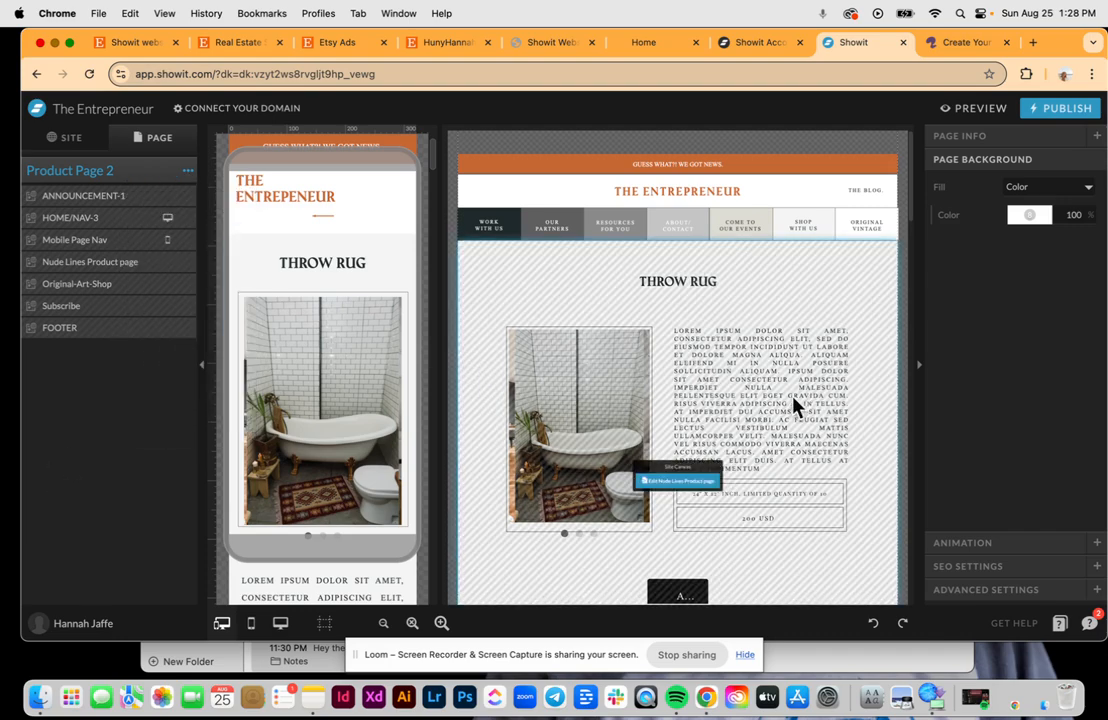
Select the Nude Lines Product page canvas on Product Page 2, open it for editing, and show its options
click(588, 345)
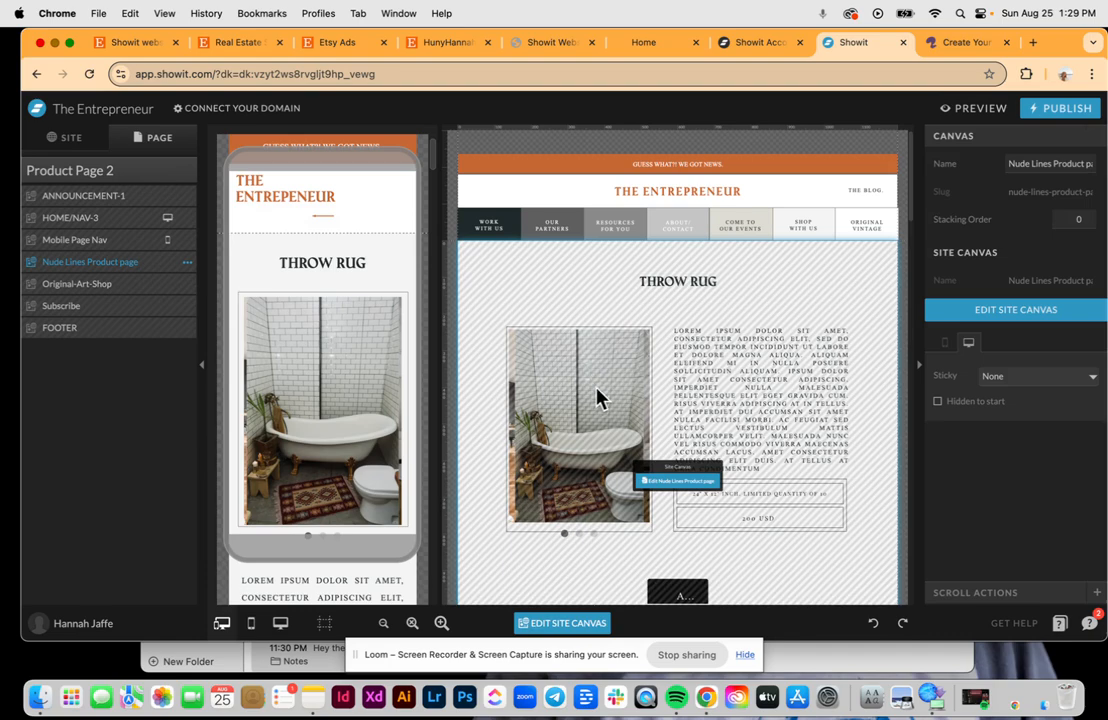
click(1044, 314)
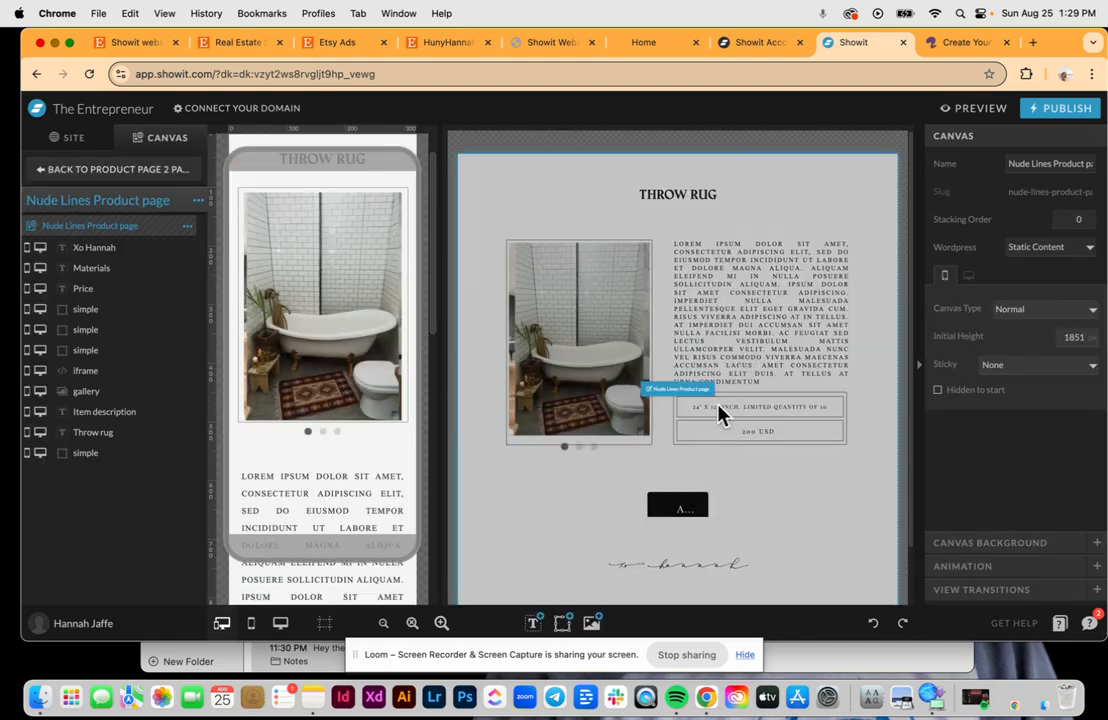
click(720, 413)
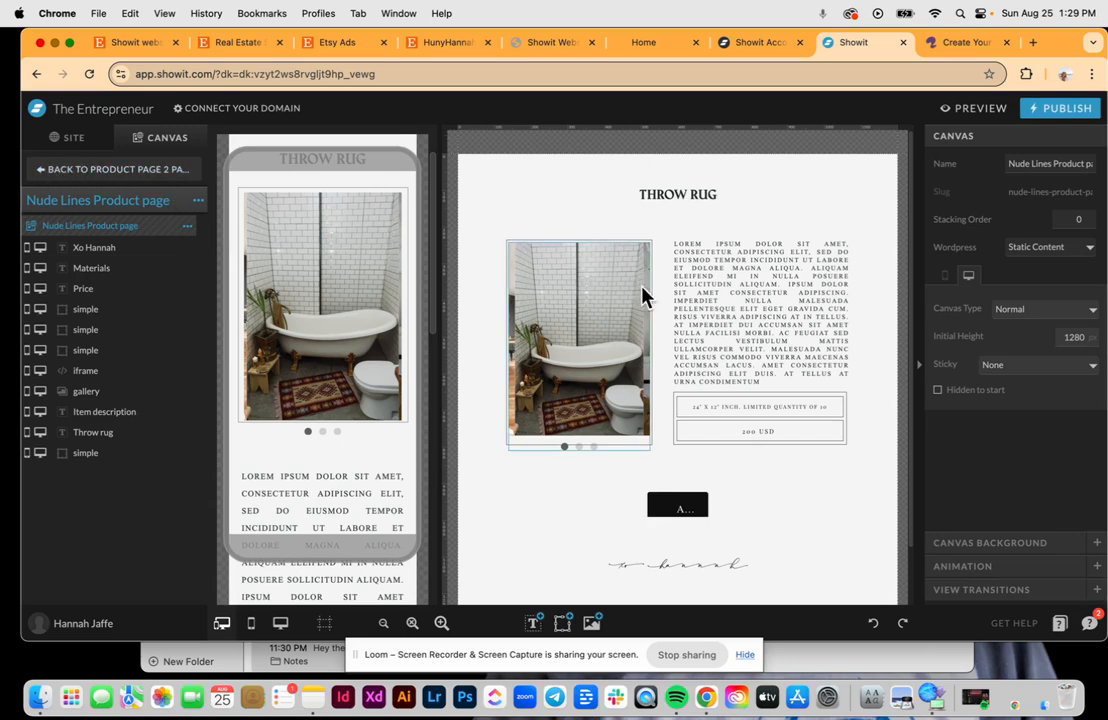
click(196, 204)
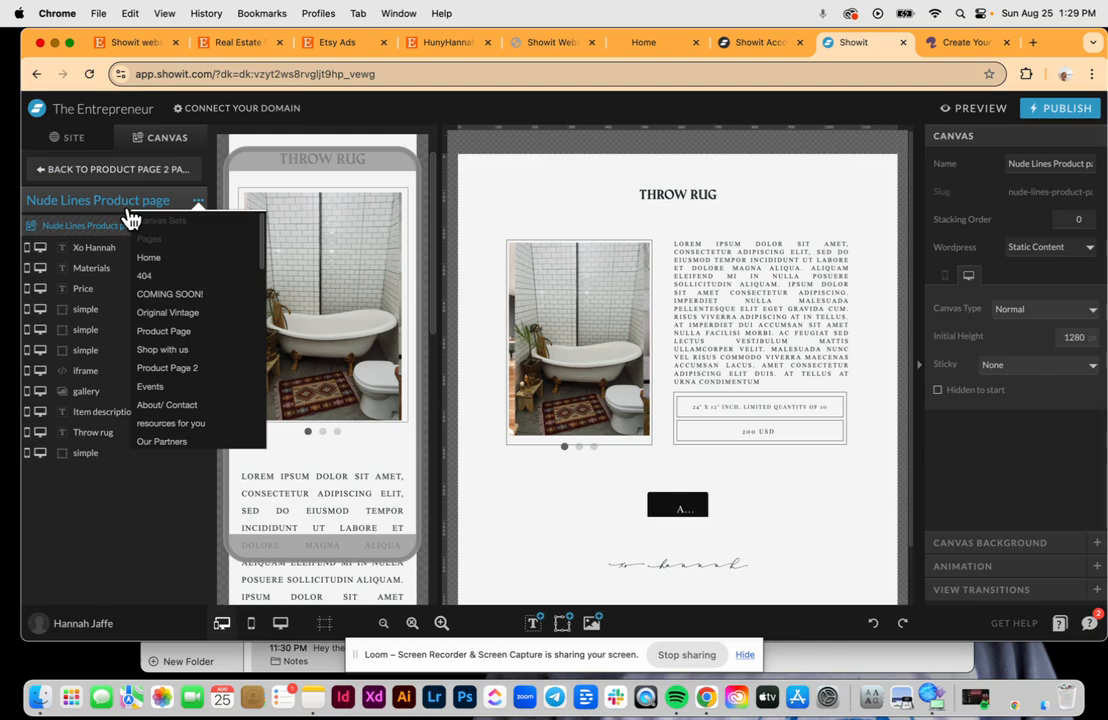
Go back to Product Page 2 and look over its Luxe Clothing Collection section
click(40, 169)
scroll(680, 487, down, 5)
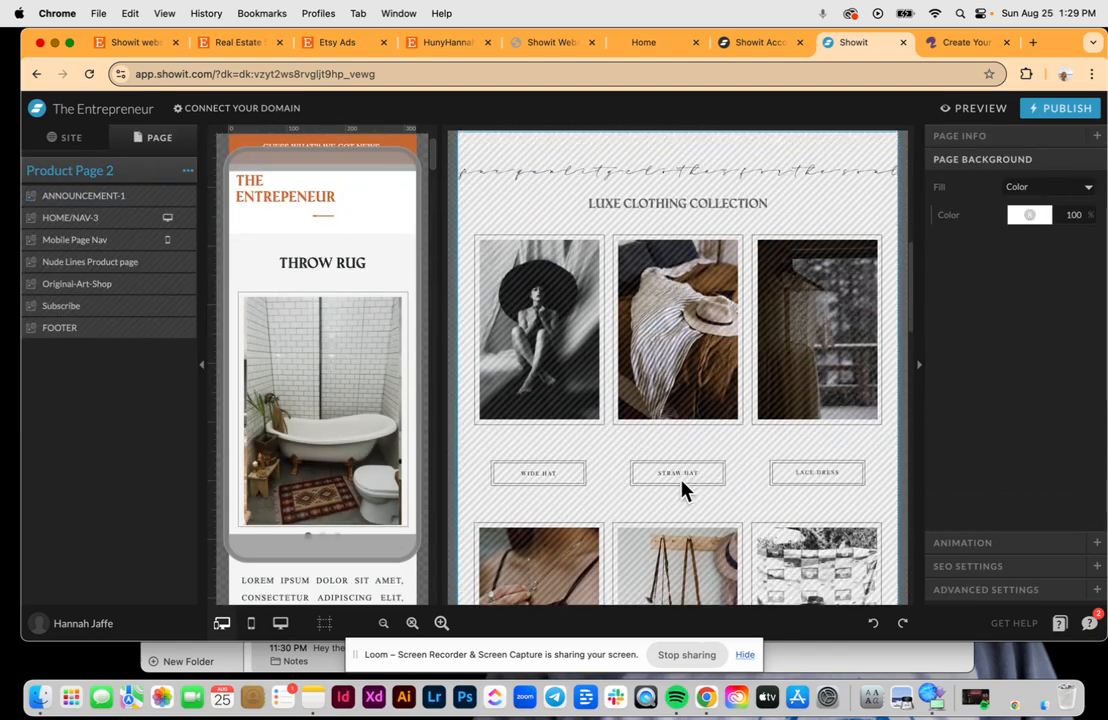
scroll(683, 487, down, 3)
scroll(683, 487, down, 4)
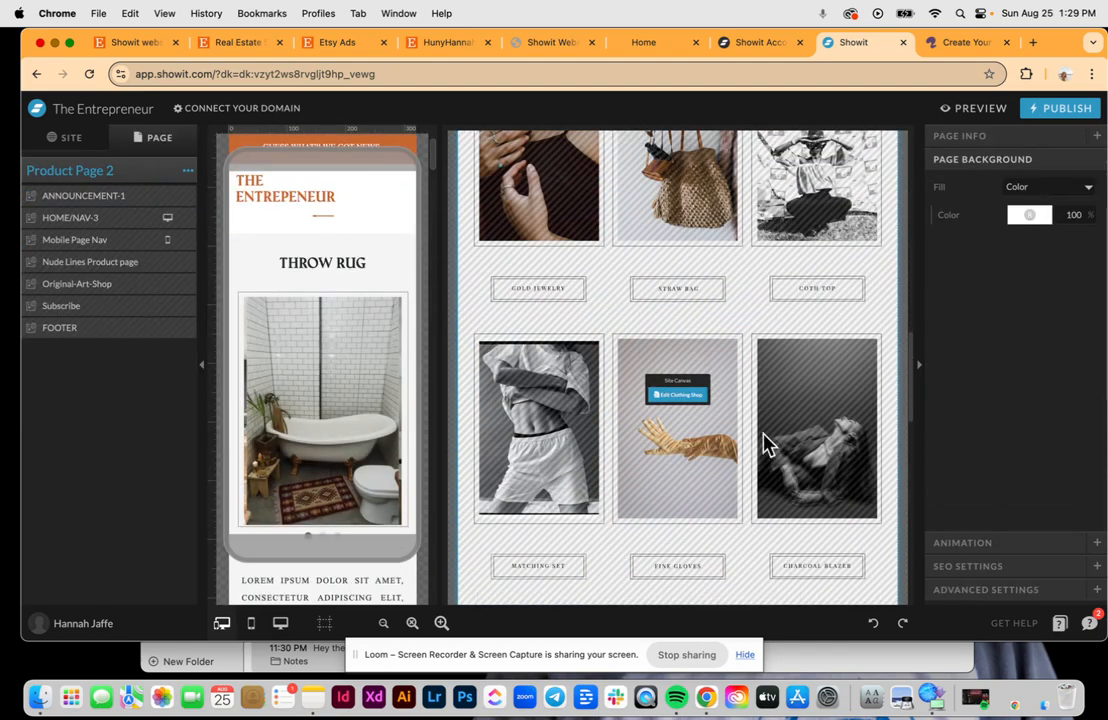
scroll(767, 420, up, 10)
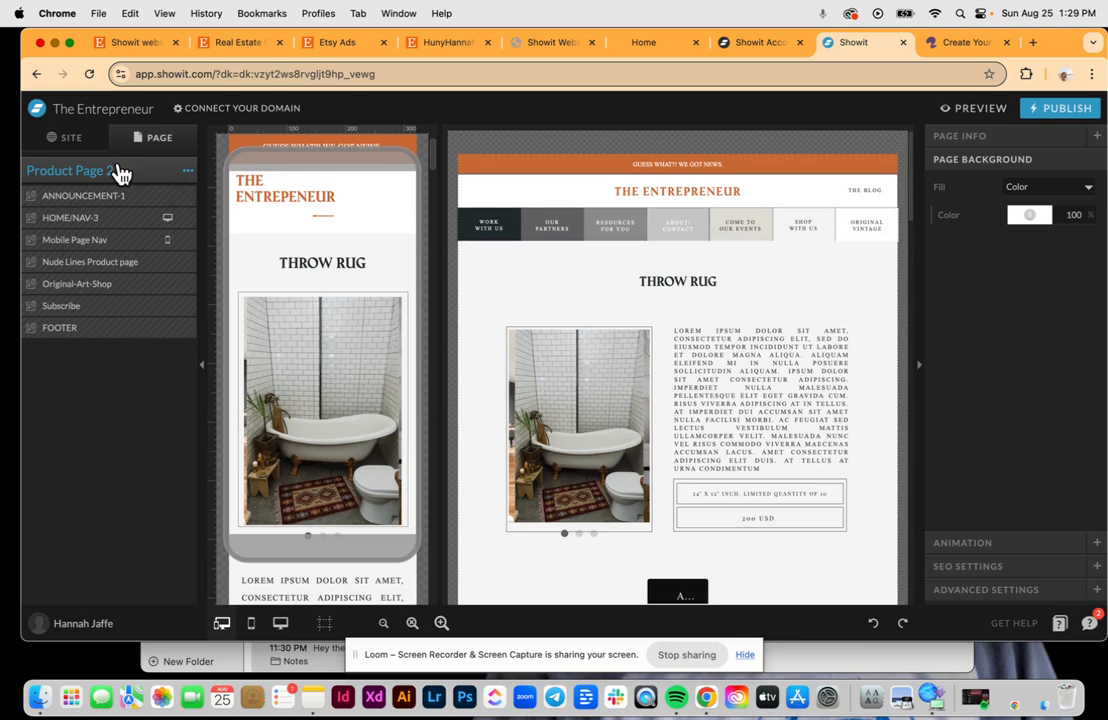
Duplicate Product Page 2 from the site's page list
click(84, 141)
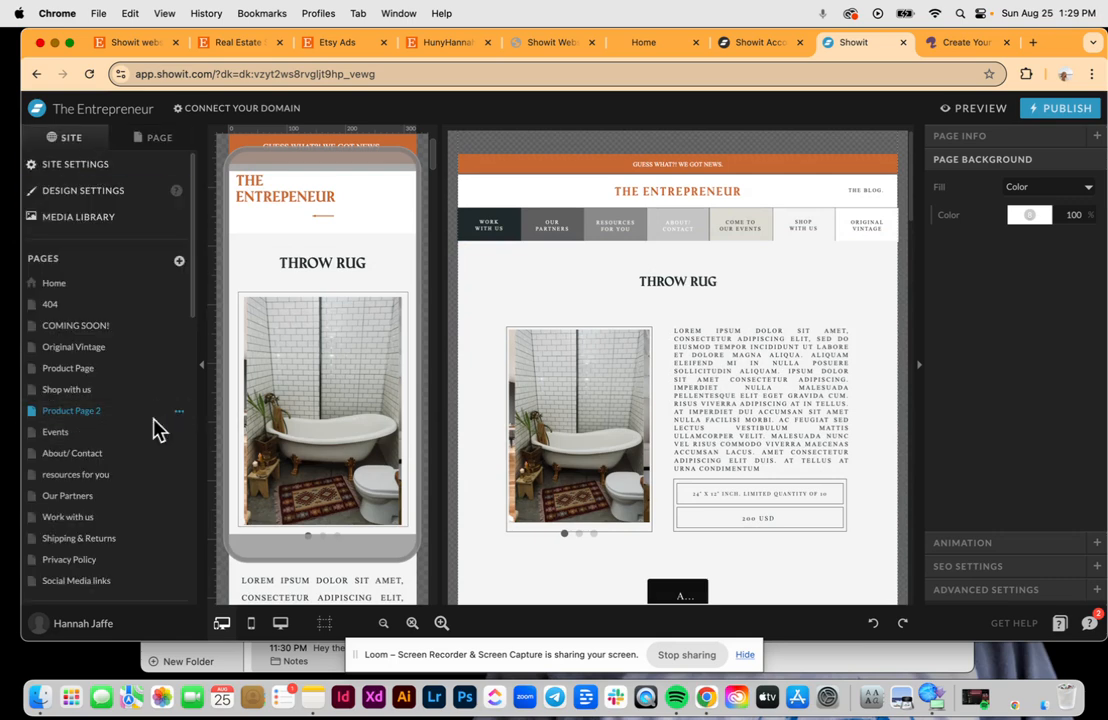
scroll(718, 434, down, 5)
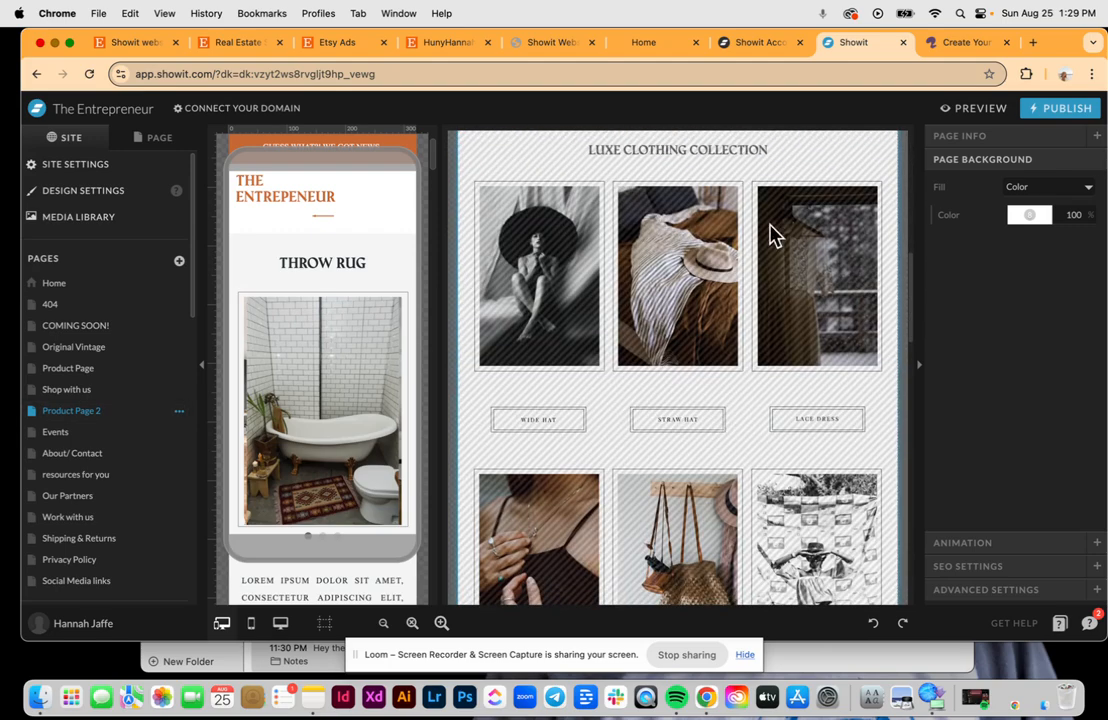
scroll(617, 568, down, 3)
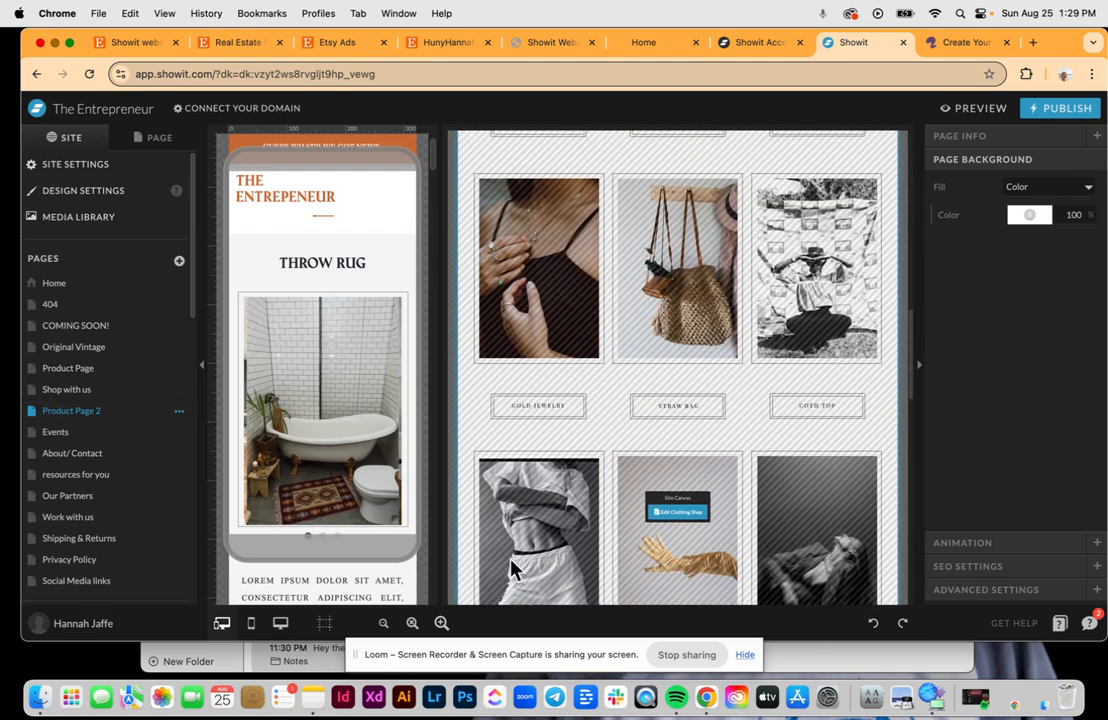
scroll(755, 435, down, 7)
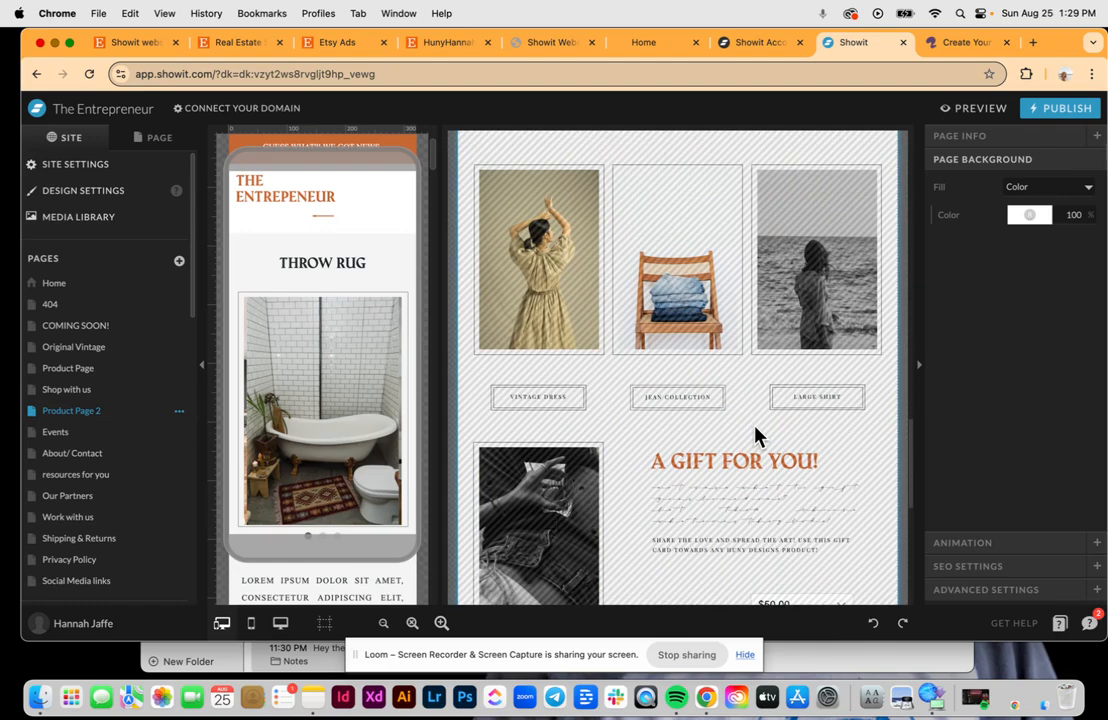
scroll(755, 435, up, 6)
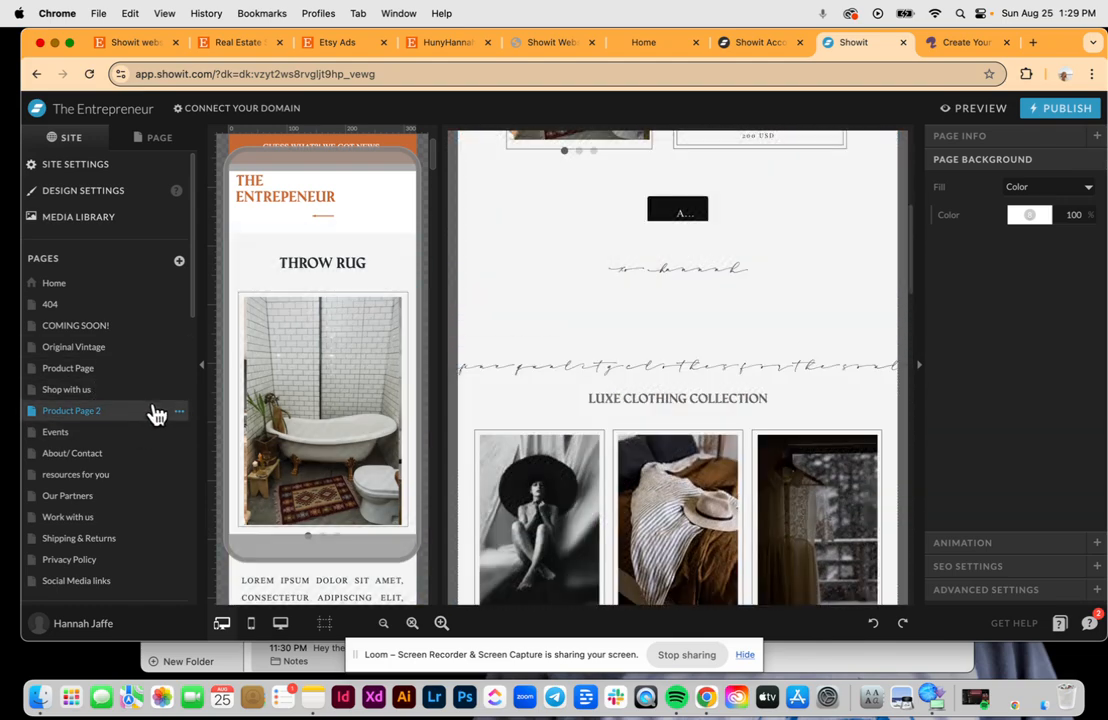
click(180, 414)
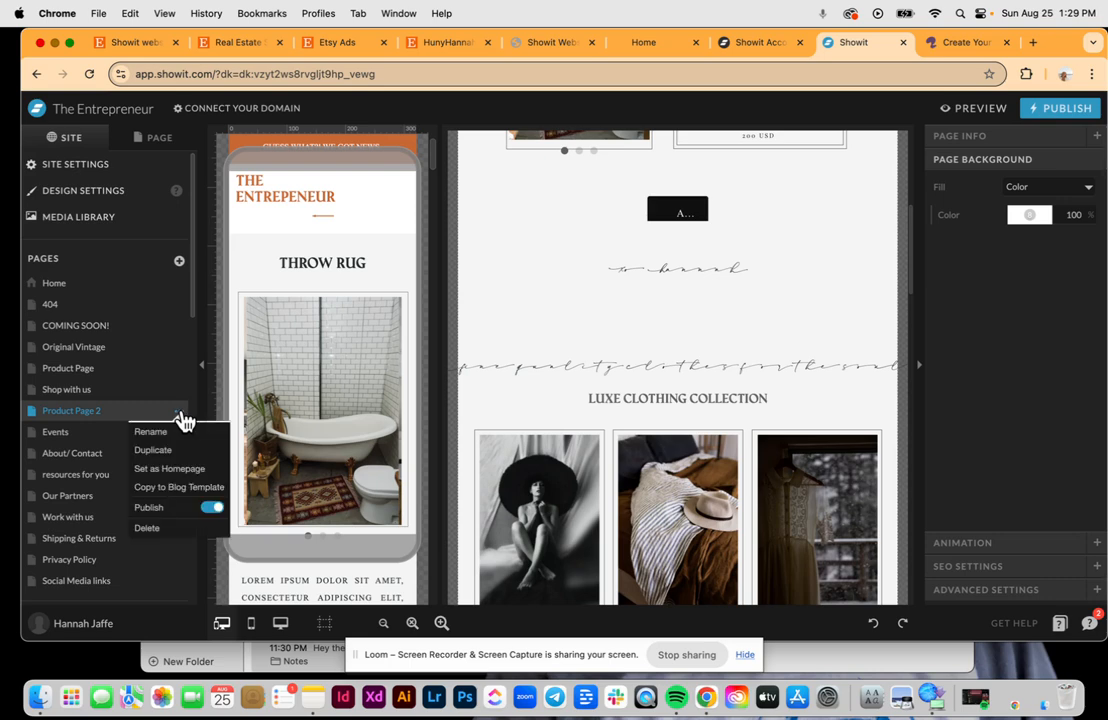
click(160, 449)
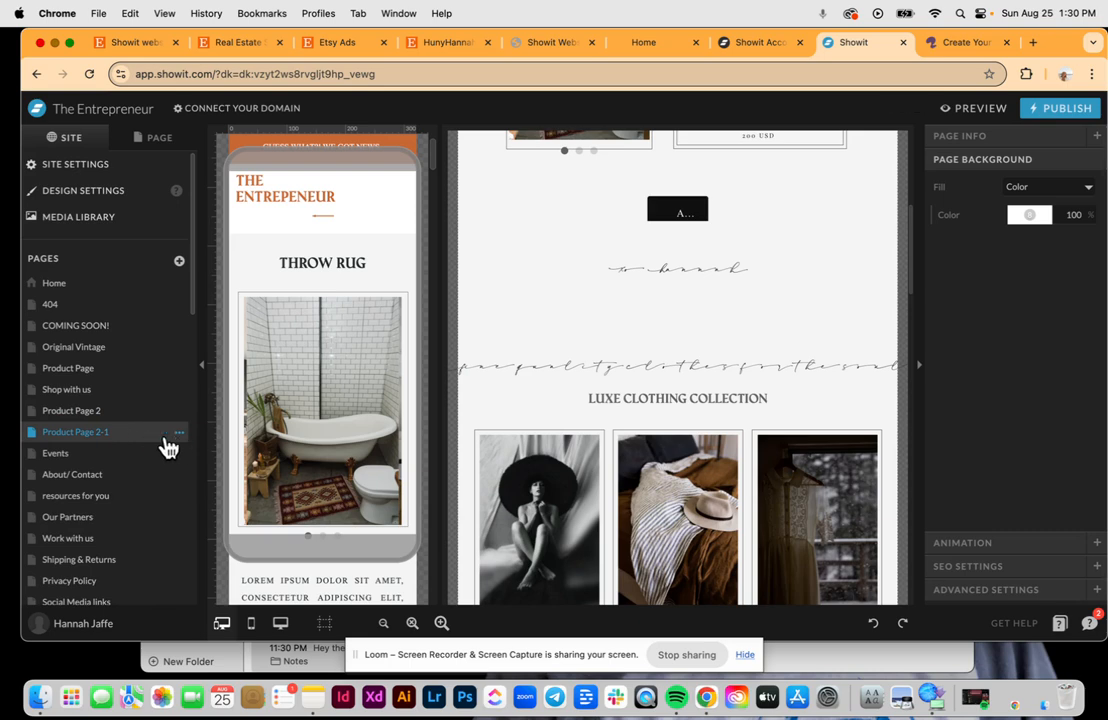
Compare the duplicated page with the original Product Page 2, checking both pages' options, and reopen the duplicate
click(179, 434)
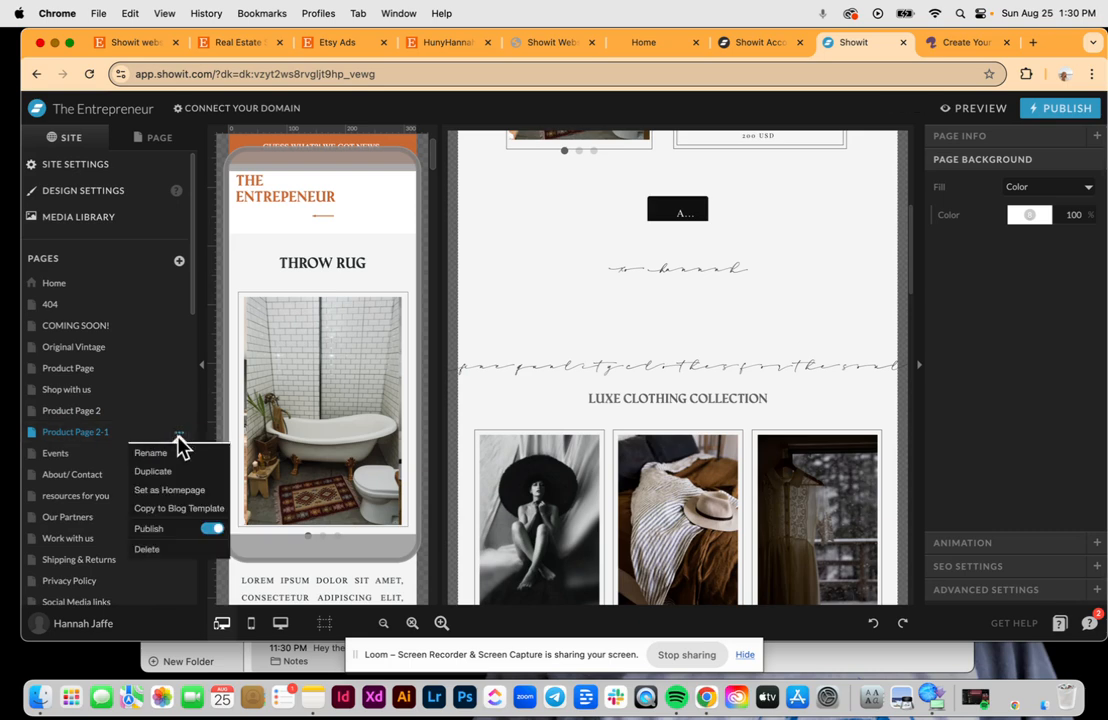
click(92, 445)
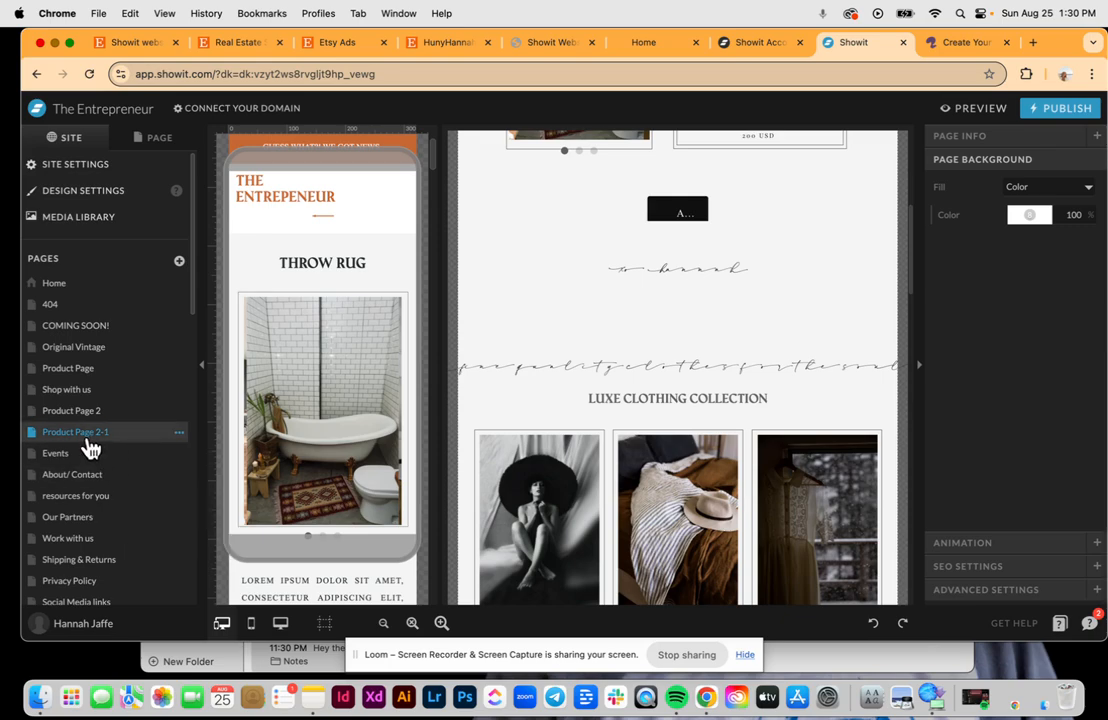
scroll(650, 294, up, 5)
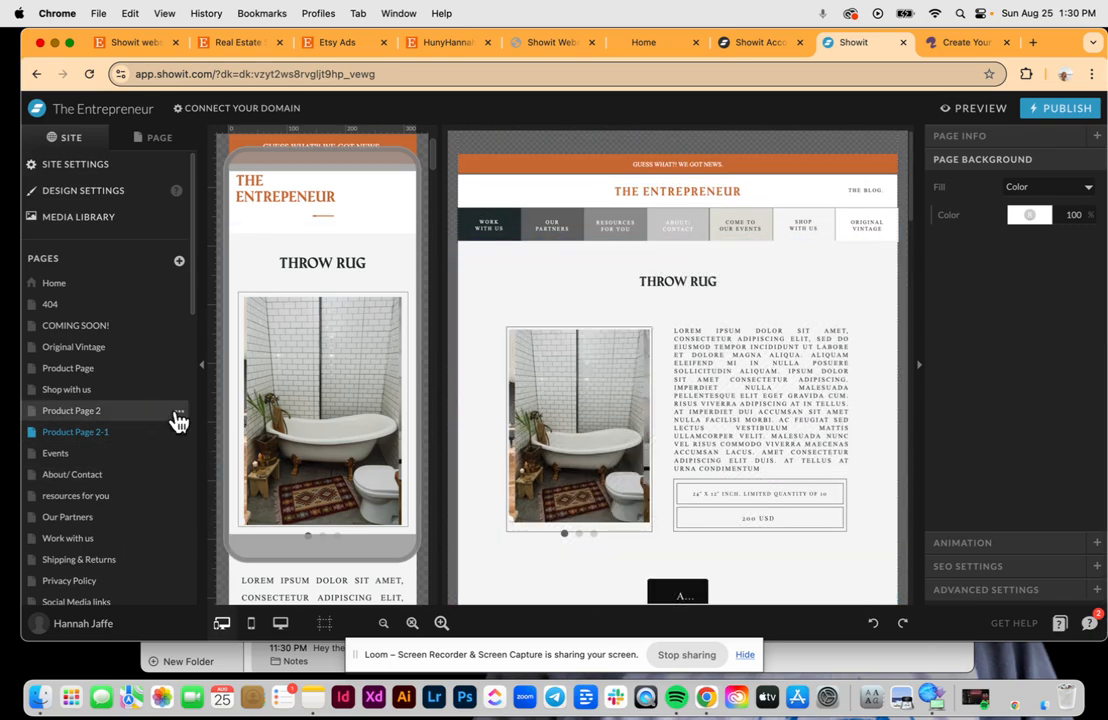
click(110, 413)
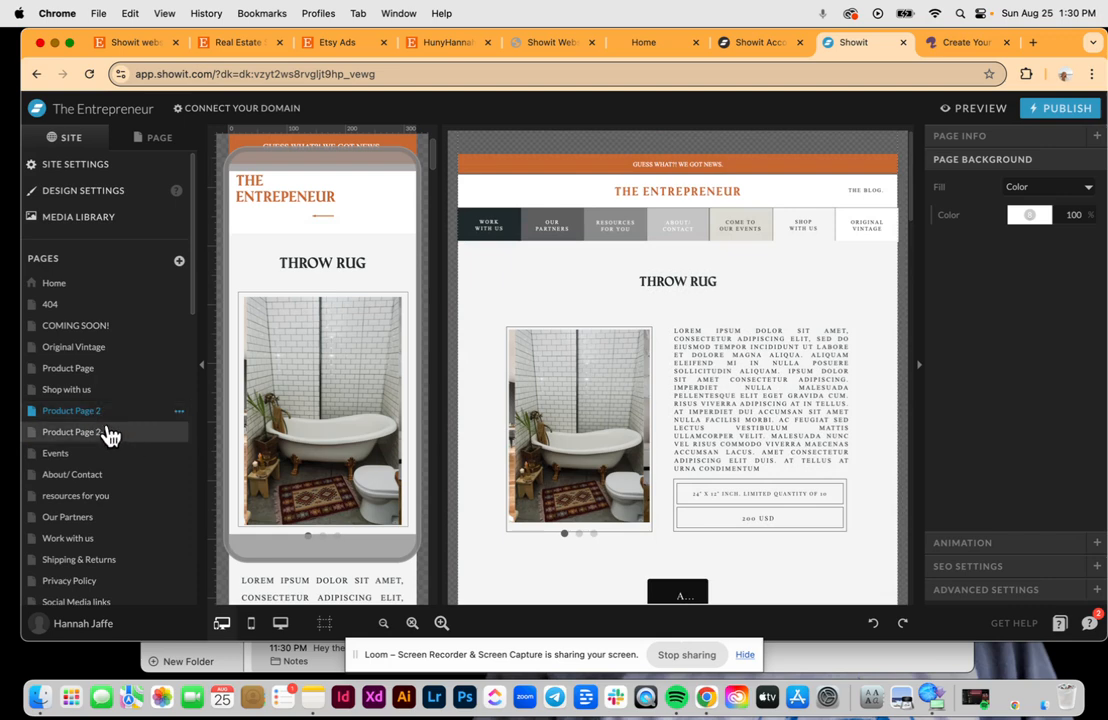
click(179, 411)
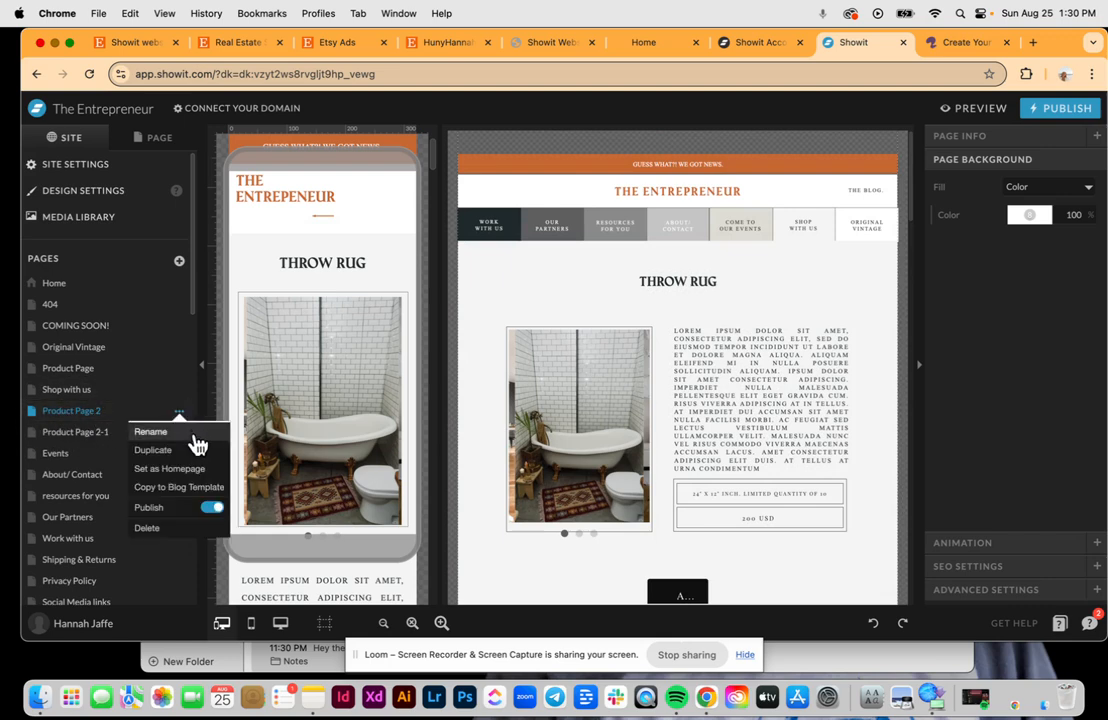
click(103, 440)
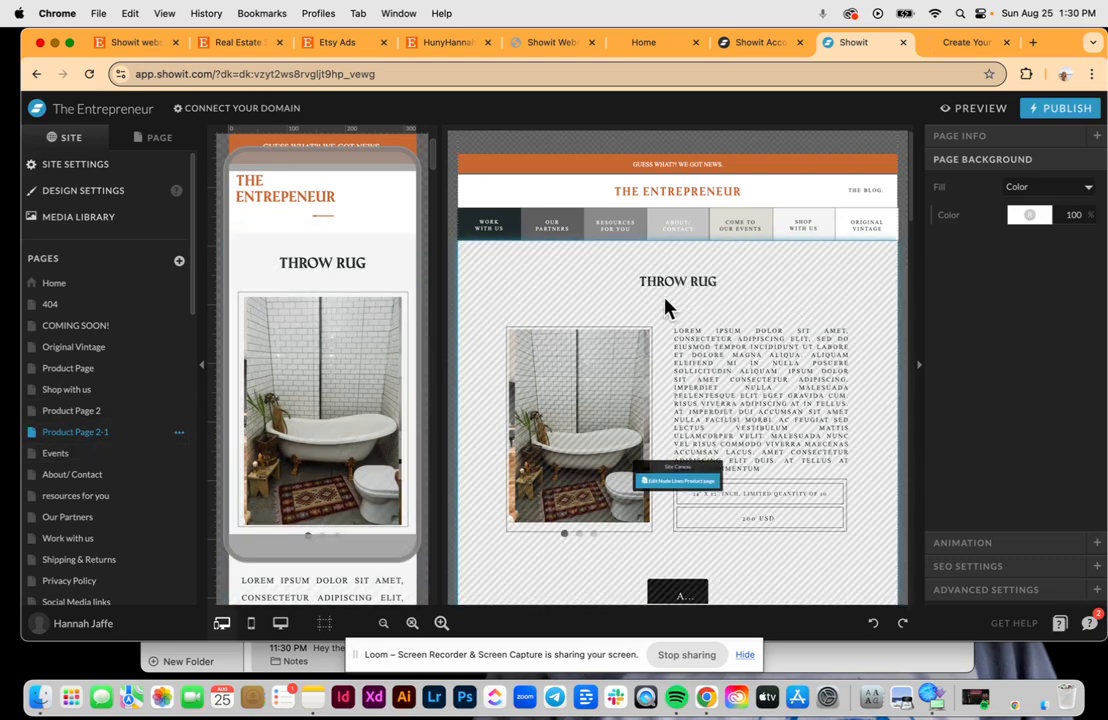
Select the Nude Lines Product page canvas on the duplicated page and review the clothing collection below it
click(660, 300)
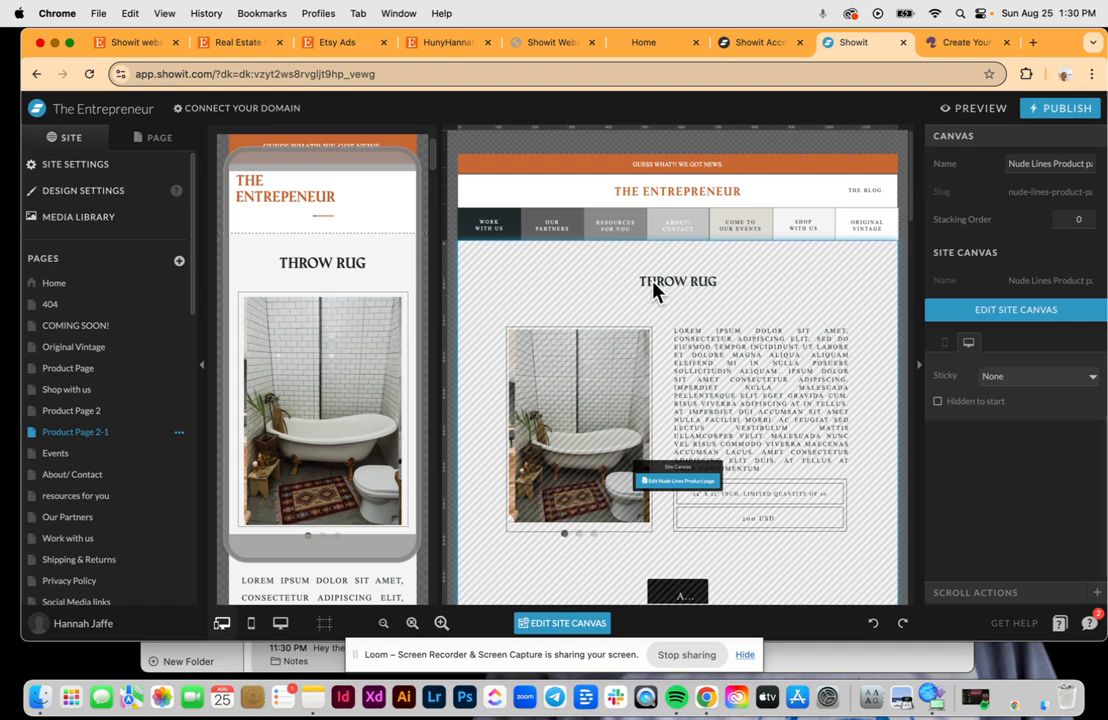
scroll(643, 335, down, 10)
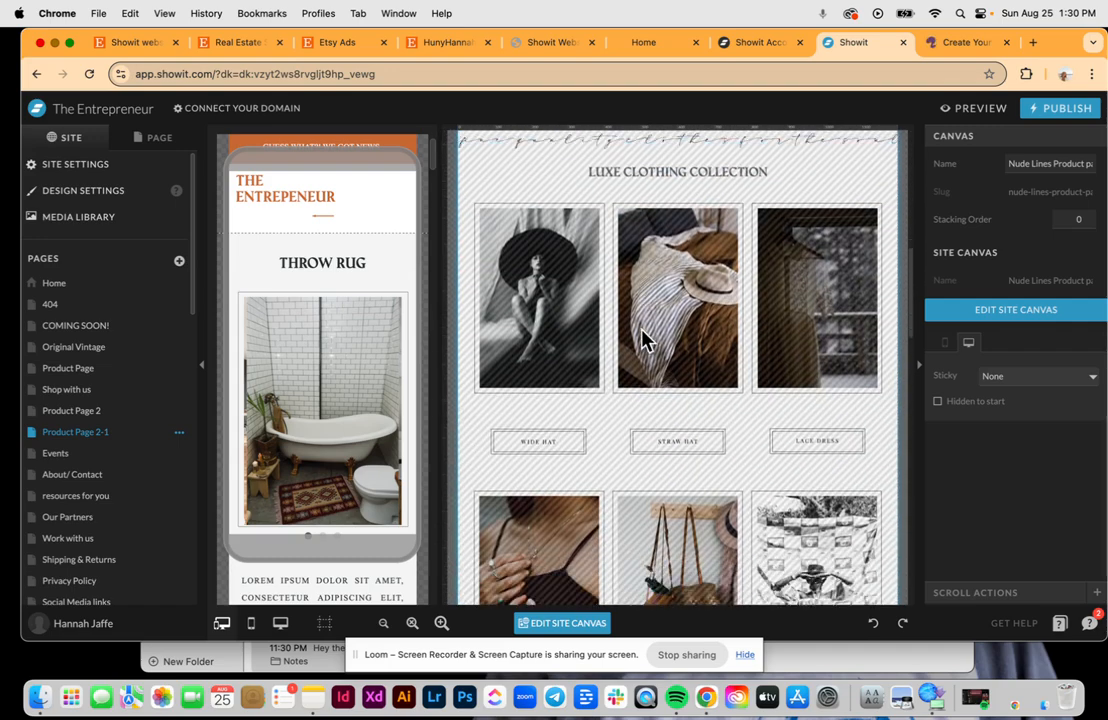
scroll(643, 340, down, 4)
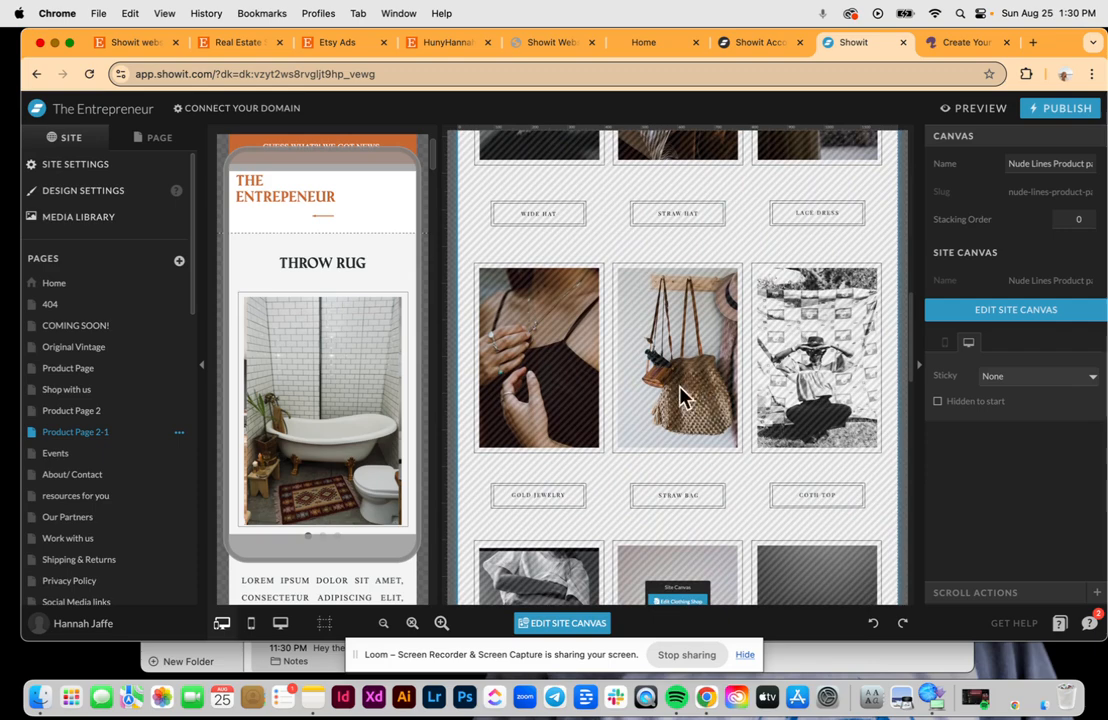
scroll(655, 385, up, 14)
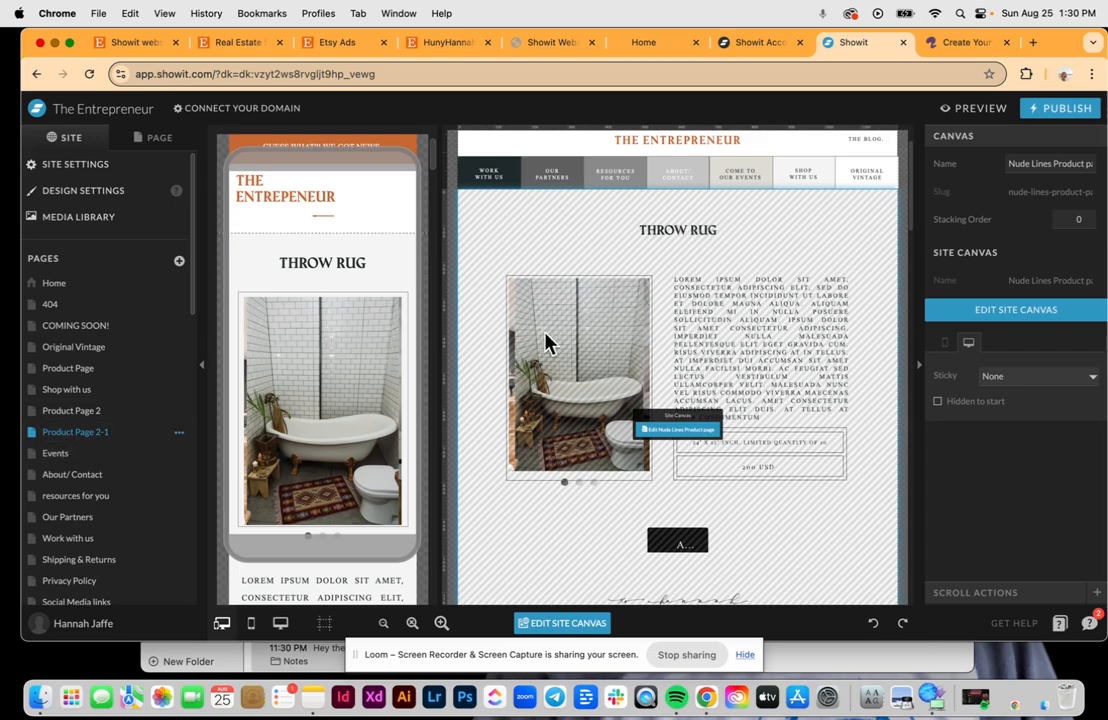
Delete the duplicated page Product Page 2-1 from the site's page list and confirm the deletion
scroll(581, 344, down, 12)
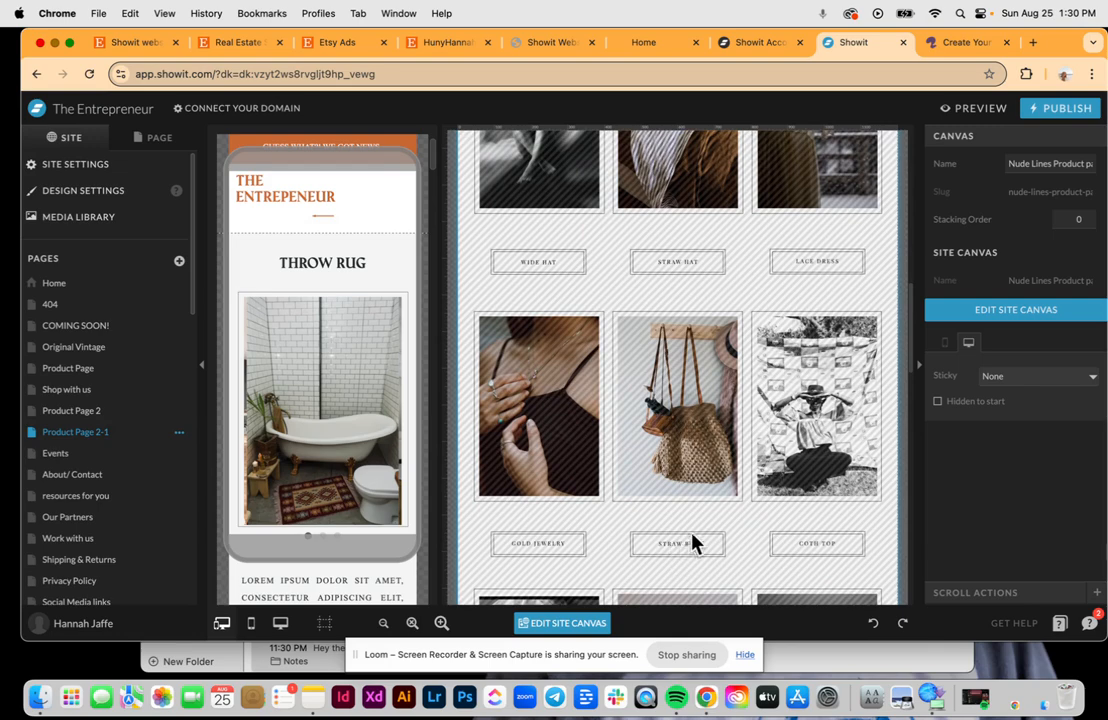
scroll(690, 543, up, 12)
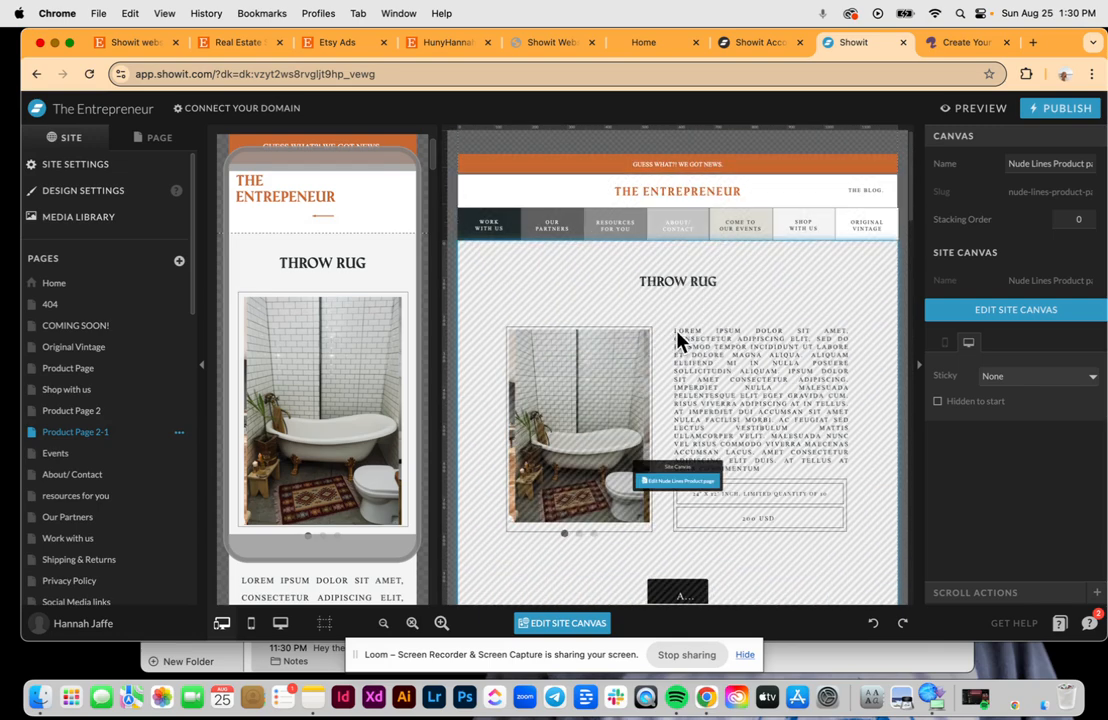
click(179, 433)
click(872, 626)
click(179, 433)
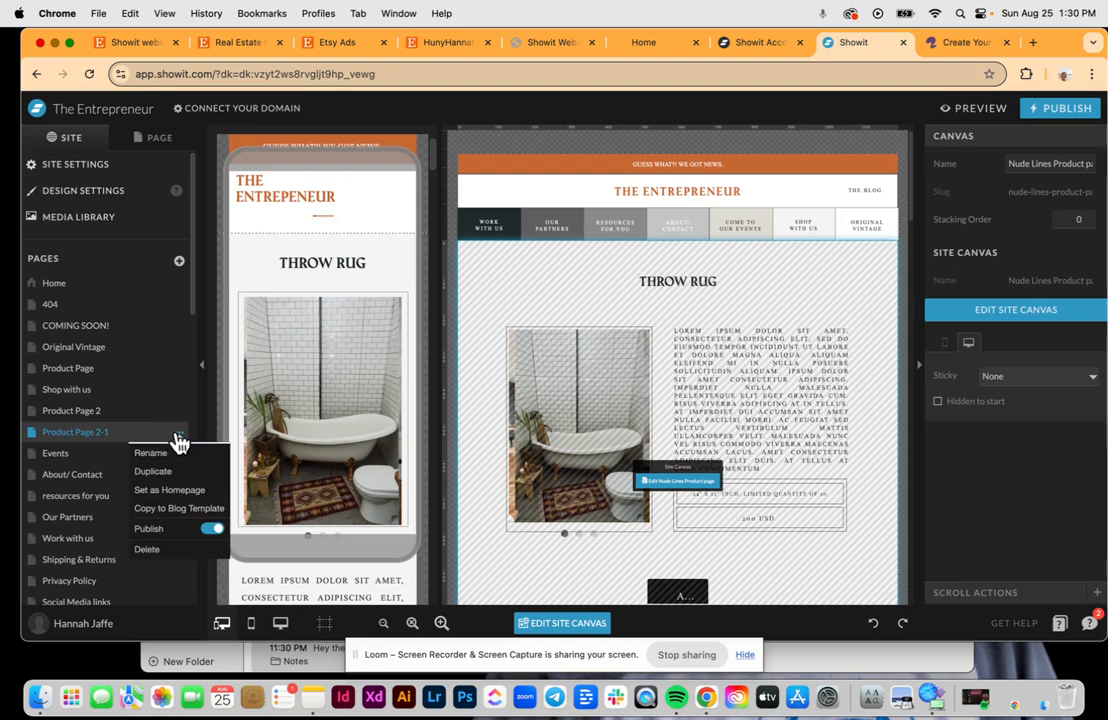
click(170, 552)
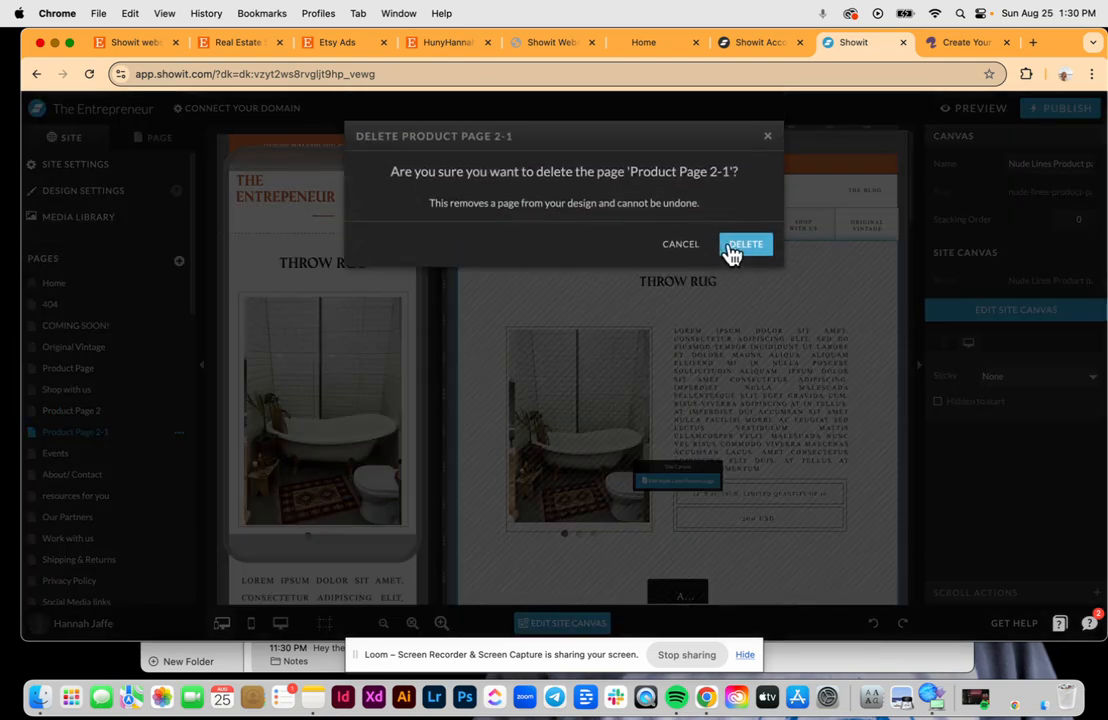
click(733, 250)
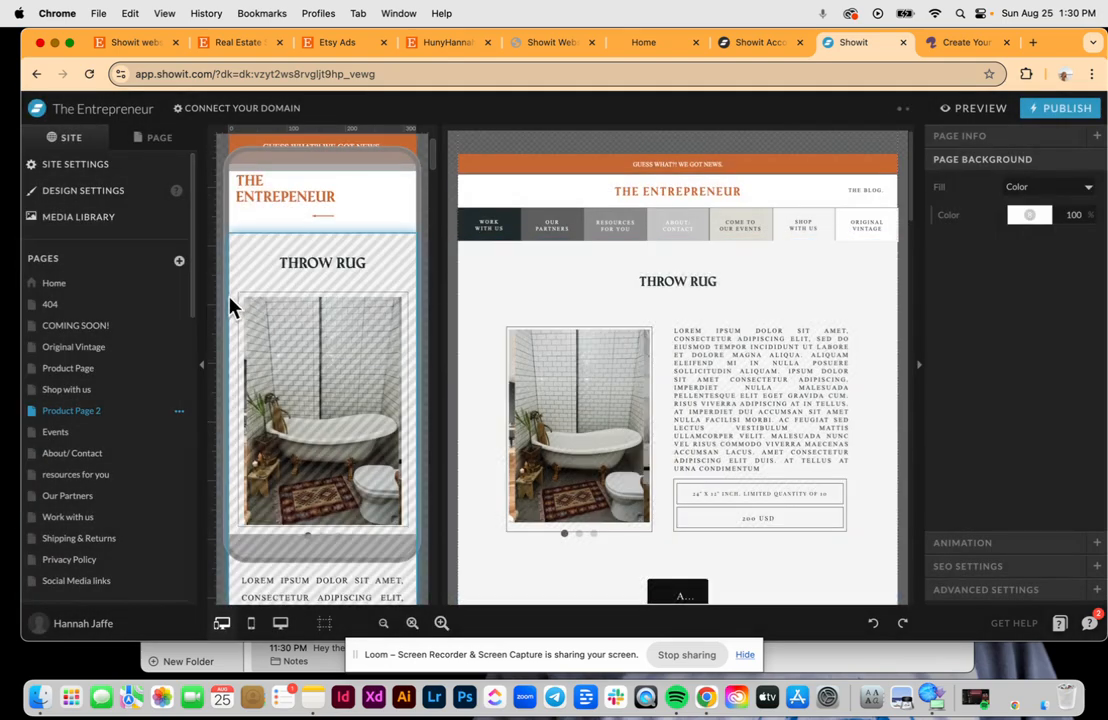
Open the Events page and look over its event listing and newsletter sign-up sections
scroll(512, 376, down, 3)
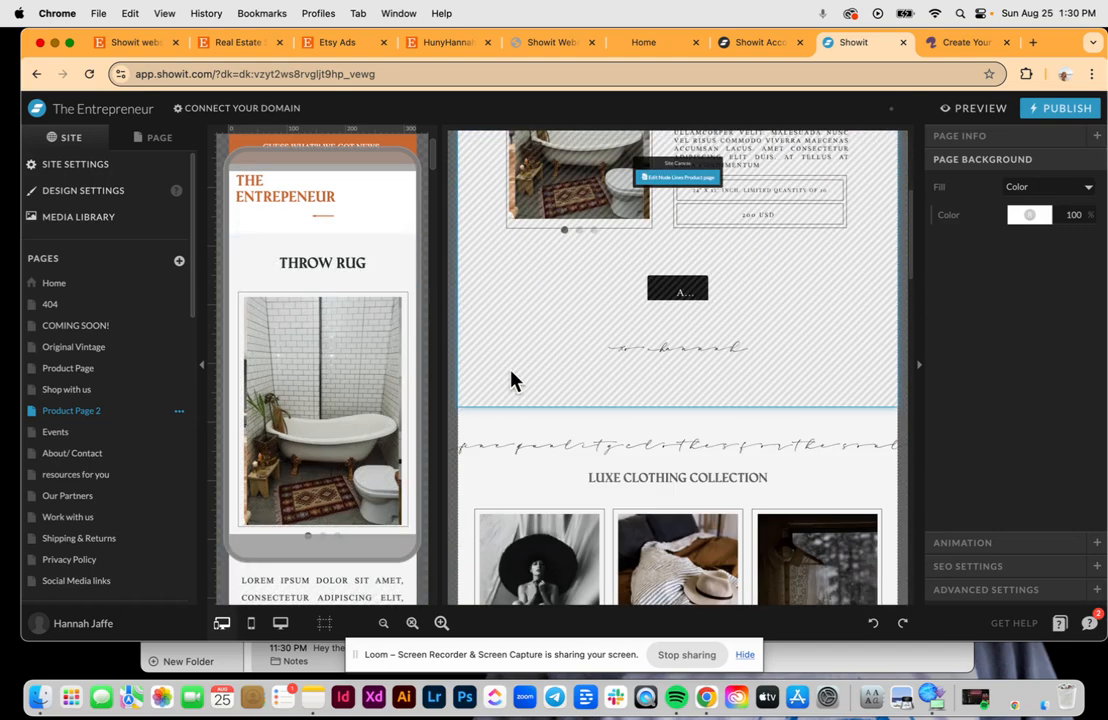
scroll(611, 287, up, 3)
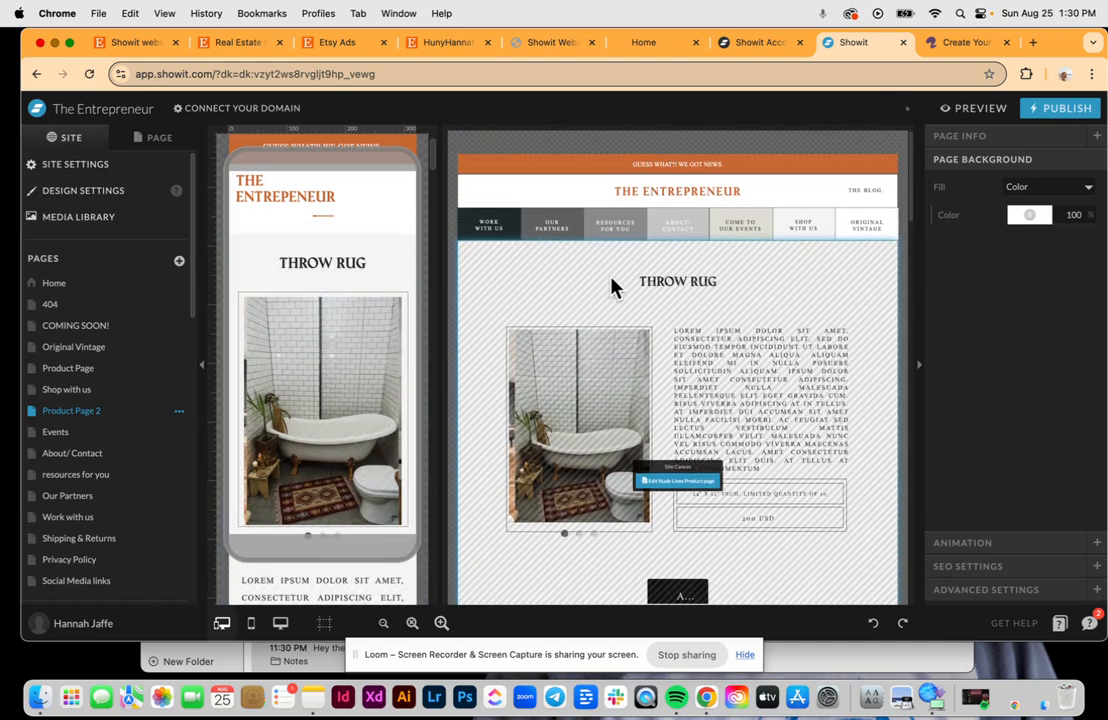
scroll(333, 347, down, 3)
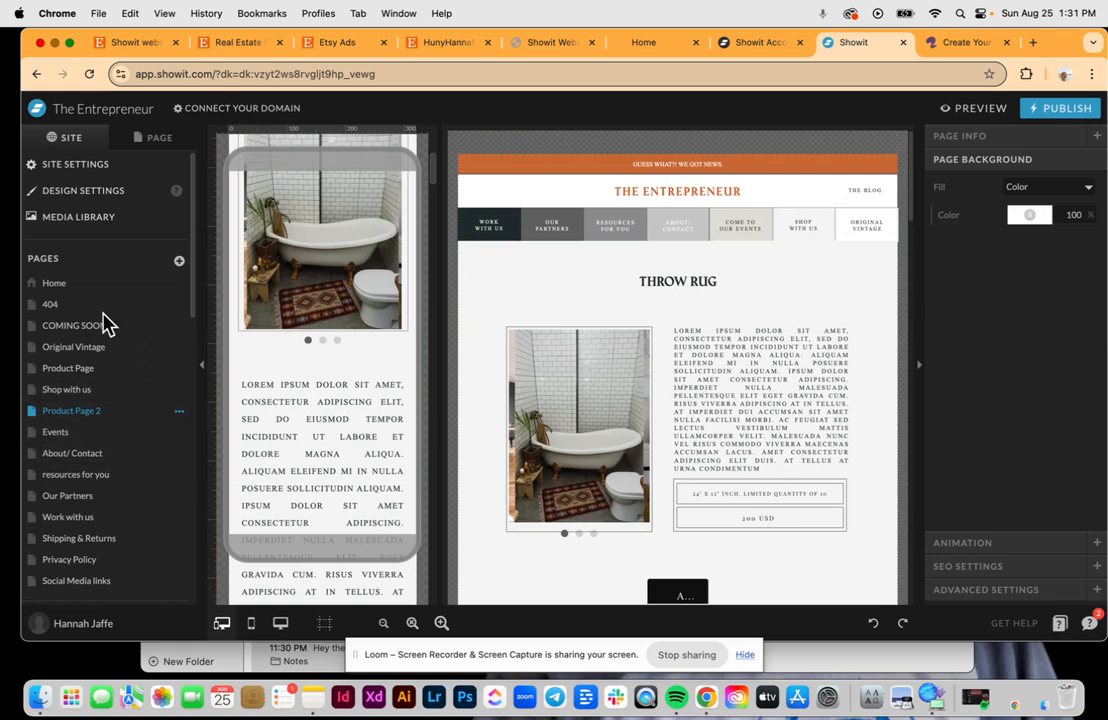
click(107, 435)
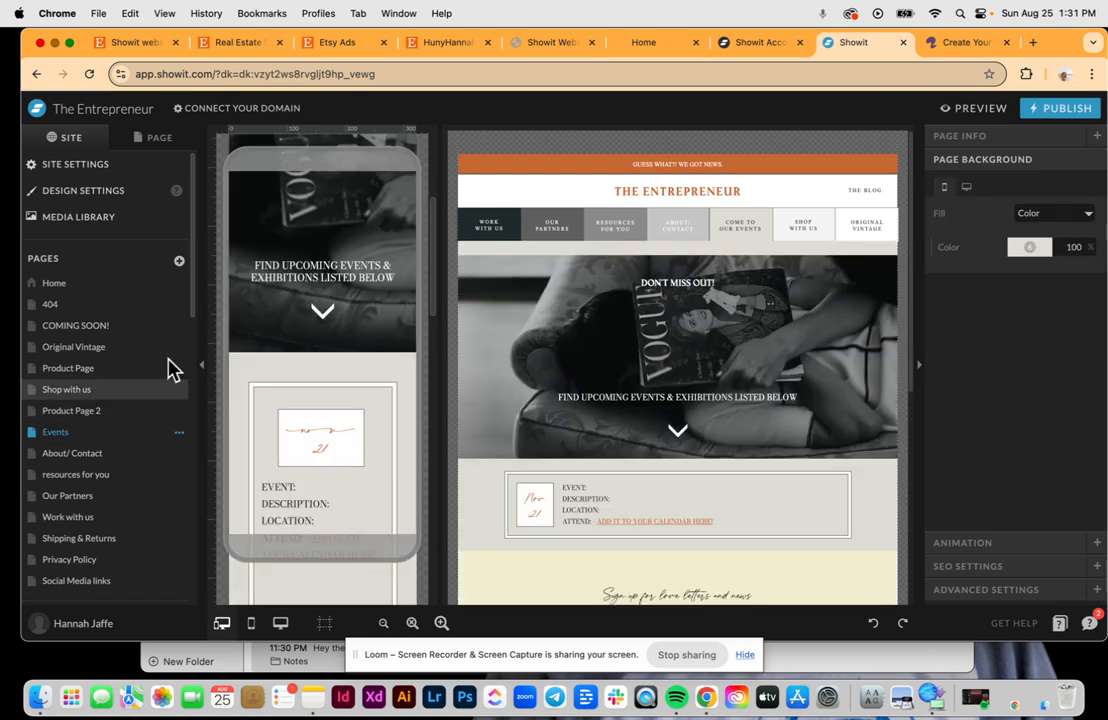
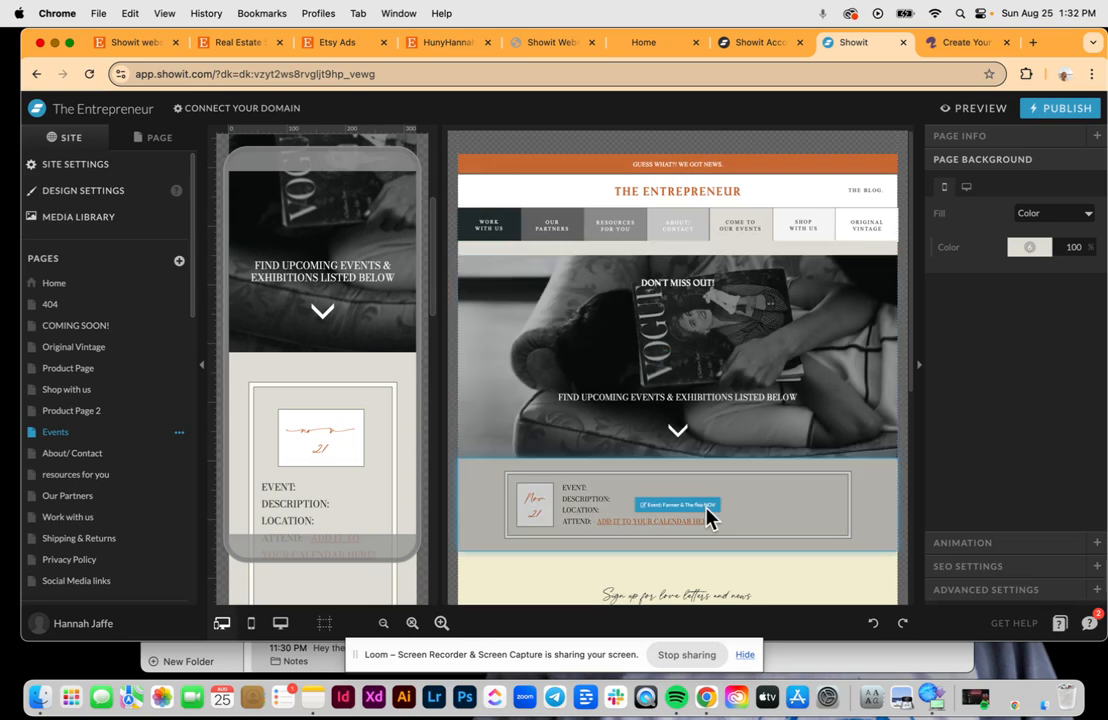
scroll(708, 512, down, 3)
scroll(708, 512, up, 3)
scroll(720, 490, down, 1)
scroll(738, 463, down, 3)
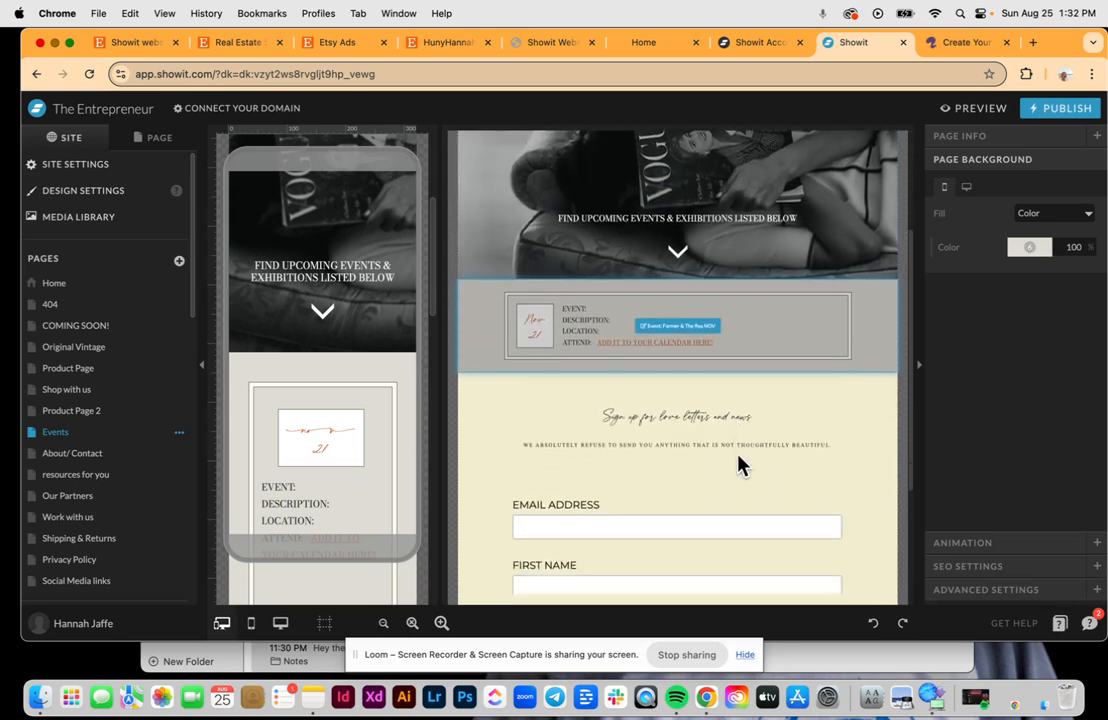
Select the Event: Farmer & The flea NOV canvas on the Events page and show its list of elements
click(781, 324)
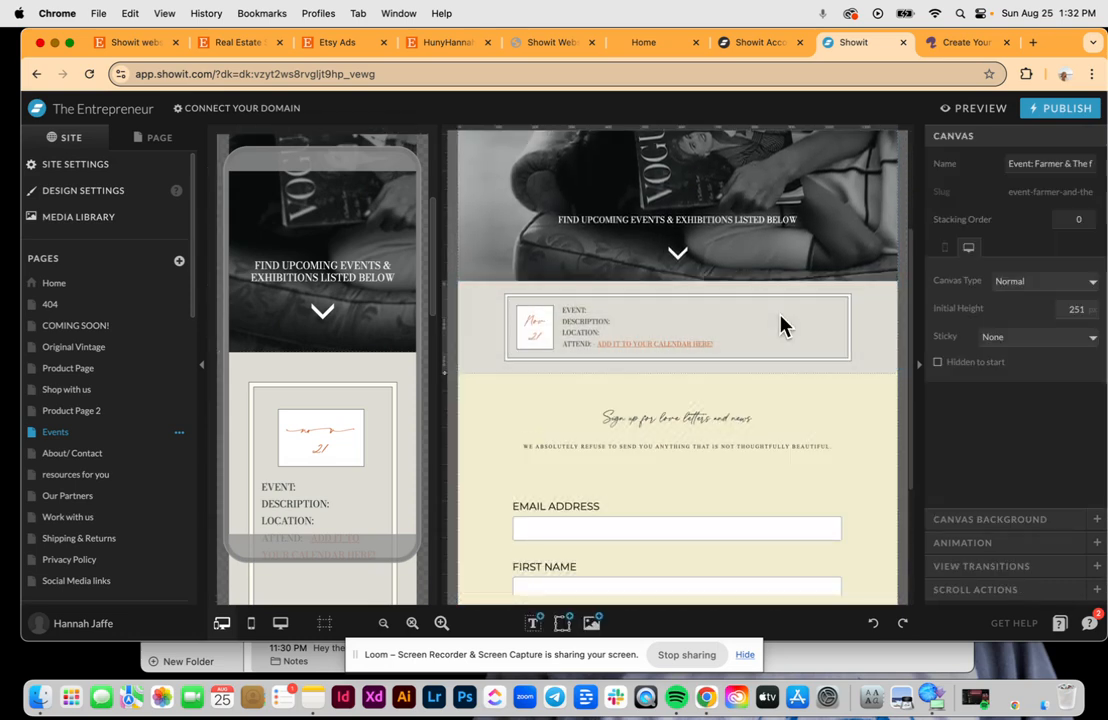
click(160, 138)
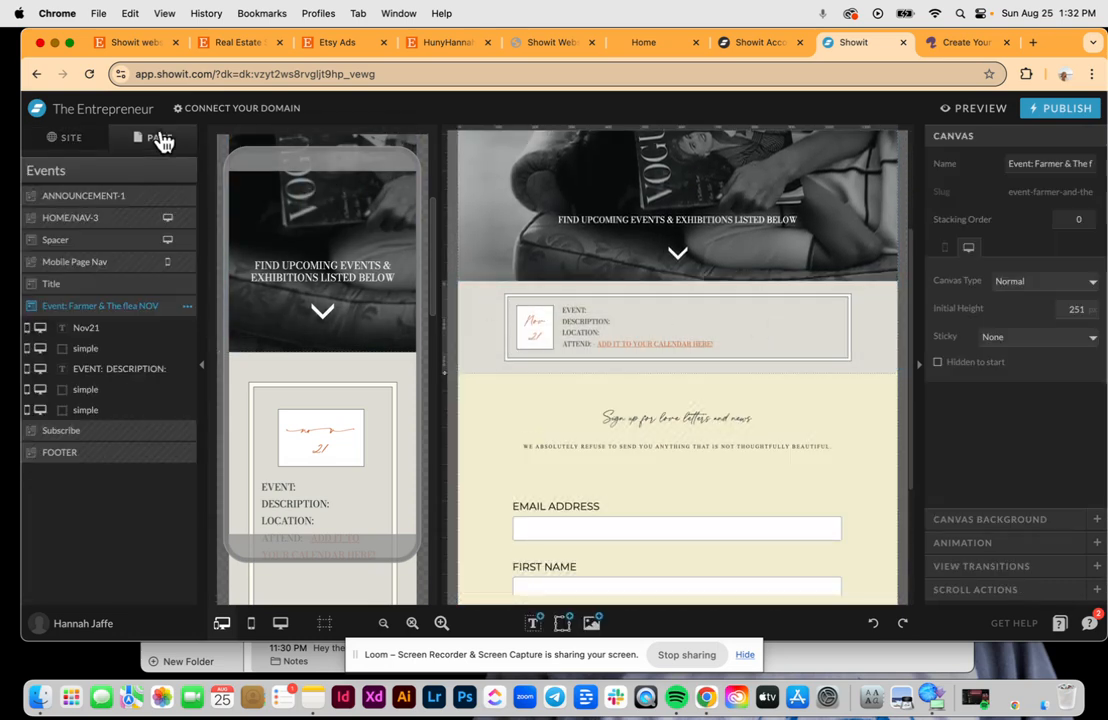
click(118, 314)
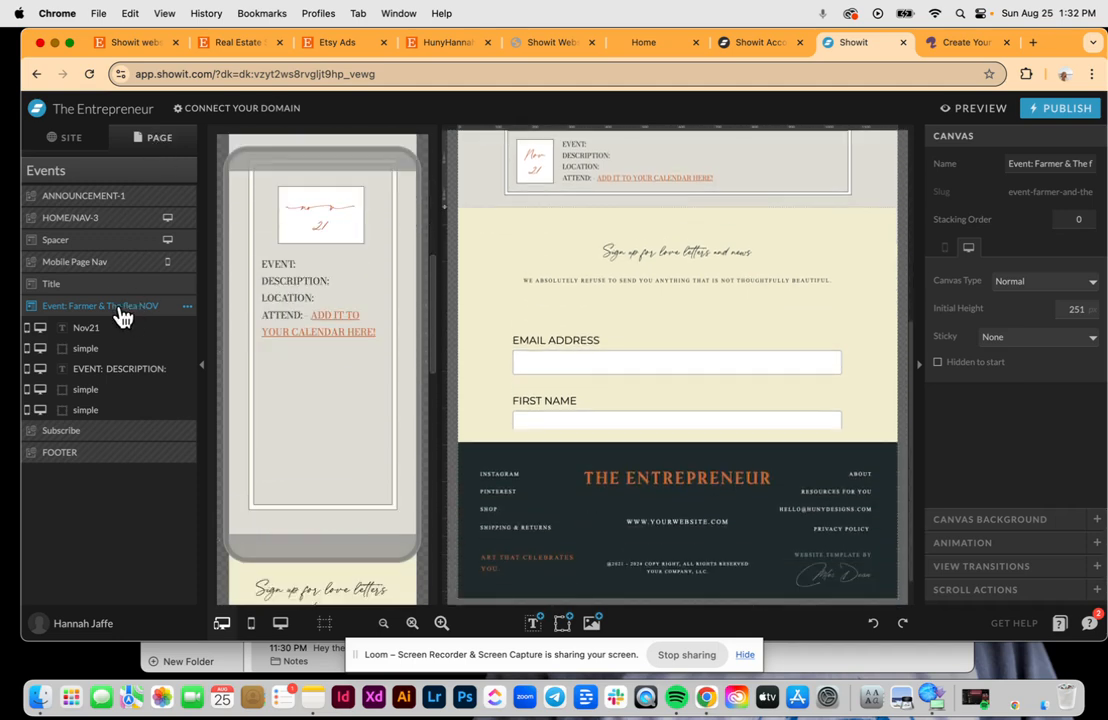
scroll(555, 247, up, 3)
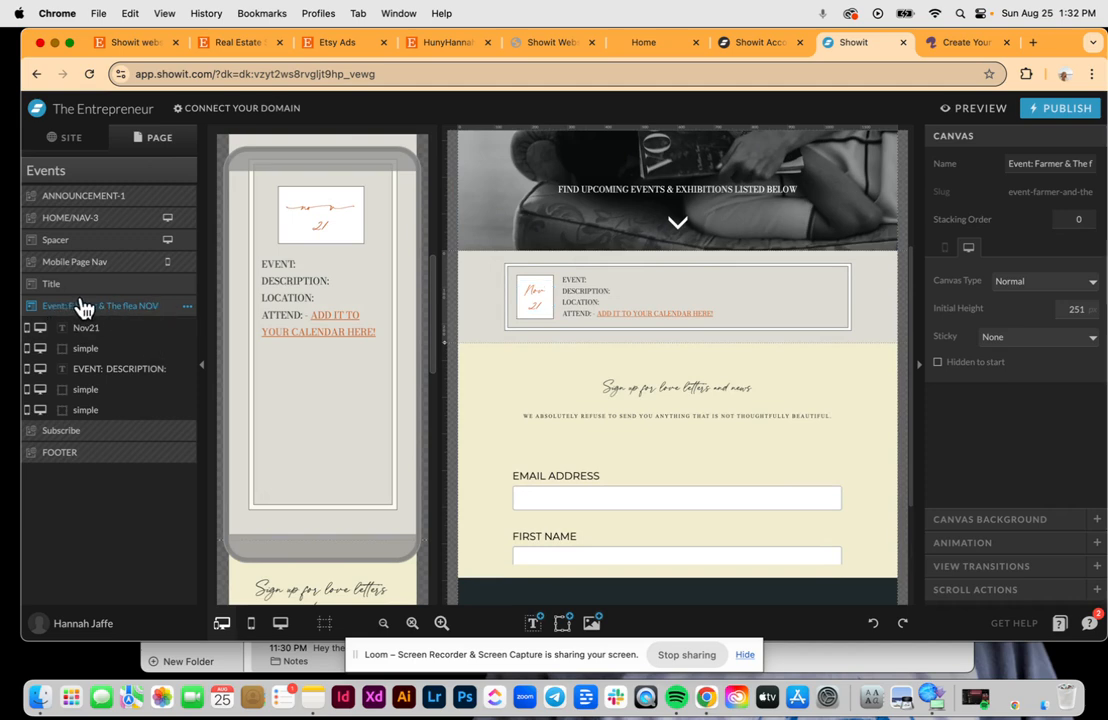
Try filling in the event text with FARMER AND THE FLEA, WHAT ITS ABOUT and WHERE IT IS, and undo the entry
click(638, 297)
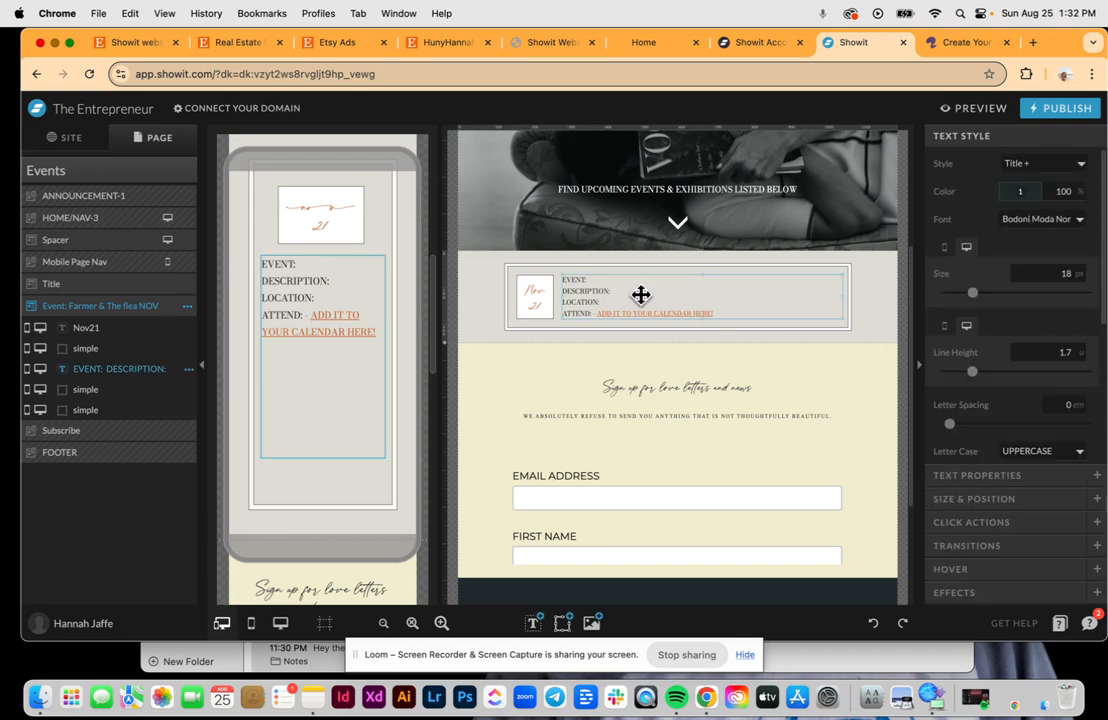
click(613, 279)
text(FARMER AND THE FLEA)
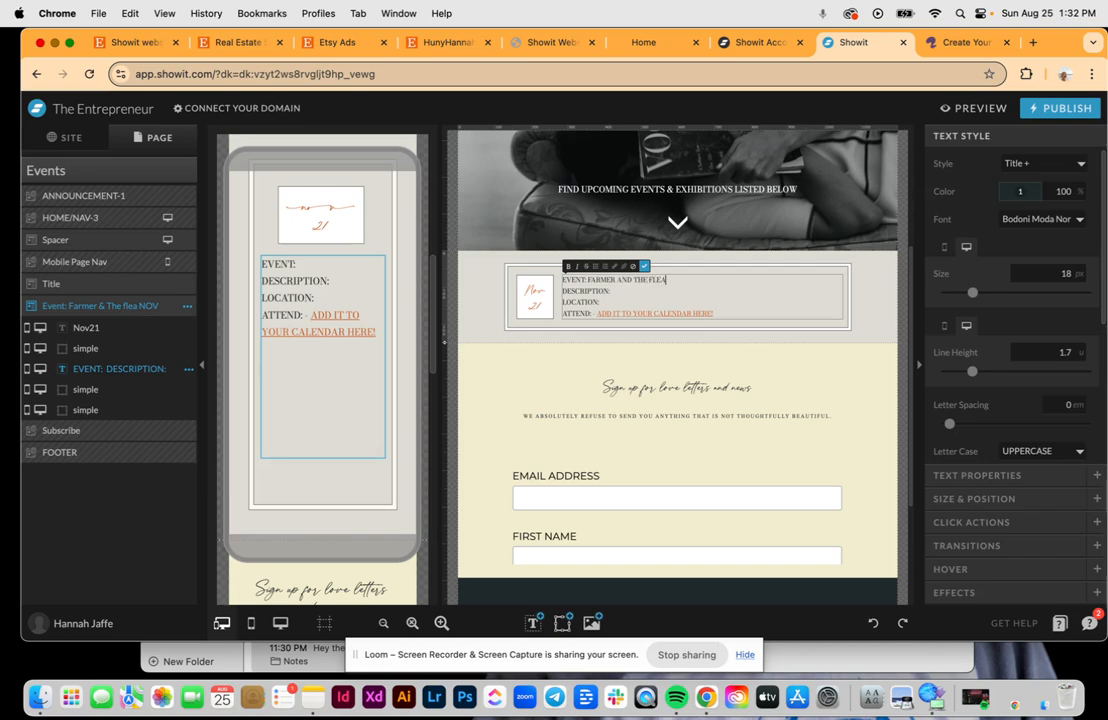
click(631, 291)
text(WHAT ITS ABOUT)
click(615, 301)
text(WHERE IT IS)
drag(720, 315, 598, 314)
click(684, 281)
drag(684, 281, 593, 279)
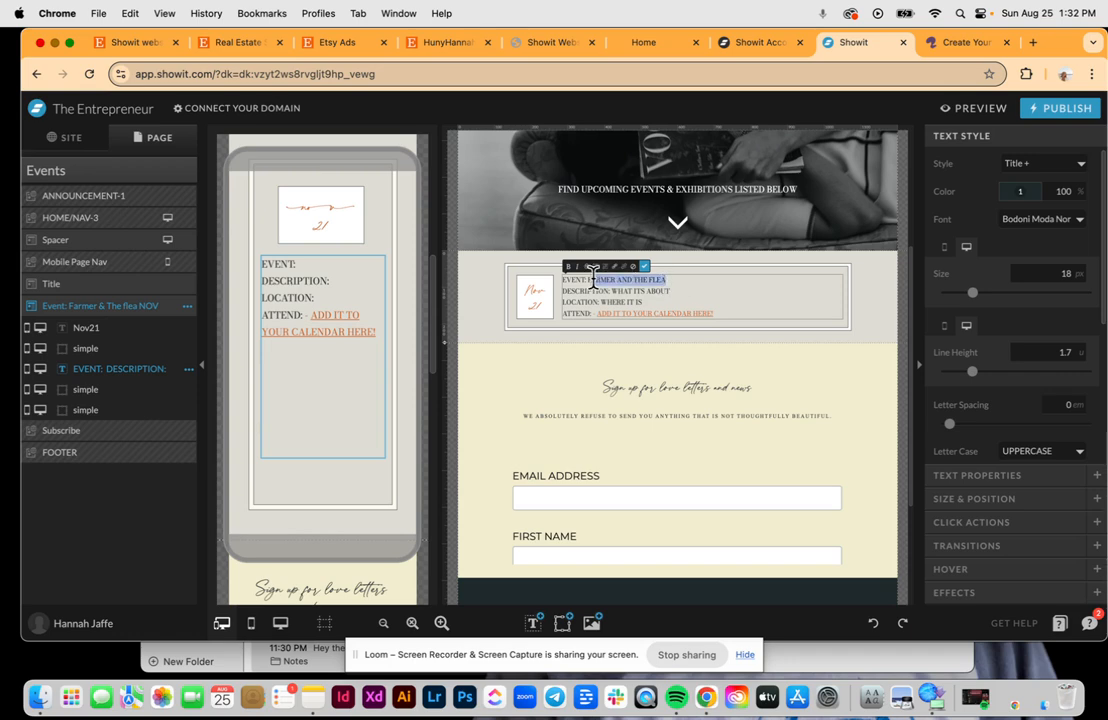
click(846, 312)
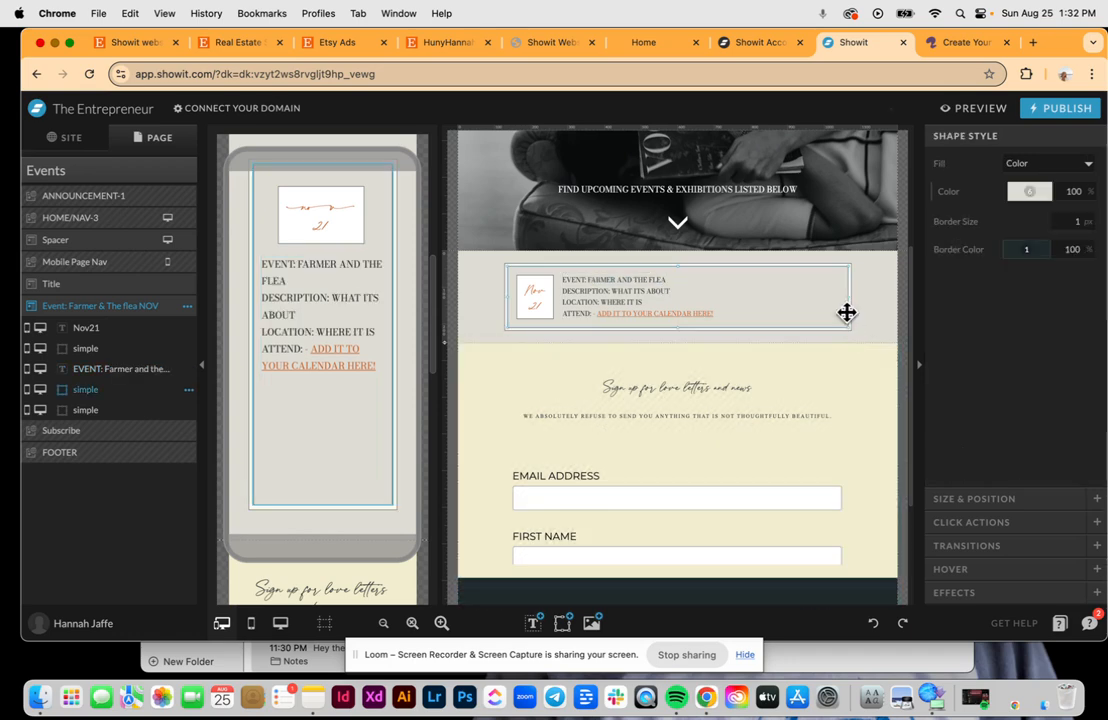
click(873, 626)
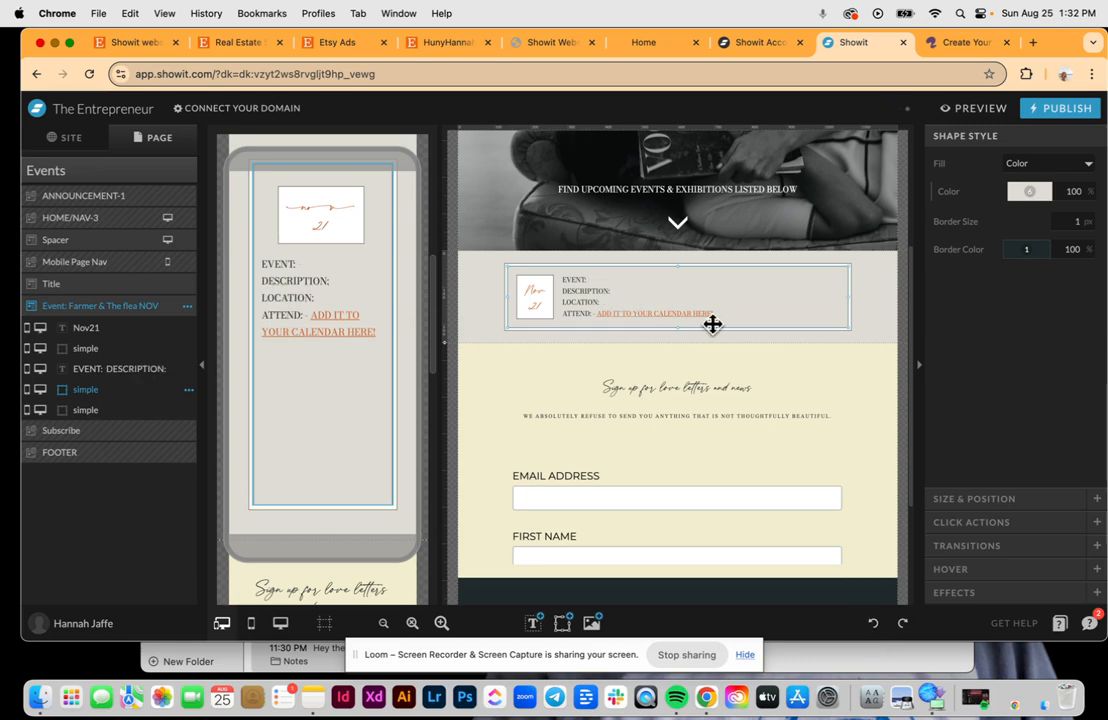
Duplicate the Event: Farmer & The flea NOV canvas and select the event details text in the copy
click(537, 300)
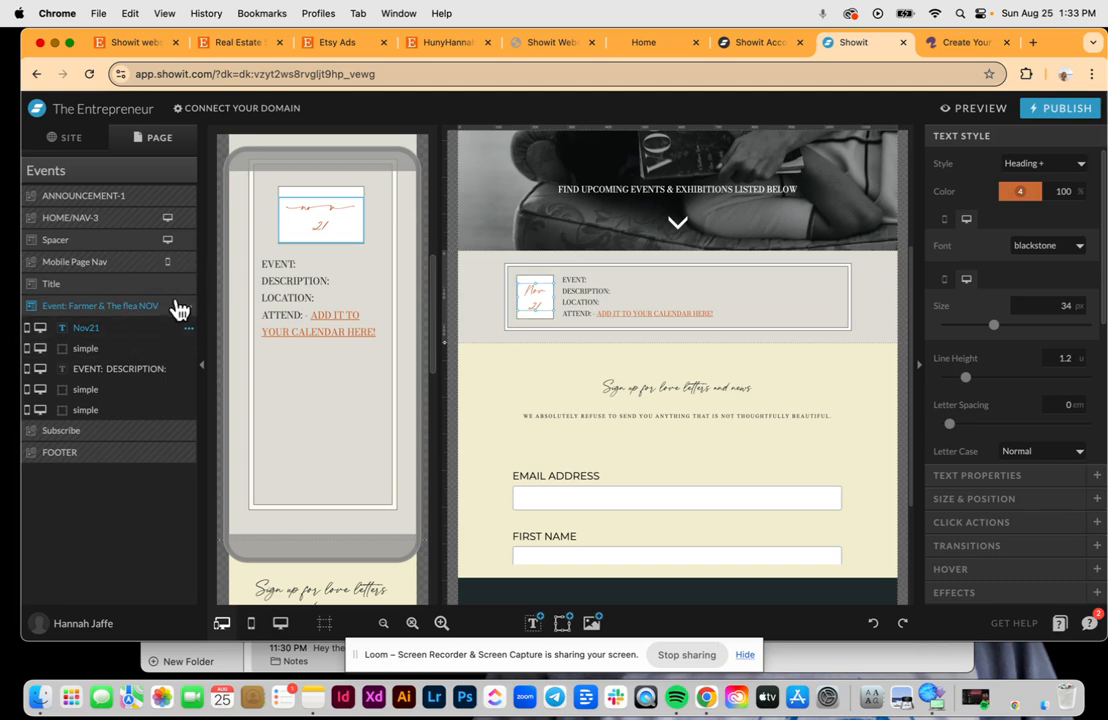
click(189, 309)
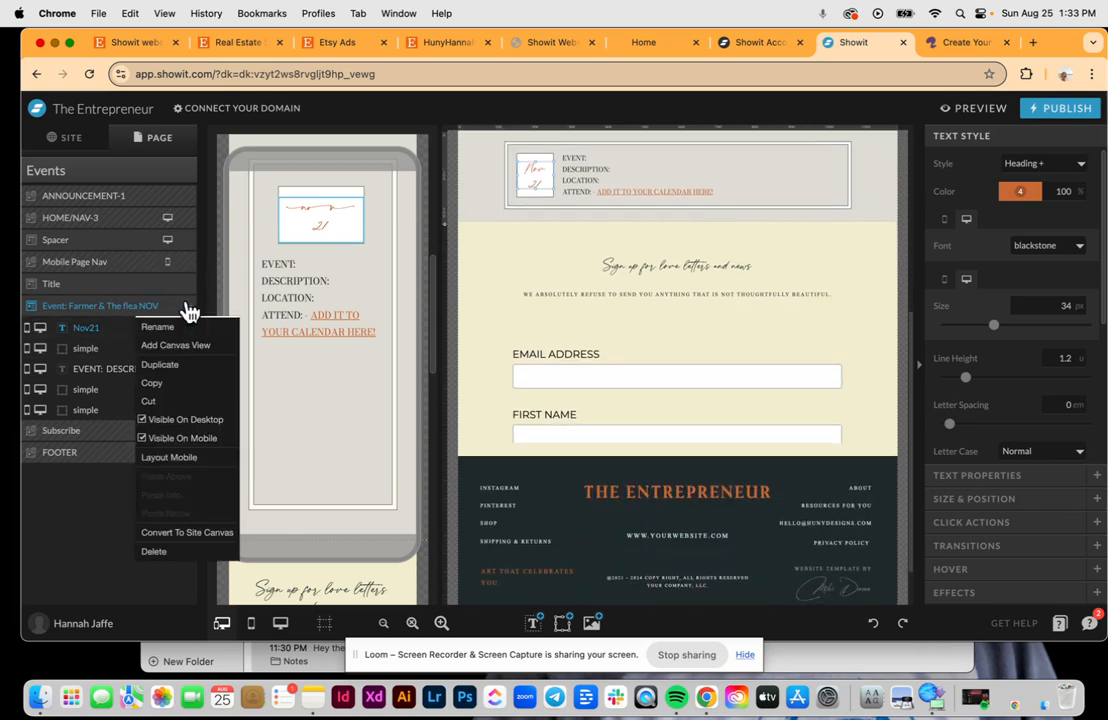
click(163, 366)
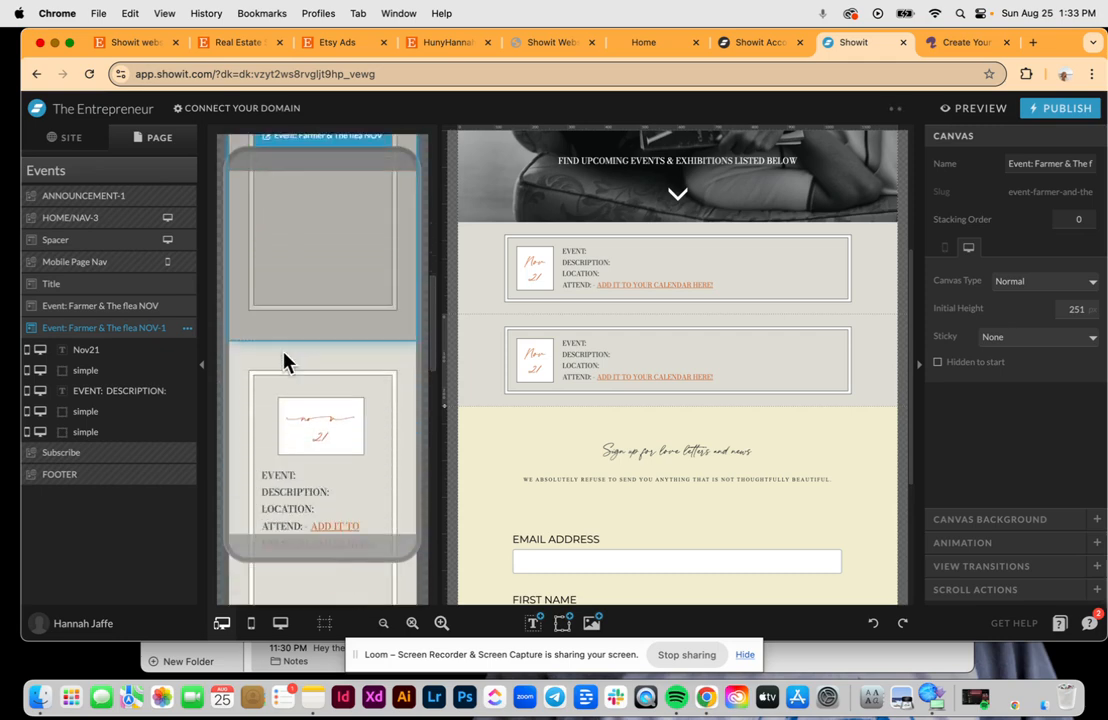
click(630, 372)
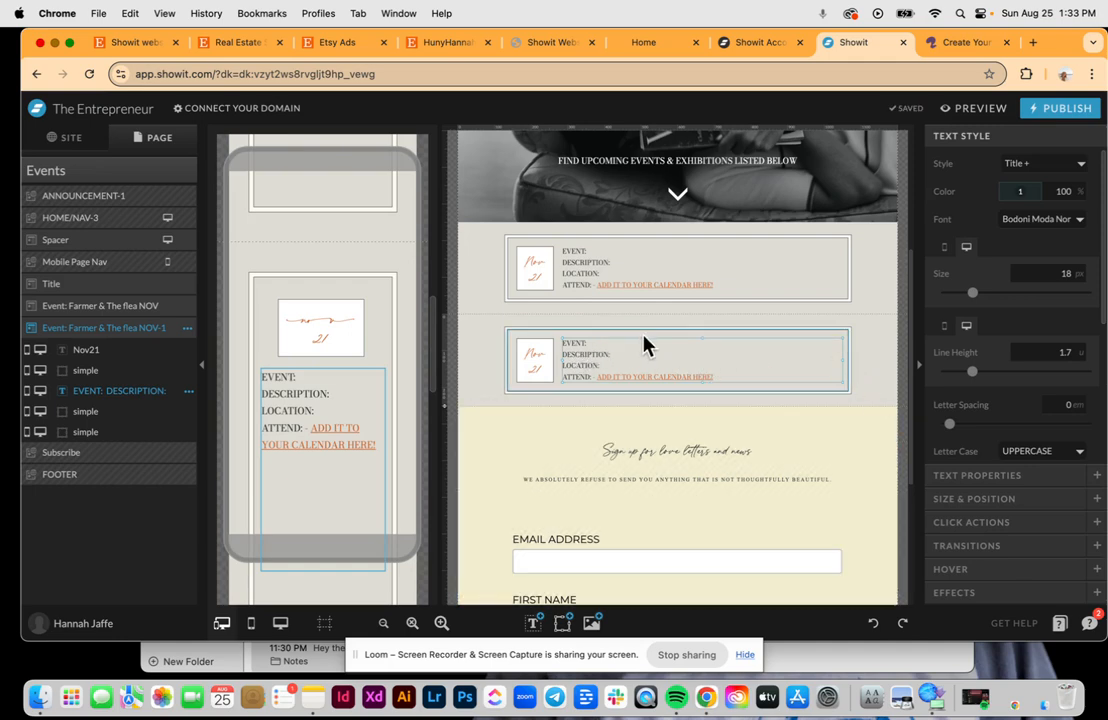
Try the orange design color 4 as the duplicated event canvas's background fill and undo the change
click(875, 359)
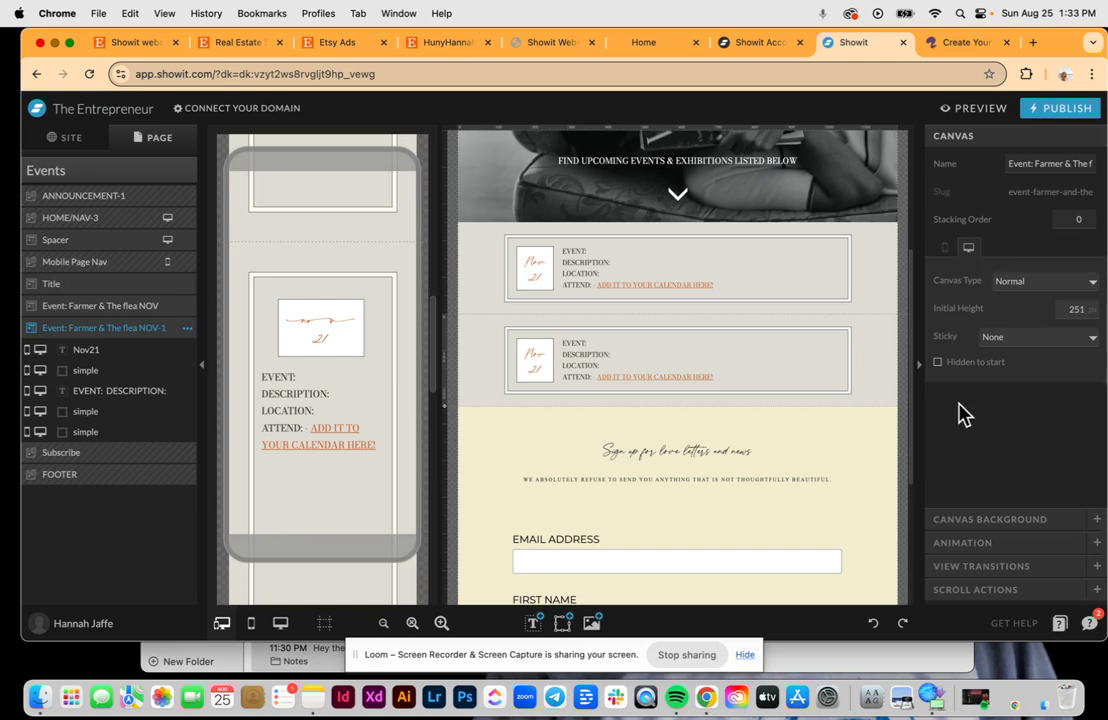
click(985, 520)
click(1037, 243)
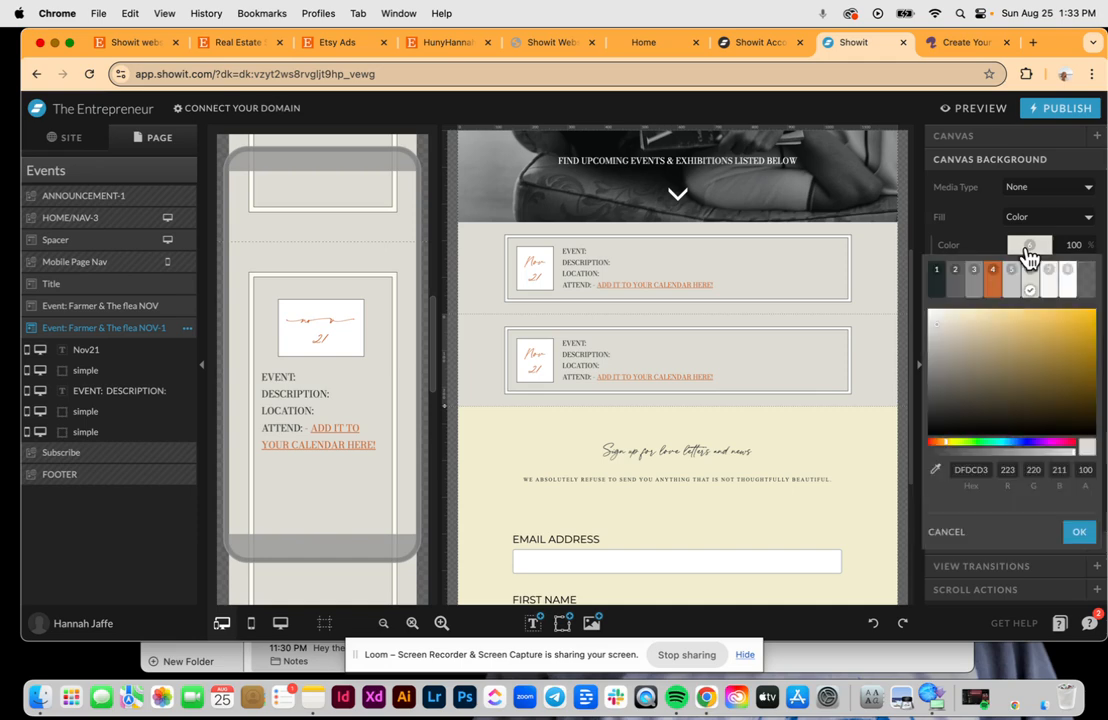
click(994, 293)
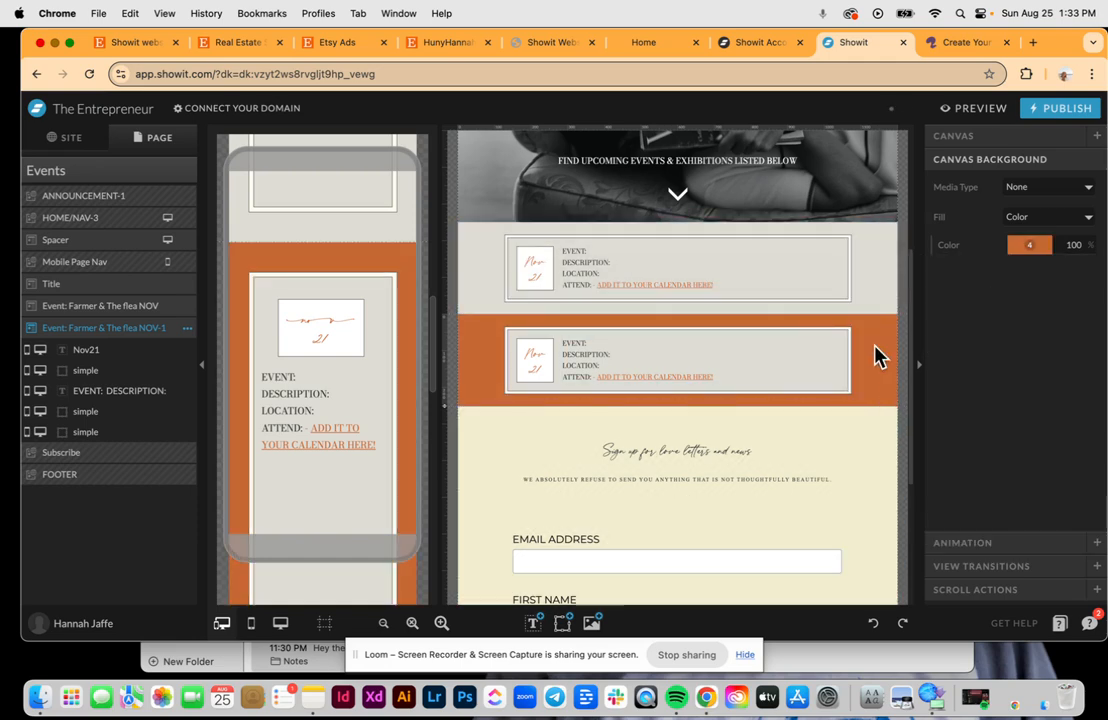
click(873, 623)
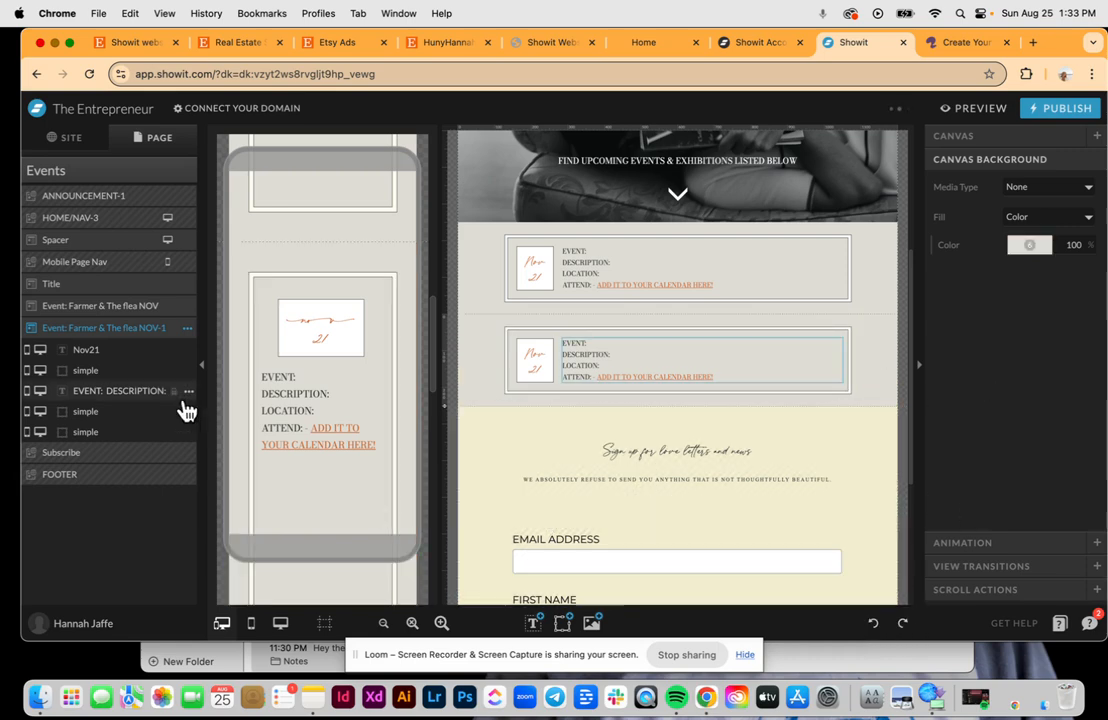
Delete the duplicated event canvas Event: Farmer & The flea NOV-1 from the Events page
click(187, 328)
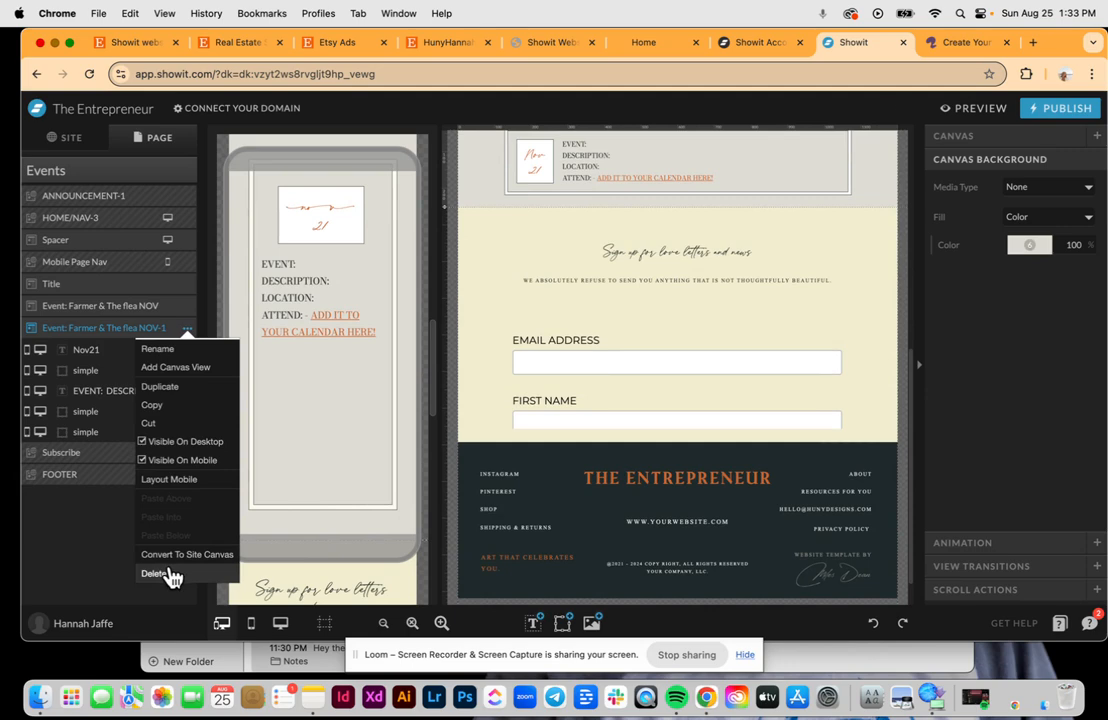
click(155, 573)
scroll(655, 258, up, 5)
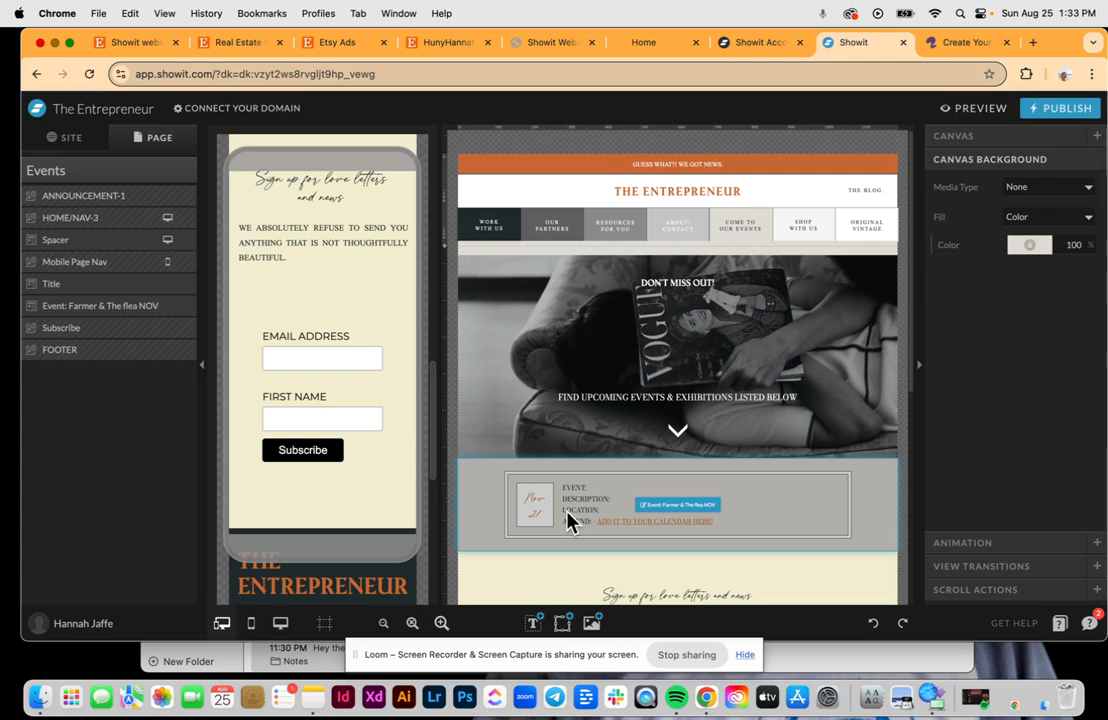
Open the FOOTER site canvas for editing and replace the domain in its contact e-mail text
scroll(567, 520, down, 3)
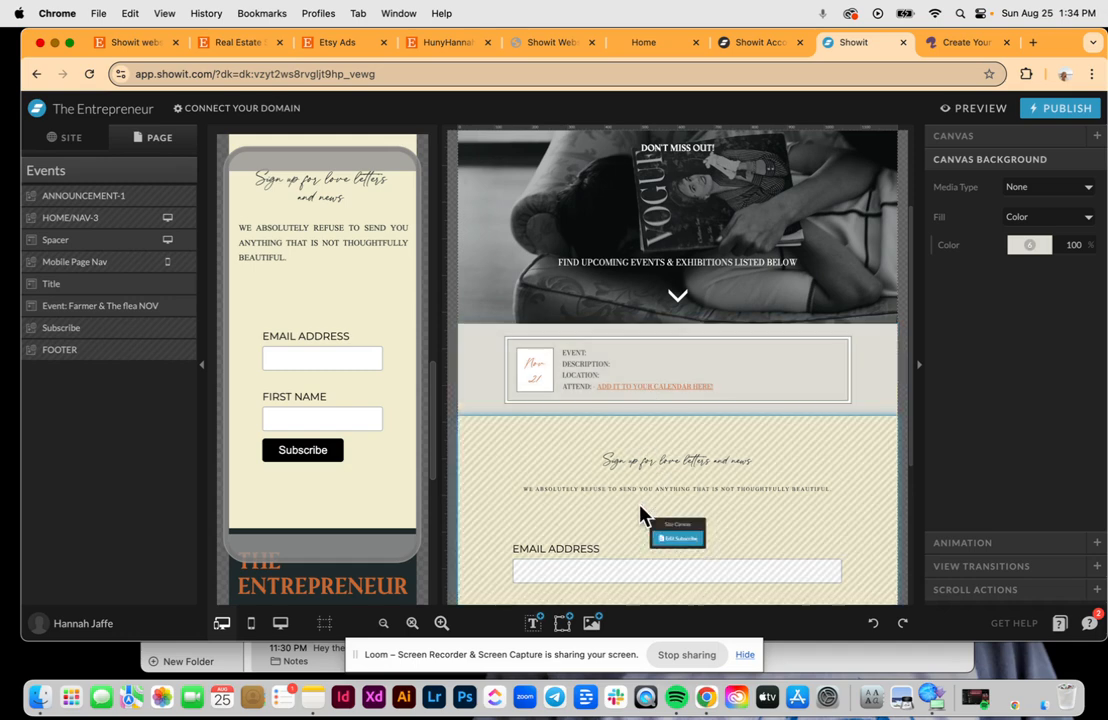
scroll(640, 512, down, 5)
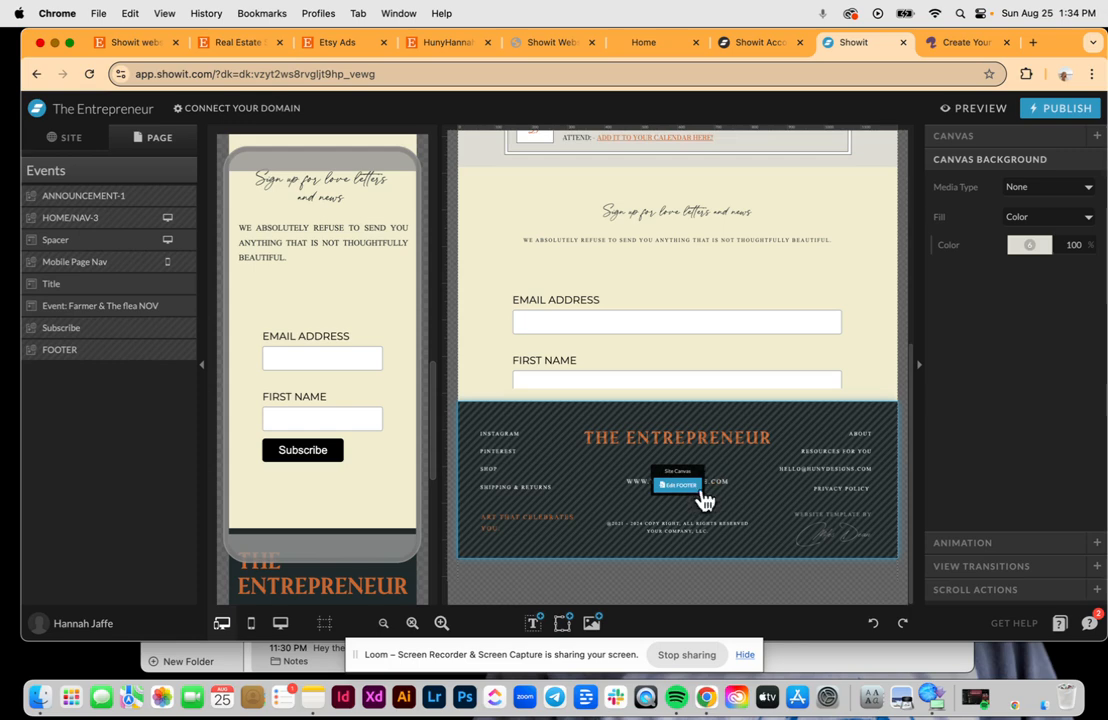
click(692, 486)
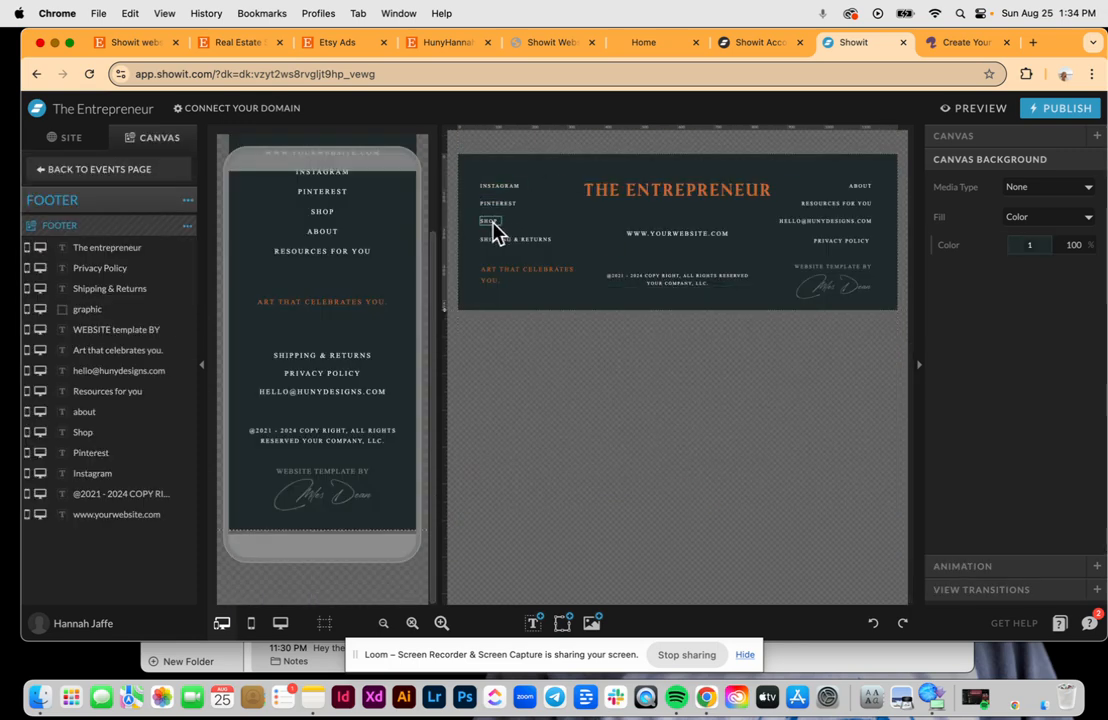
double_click(815, 224)
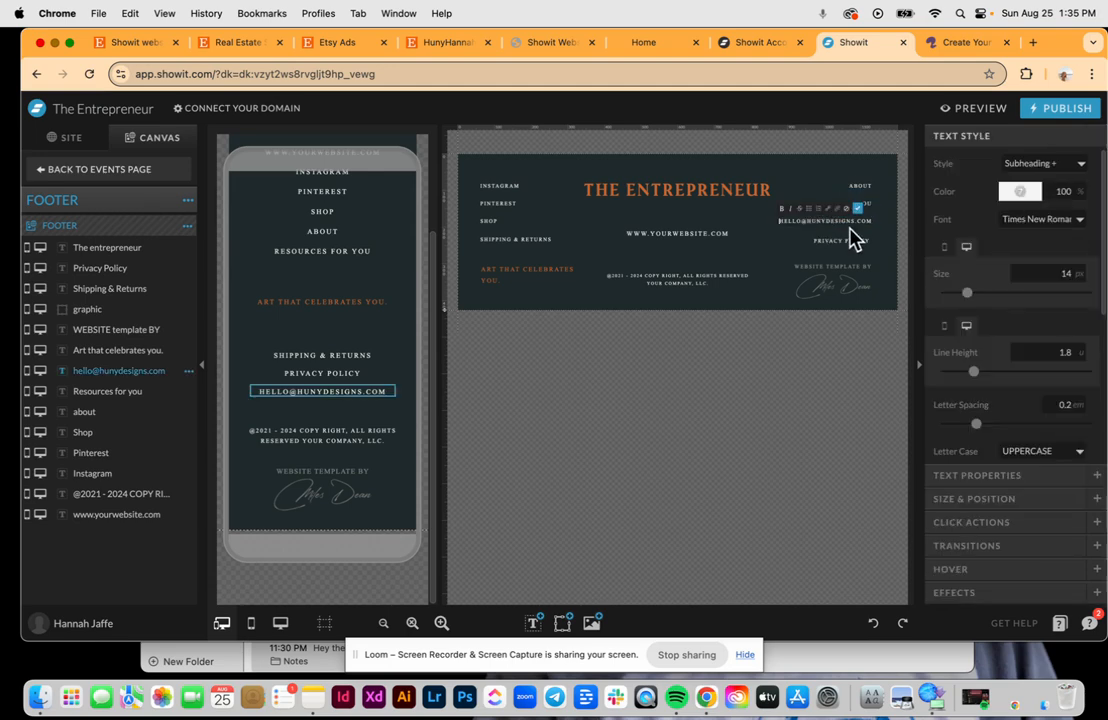
drag(809, 221, 903, 230)
text(byhannahj.com)
click(857, 207)
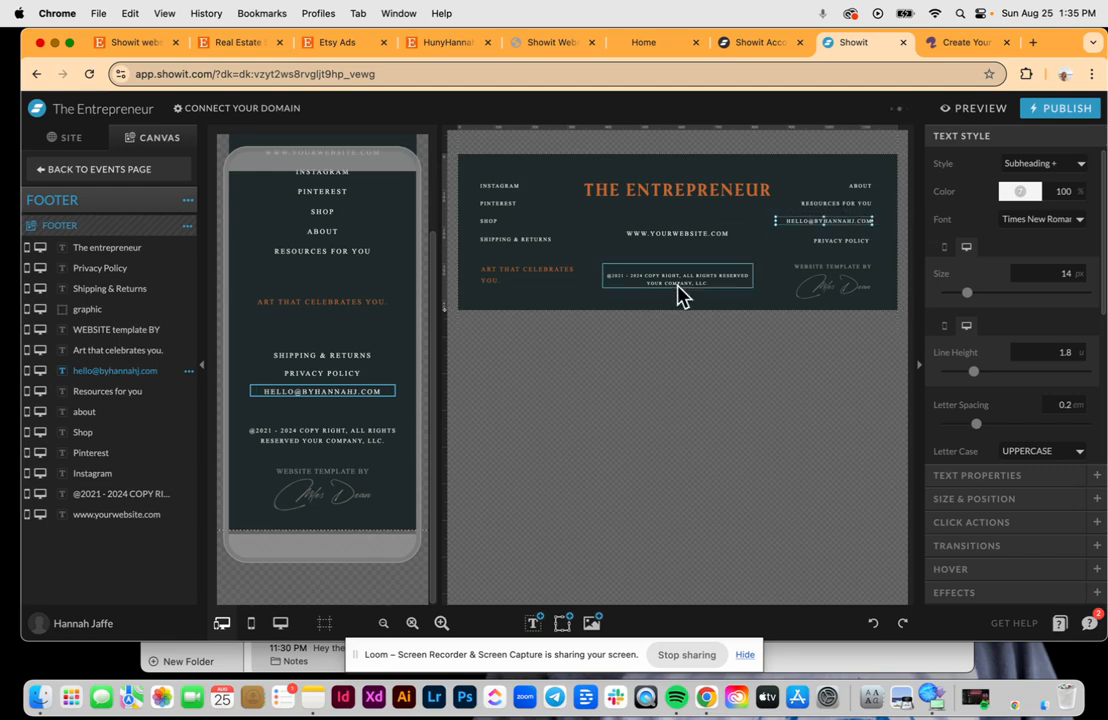
Select the contact e-mail text in the footer canvas to check its text style, and deselect it
click(710, 247)
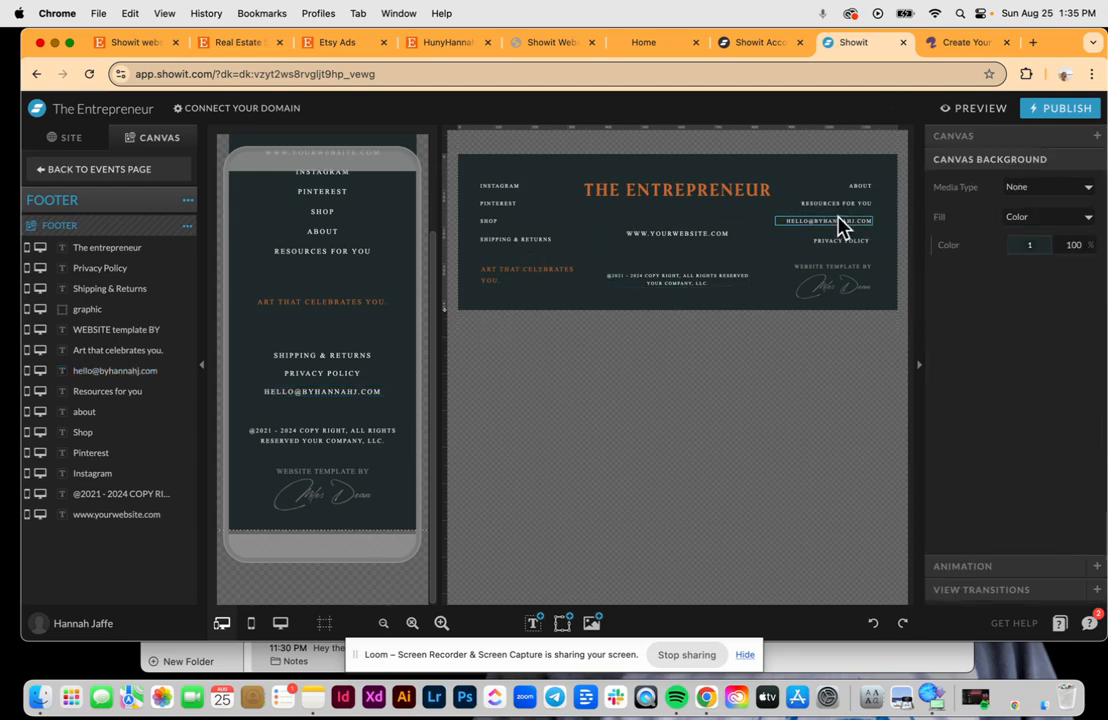
mouse_move(843, 222)
mouse_down()
mouse_move(781, 210)
mouse_move(809, 232)
mouse_move(823, 183)
mouse_move(826, 218)
mouse_up()
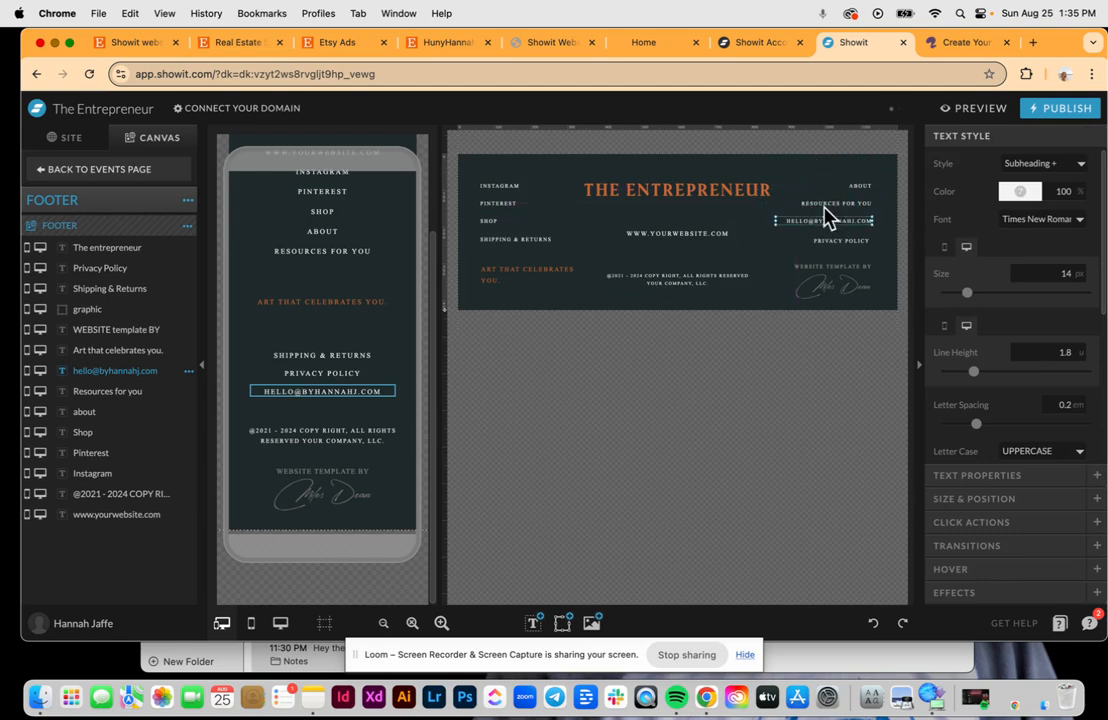
click(772, 264)
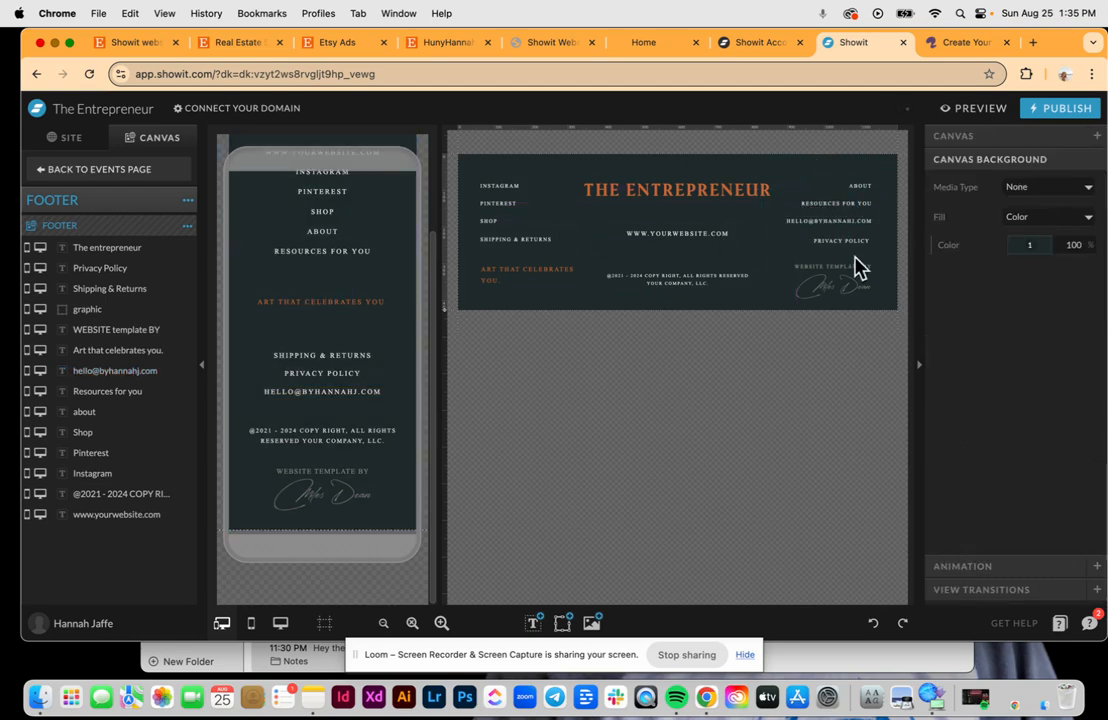
click(841, 223)
mouse_move(840, 222)
mouse_down()
mouse_move(707, 218)
mouse_move(851, 222)
mouse_up()
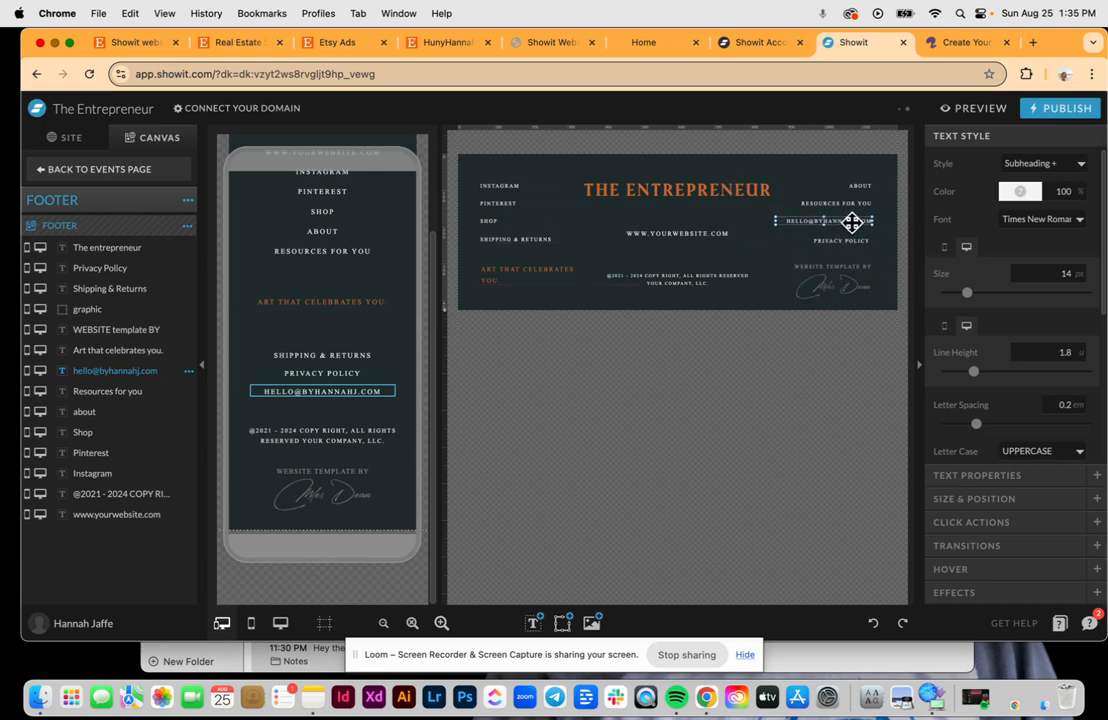
click(781, 257)
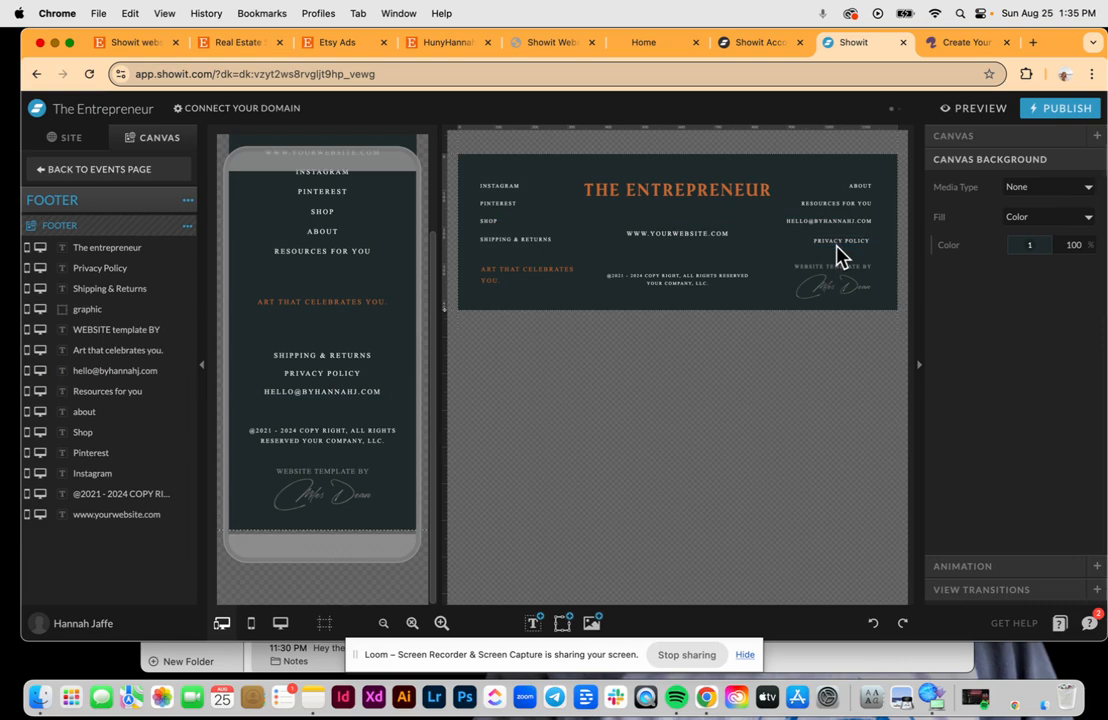
Select the footer's Privacy Policy and Shipping & Returns text links to inspect them
click(838, 242)
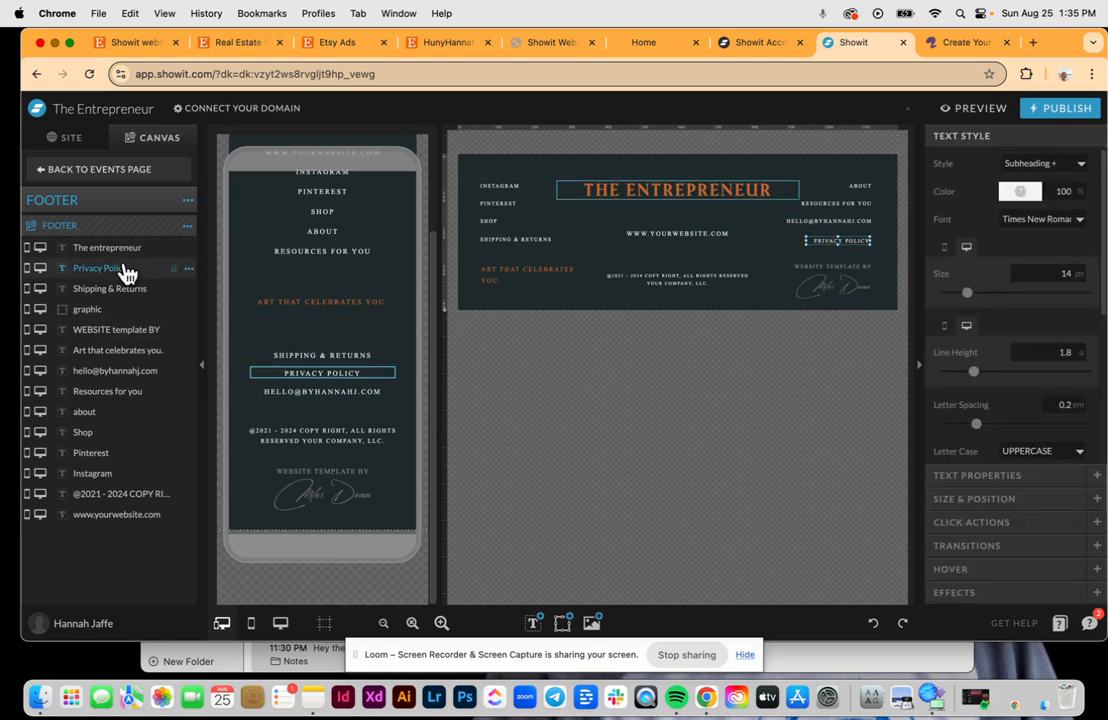
click(112, 298)
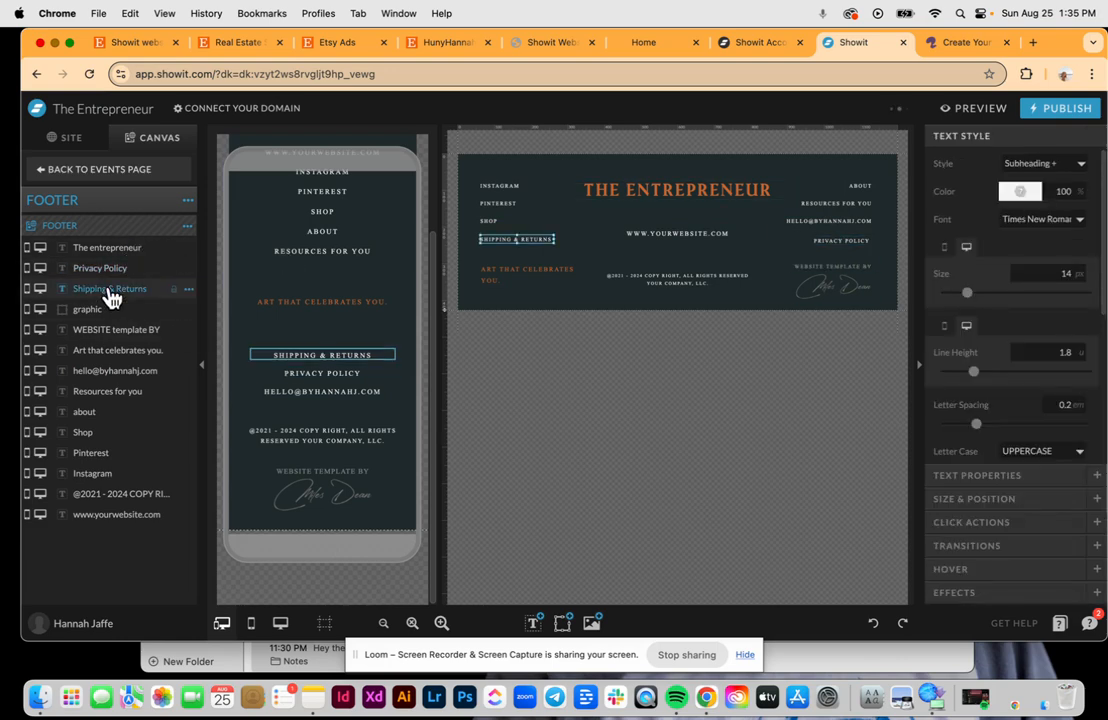
click(112, 270)
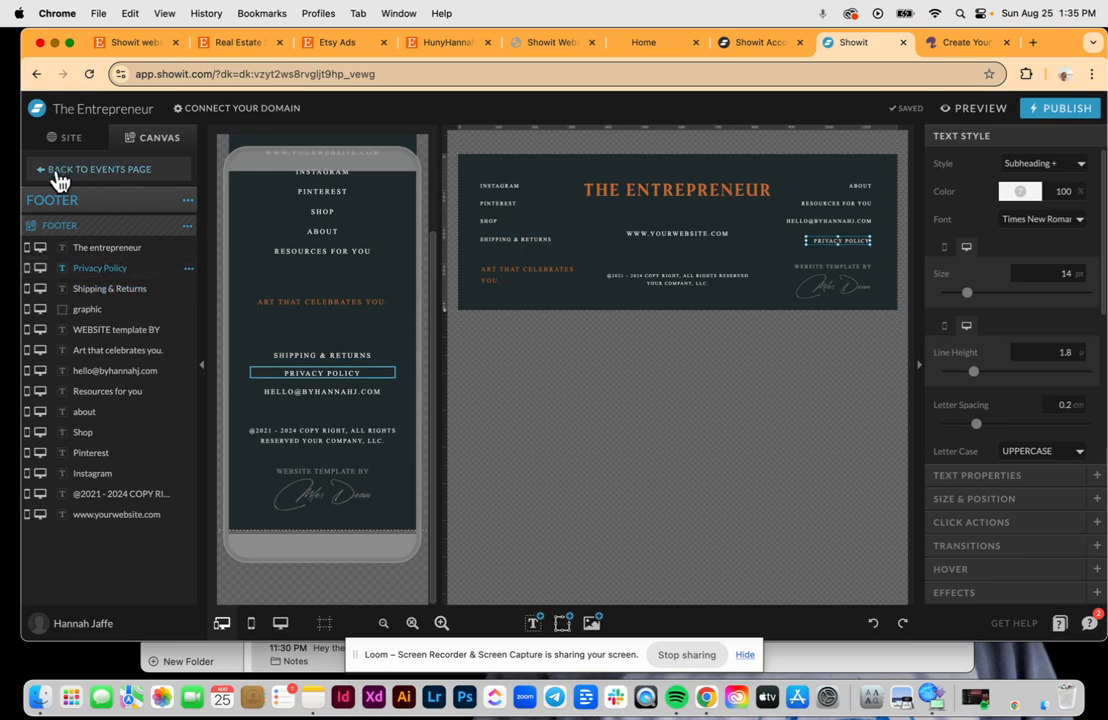
Leave the FOOTER canvas and open the Privacy Policy page from the site's pages
click(52, 169)
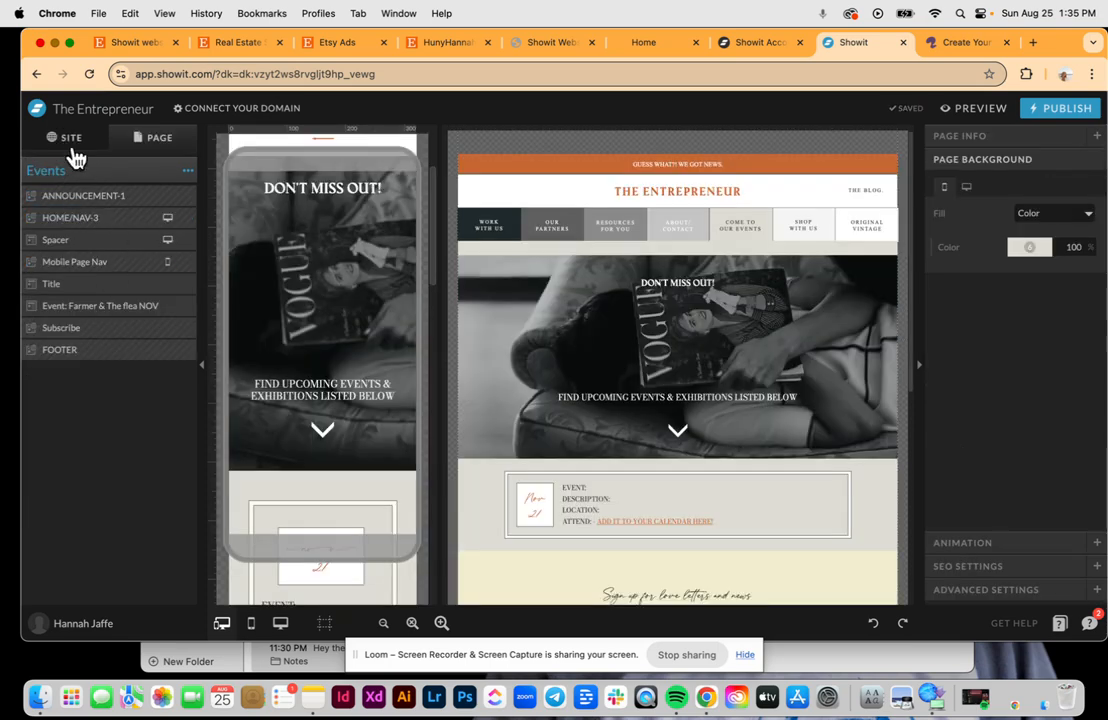
click(68, 138)
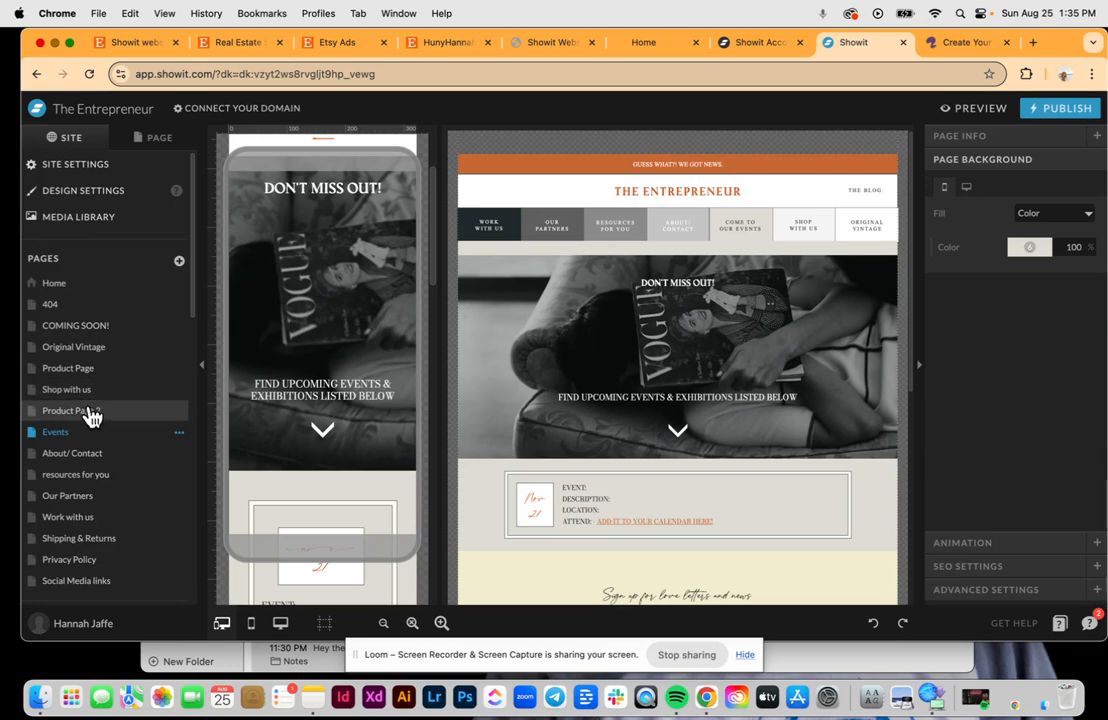
scroll(91, 395, down, 5)
click(75, 413)
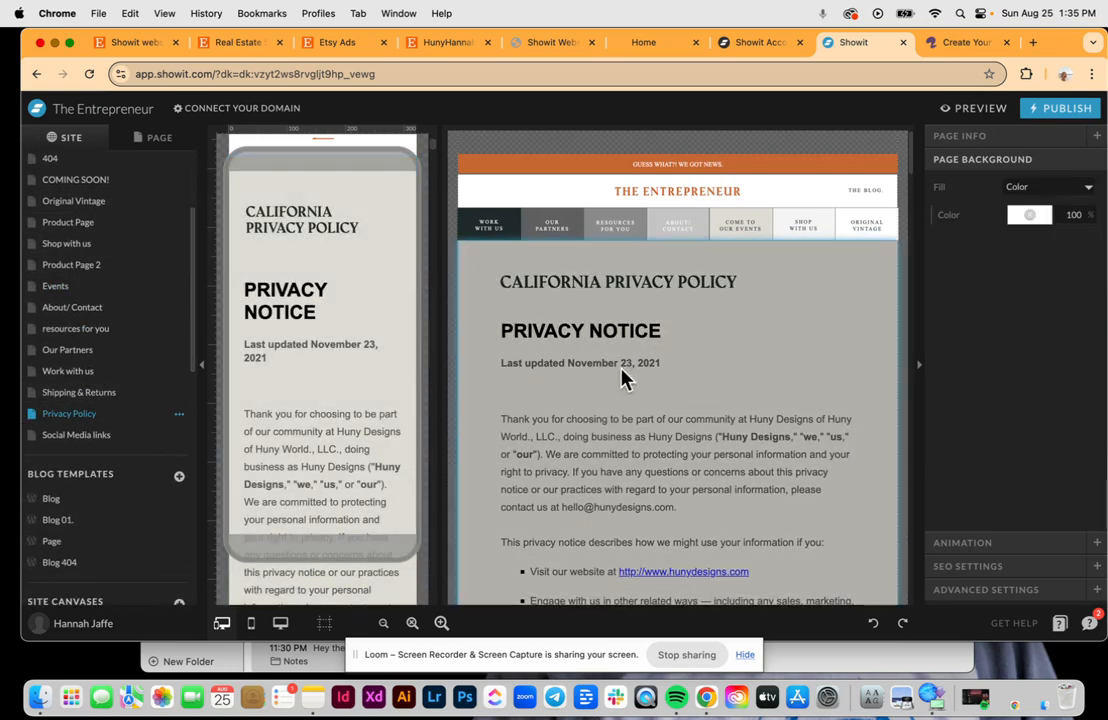
Look through the privacy notice, including its table of contents and information-collection sections, and return to its heading
click(630, 410)
scroll(640, 386, down, 2)
scroll(640, 385, down, 2)
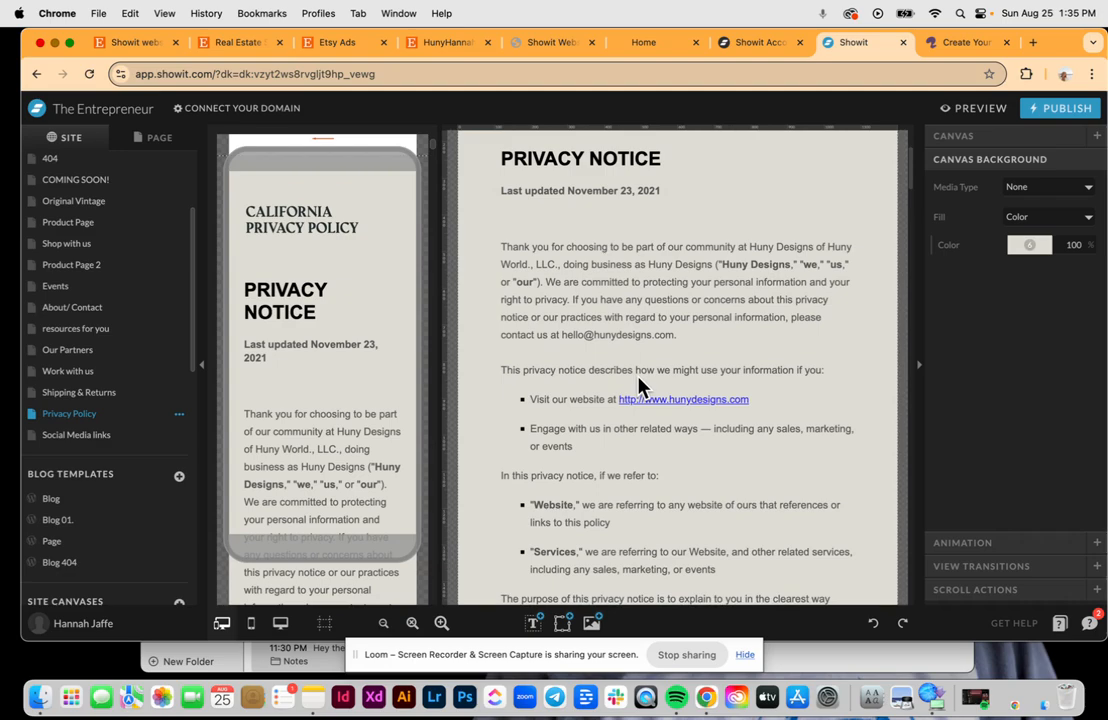
scroll(640, 386, down, 8)
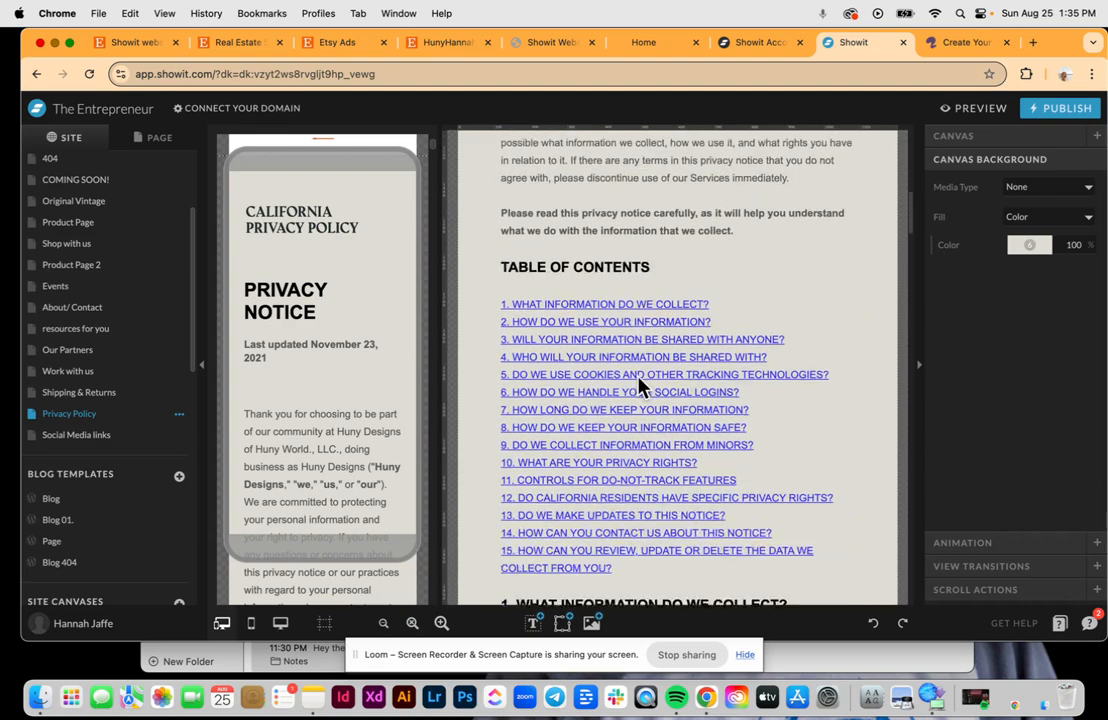
scroll(640, 386, down, 20)
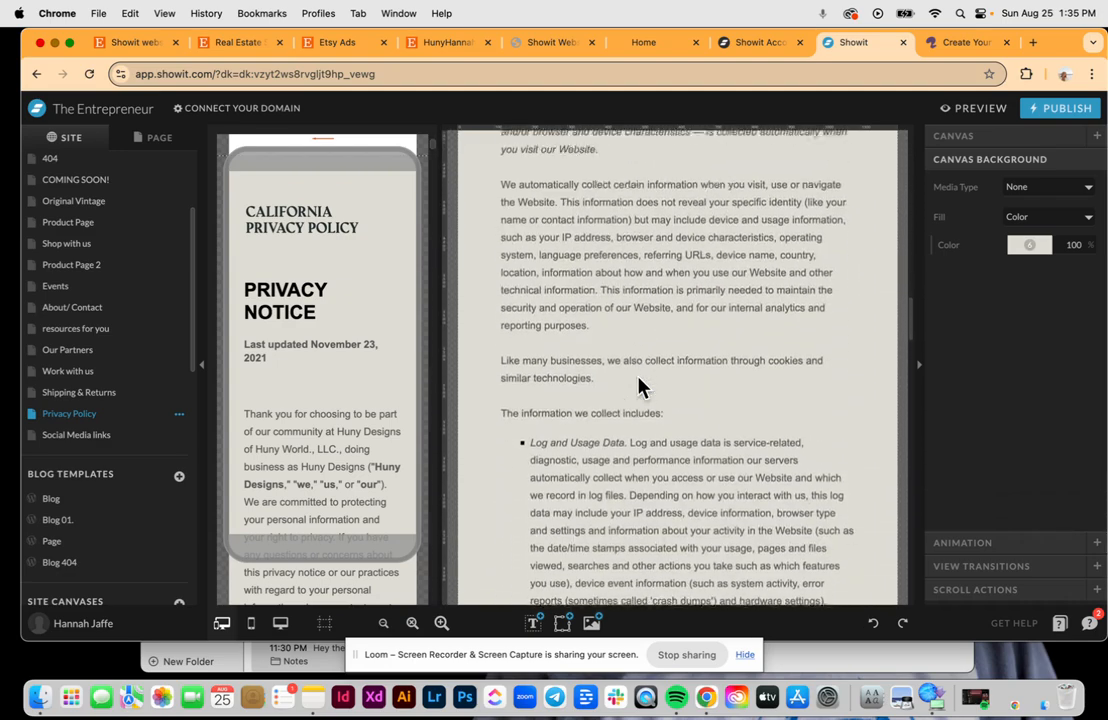
scroll(640, 386, down, 7)
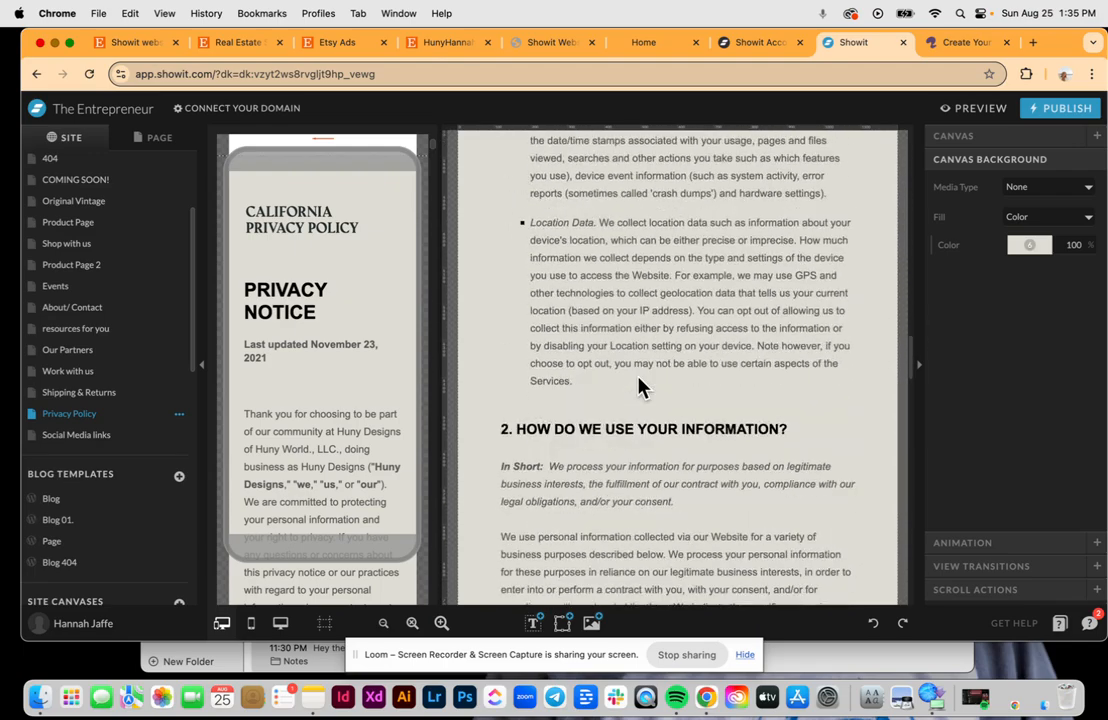
scroll(640, 386, up, 20)
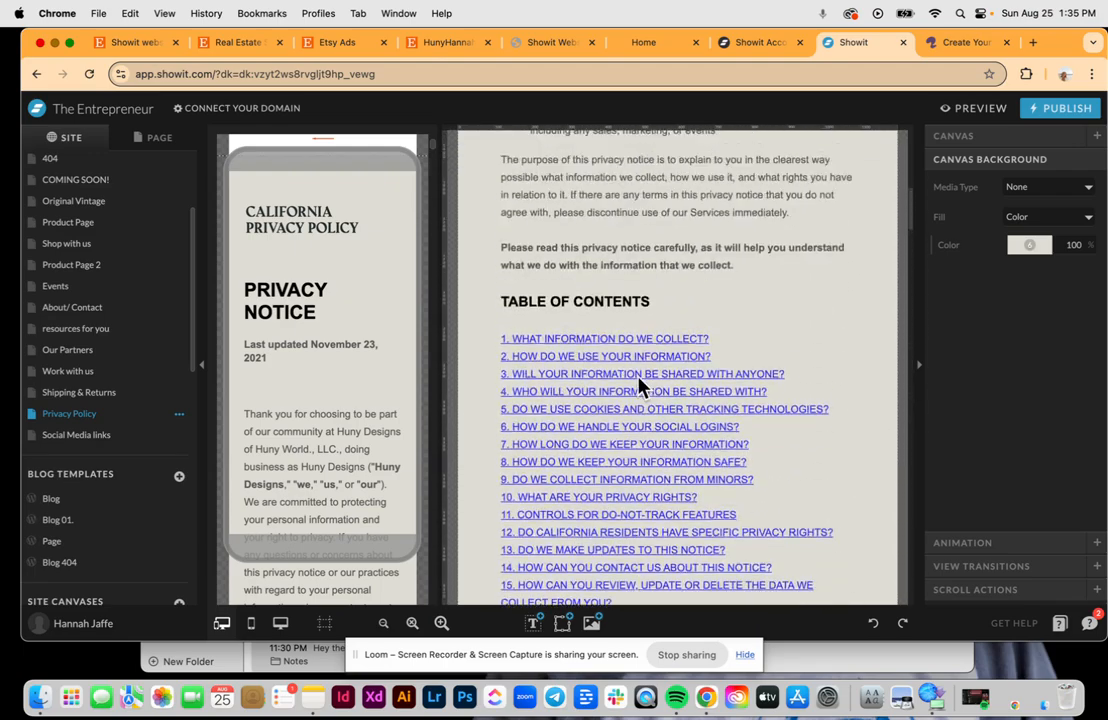
scroll(640, 386, up, 15)
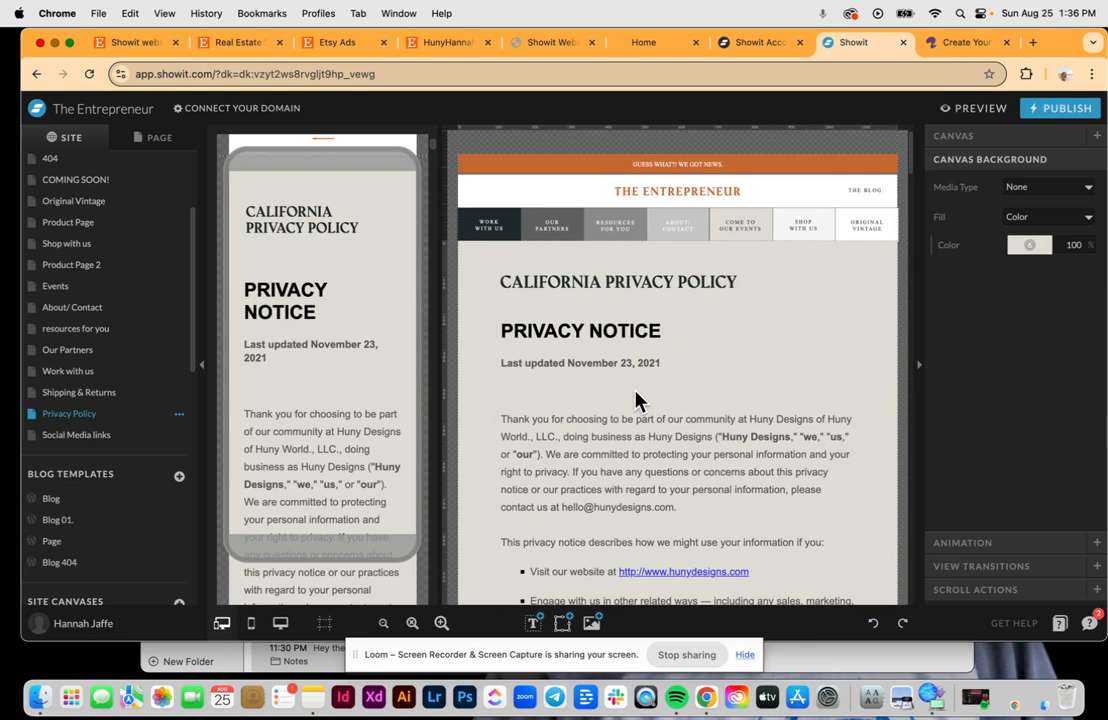
Open the Shipping & Returns page and review its placeholder body text in the desktop and mobile layouts
click(85, 397)
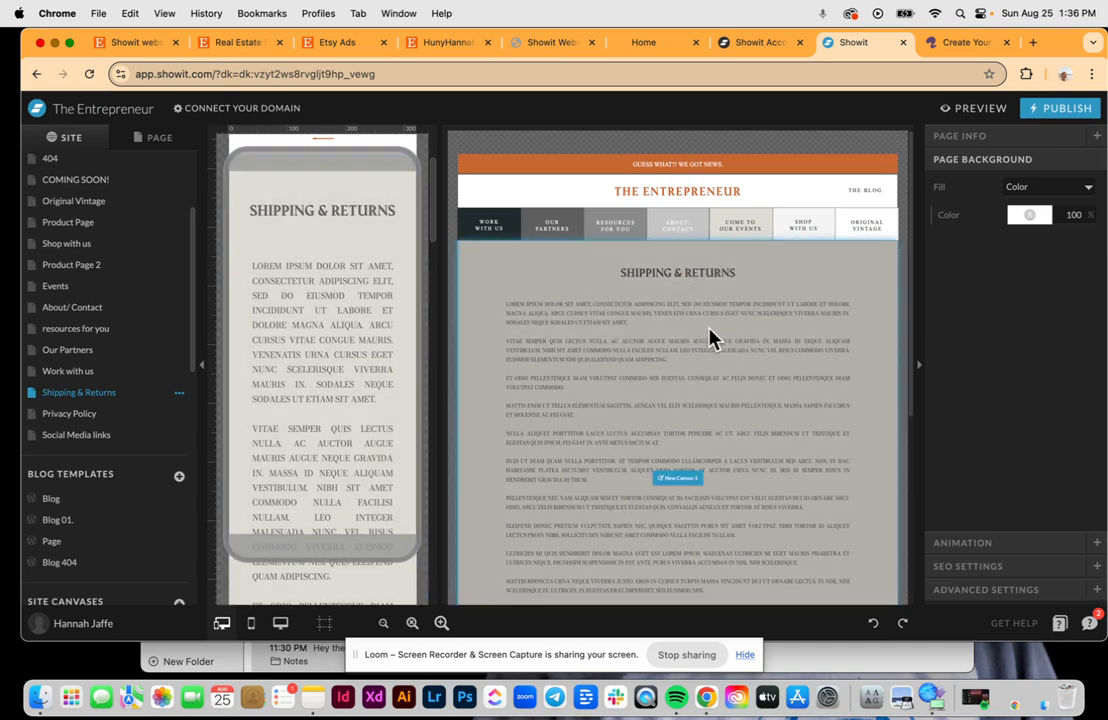
click(657, 383)
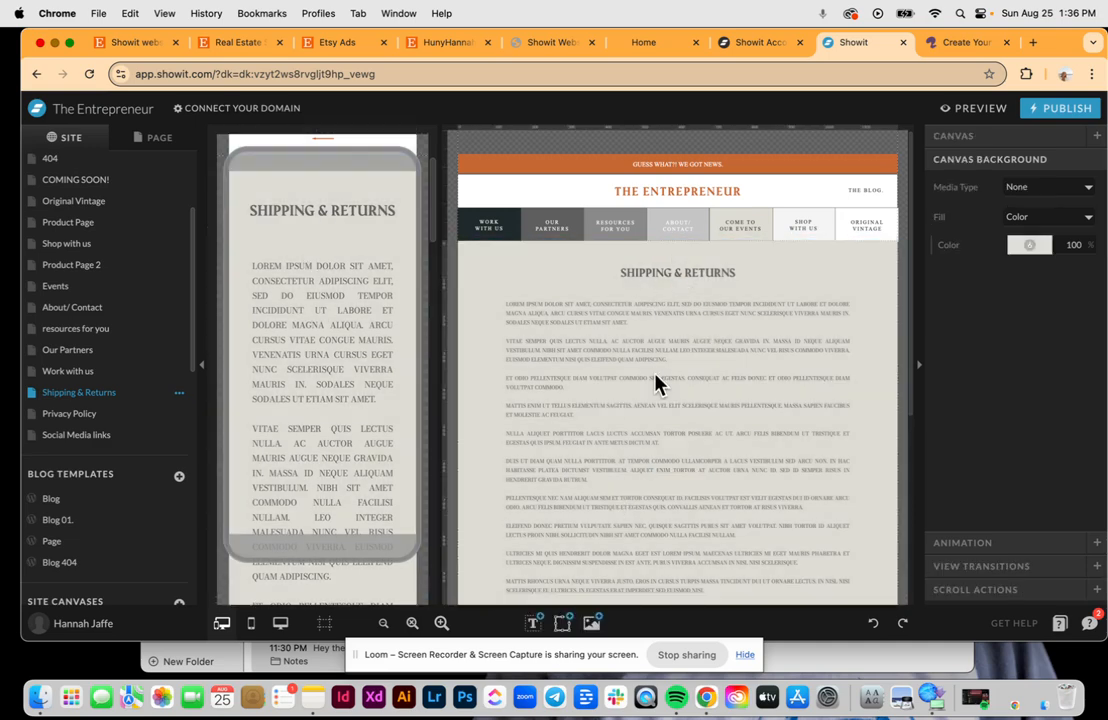
click(555, 316)
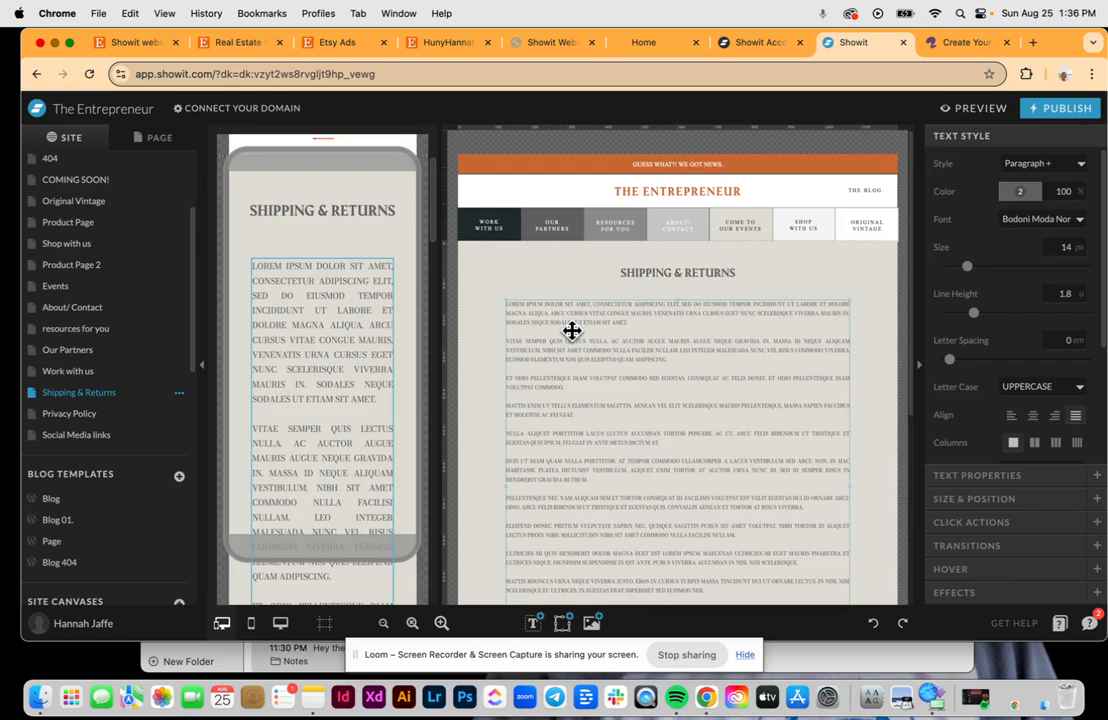
scroll(621, 450, down, 5)
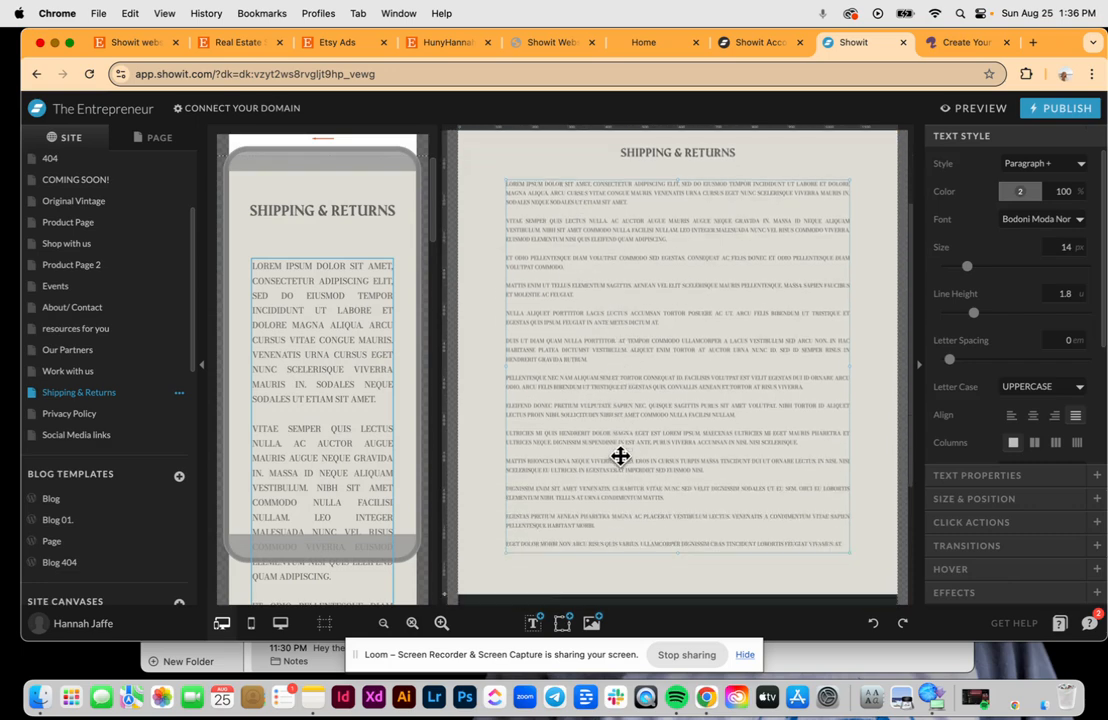
scroll(621, 462, up, 5)
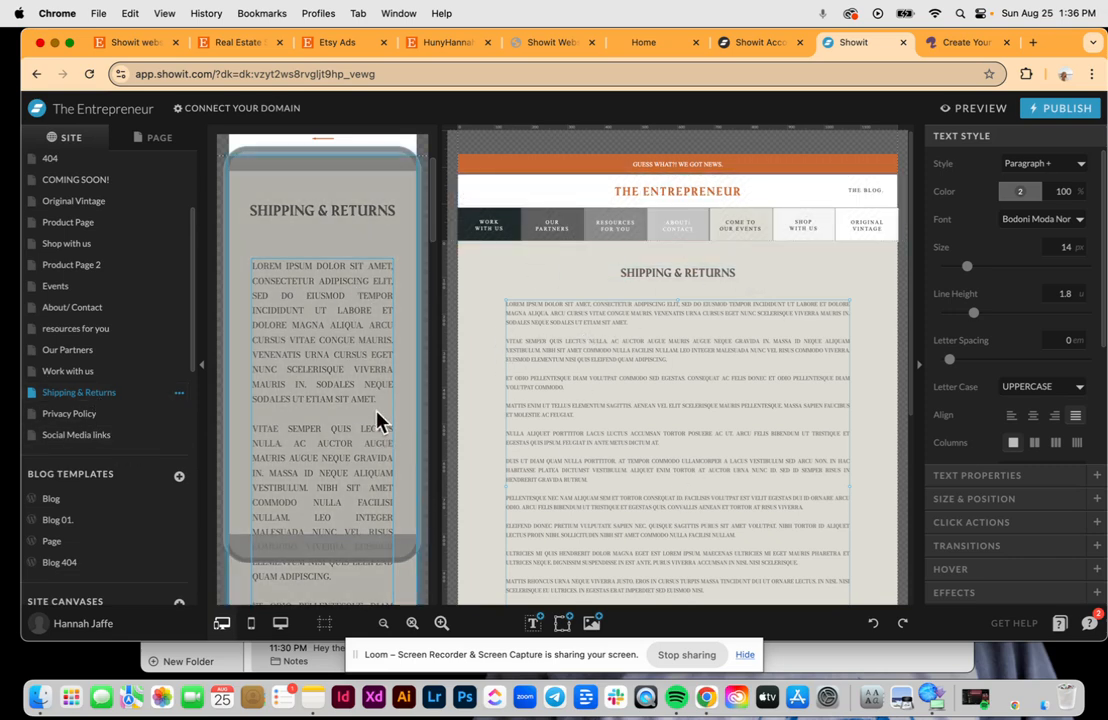
scroll(333, 460, up, 3)
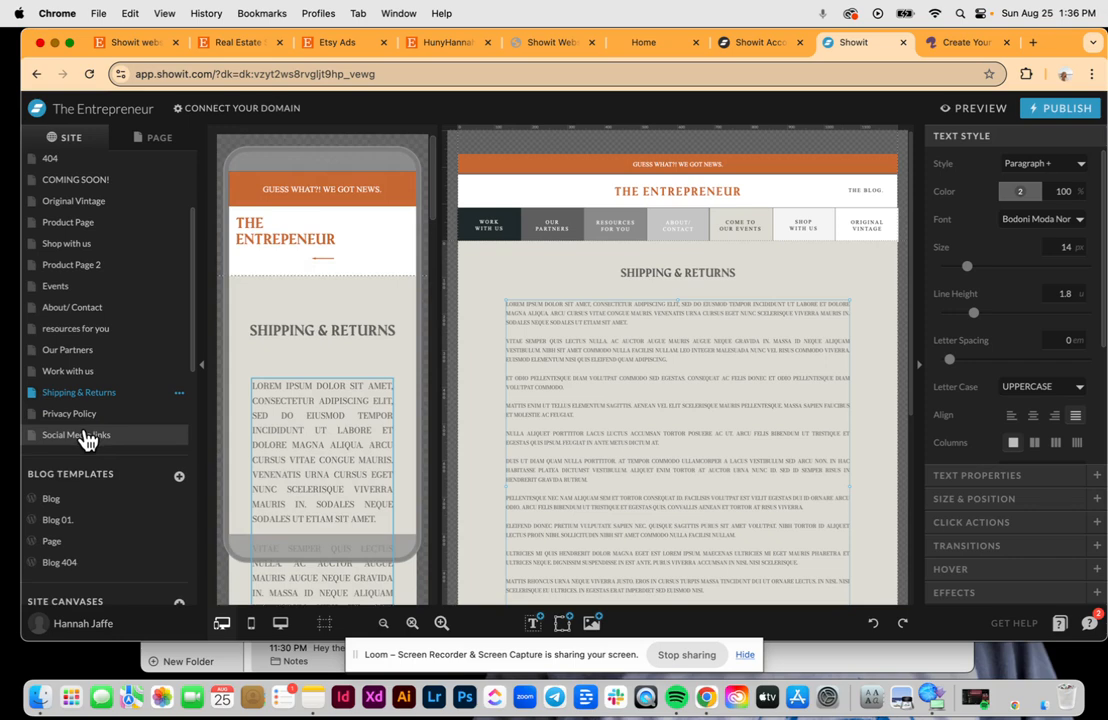
View the Social Media links and resources for you pages, making the browser window taller and repositioning it
click(80, 433)
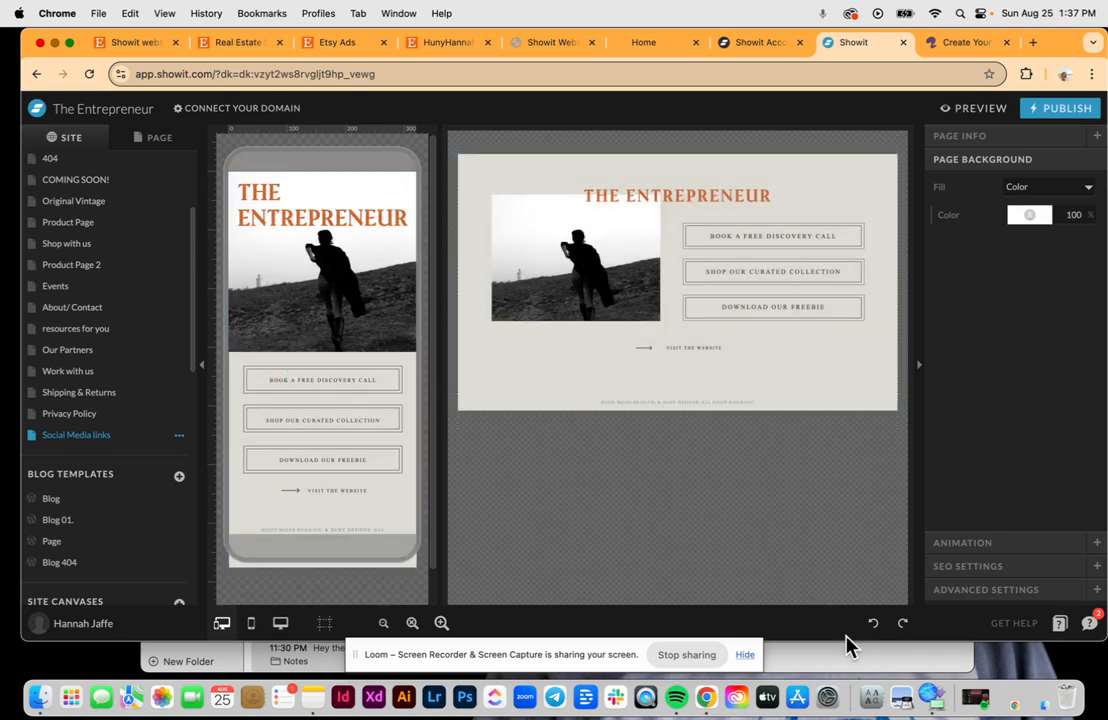
drag(850, 641, 851, 673)
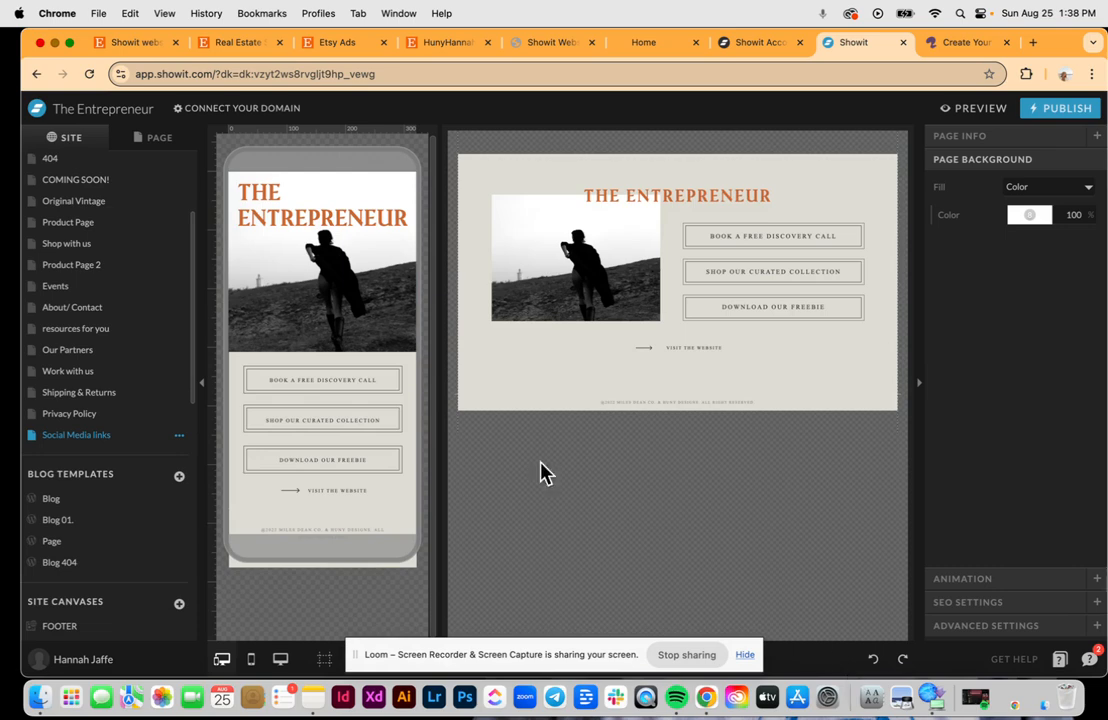
click(120, 330)
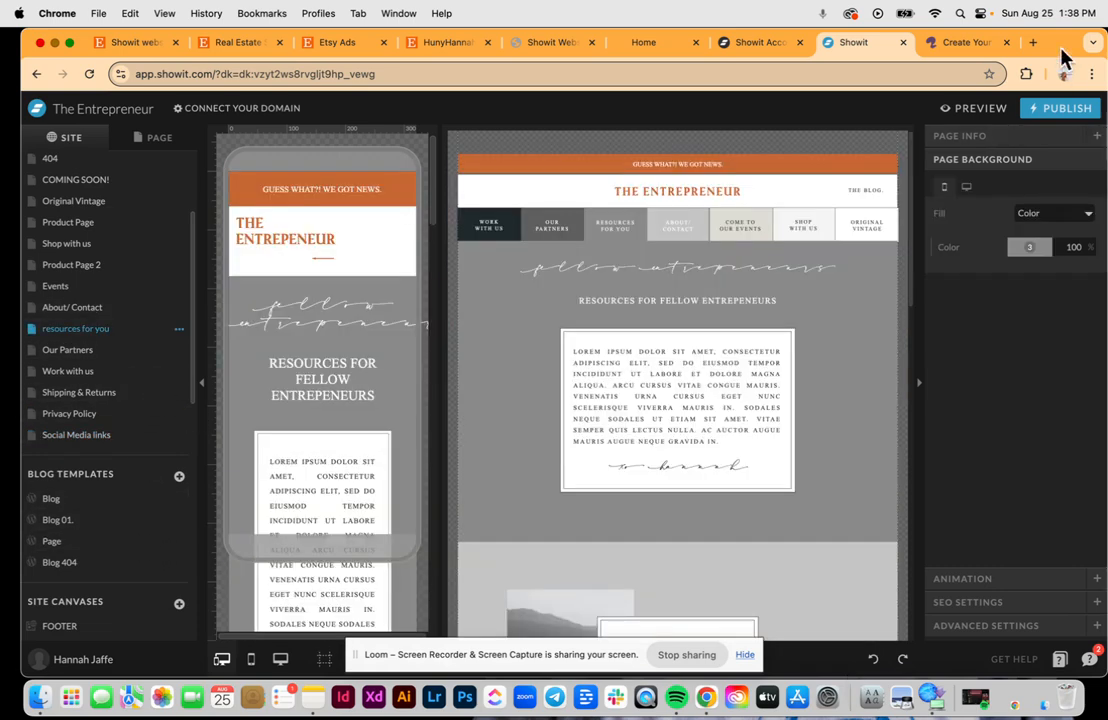
mouse_move(1062, 58)
mouse_down()
mouse_move(984, 391)
mouse_move(1106, 32)
mouse_move(1000, 396)
mouse_move(997, 683)
mouse_move(1045, 15)
mouse_move(1035, 10)
mouse_move(1045, 42)
mouse_up()
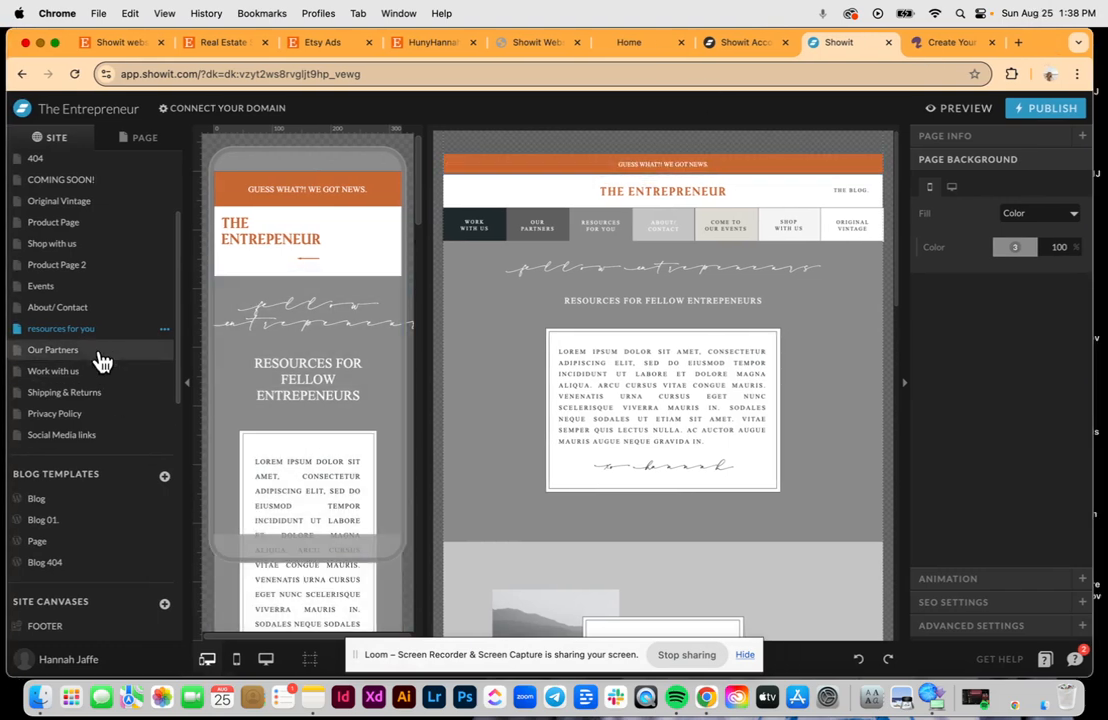
Open the Our Partners page, select its body text, and review the page from the heading down to the footer
click(91, 355)
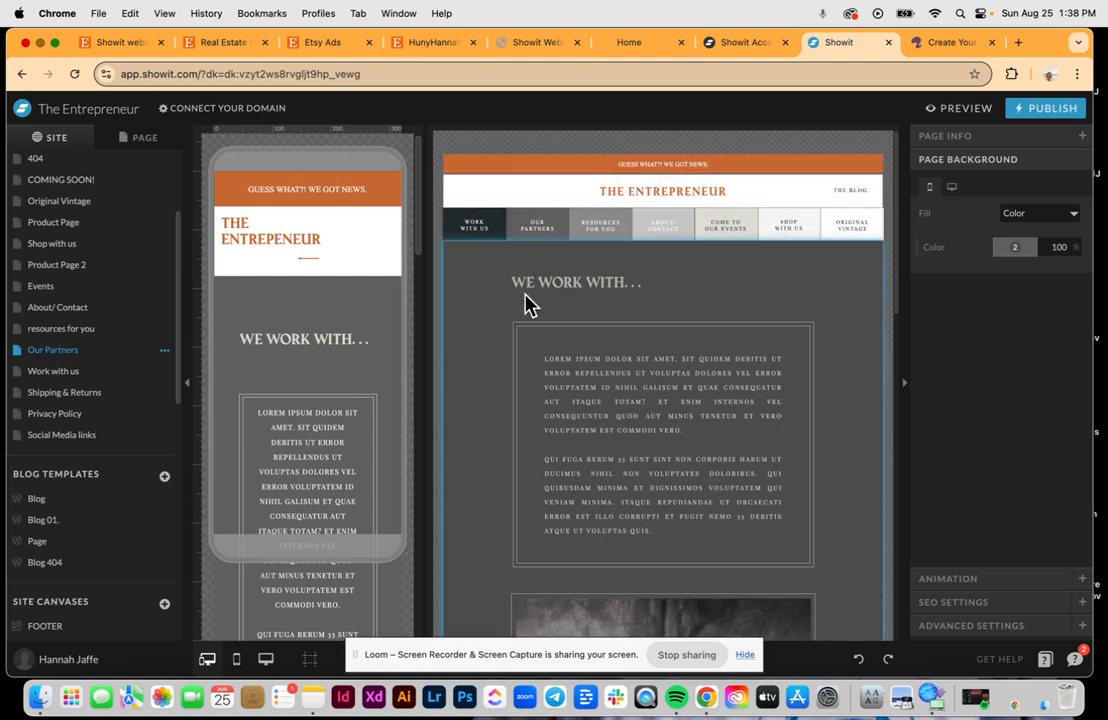
scroll(532, 527, down, 3)
click(636, 368)
click(642, 301)
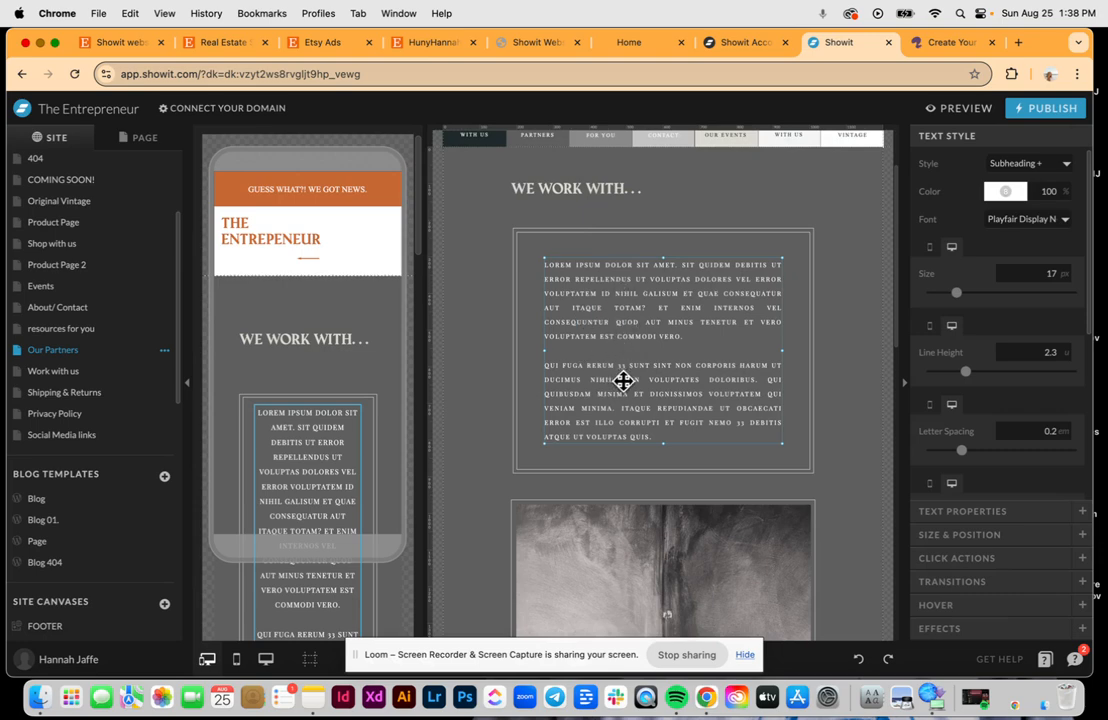
scroll(623, 381, down, 10)
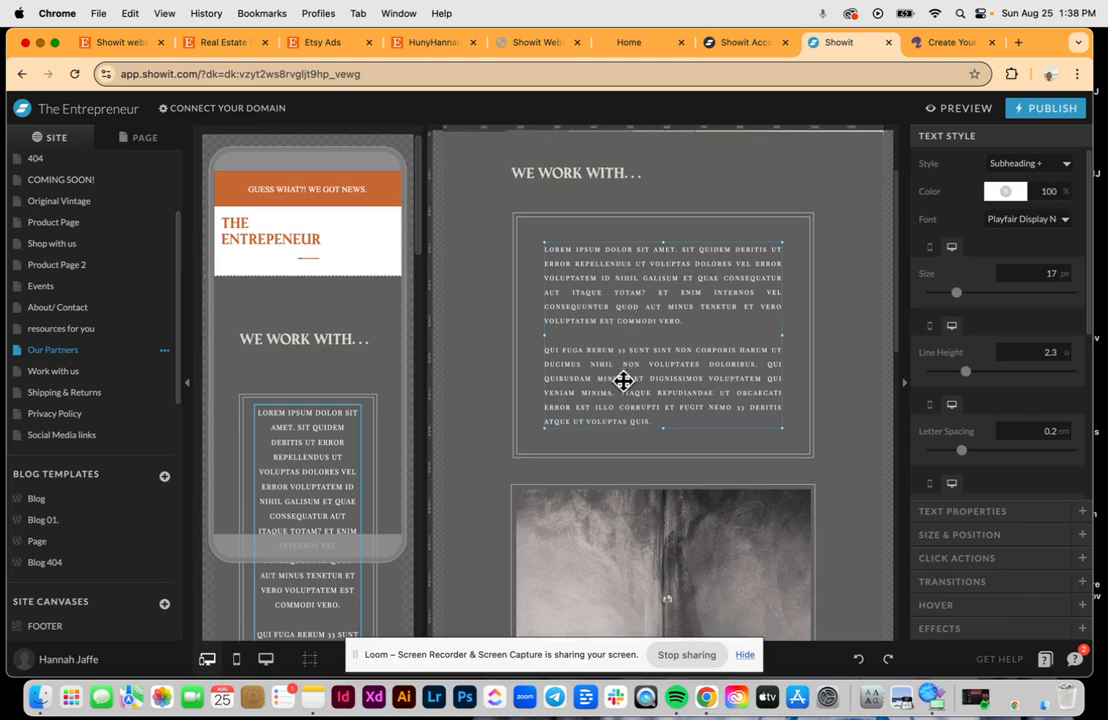
scroll(623, 389, down, 6)
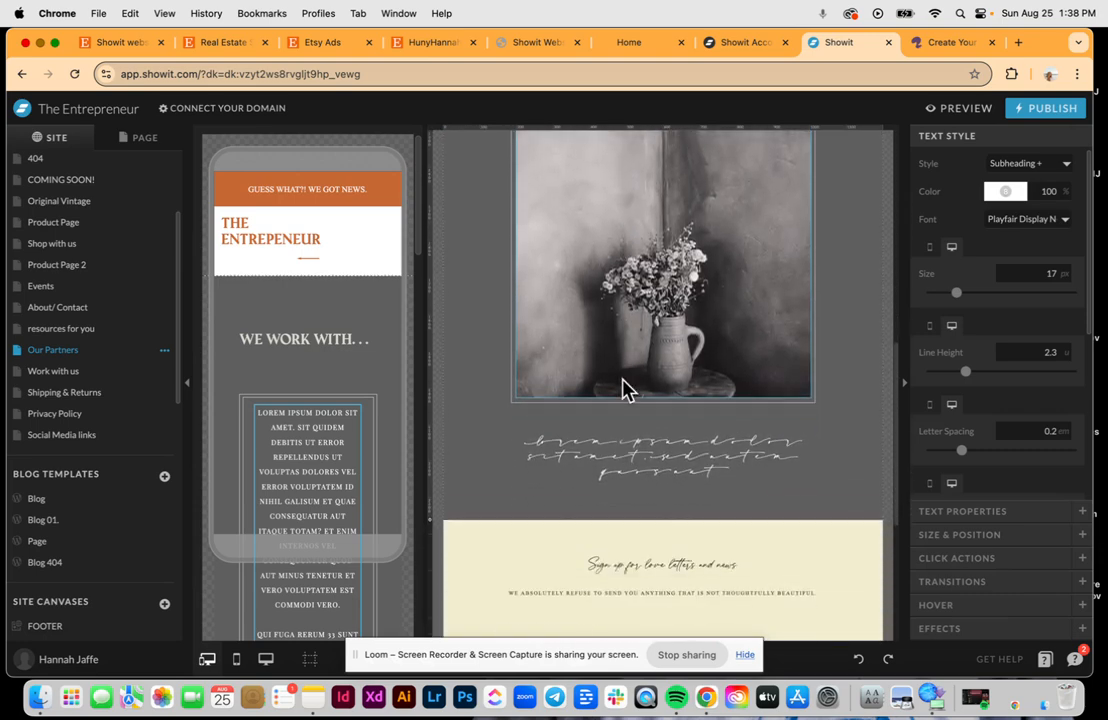
scroll(623, 389, up, 14)
scroll(623, 389, up, 4)
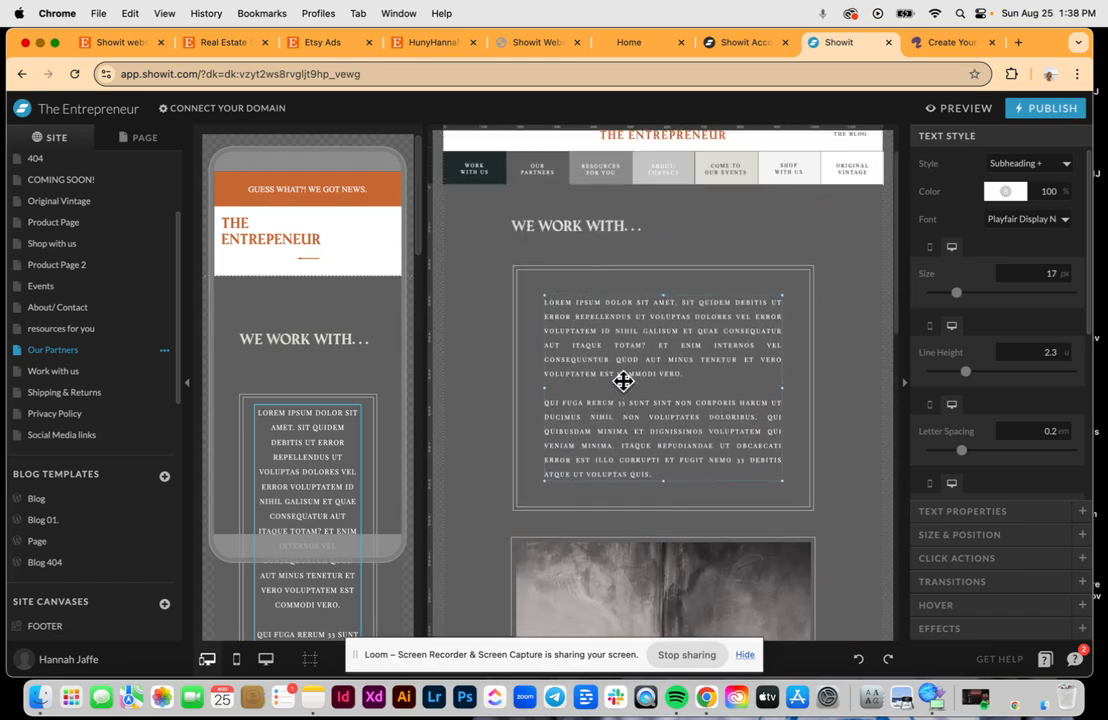
scroll(618, 470, down, 10)
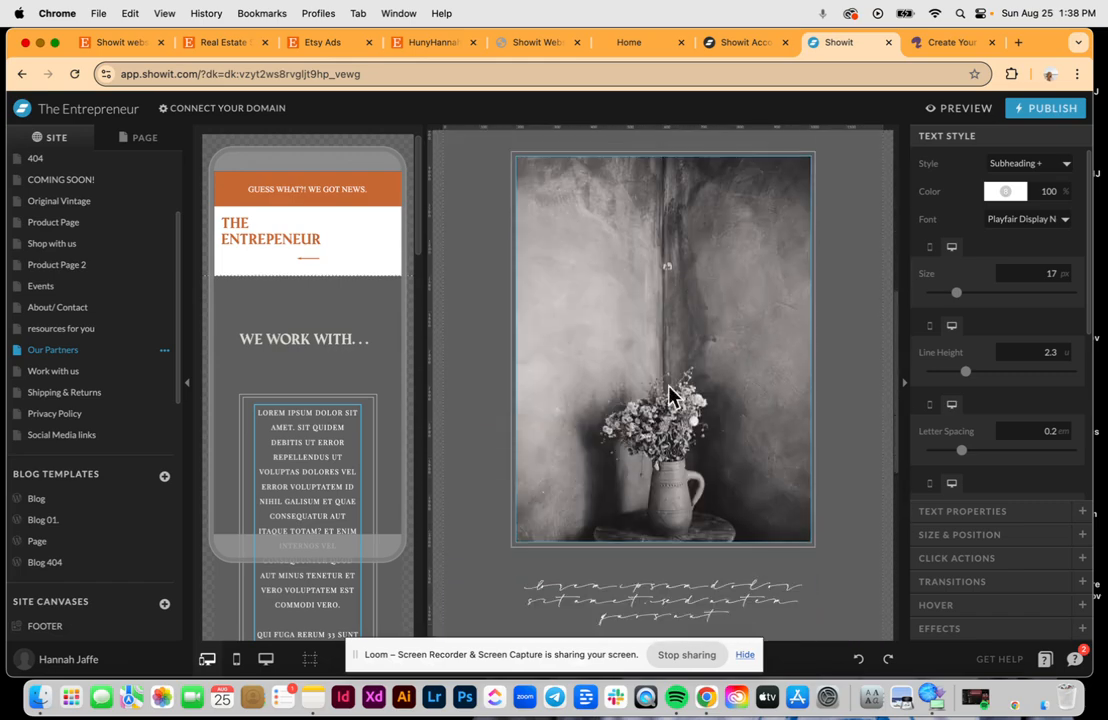
scroll(638, 383, down, 14)
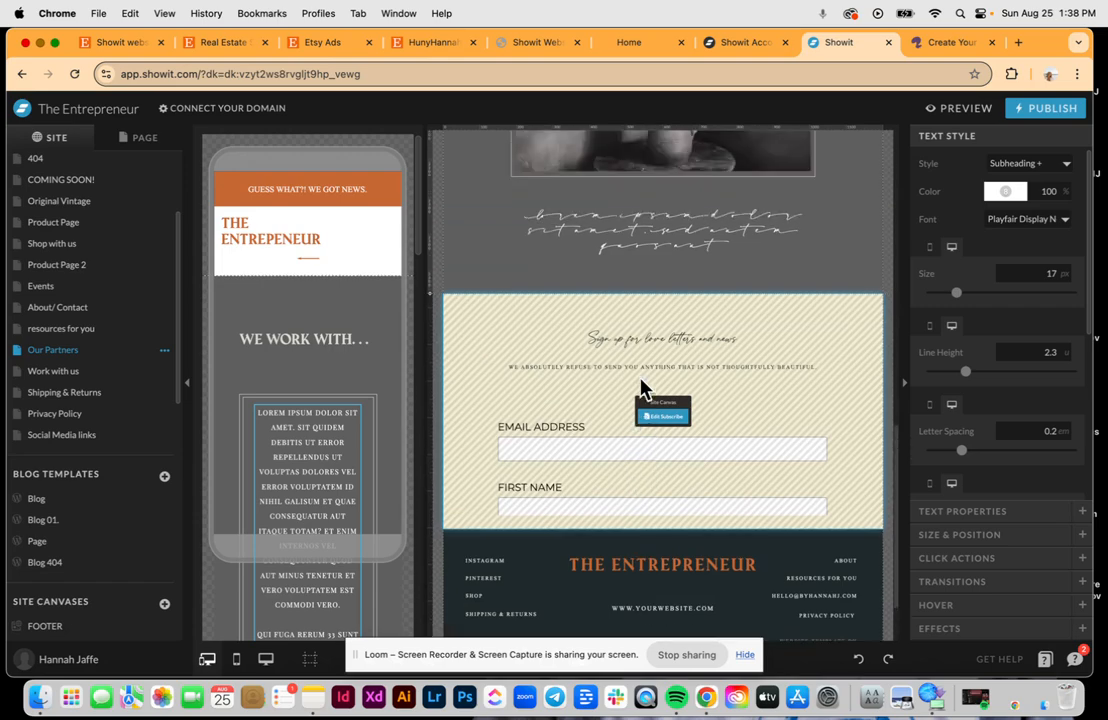
scroll(641, 385, up, 20)
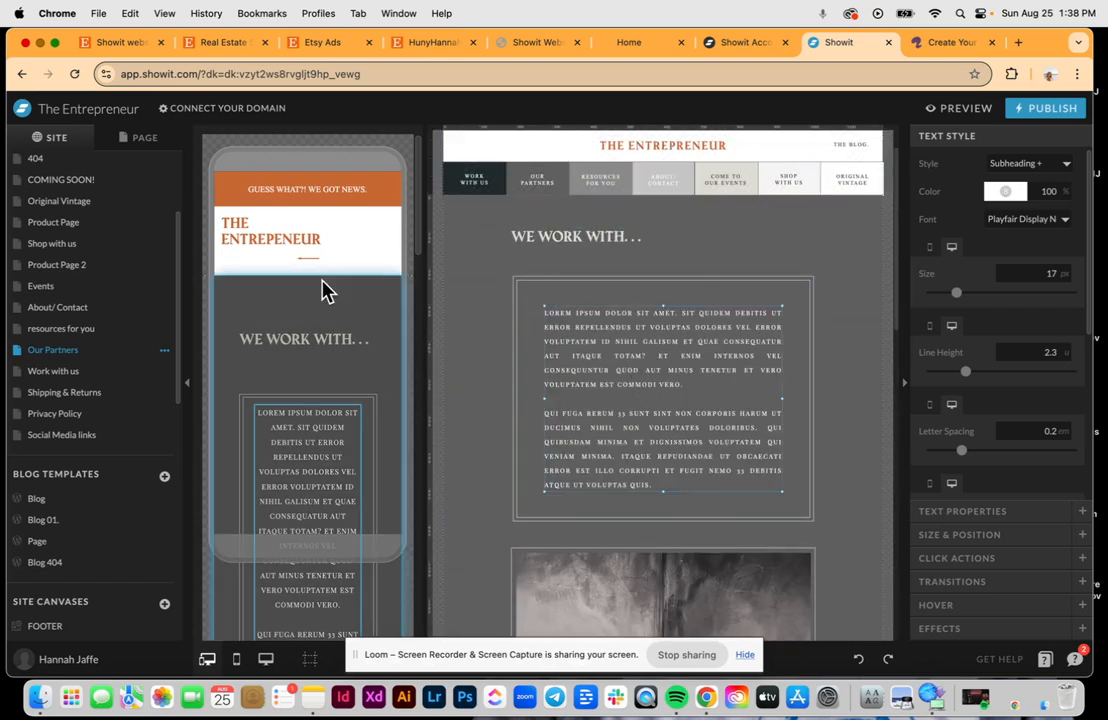
Try replacing the "We work with..." heading text and enlarging the heading to 53 px, undoing both changes
click(595, 233)
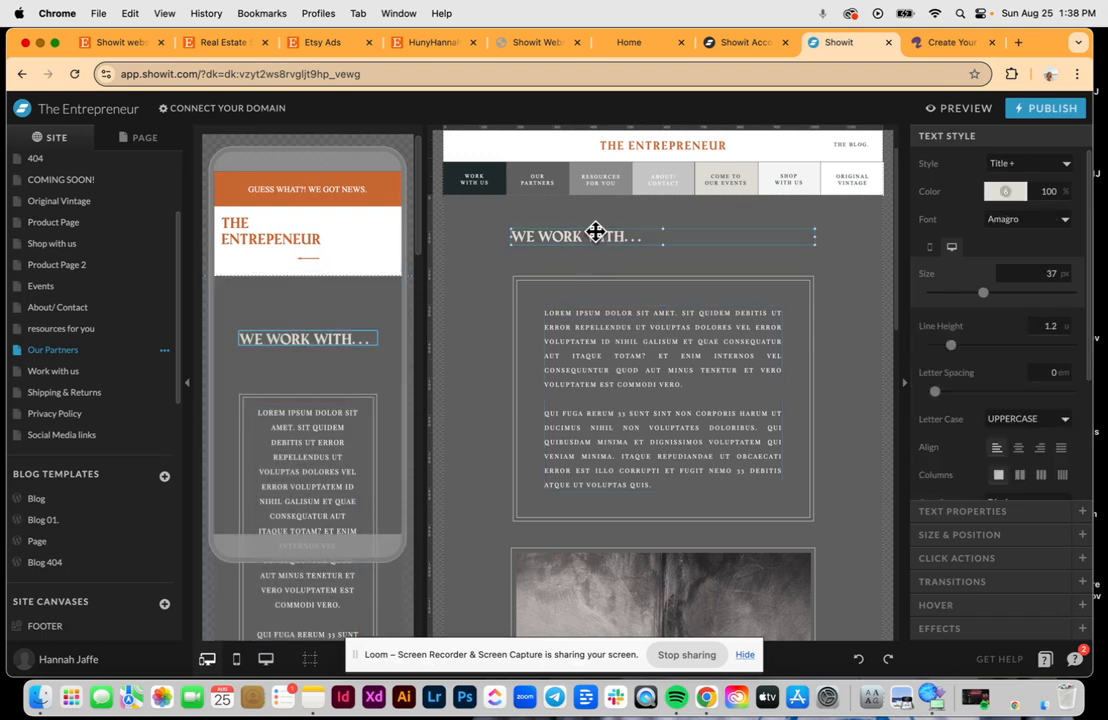
double_click(595, 233)
text(HANAHHA)
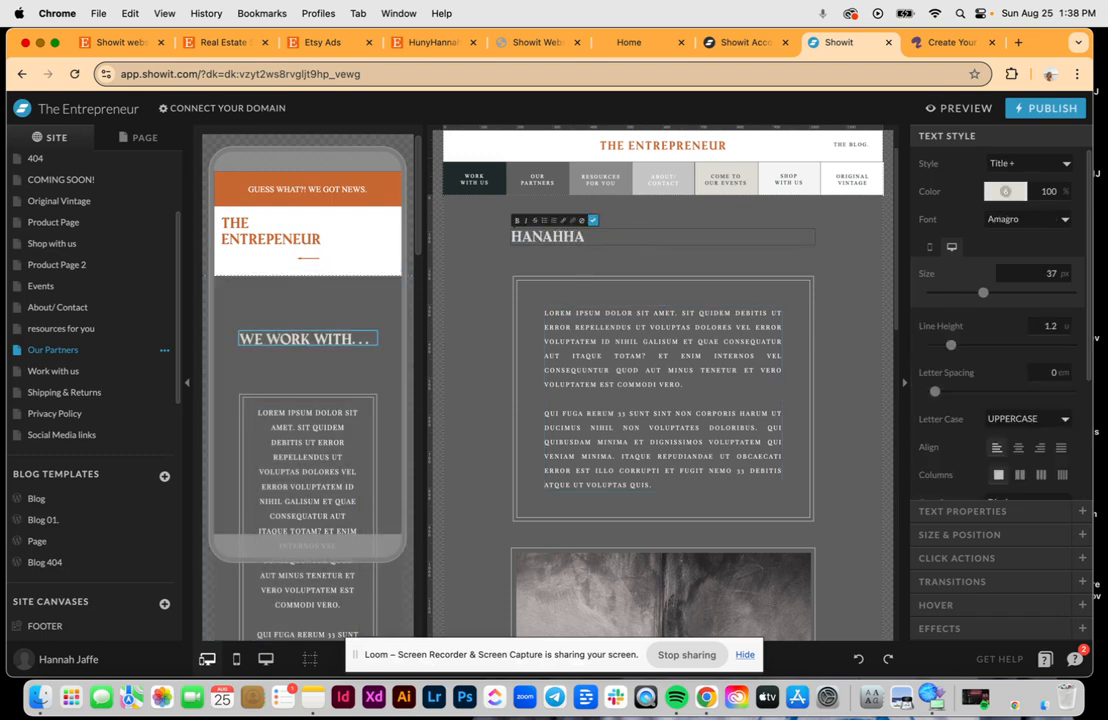
key(super+z)
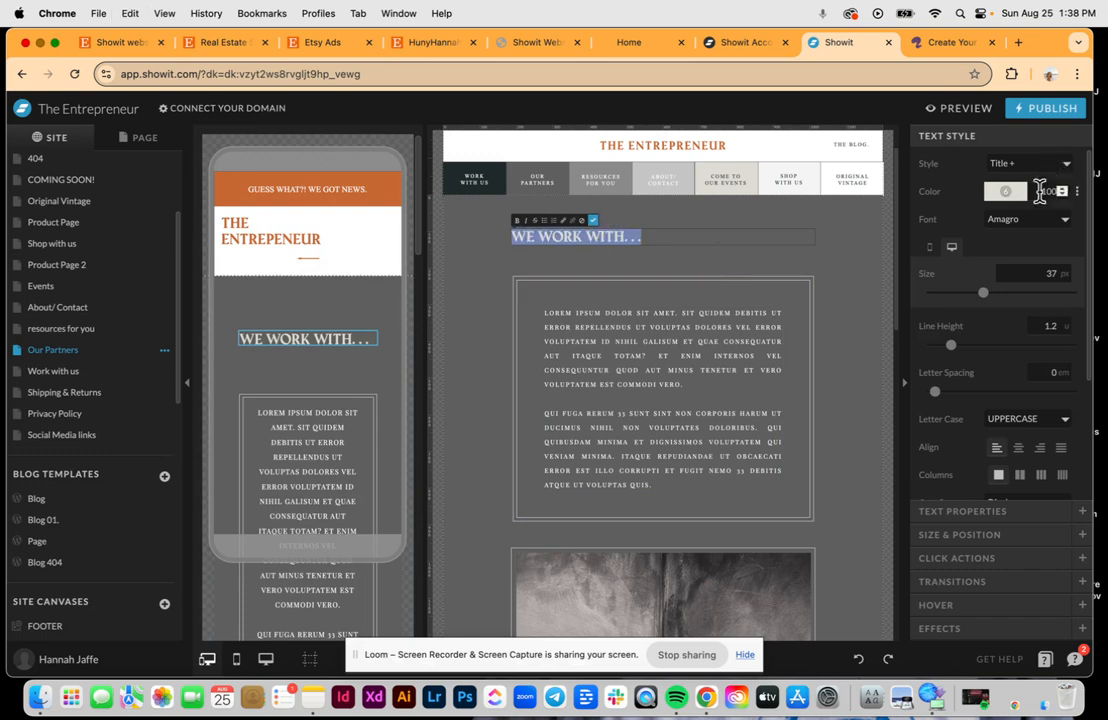
drag(984, 294, 1008, 300)
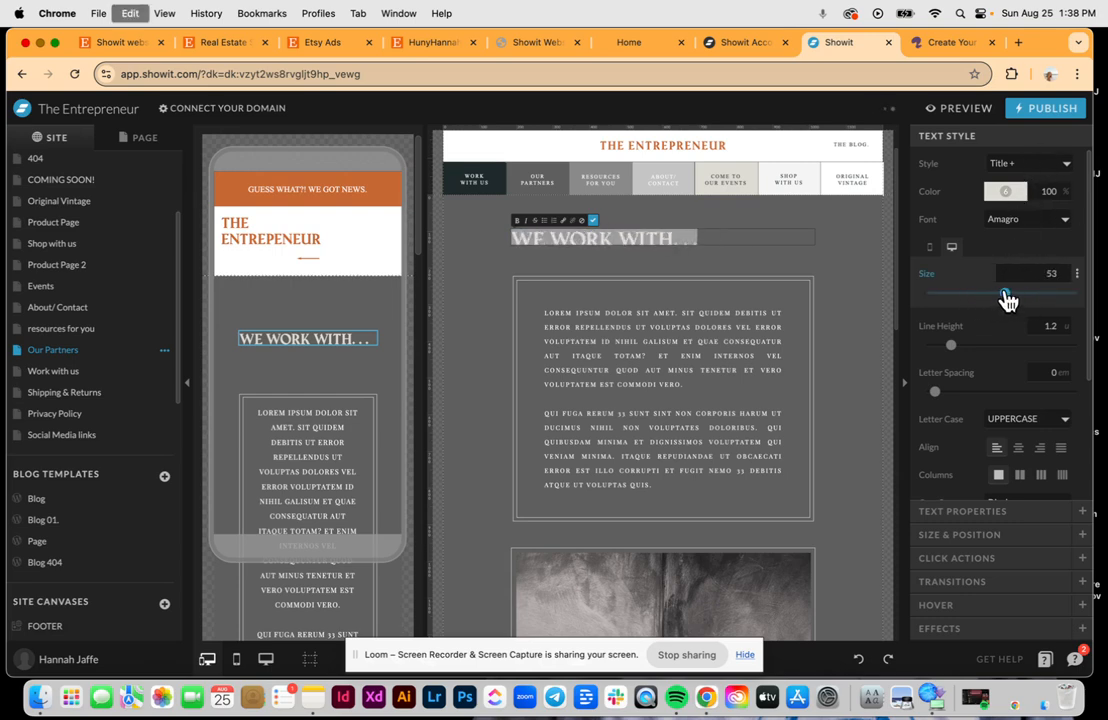
click(861, 230)
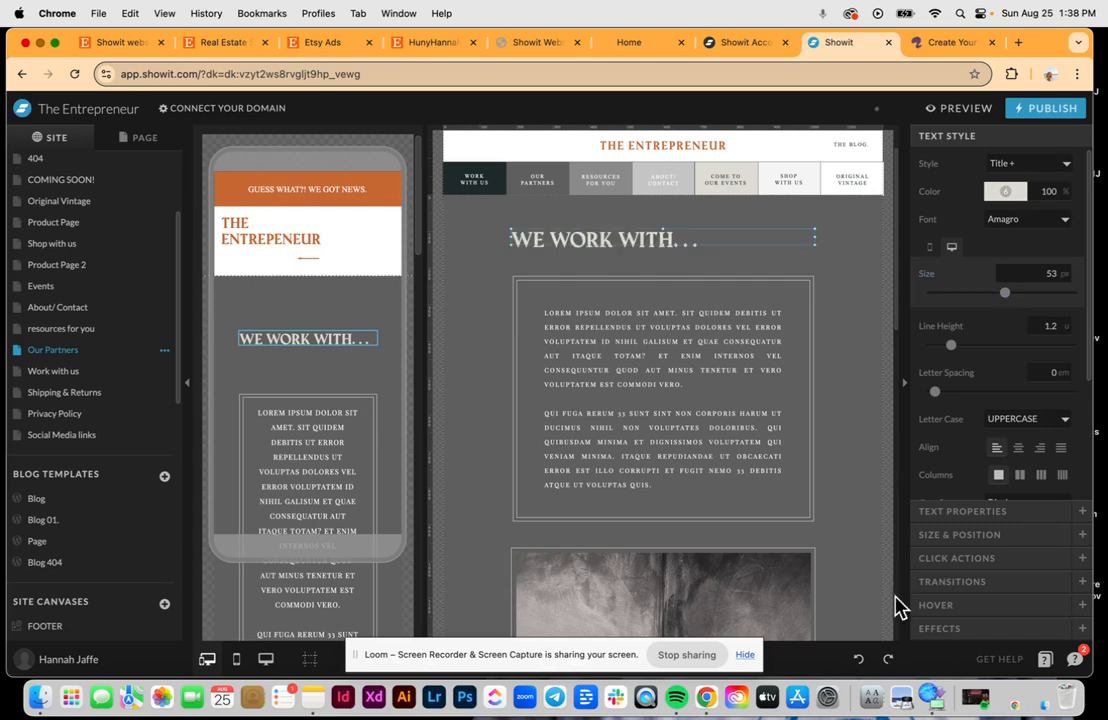
click(857, 661)
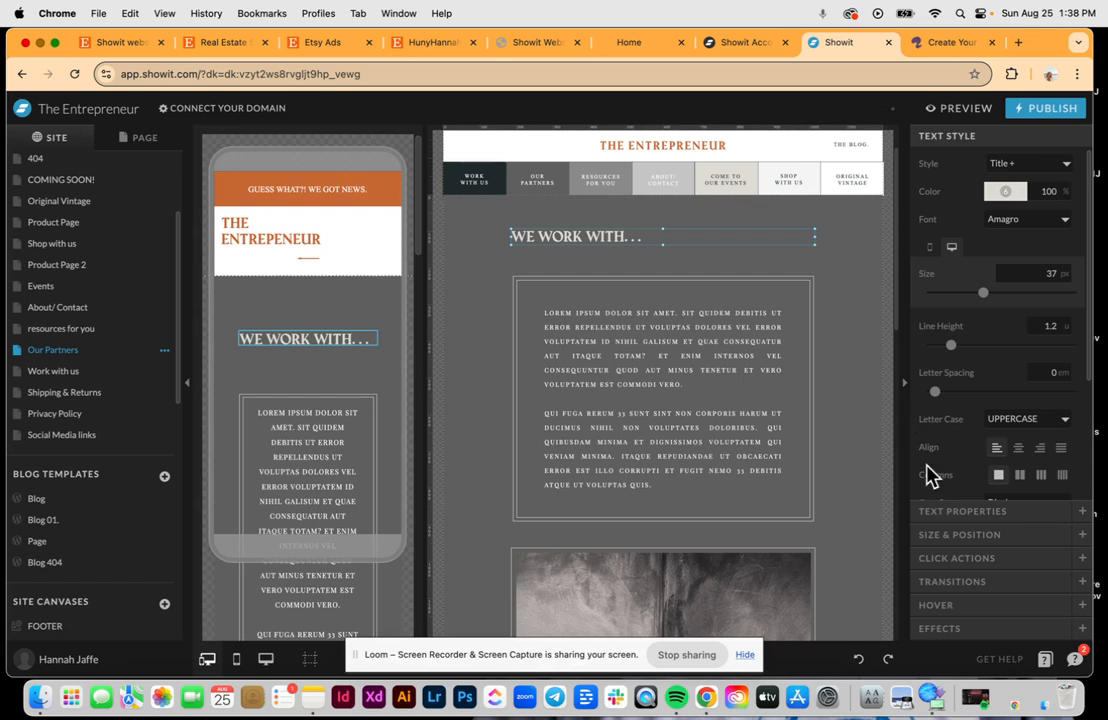
Examine the link types available in the heading's click actions without choosing one
click(965, 565)
click(1033, 278)
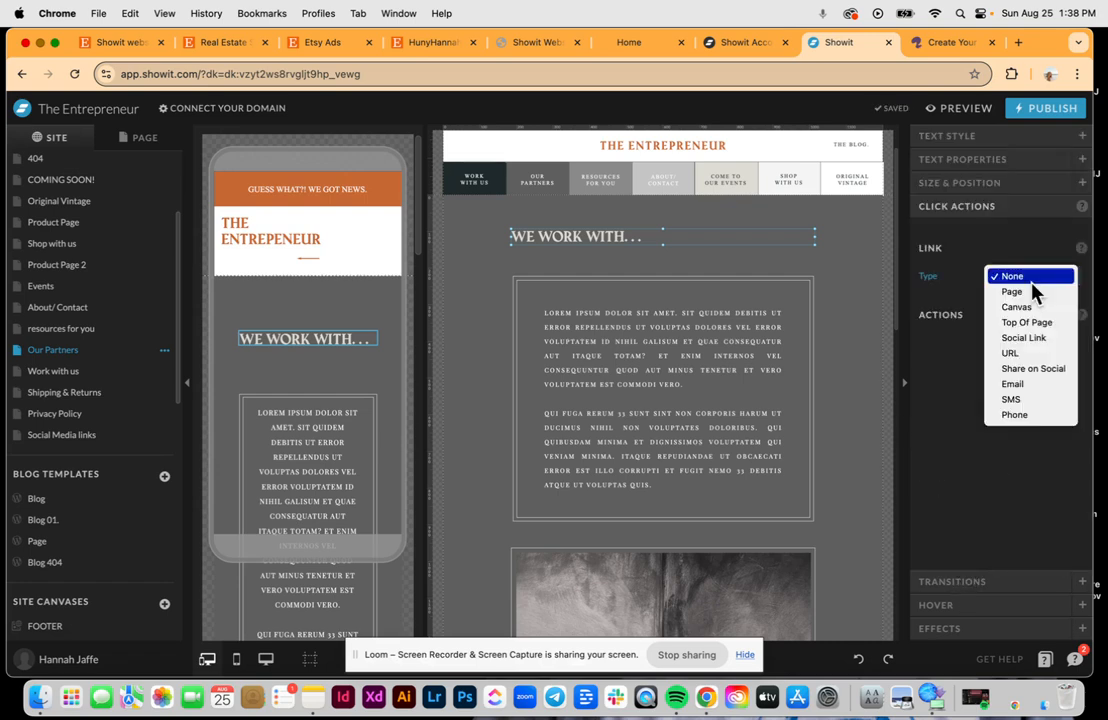
click(982, 504)
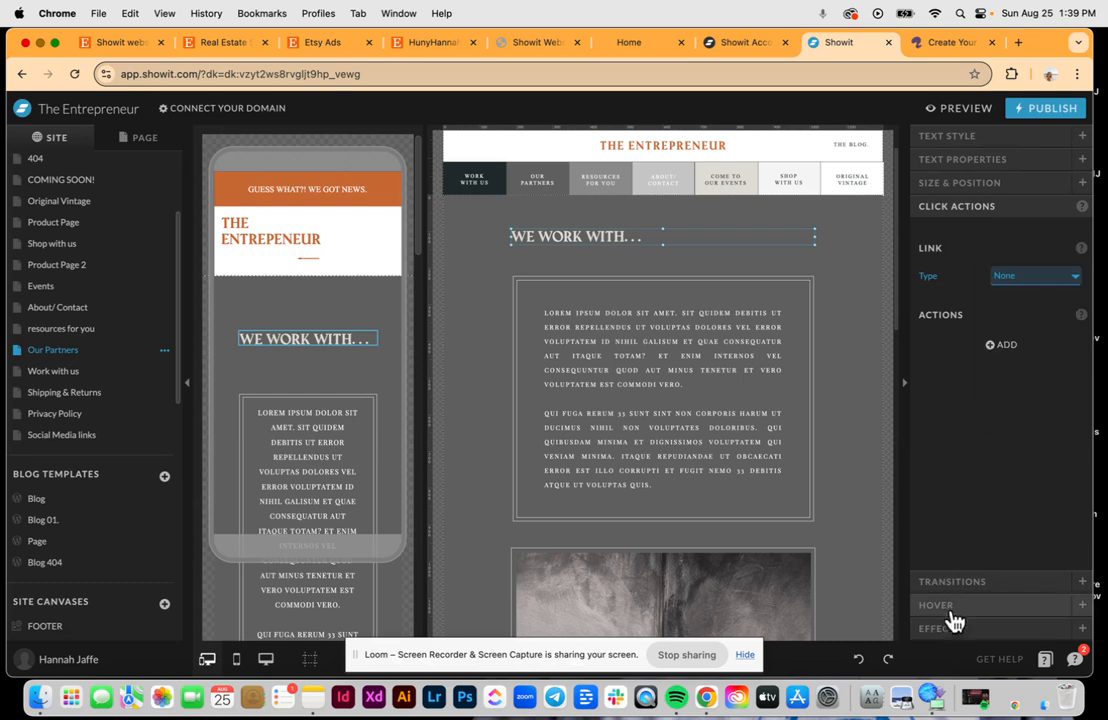
Give the "We work with..." heading a custom hover effect with orange color 4, and check it in the site preview
double_click(636, 240)
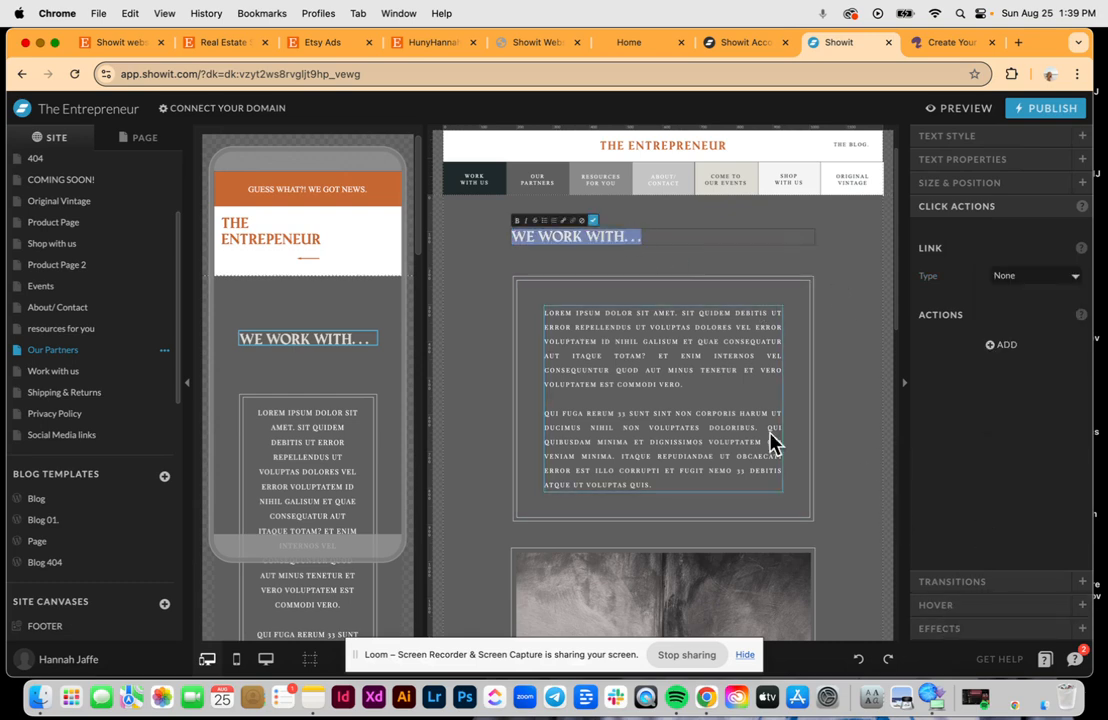
click(941, 607)
click(1034, 280)
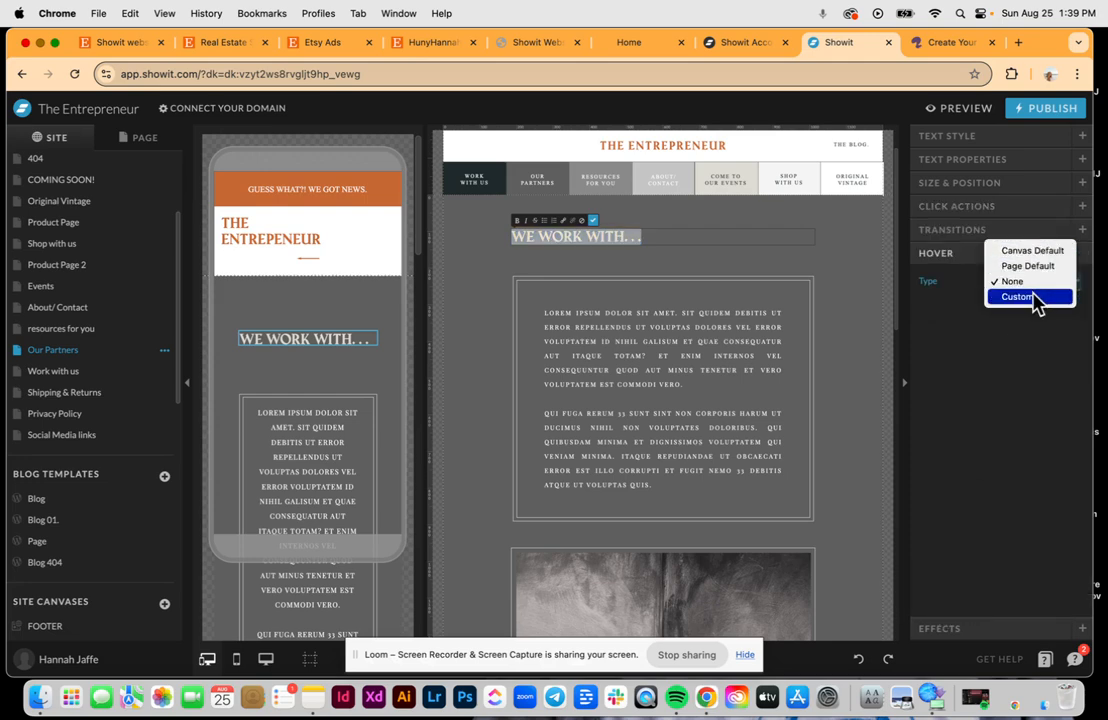
click(1034, 297)
click(1012, 364)
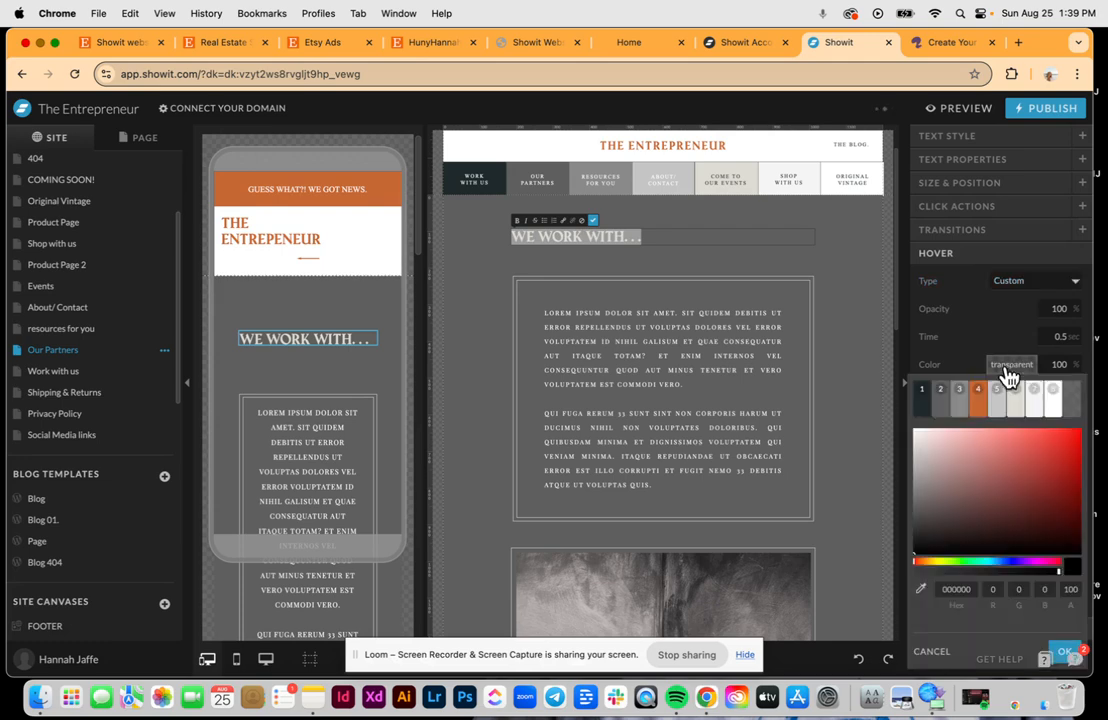
click(984, 392)
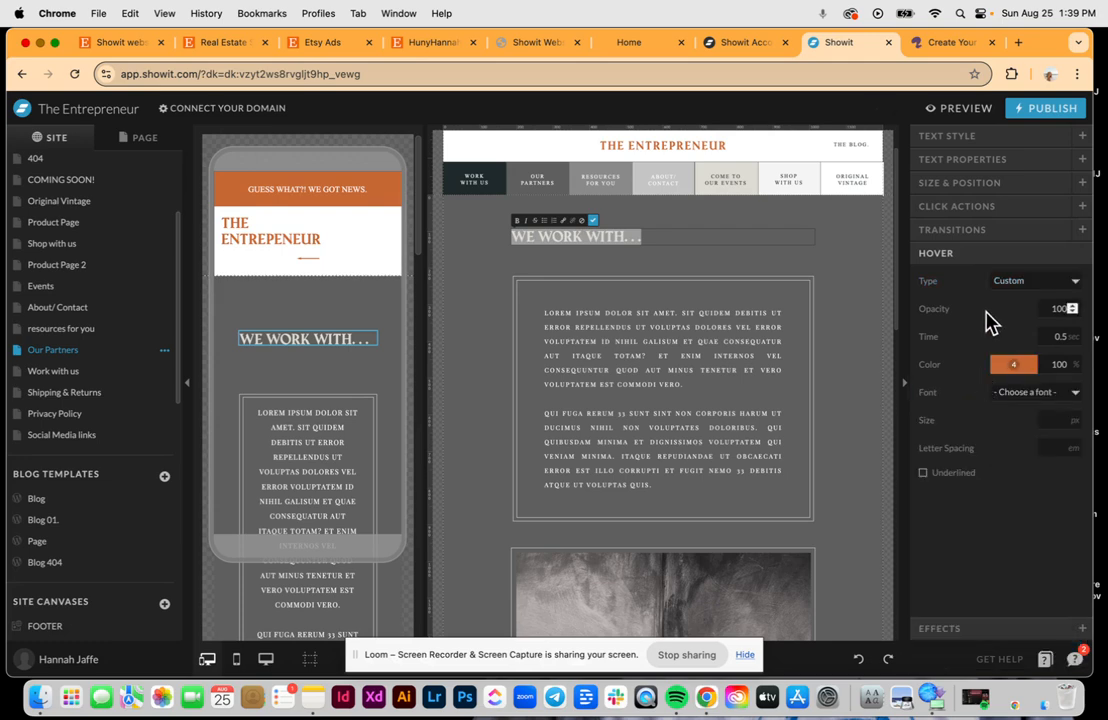
click(948, 112)
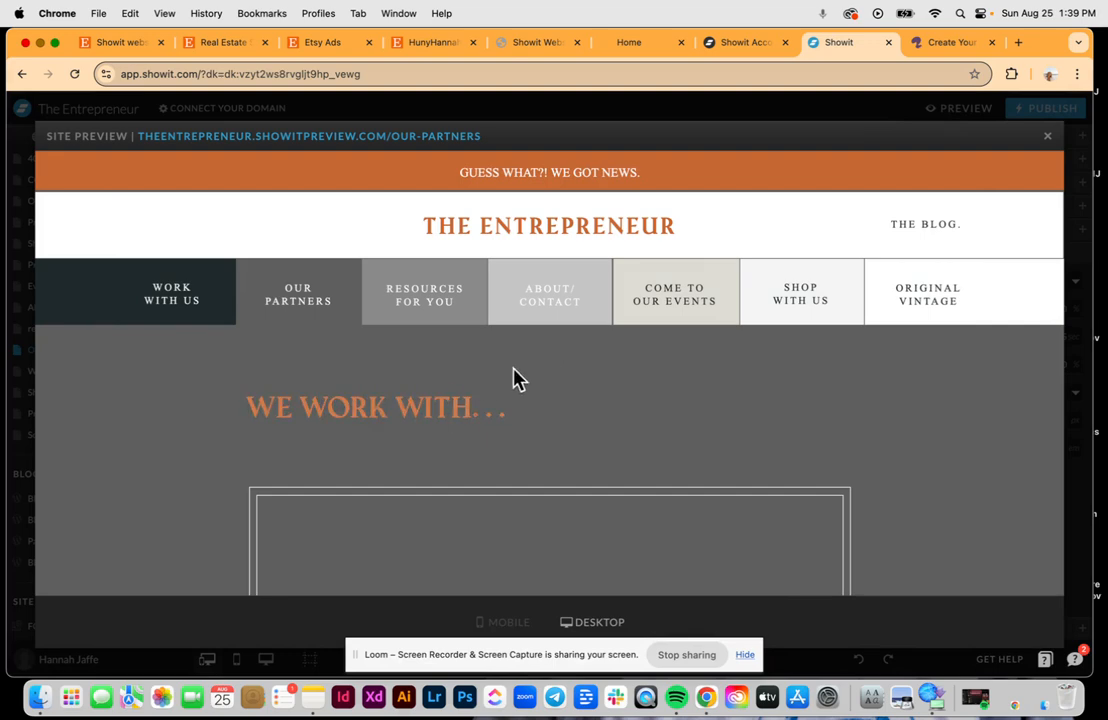
click(1047, 137)
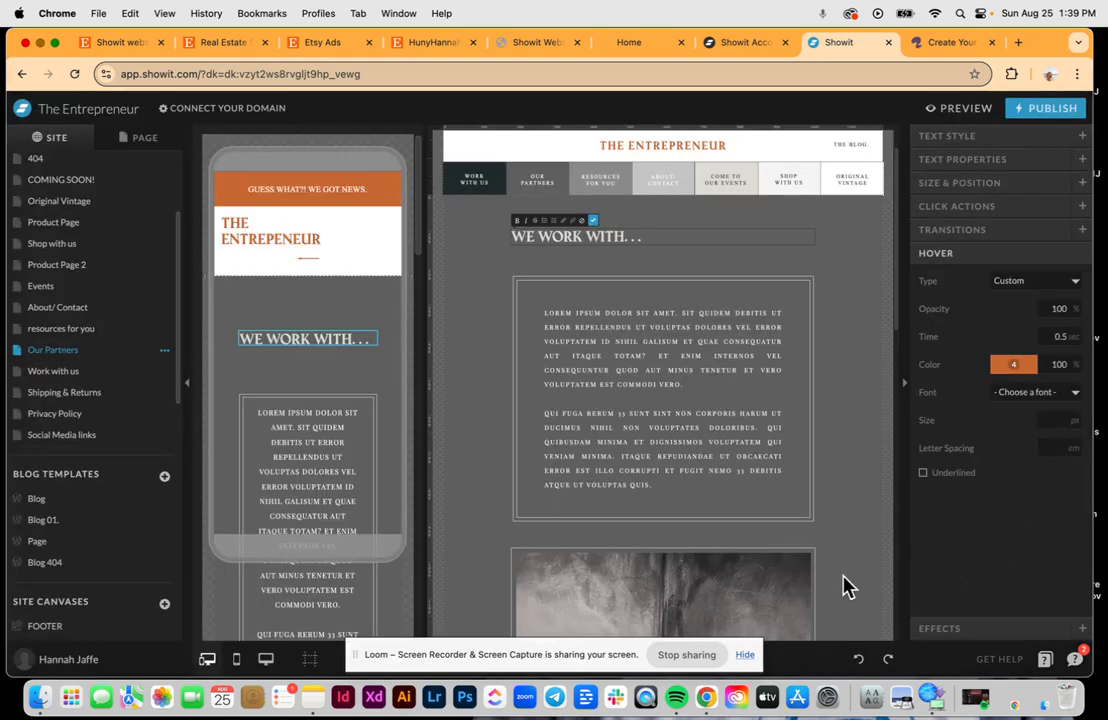
Review the heading's effects, including the drop shadow choices, and deselect the heading
click(982, 629)
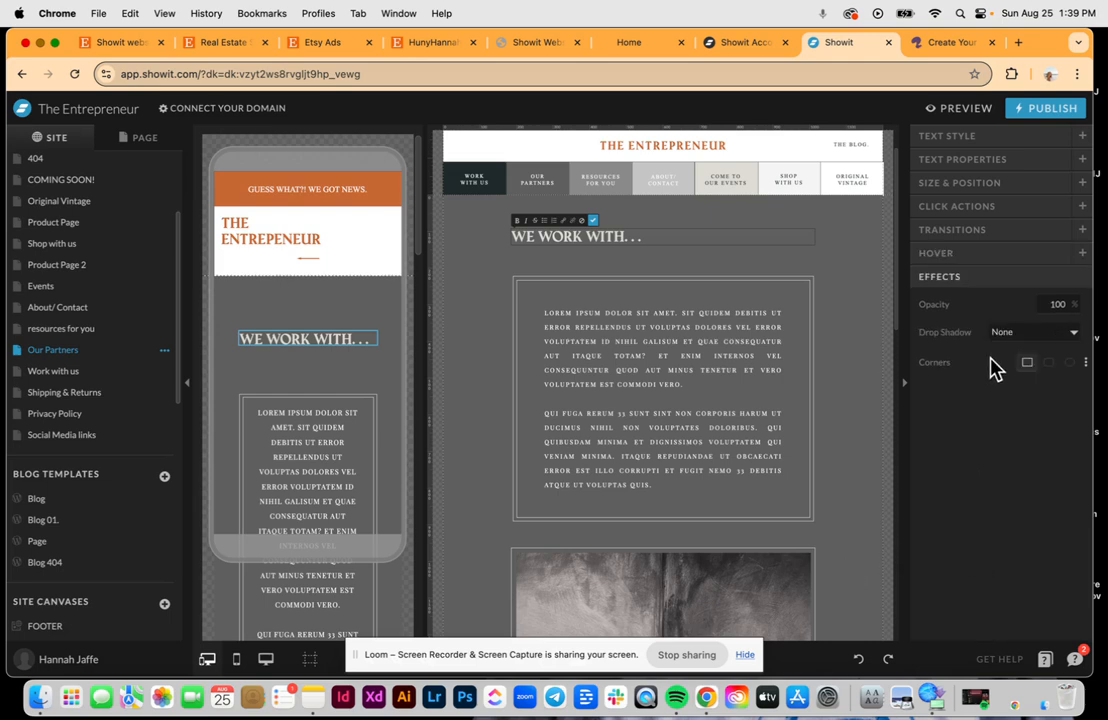
click(1017, 335)
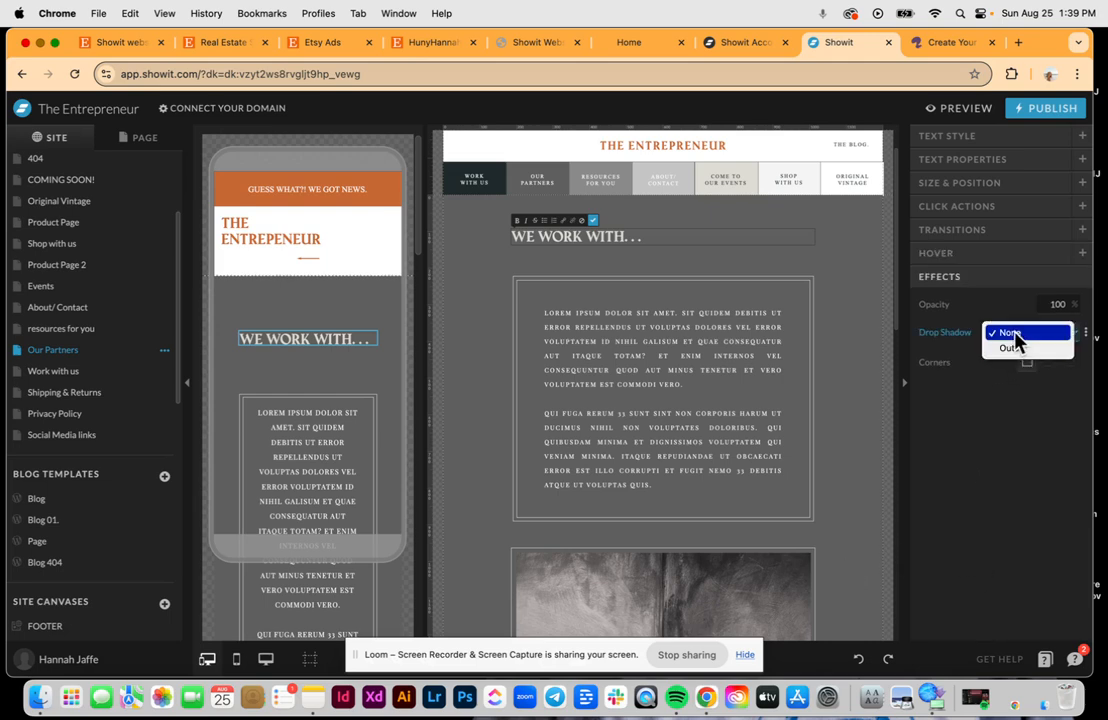
click(1001, 398)
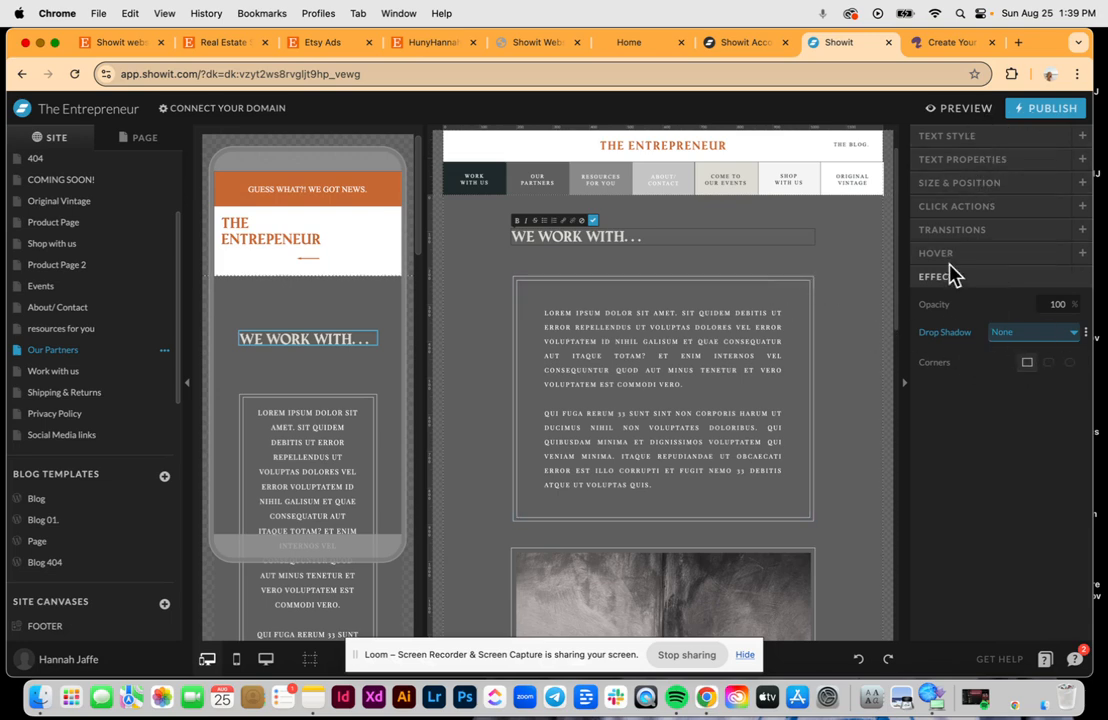
key(Escape)
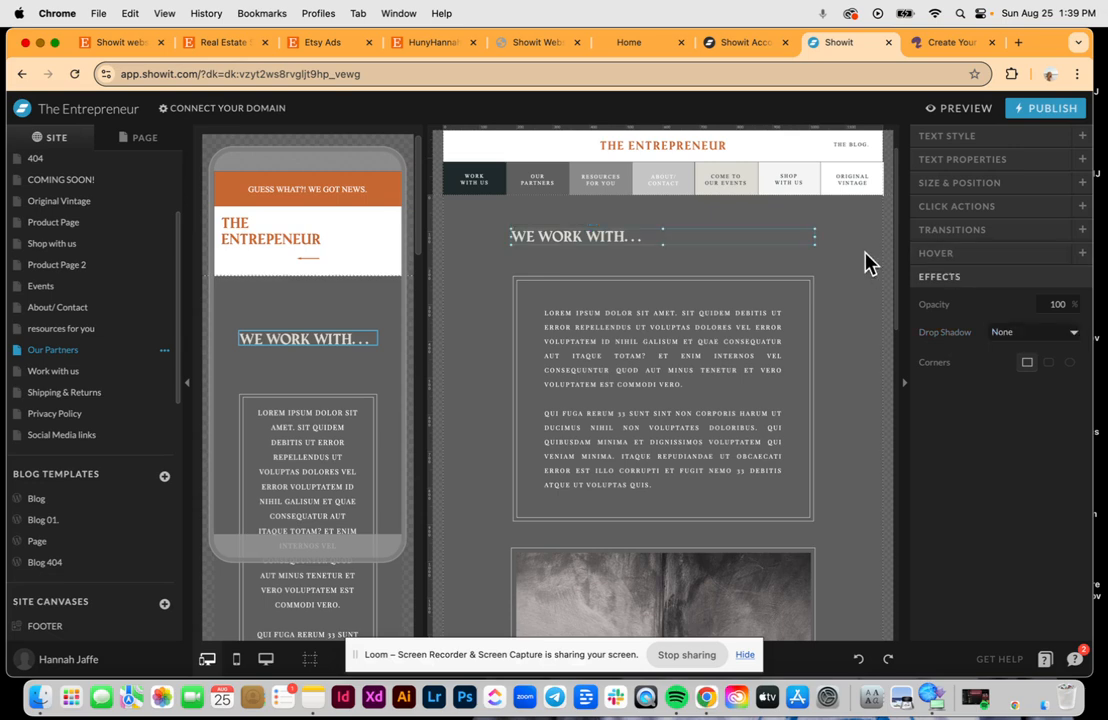
click(489, 375)
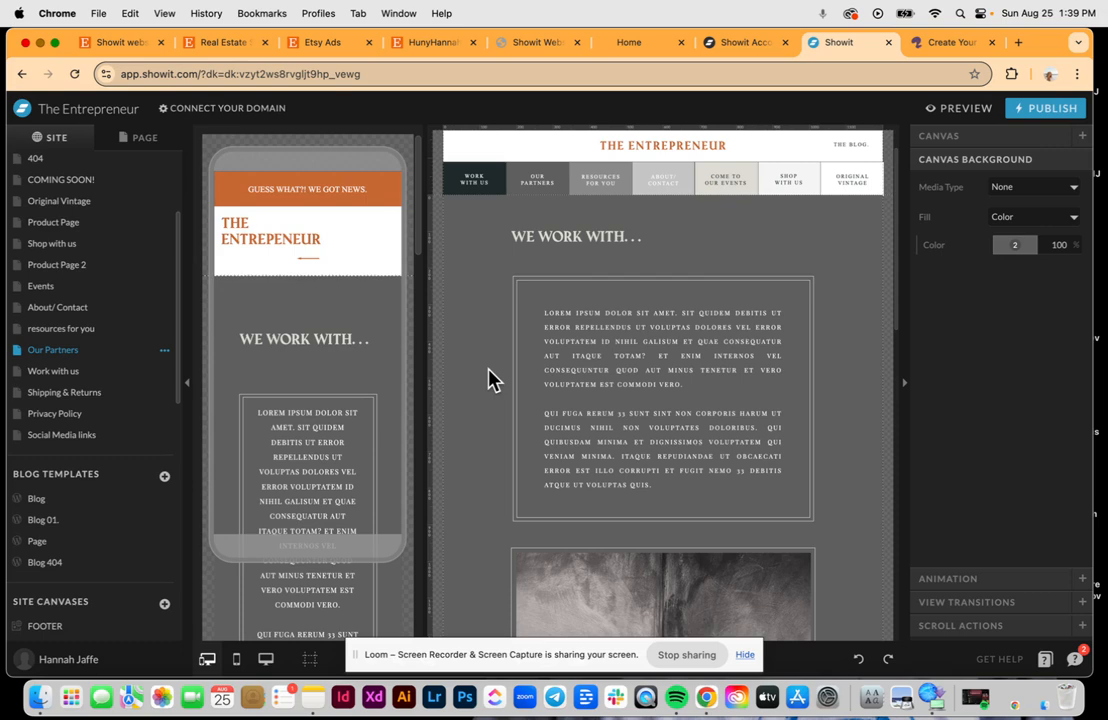
Open the About/ Contact page and review its heading, body text, photos and the Home Page site canvas below
scroll(307, 428, down, 2)
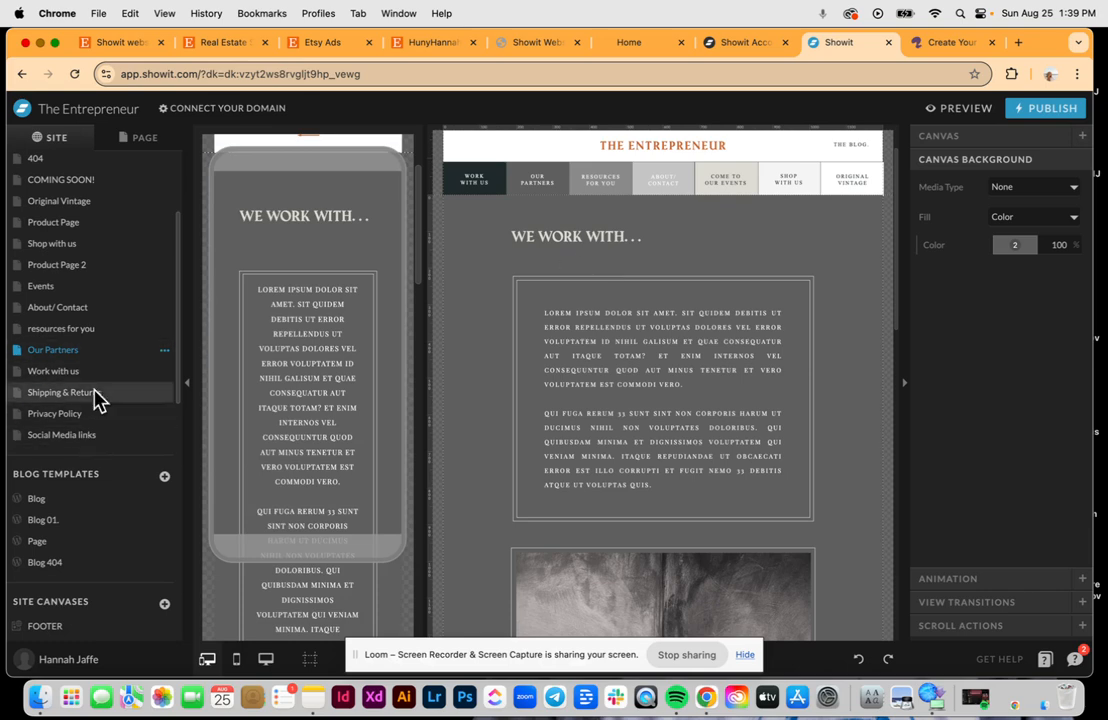
scroll(118, 277, up, 3)
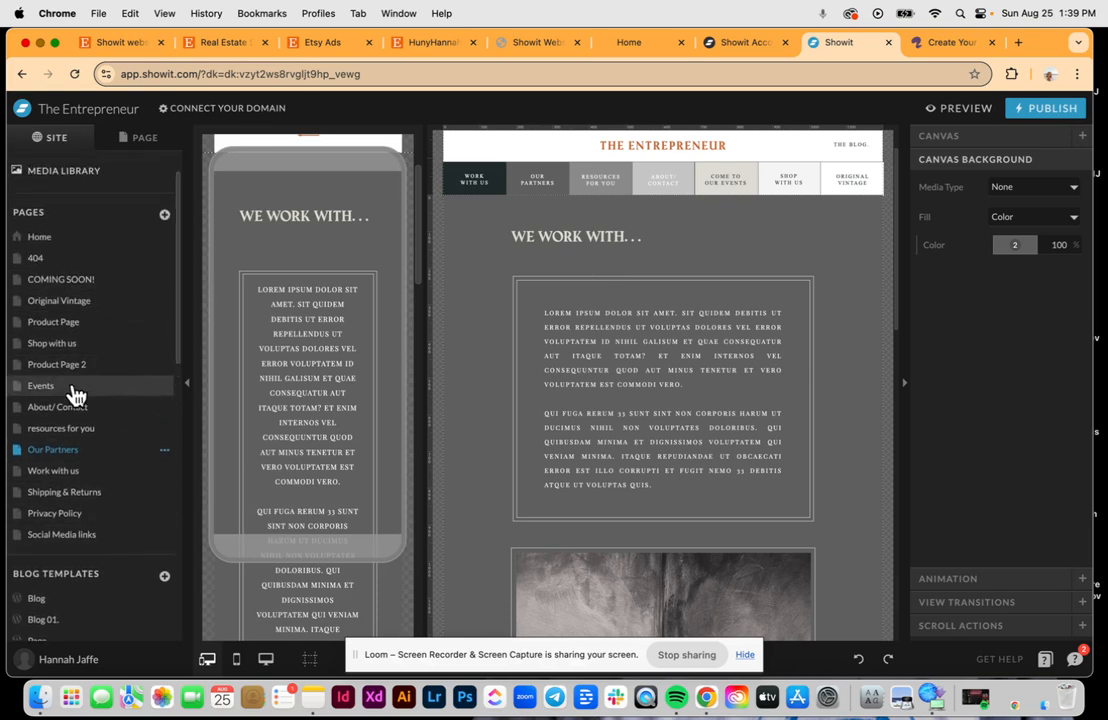
click(62, 408)
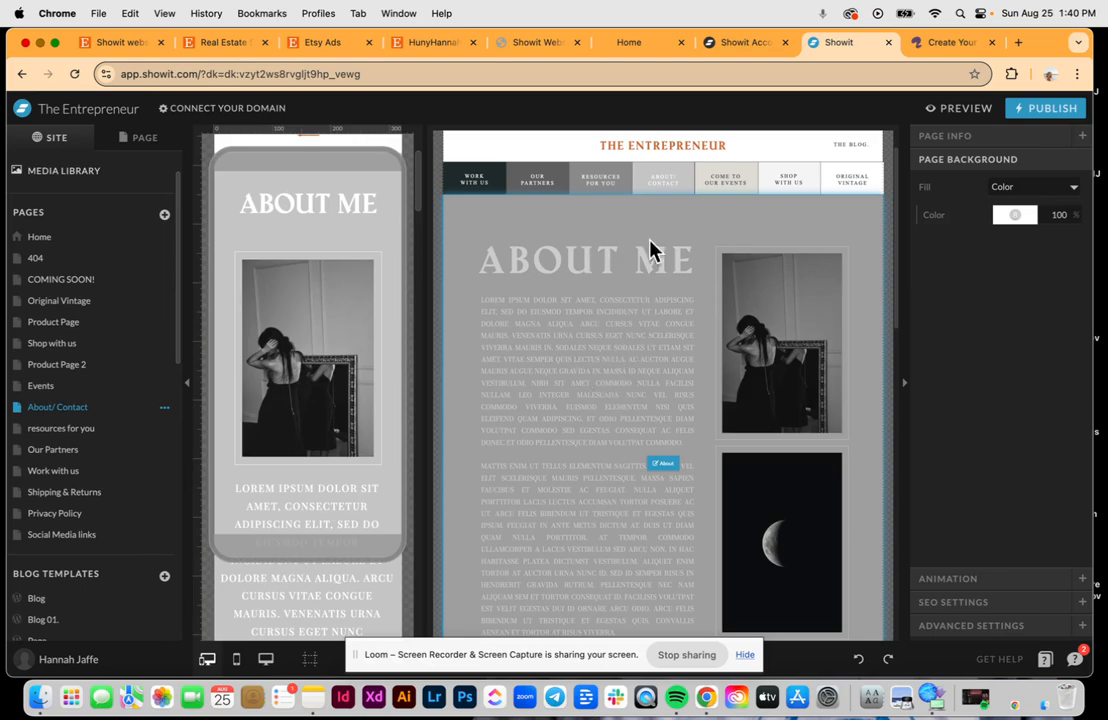
click(637, 289)
click(638, 265)
click(602, 402)
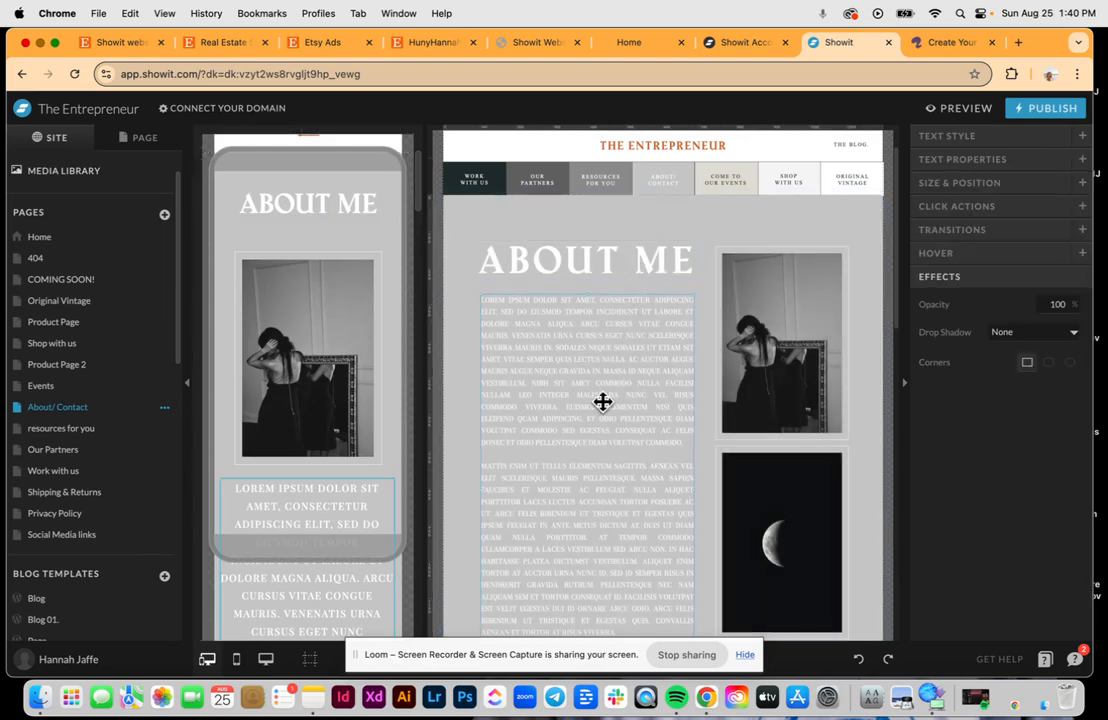
click(804, 403)
click(553, 480)
scroll(553, 480, down, 5)
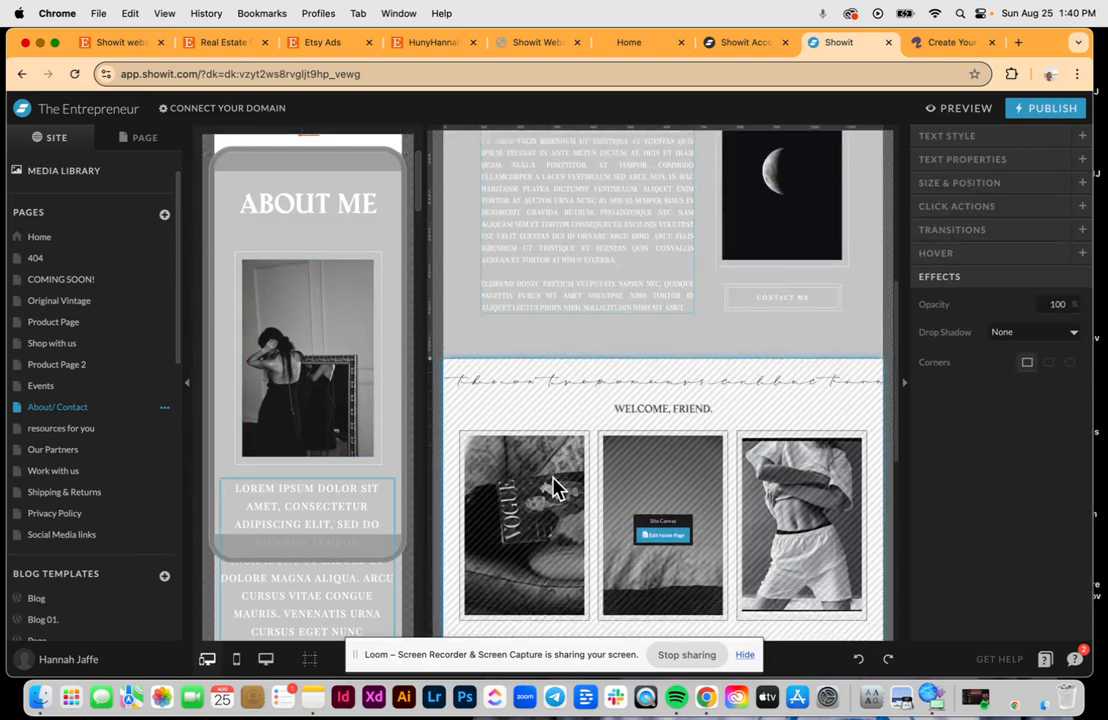
click(540, 455)
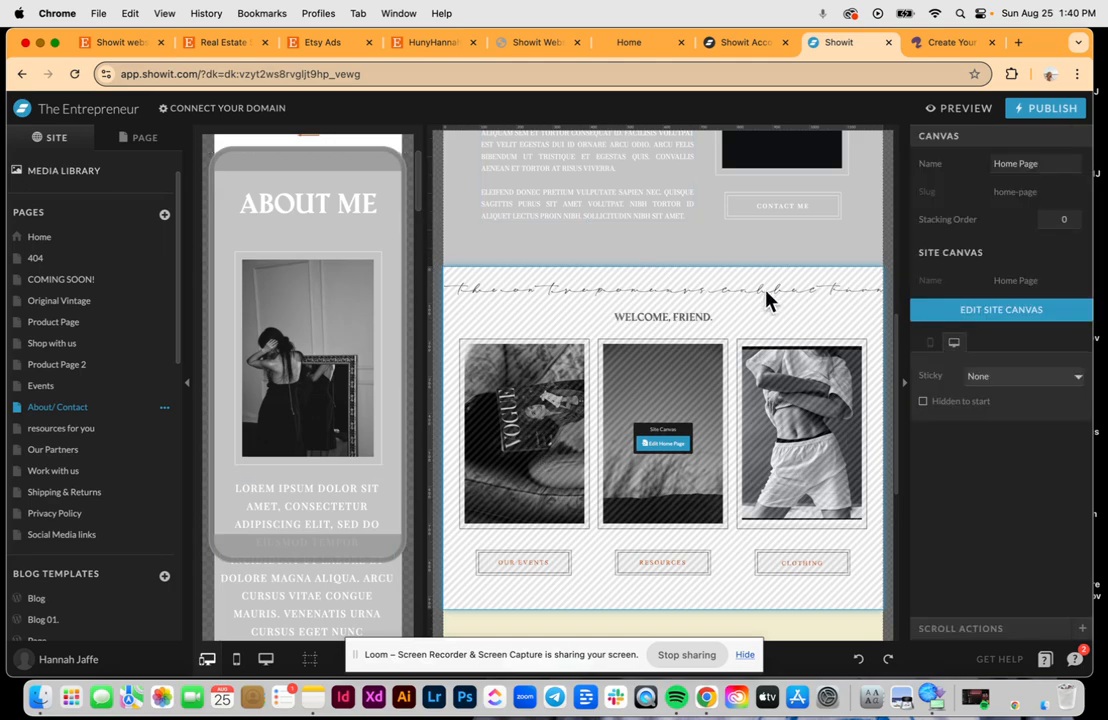
scroll(762, 290, down, 2)
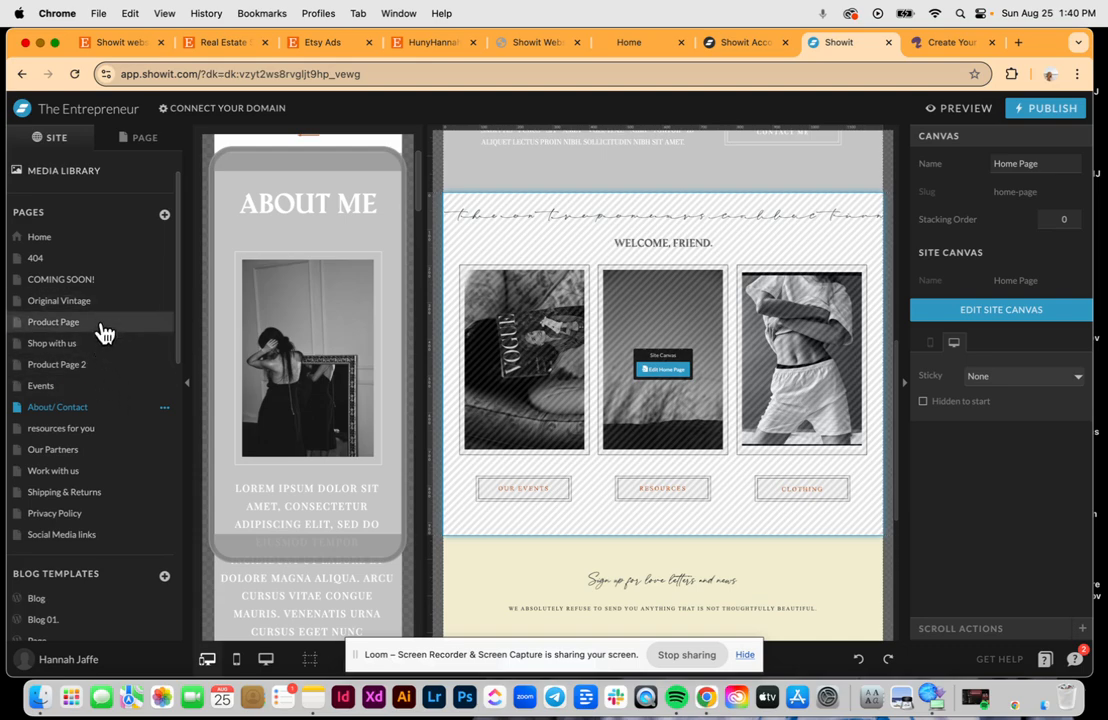
Open the 404 page, review its mobile and desktop layouts, and open the Page not found site canvas for editing
click(70, 260)
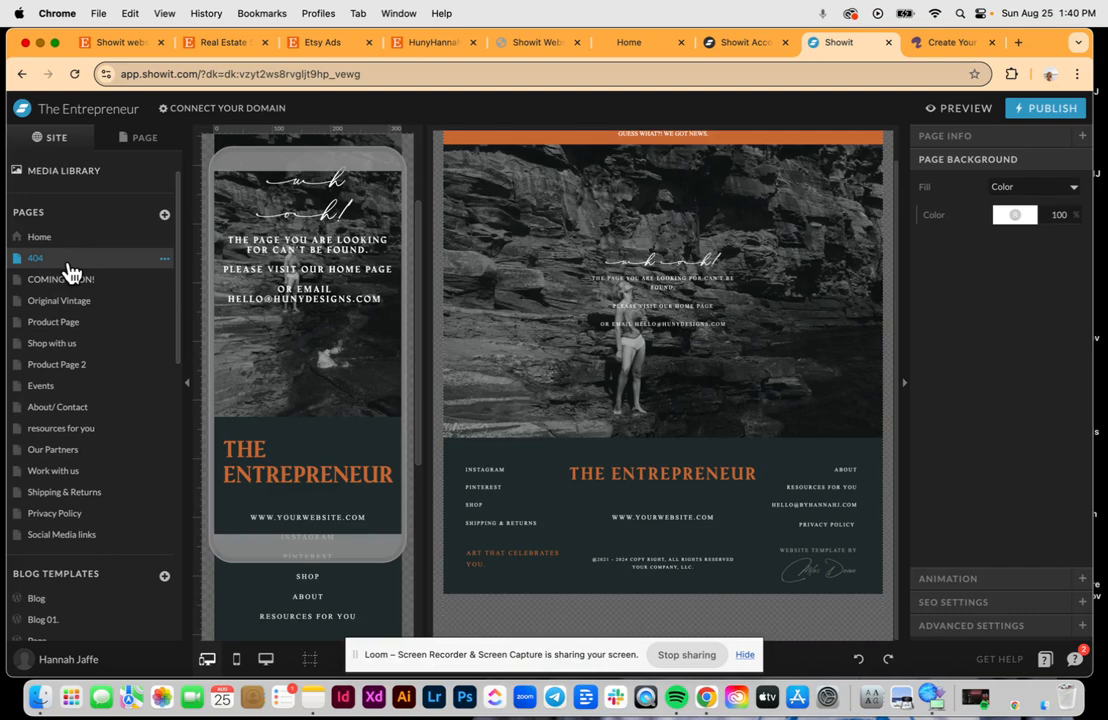
scroll(645, 290, up, 1)
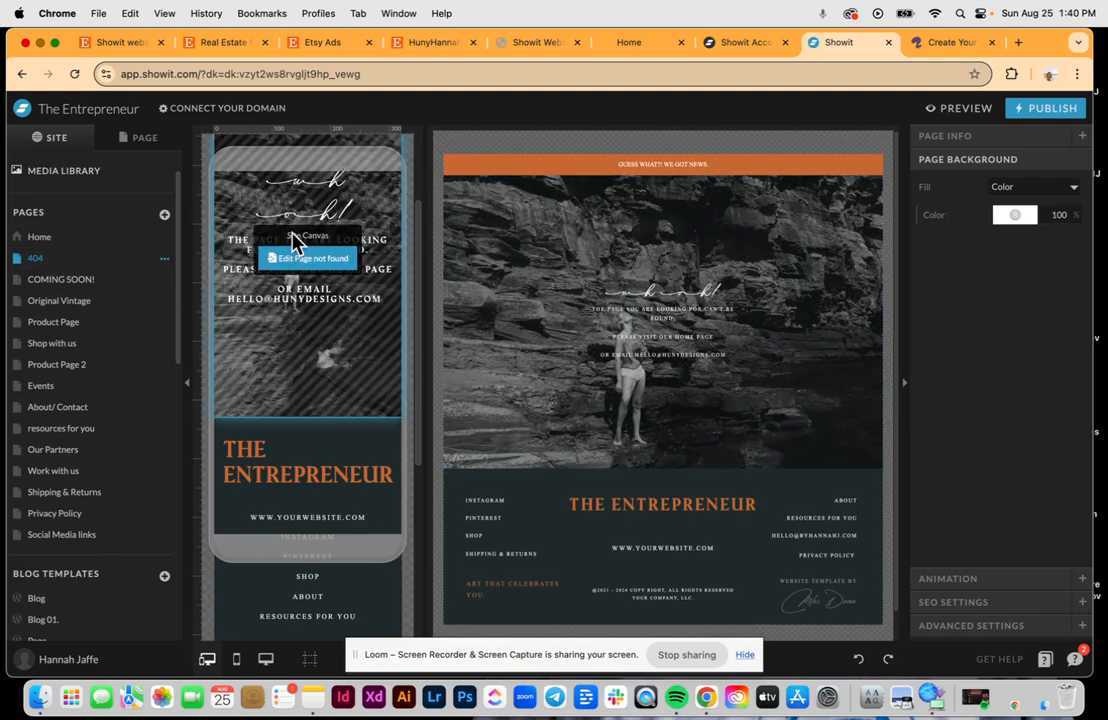
scroll(295, 243, up, 3)
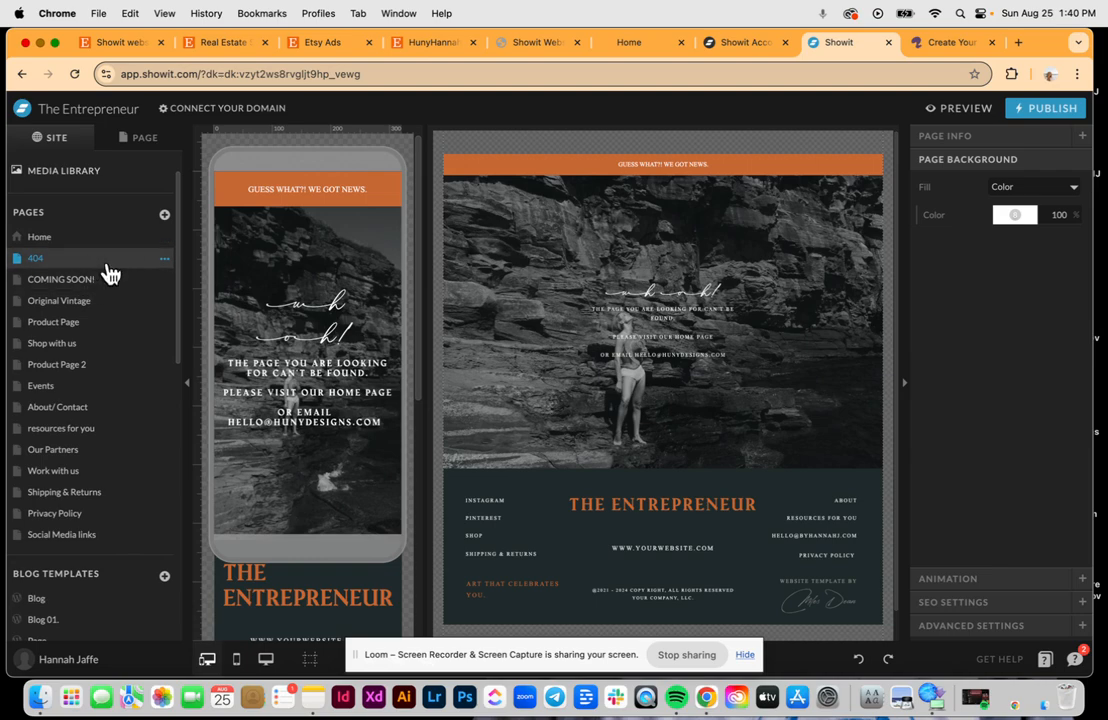
click(710, 368)
click(657, 330)
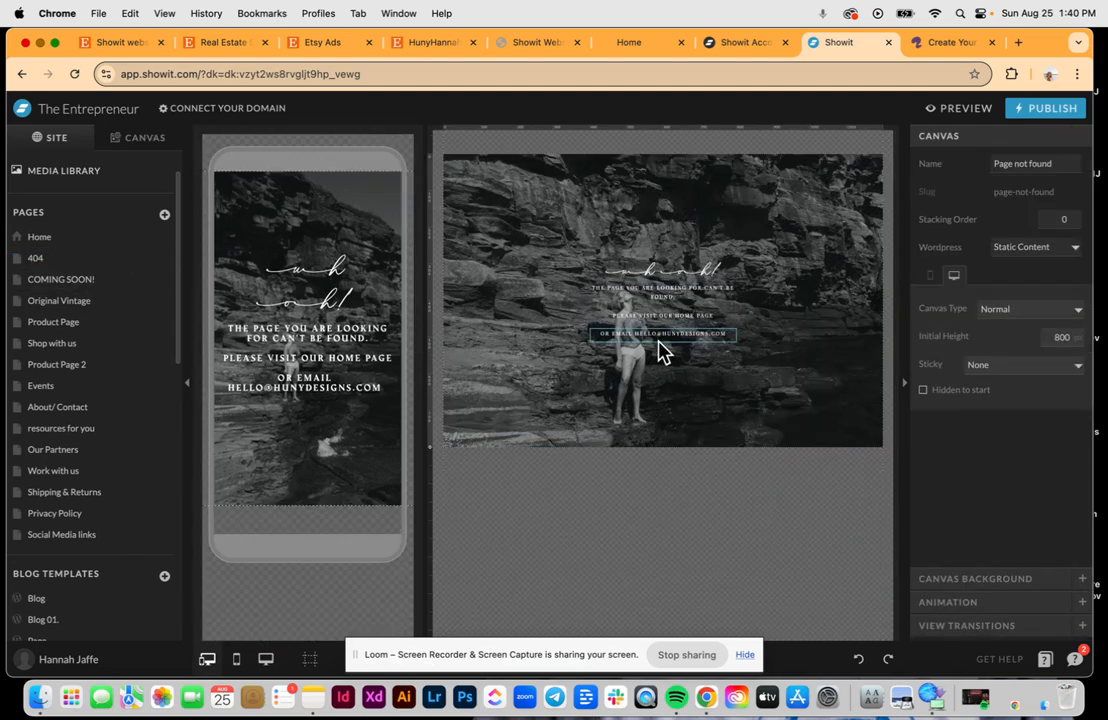
Replace the domain of the contact email in the Page not found canvas's "or email" line with the business's own domain
click(668, 337)
double_click(670, 337)
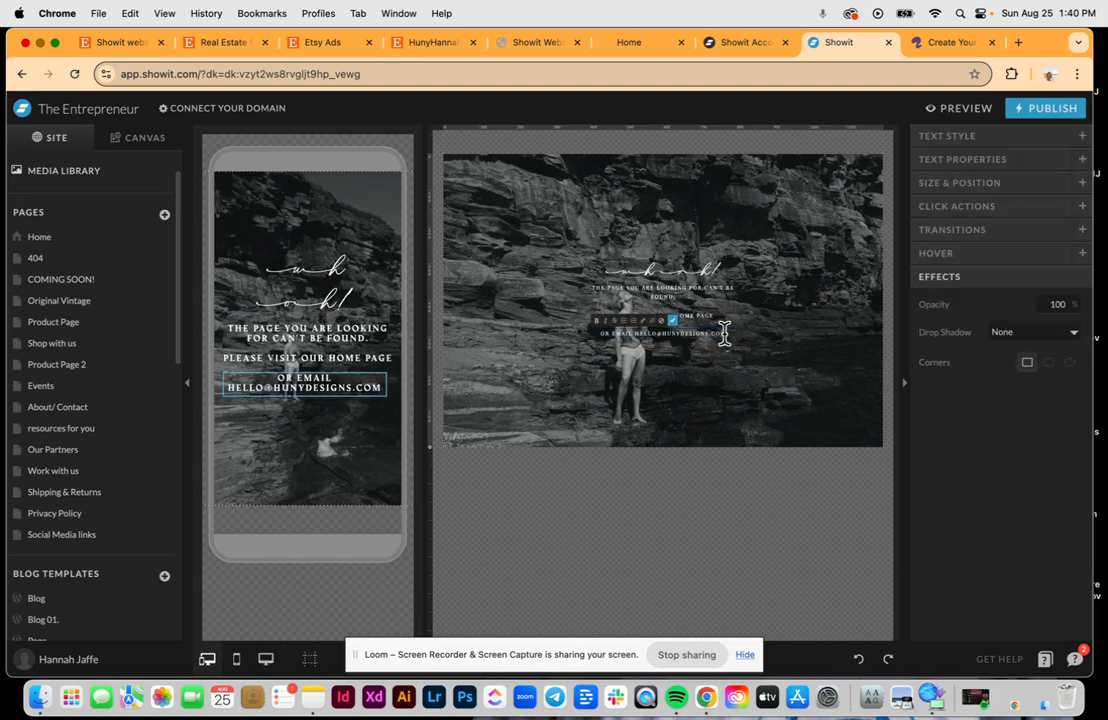
drag(724, 333, 665, 335)
text(hunyhannah.com)
key(Escape)
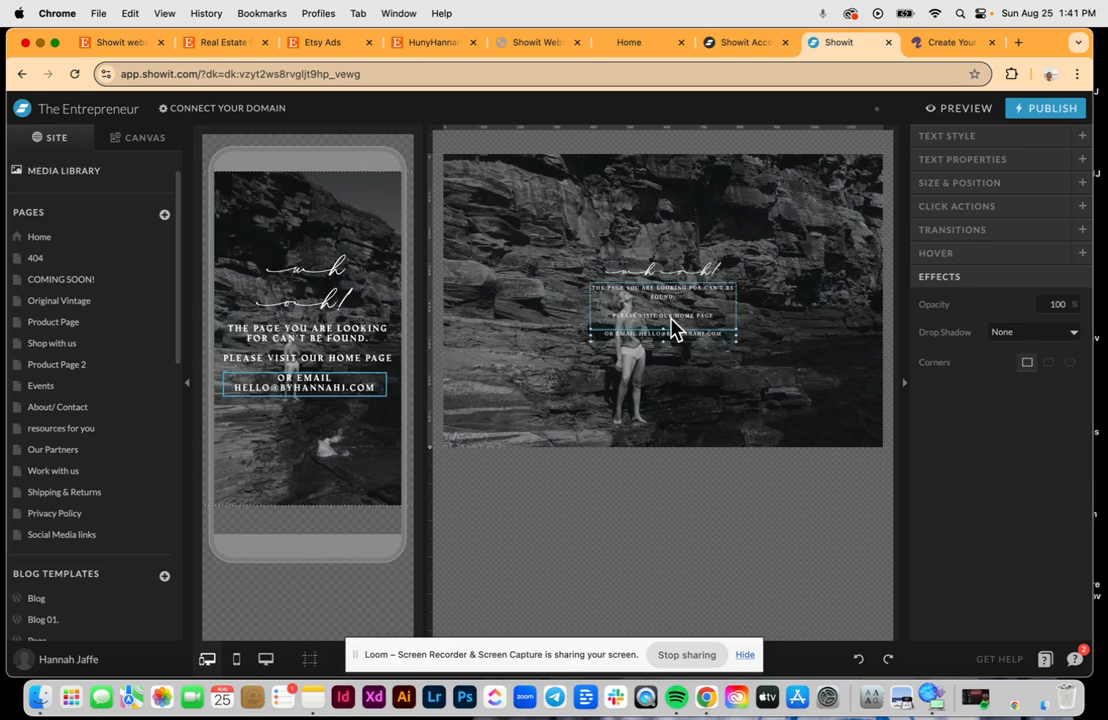
click(622, 378)
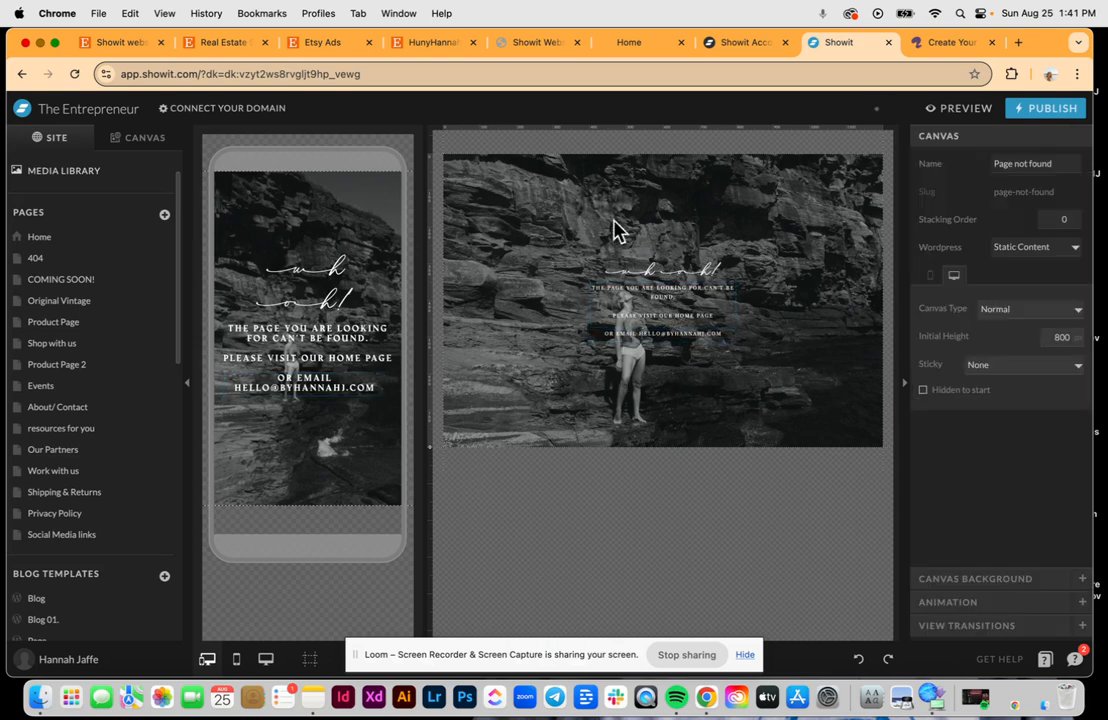
Publish the site and dismiss the publishing dialog
click(1018, 114)
click(707, 376)
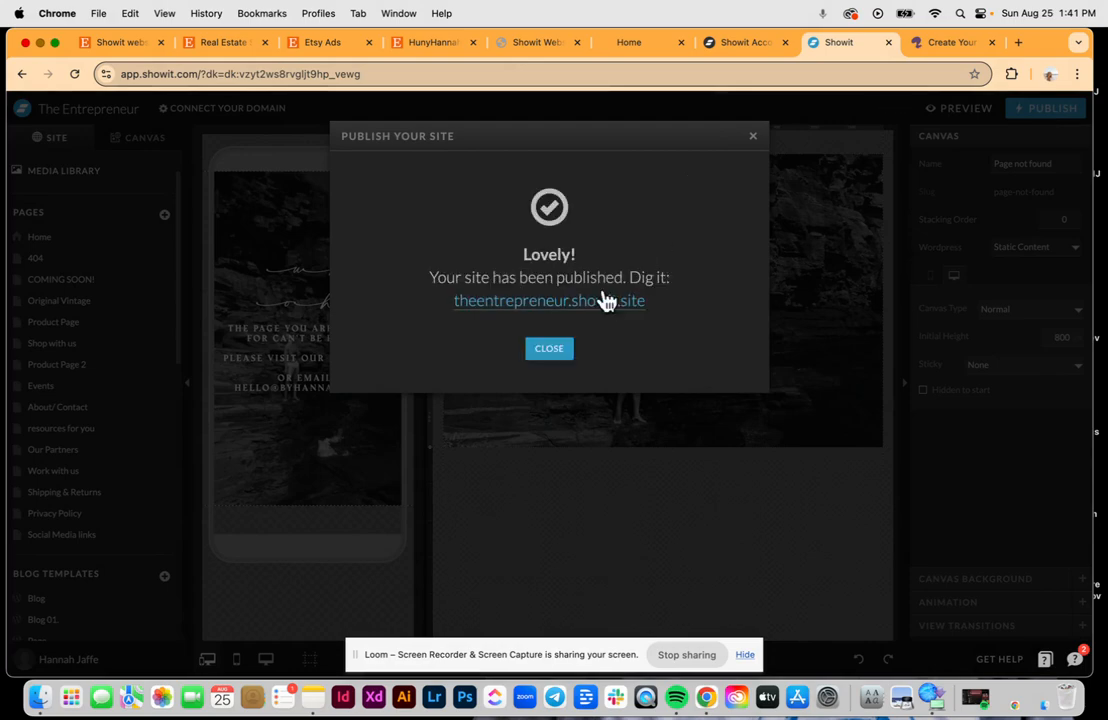
click(548, 349)
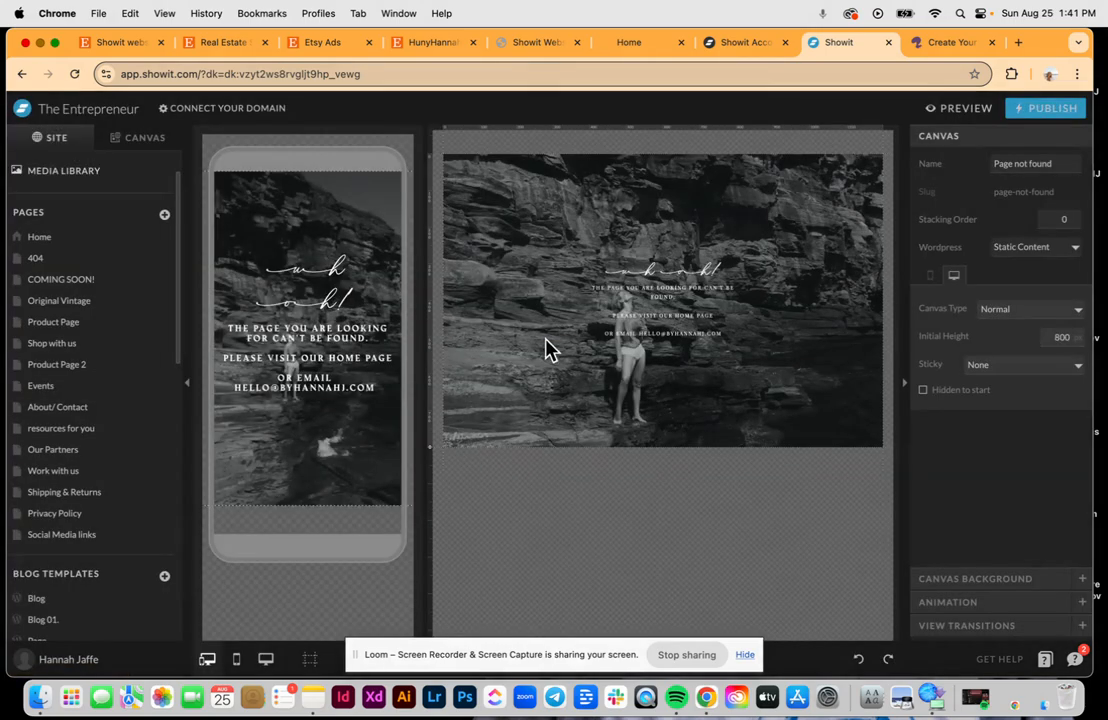
Leave the Page not found canvas and open the Blog template to review its heading, post previews and footer
click(133, 148)
click(92, 166)
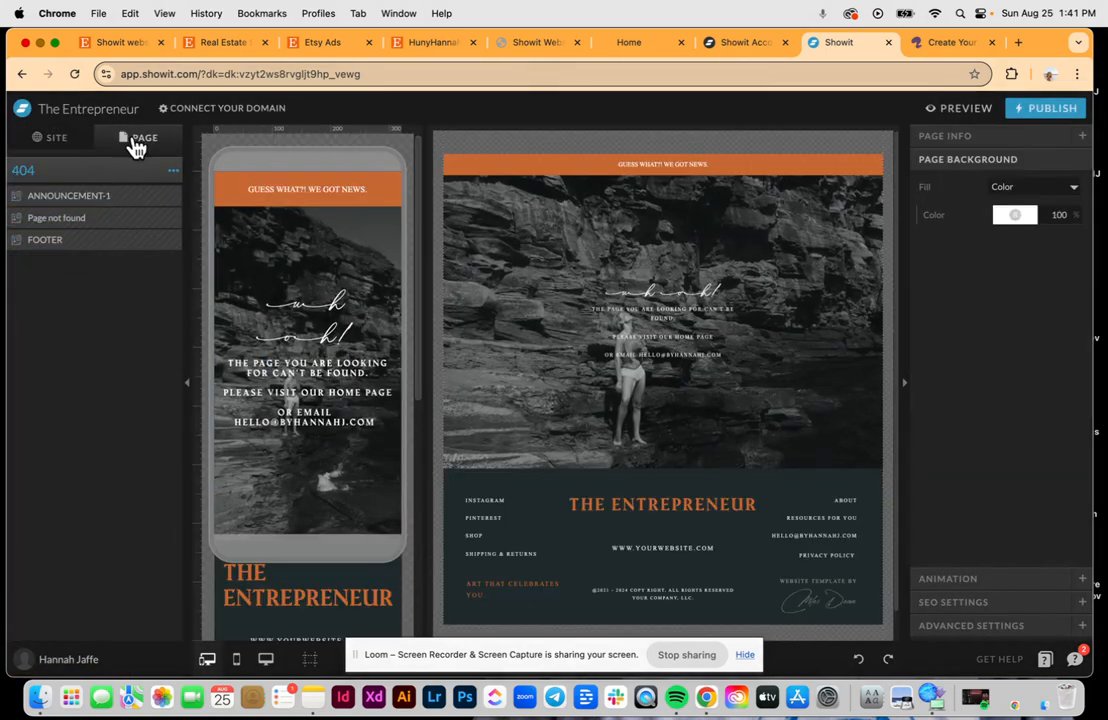
click(58, 145)
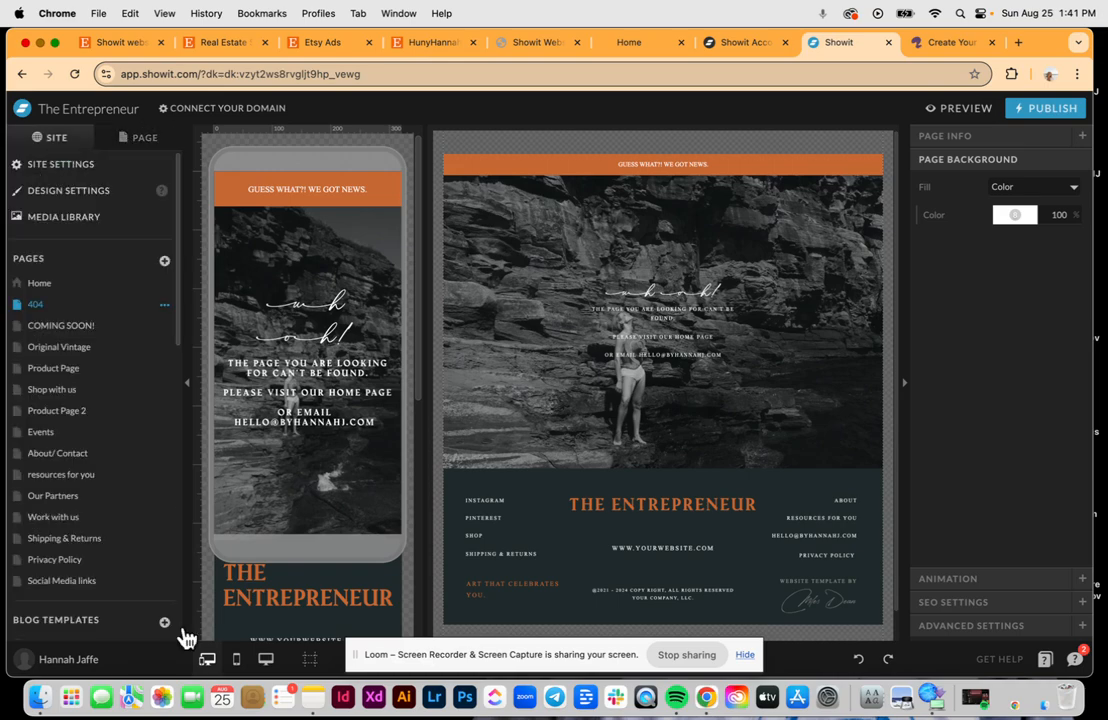
scroll(141, 433, down, 5)
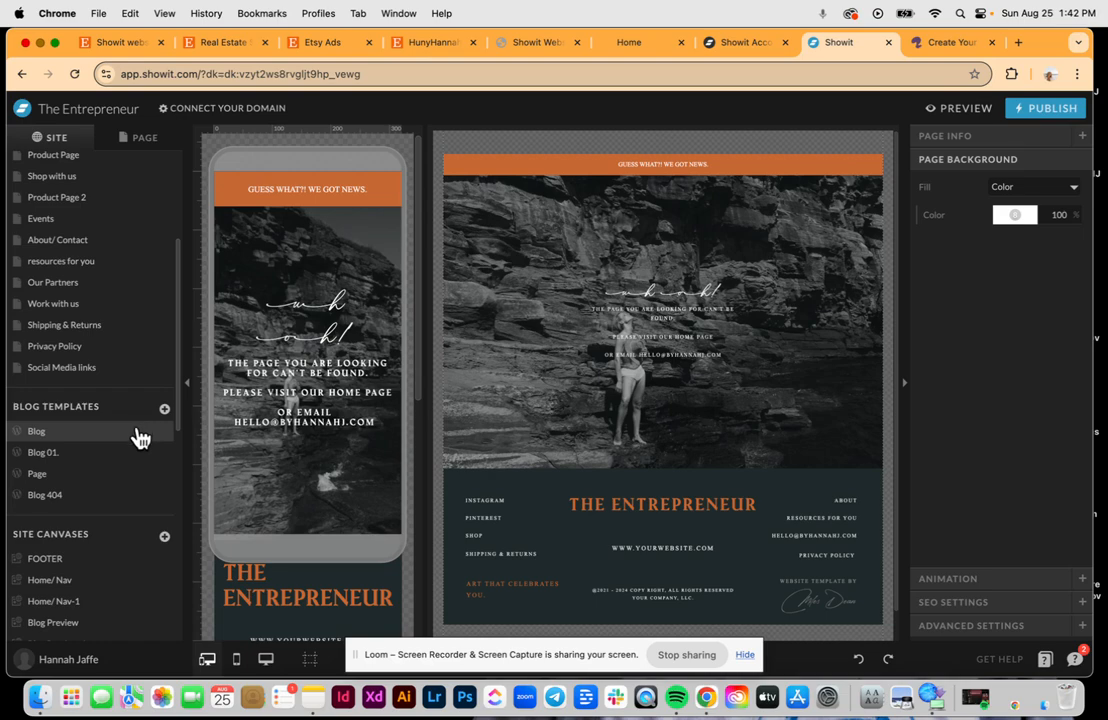
click(138, 436)
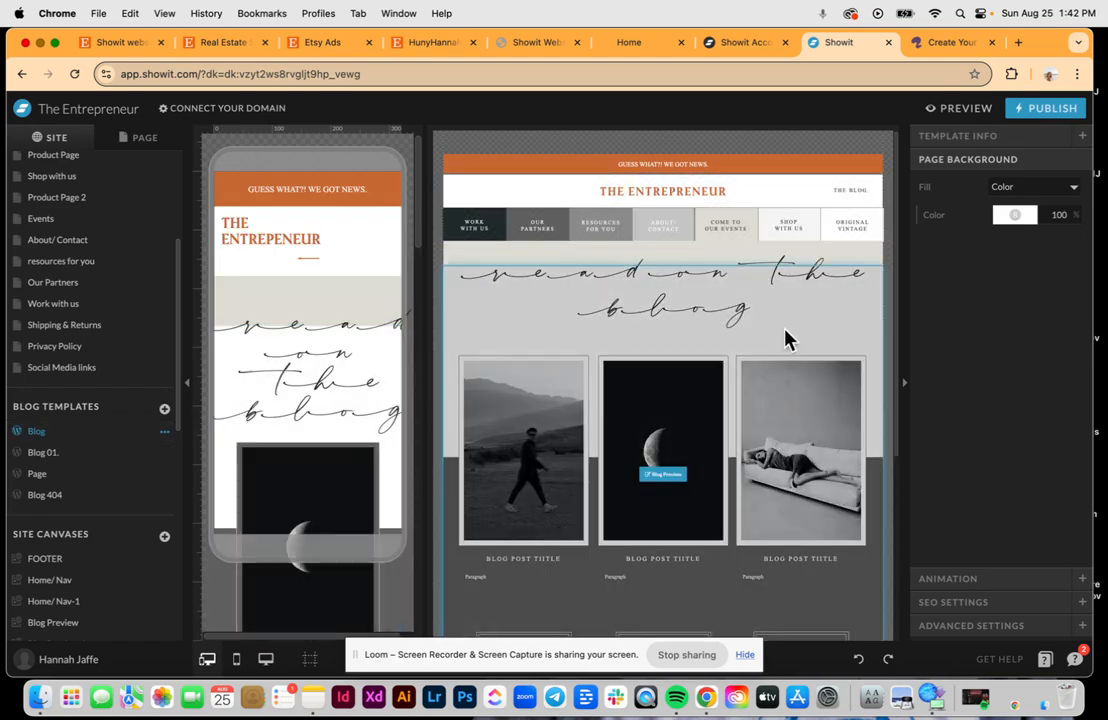
scroll(785, 340, down, 4)
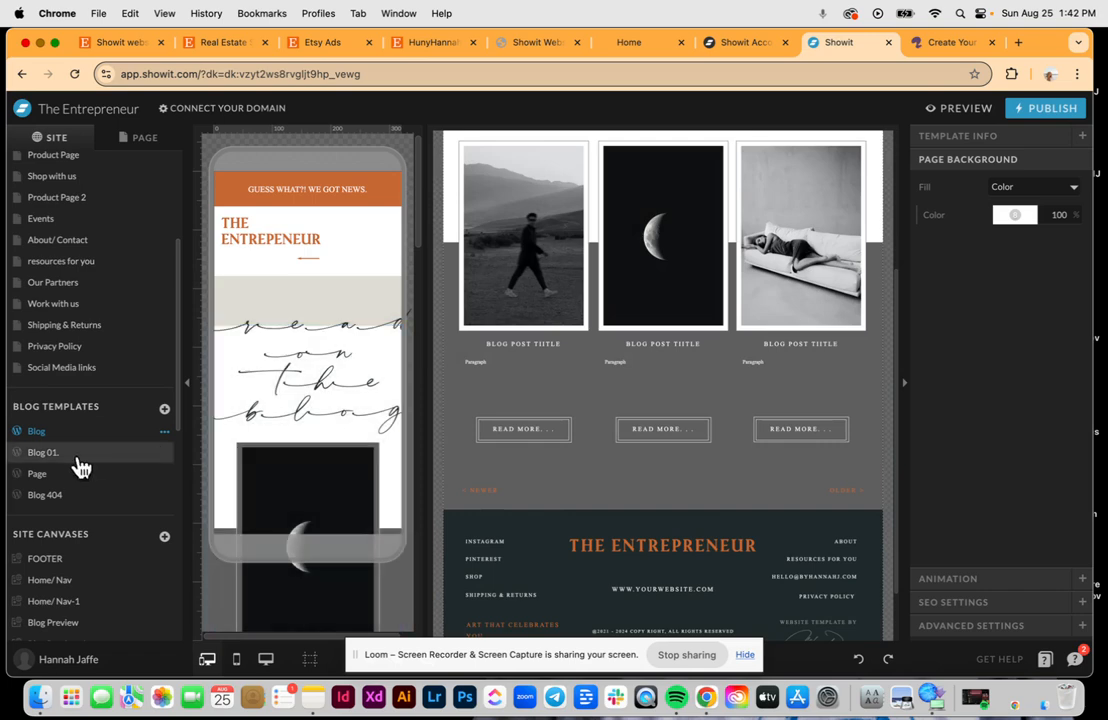
Open the Blog 01. template and review its title, photo, date, body text and previous/next links
click(80, 463)
scroll(636, 341, up, 3)
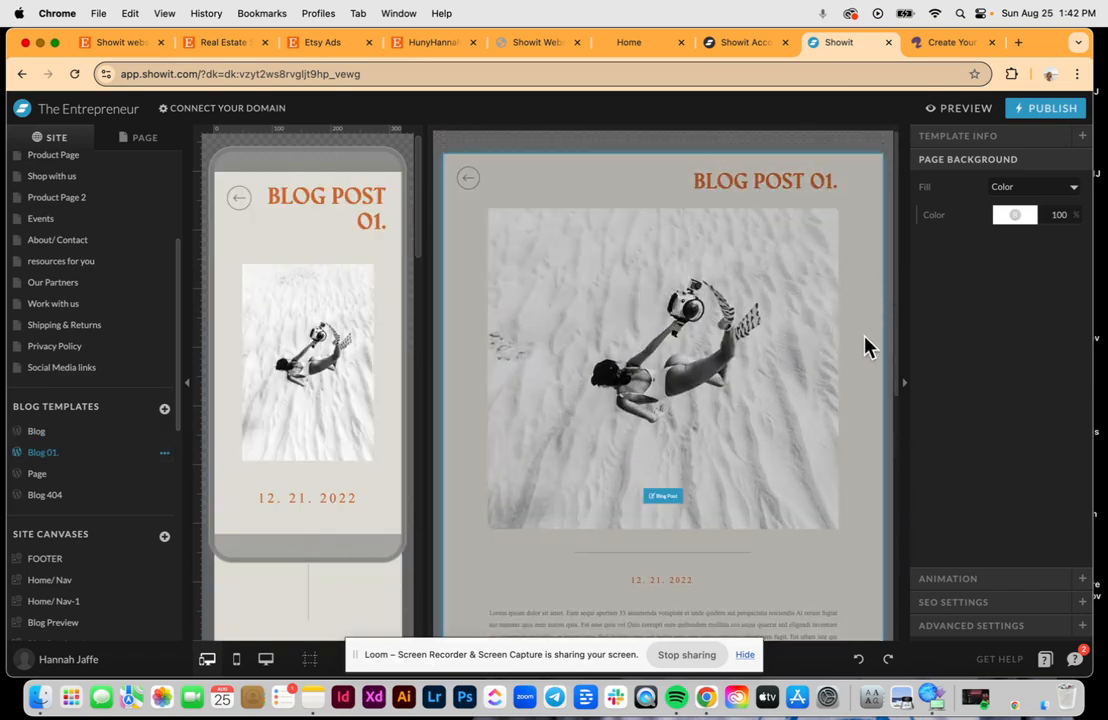
scroll(866, 346, down, 2)
scroll(866, 346, down, 5)
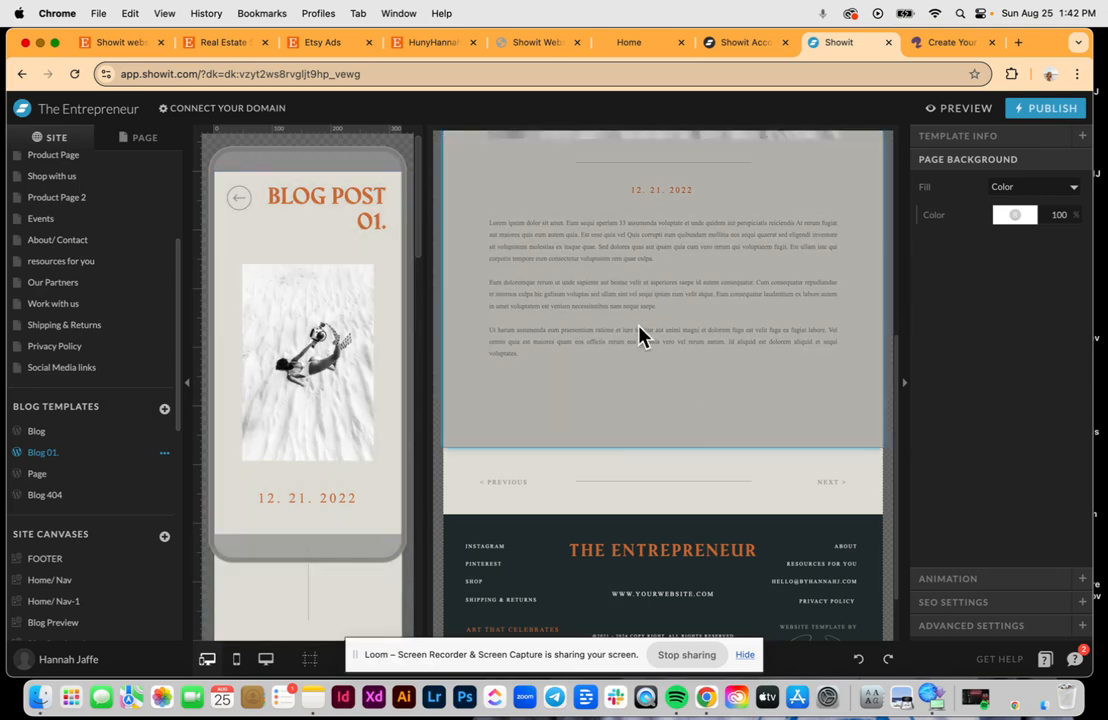
scroll(640, 335, up, 4)
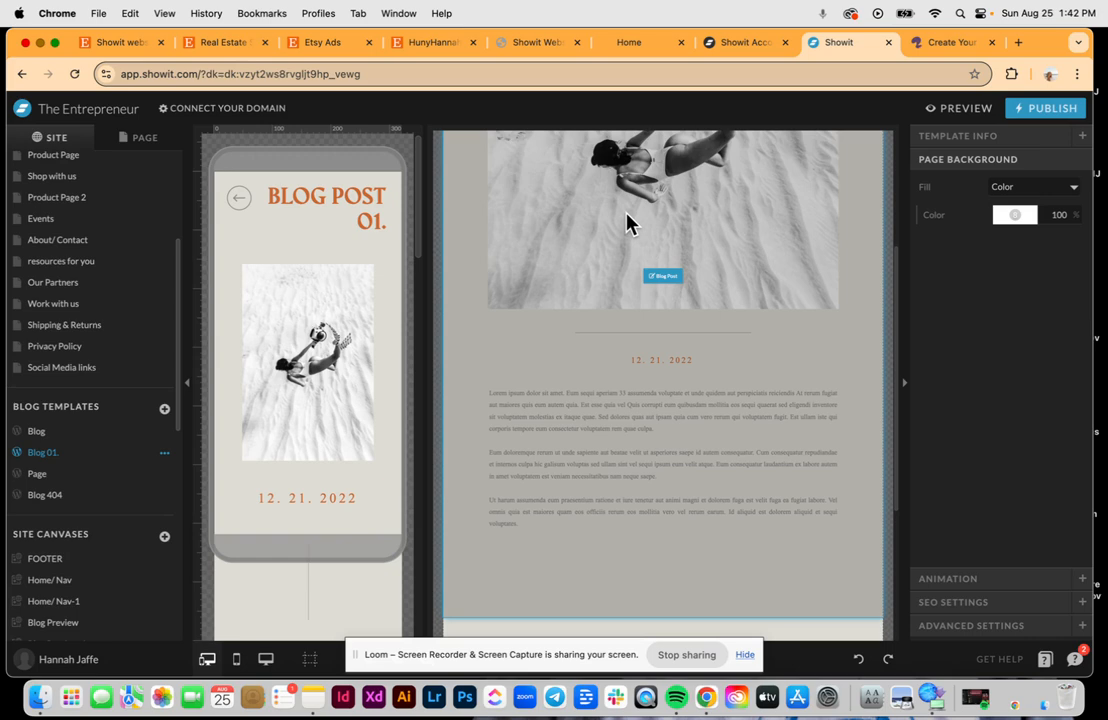
Open the Blog 404 template and review its navigation, Page not found canvas and footer
click(70, 496)
scroll(720, 340, up, 1)
scroll(755, 306, up, 2)
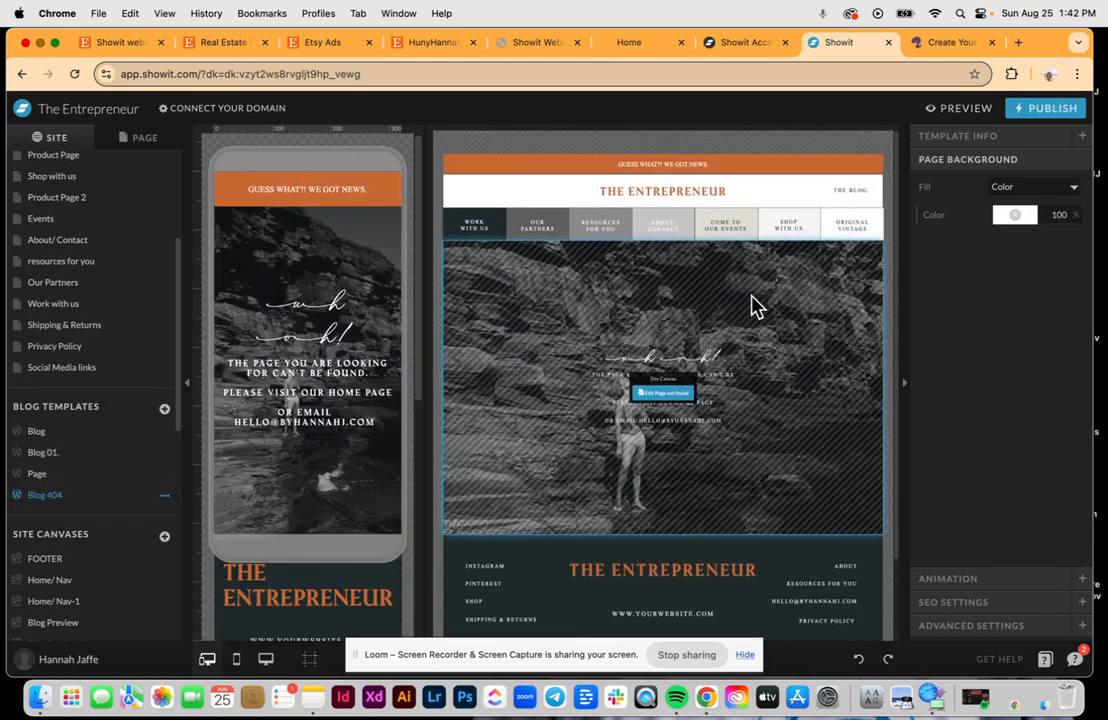
scroll(745, 312, down, 2)
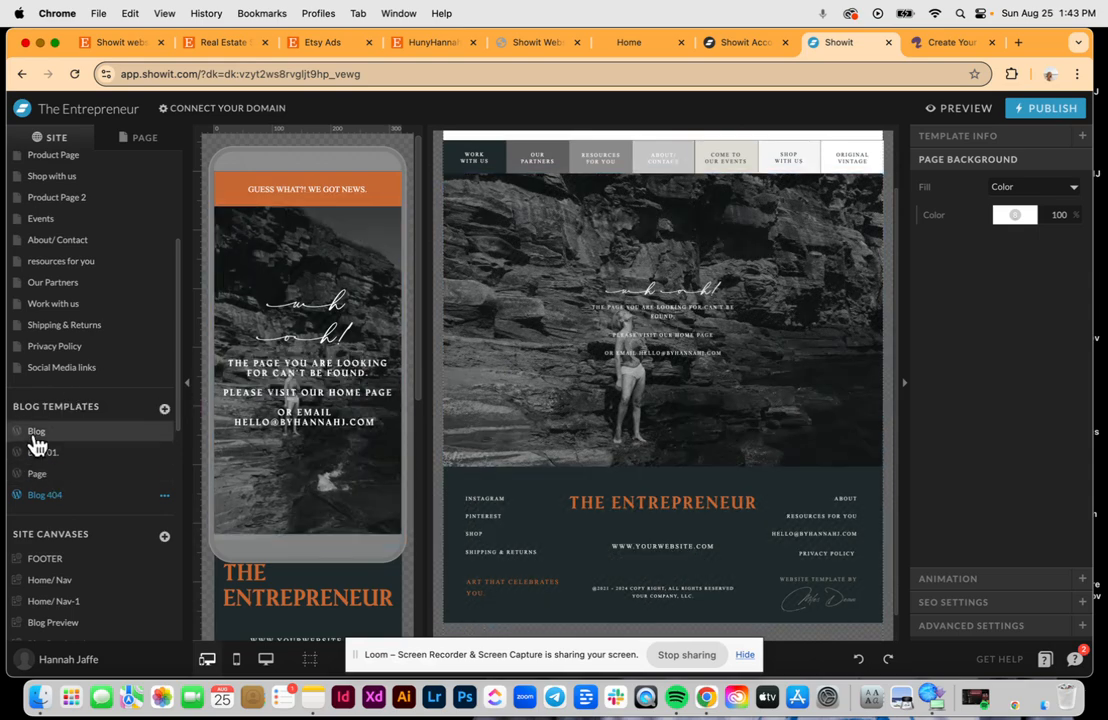
Open the Page template, return to the Blog 01. template, and look over the list of site canvases
click(55, 473)
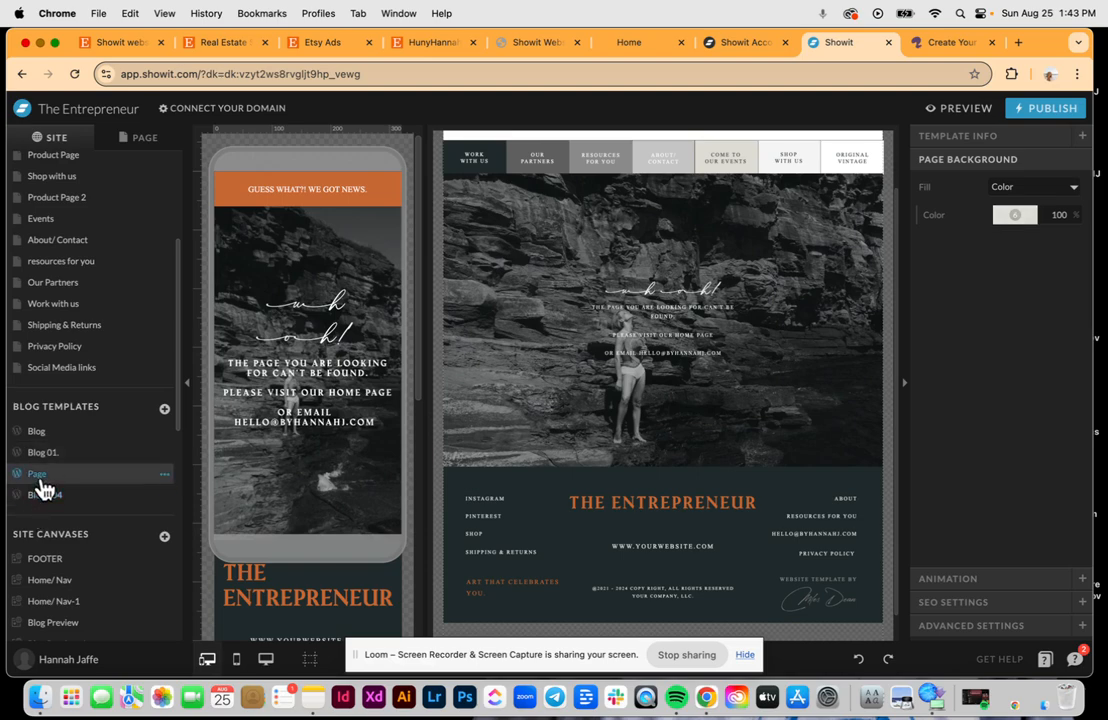
click(72, 453)
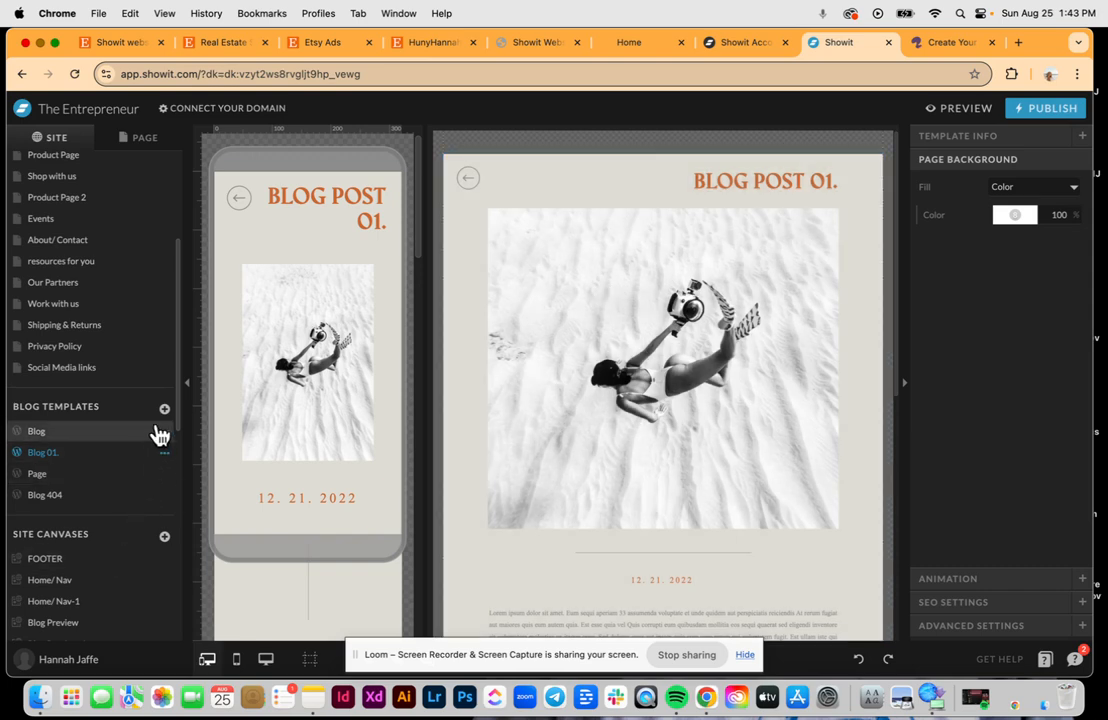
scroll(131, 495, down, 4)
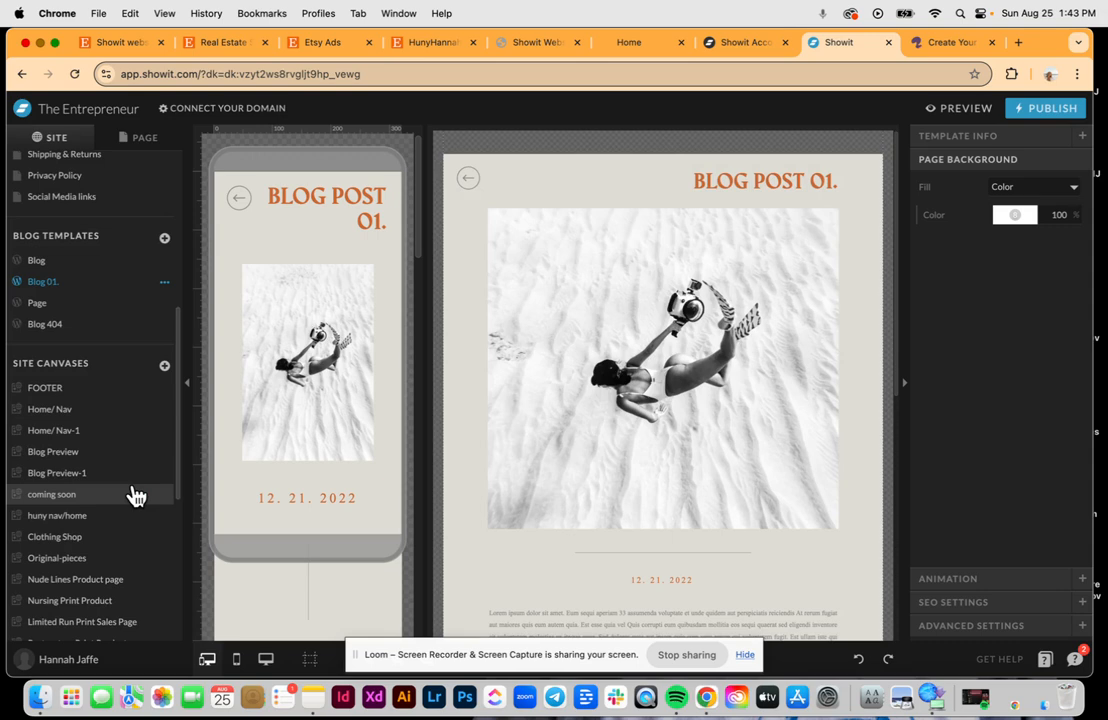
scroll(131, 495, up, 8)
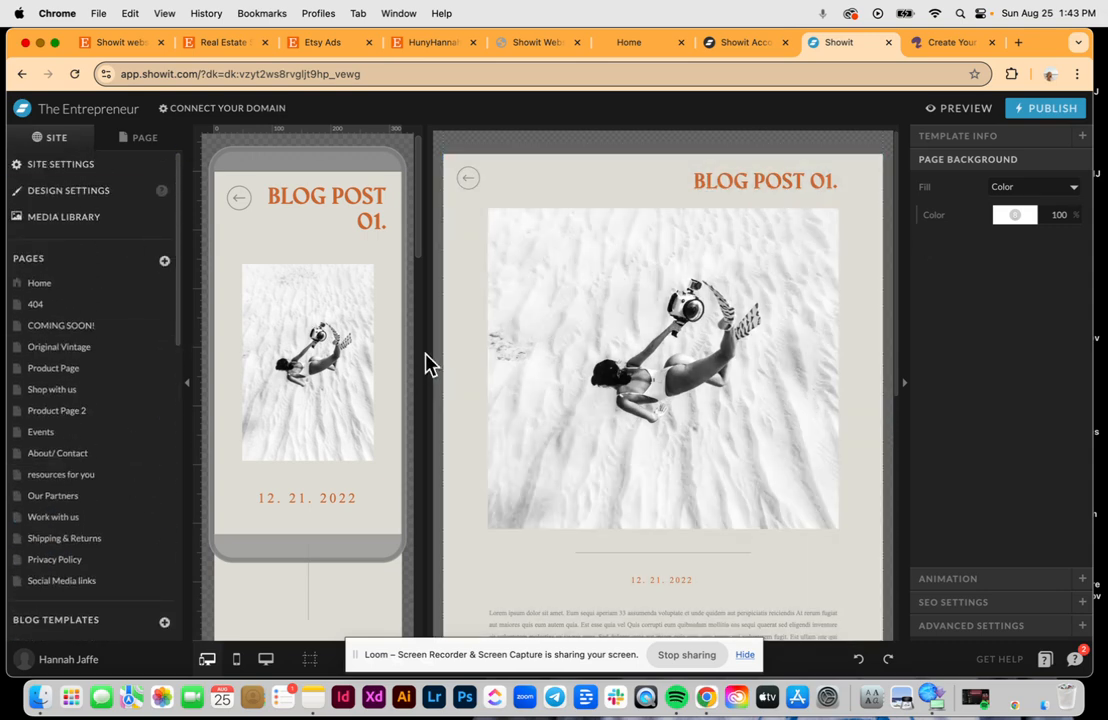
Open the Home page and review its welcome section and home collection in the desktop and mobile layouts
click(137, 290)
scroll(670, 520, down, 10)
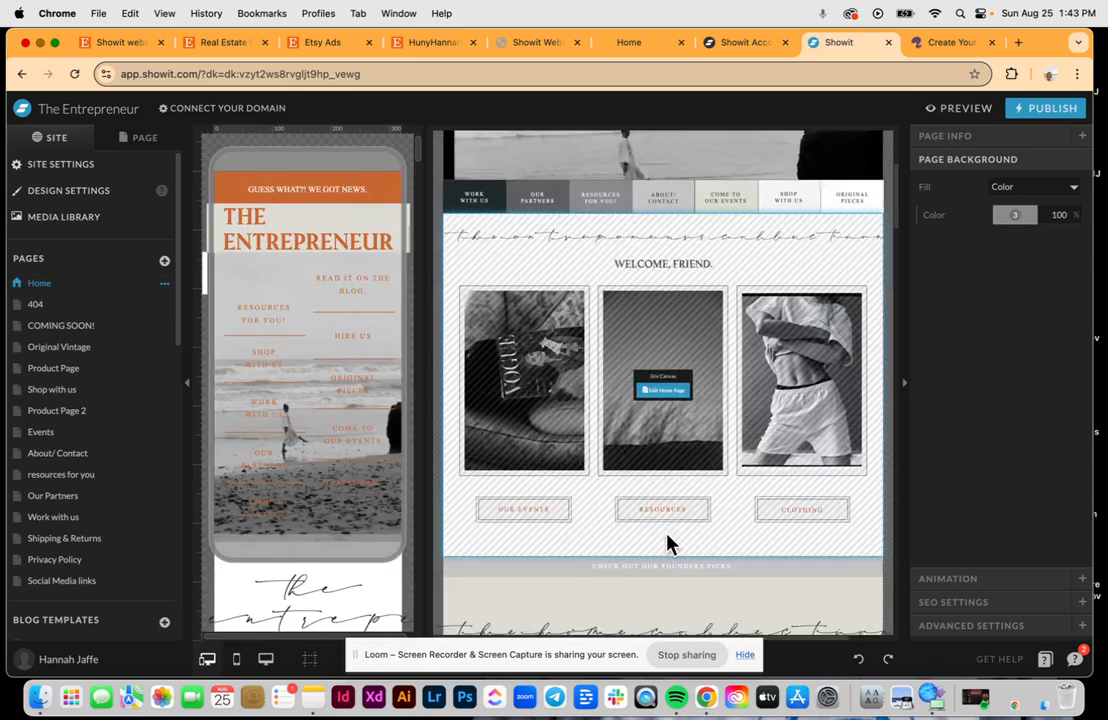
scroll(668, 543, down, 2)
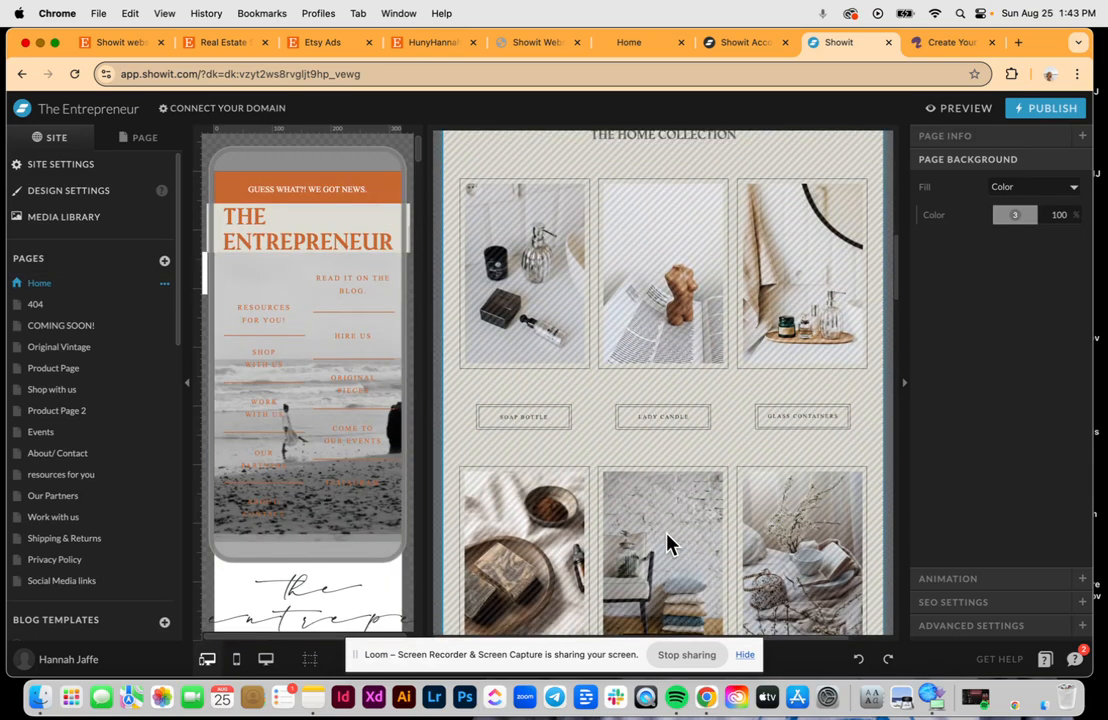
scroll(314, 490, down, 8)
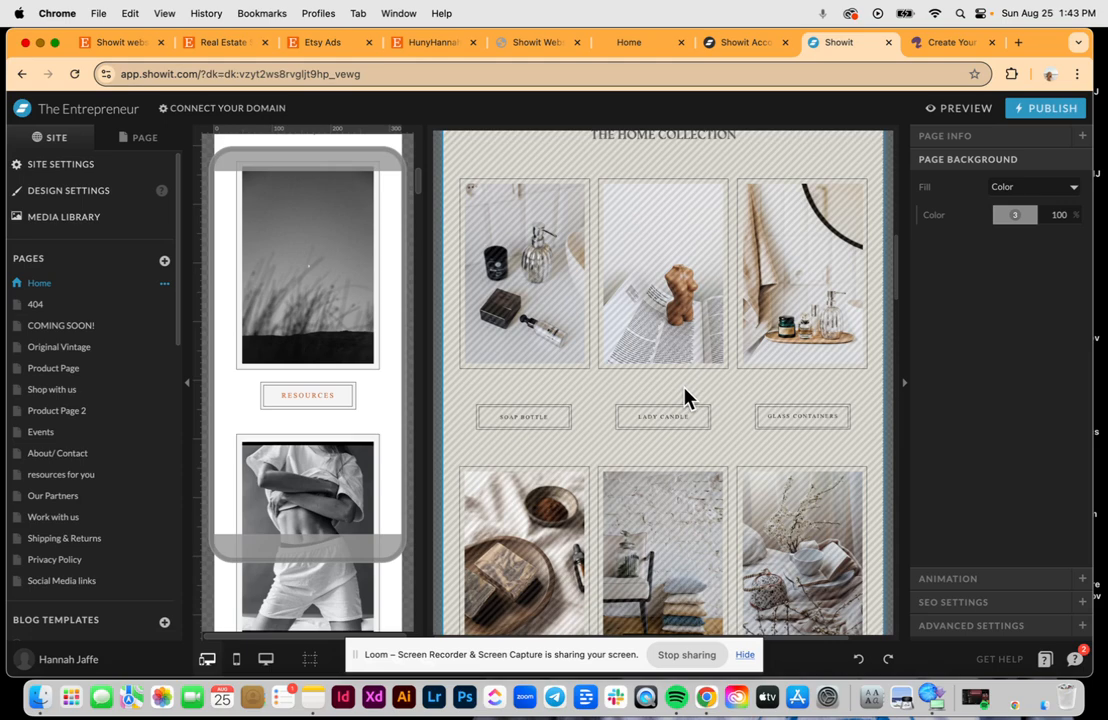
scroll(684, 397, up, 10)
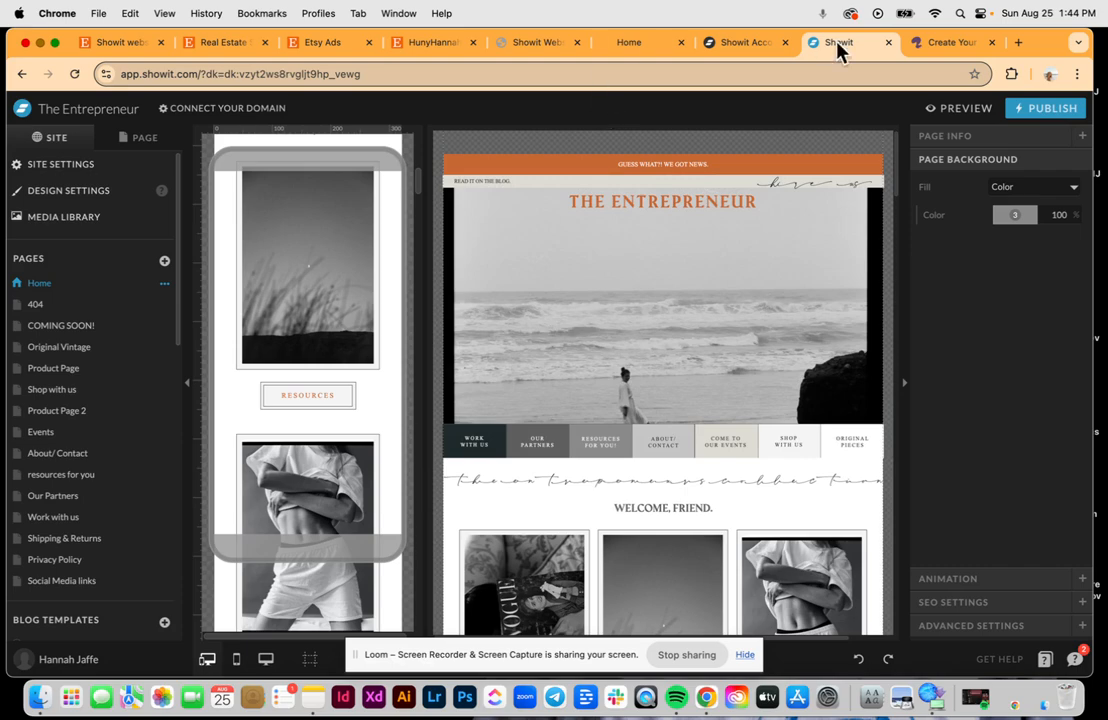
drag(1042, 45, 1046, 88)
click(901, 46)
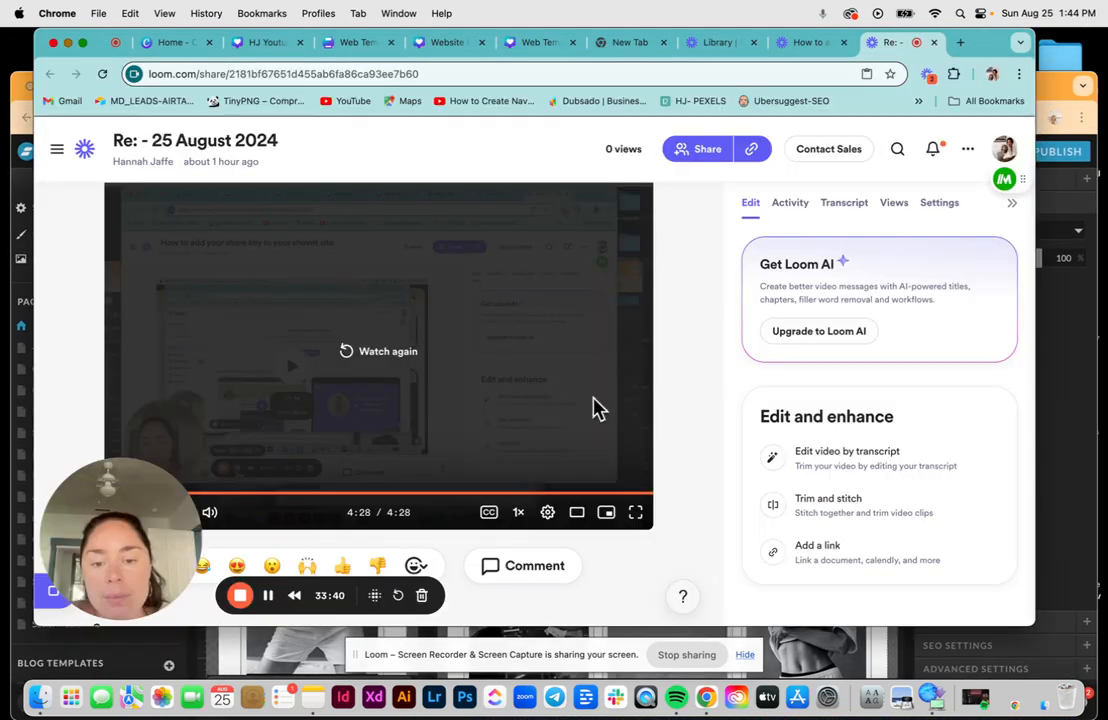